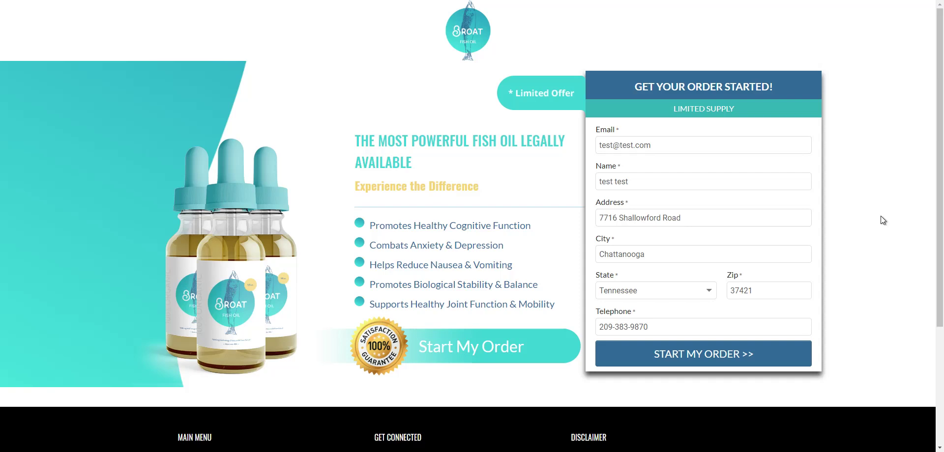
- Submit the Broat order form with the START MY ORDER >> button
{"action": "left_click", "coordinate": [676, 355]}
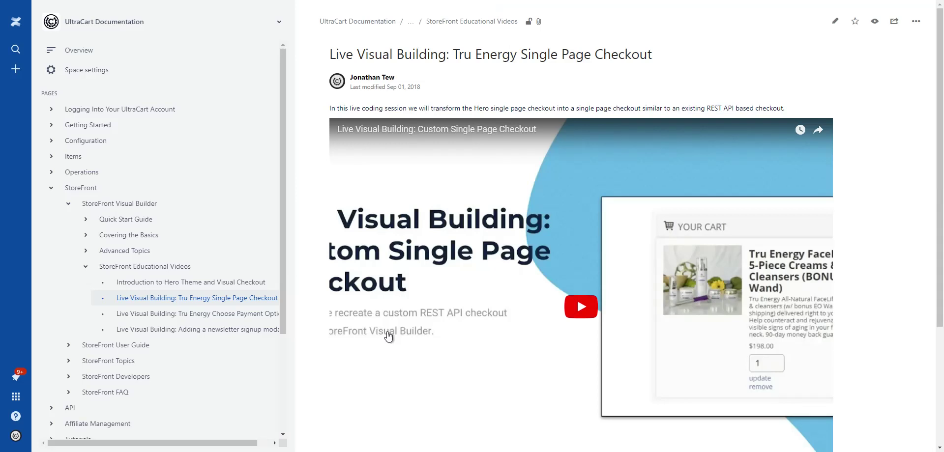
- Scroll through the Tru Energy Single Page Checkout video article in Confluence
{"action": "left_click_drag", "start_coordinate": [452, 55], "coordinate": [634, 54]}
{"action": "left_click", "coordinate": [634, 55]}
{"action": "scroll", "coordinate": [634, 55], "scroll_direction": "down", "scroll_amount": 3}
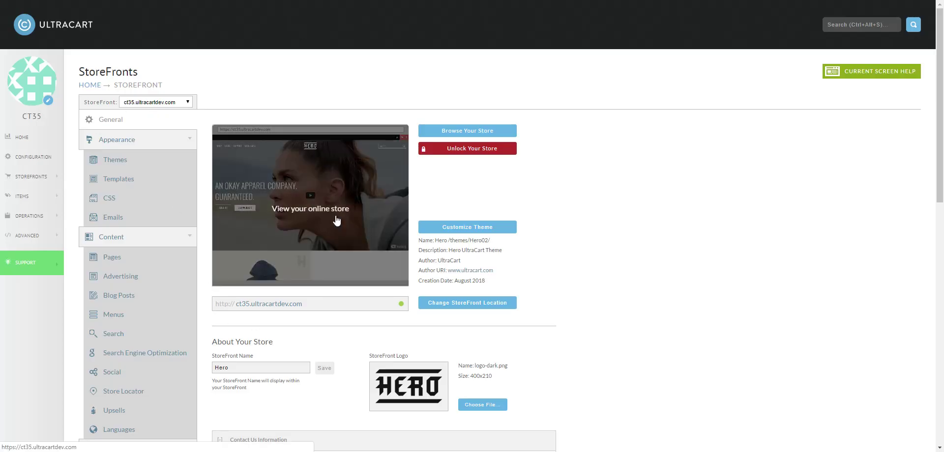
- Search the File Manager for template_page.vm and open the Hero02/theme/templates folder
{"action": "scroll", "coordinate": [336, 217], "scroll_direction": "down", "scroll_amount": 1}
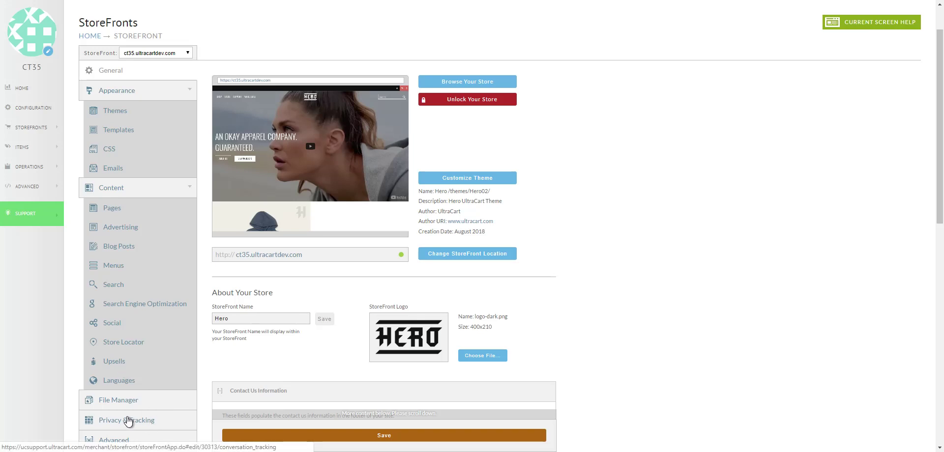
{"action": "left_click", "coordinate": [129, 404]}
{"action": "left_click", "coordinate": [621, 150]}
{"action": "type", "text": "template_page.vm"}
{"action": "key", "text": "Return"}
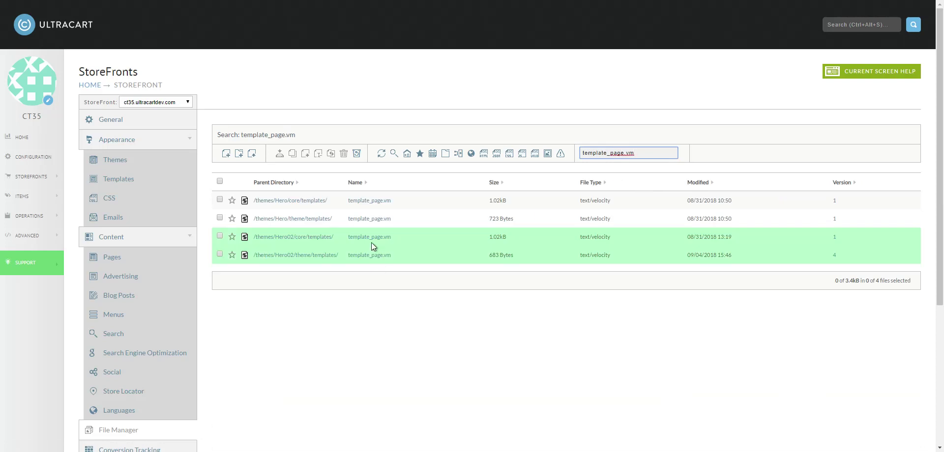
{"action": "left_click", "coordinate": [324, 256]}
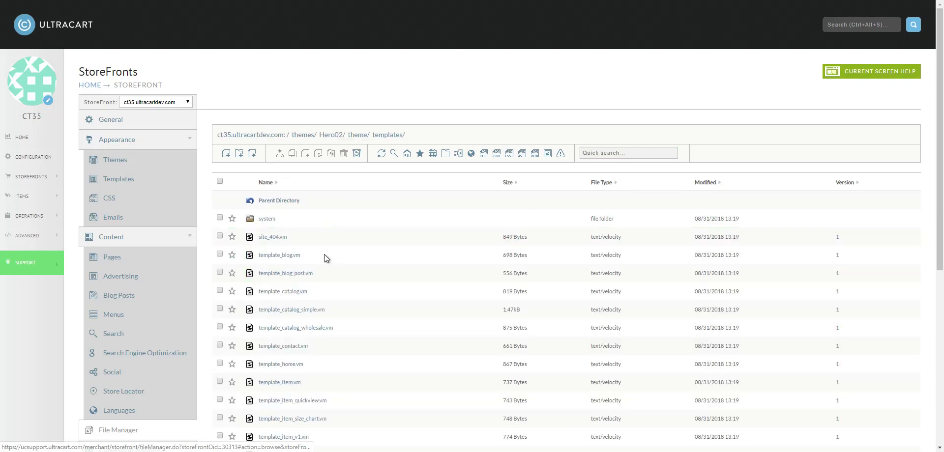
- Inspect template_page.vm's header and content-page include lines, then return to the templates listing
{"action": "scroll", "coordinate": [346, 356], "scroll_direction": "down", "scroll_amount": 1}
{"action": "scroll", "coordinate": [328, 419], "scroll_direction": "down", "scroll_amount": 2}
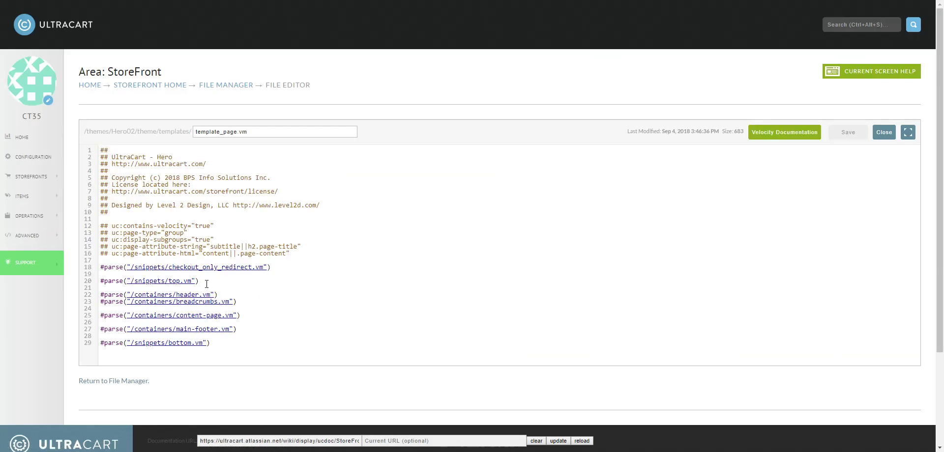
{"action": "left_click", "coordinate": [240, 293]}
{"action": "left_click", "coordinate": [260, 313]}
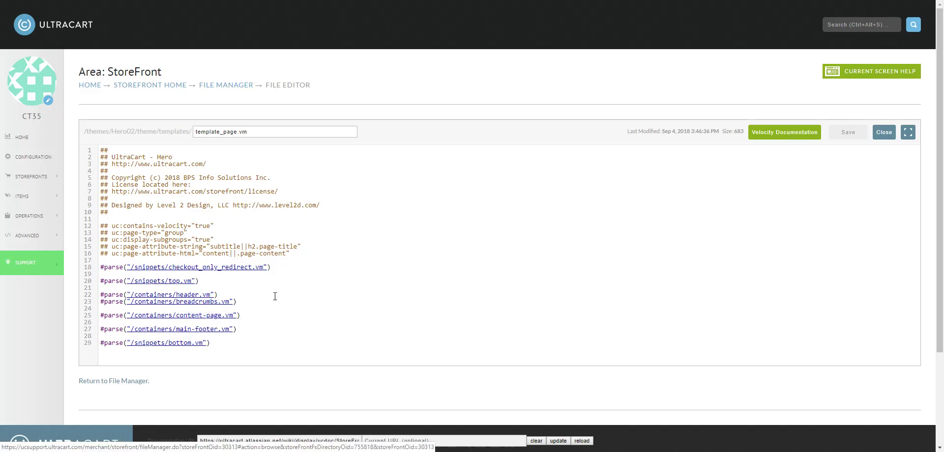
{"action": "left_click", "coordinate": [138, 383]}
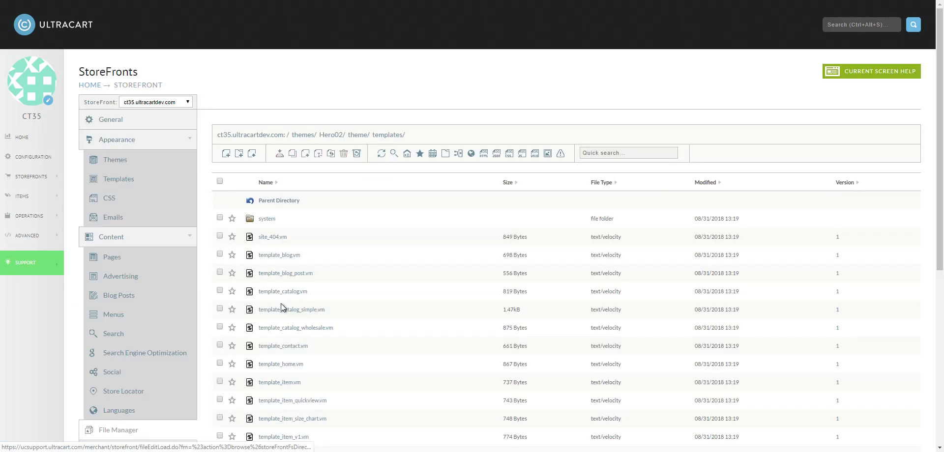
{"action": "scroll", "coordinate": [285, 310], "scroll_direction": "down", "scroll_amount": 2}
{"action": "scroll", "coordinate": [326, 355], "scroll_direction": "down", "scroll_amount": 2}
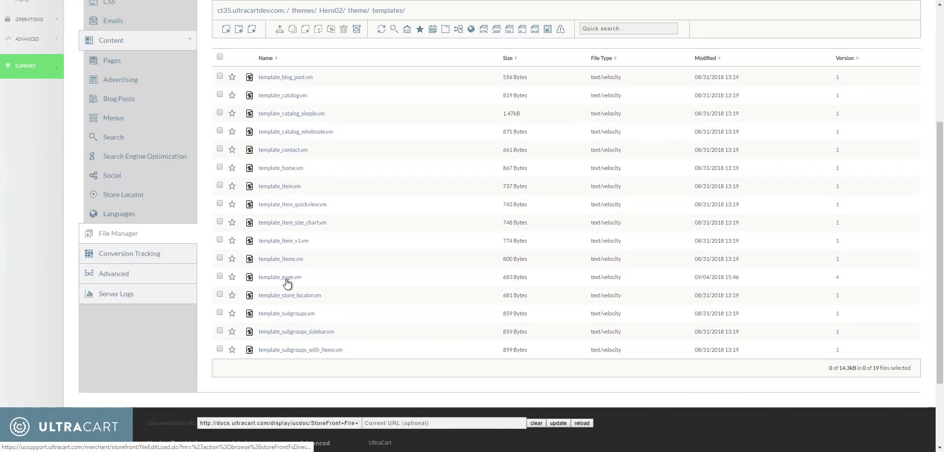
- Copy template_page.vm into the same Hero02 templates folder, named template_broad_page.vm
{"action": "left_click", "coordinate": [220, 277]}
{"action": "left_click", "coordinate": [292, 30]}
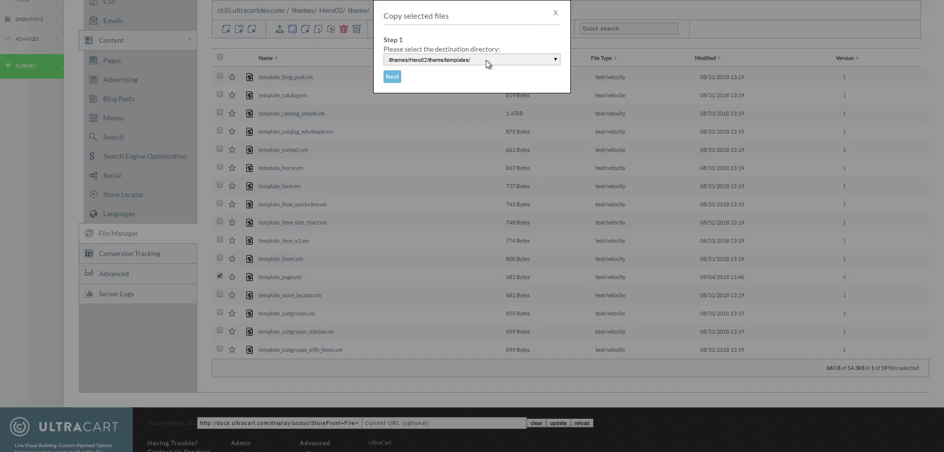
{"action": "left_click", "coordinate": [392, 77]}
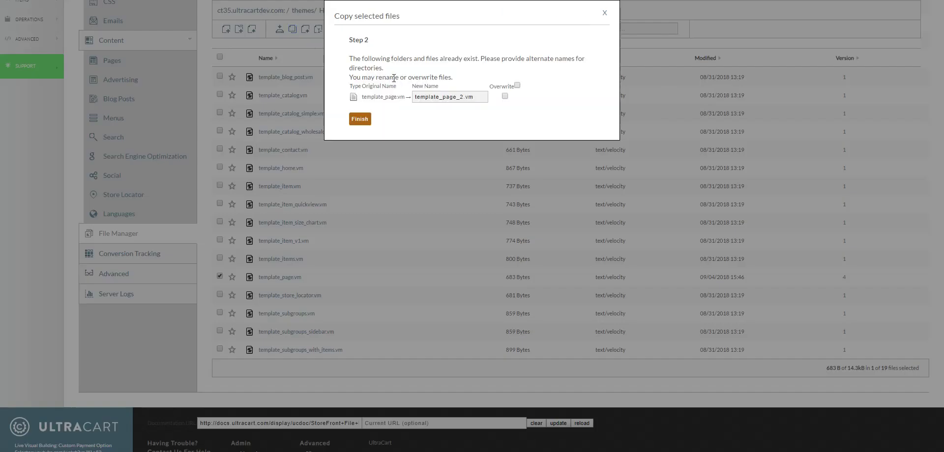
{"action": "left_click", "coordinate": [437, 99]}
{"action": "type", "text": "broad_"}
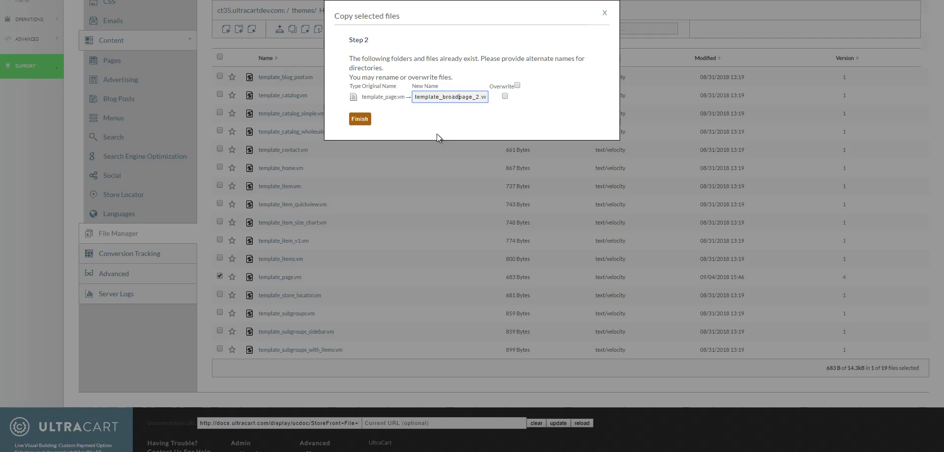
{"action": "key", "text": "Right"}
{"action": "key", "text": "Right"}
{"action": "key", "text": "Delete"}
{"action": "key", "text": "Delete"}
{"action": "left_click", "coordinate": [359, 119]}
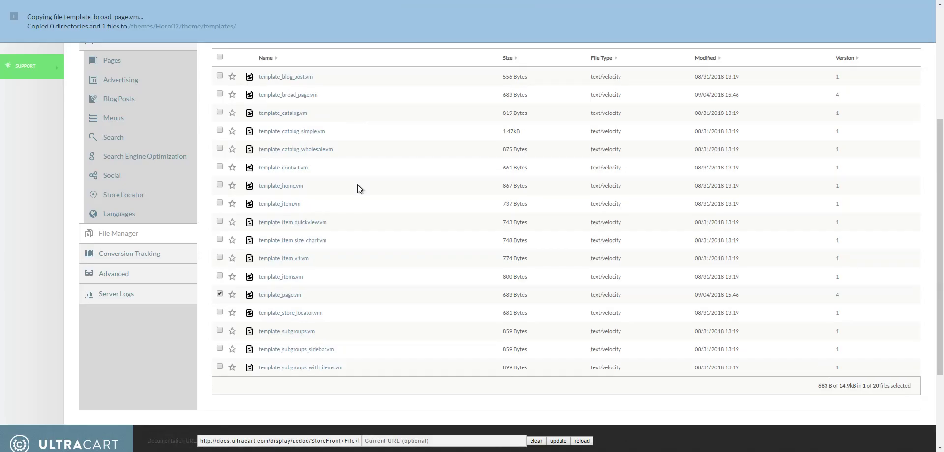
{"action": "scroll", "coordinate": [343, 253], "scroll_direction": "up", "scroll_amount": 6}
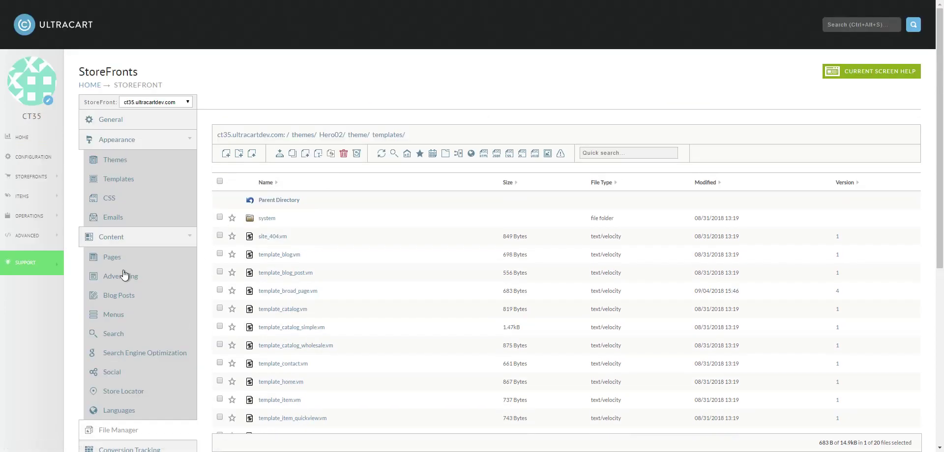
- Add a Broat Landing page with slug broat using the template_broad_page.vm template
{"action": "left_click", "coordinate": [112, 260]}
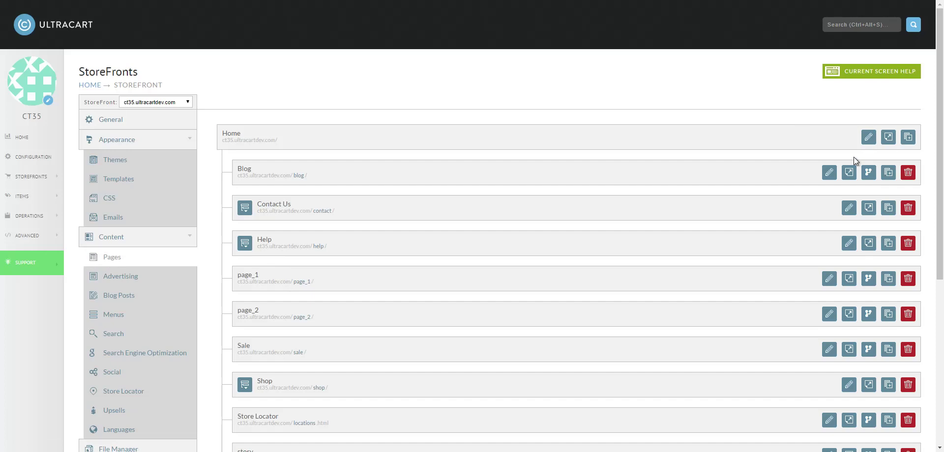
{"action": "left_click", "coordinate": [908, 138]}
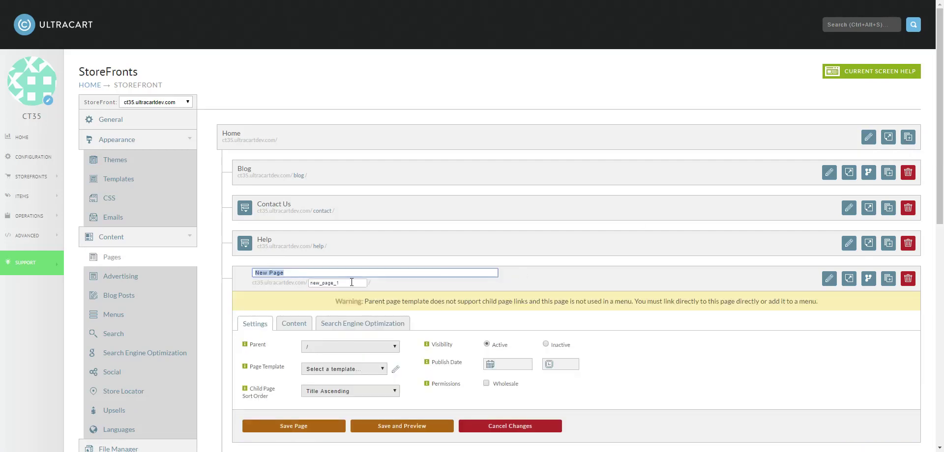
{"action": "type", "text": "Broad Landi"}
{"action": "key", "text": "BackSpace"}
{"action": "double_click", "coordinate": [351, 283]}
{"action": "type", "text": "broat"}
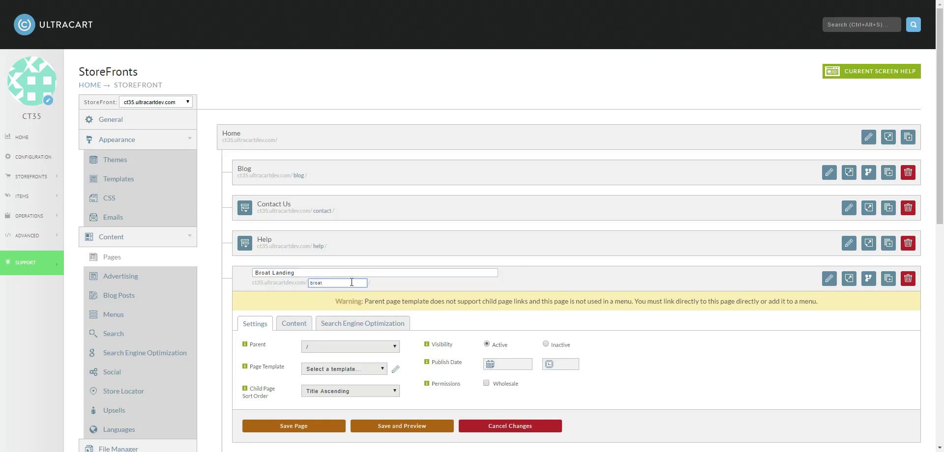
{"action": "left_click", "coordinate": [345, 372]}
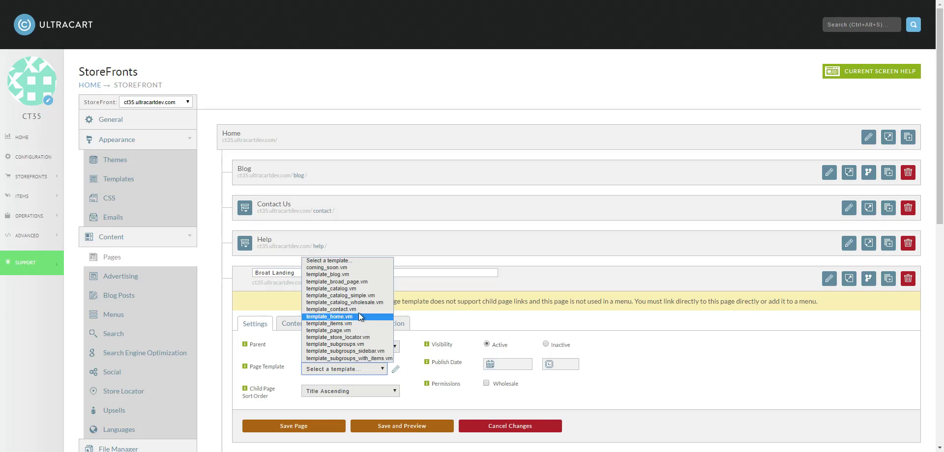
{"action": "left_click", "coordinate": [345, 282]}
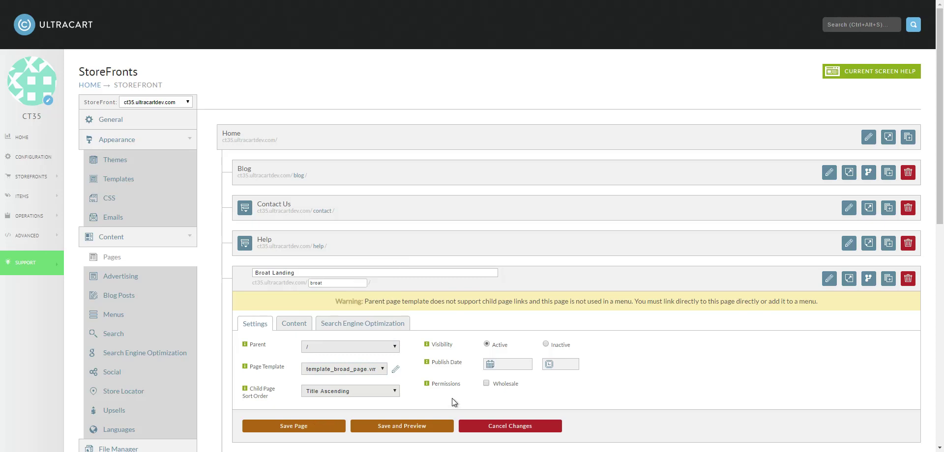
{"action": "scroll", "coordinate": [315, 393], "scroll_direction": "down", "scroll_amount": 2}
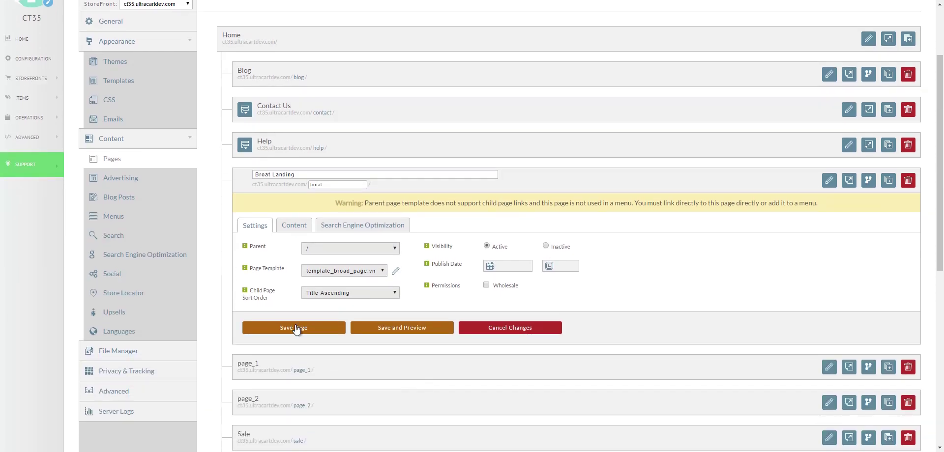
{"action": "left_click", "coordinate": [296, 328]}
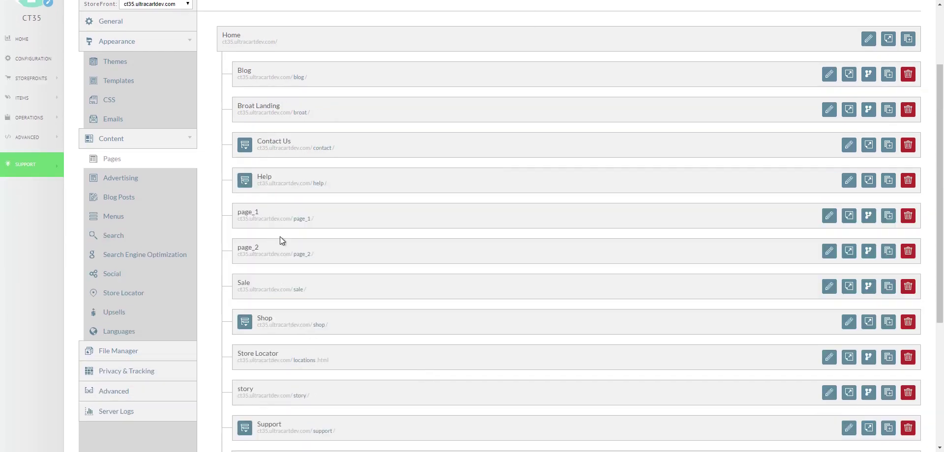
- Add child page Broat Step 2 under Broat Landing with slug step2
{"action": "scroll", "coordinate": [371, 114], "scroll_direction": "up", "scroll_amount": 1}
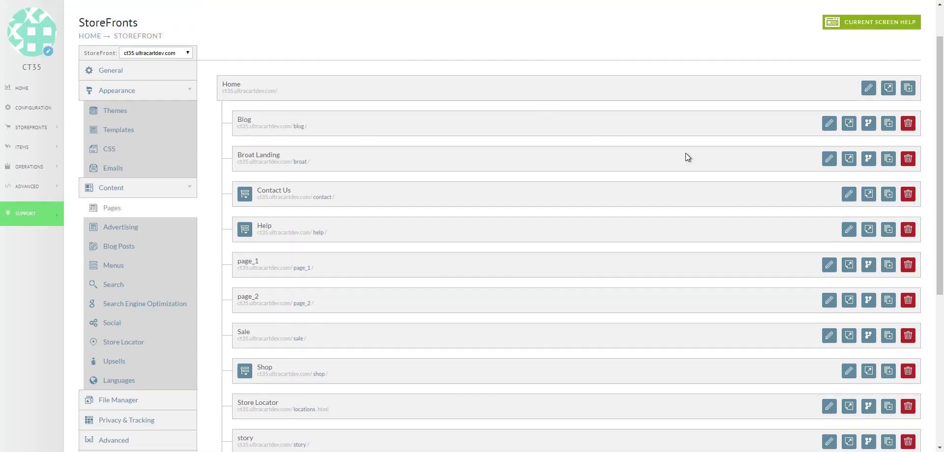
{"action": "left_click", "coordinate": [889, 159]}
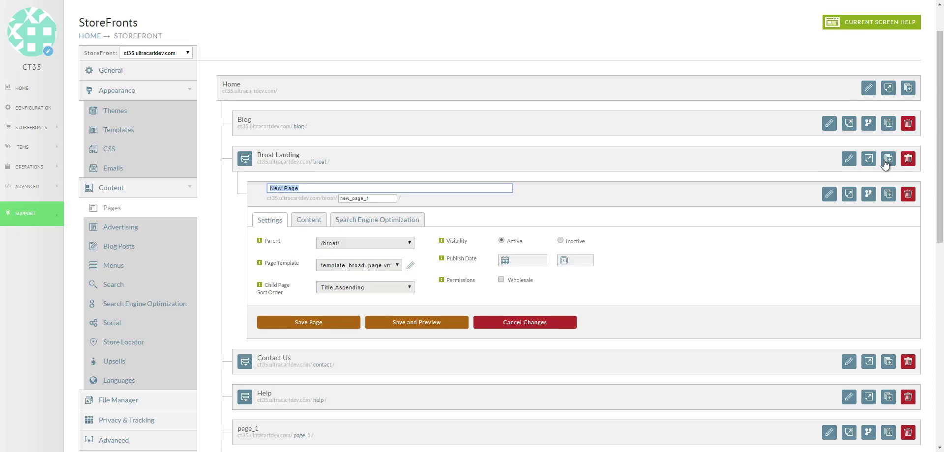
{"action": "type", "text": "B"}
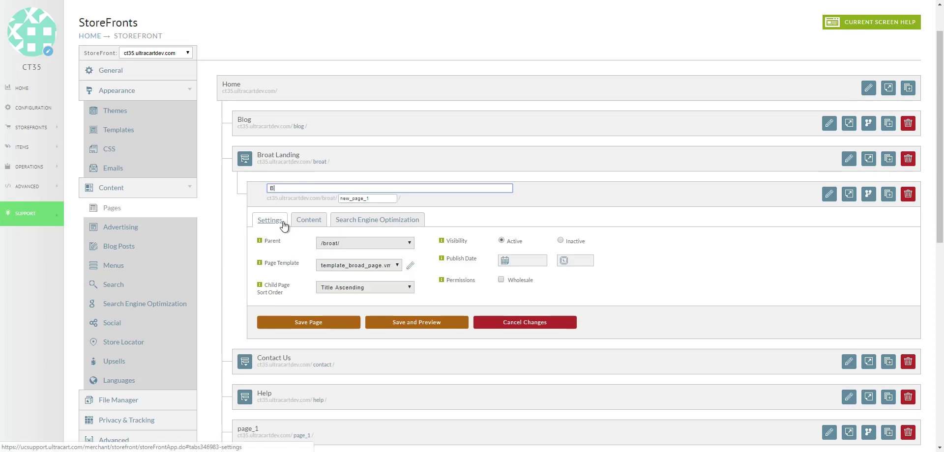
{"action": "type", "text": "road Step 2"}
{"action": "key", "text": "Tab"}
{"action": "type", "text": "s"}
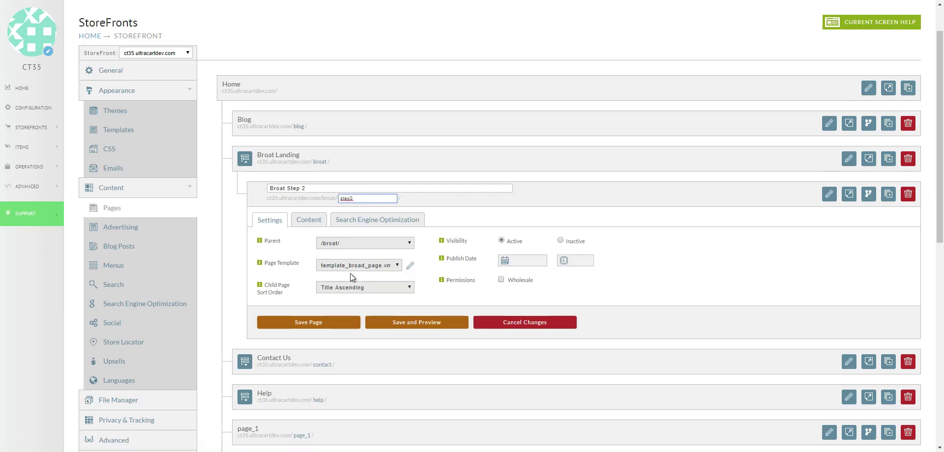
{"action": "left_click", "coordinate": [314, 324]}
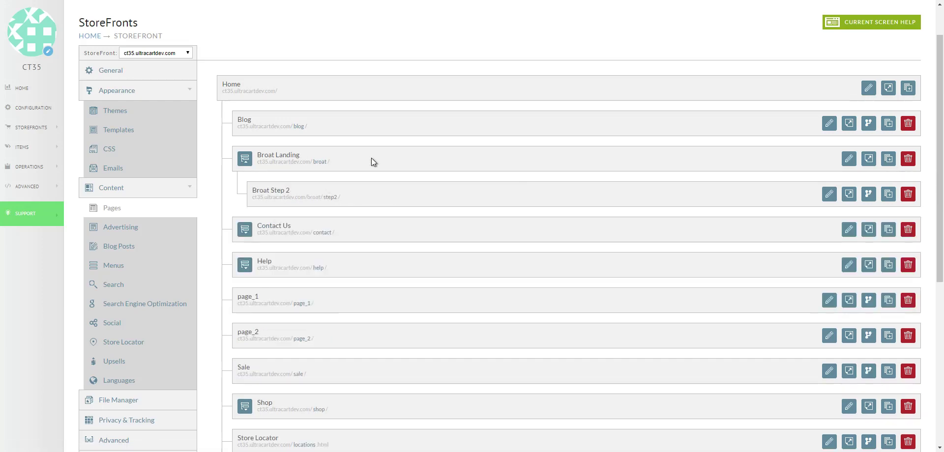
- Preview the Broat Landing page and open it in the visual editor's hierarchy view
{"action": "left_click", "coordinate": [868, 161]}
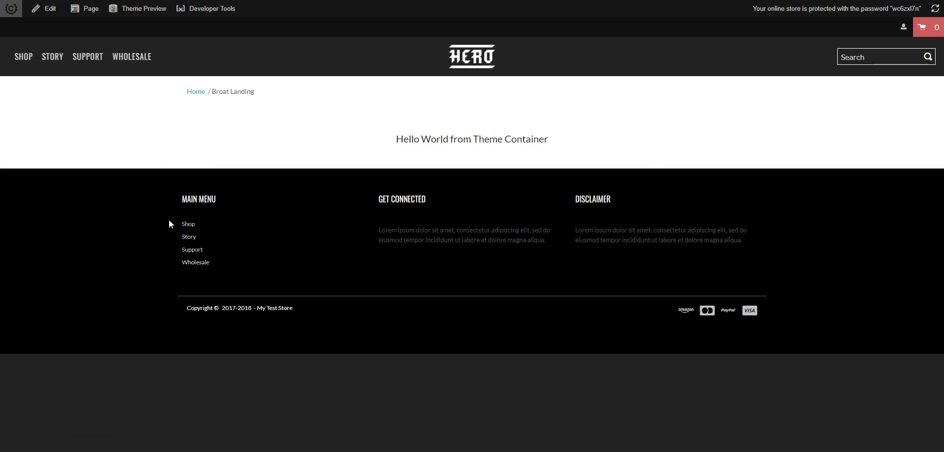
{"action": "left_click", "coordinate": [52, 11]}
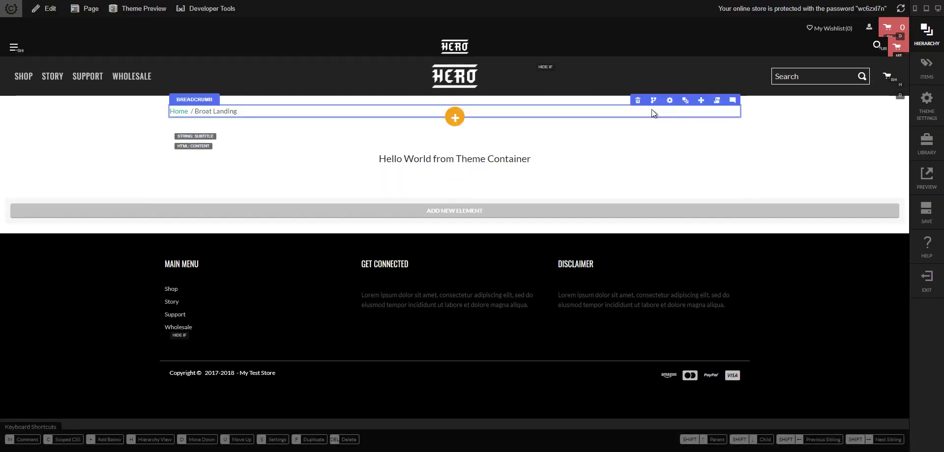
{"action": "left_click", "coordinate": [685, 102]}
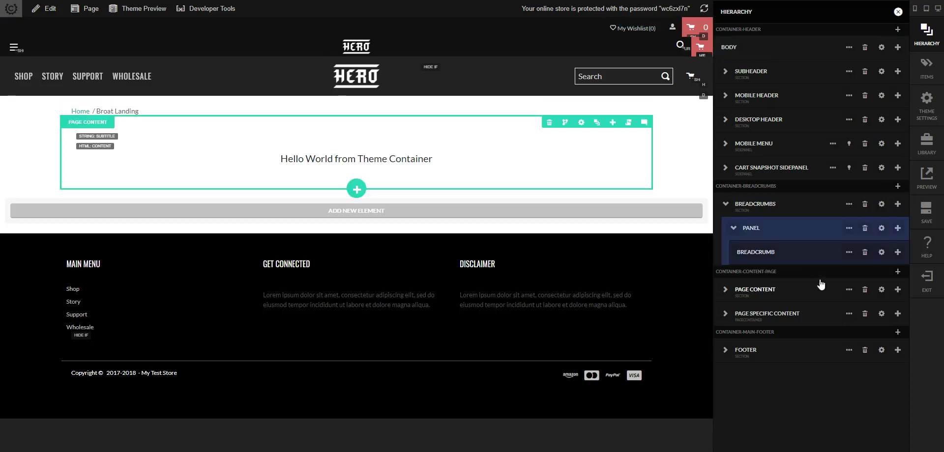
- Delete the CONTAINER-BREADCRUMBS container and the Hello World Page Content section
{"action": "left_click", "coordinate": [916, 42]}
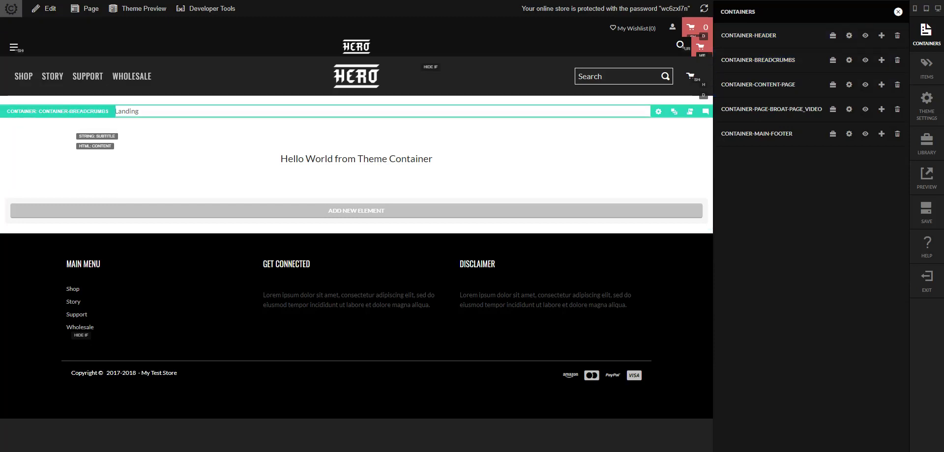
{"action": "left_click", "coordinate": [900, 62]}
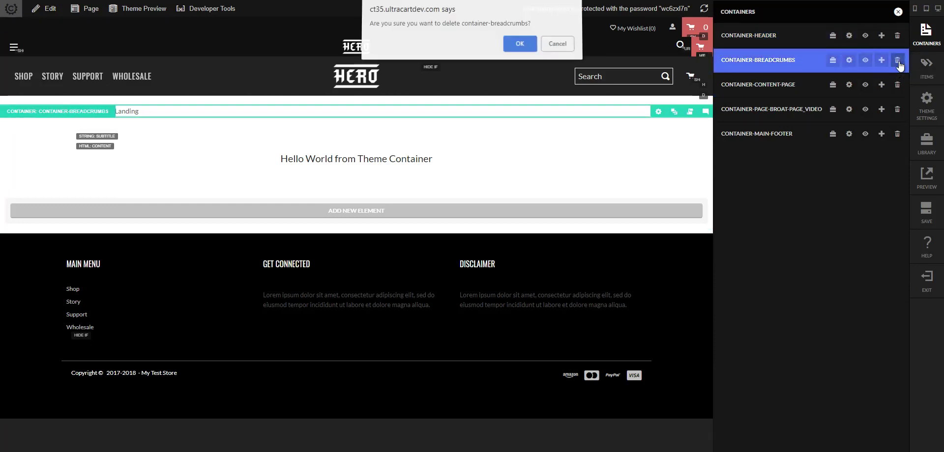
{"action": "left_click", "coordinate": [526, 46]}
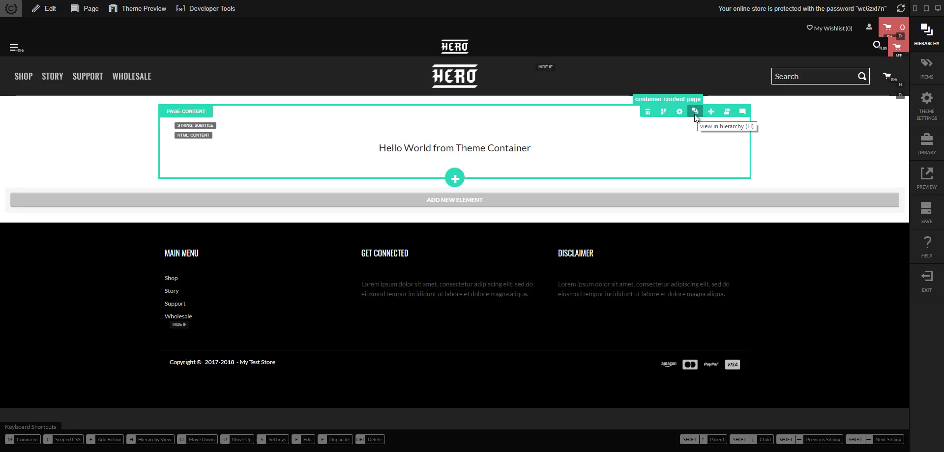
{"action": "left_click", "coordinate": [695, 111]}
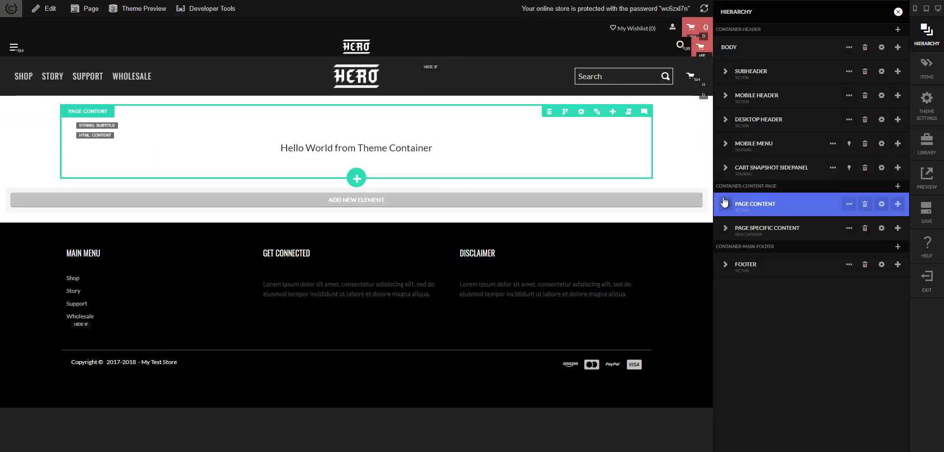
{"action": "left_click", "coordinate": [865, 205]}
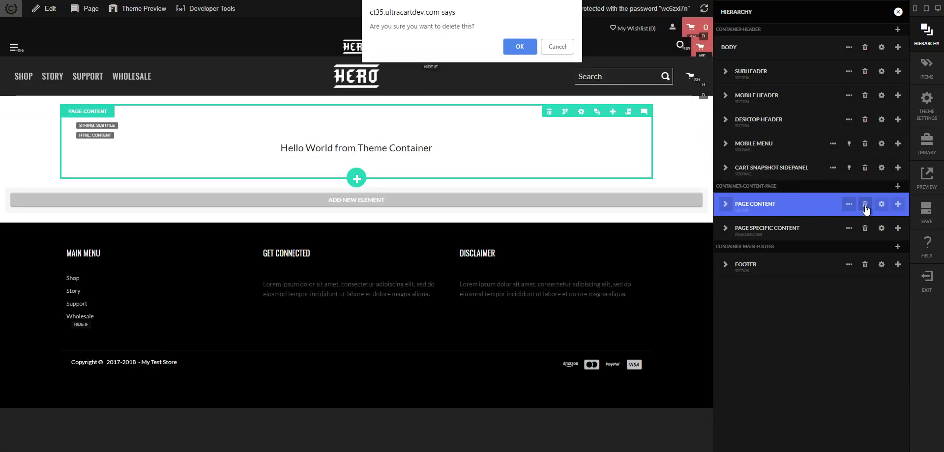
{"action": "key", "text": "Return"}
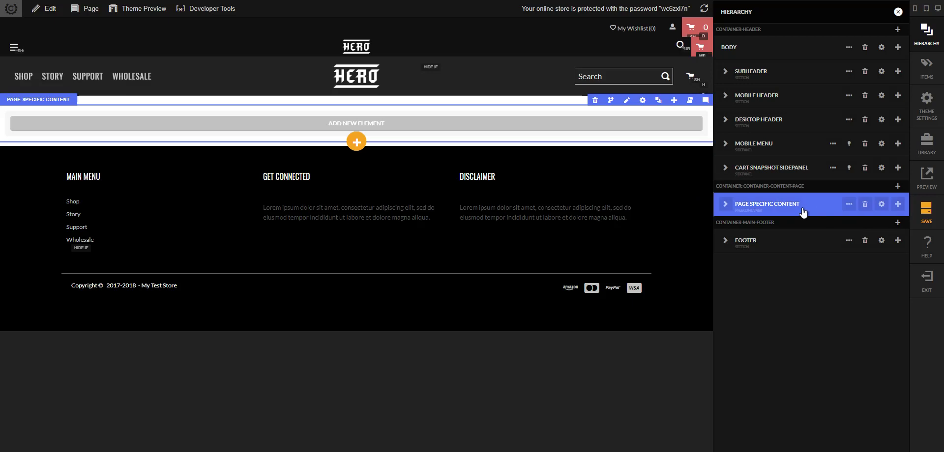
- Add a section to the page container holding an even 4/4/4 three-column row
{"action": "left_click", "coordinate": [725, 203]}
{"action": "left_click", "coordinate": [898, 222]}
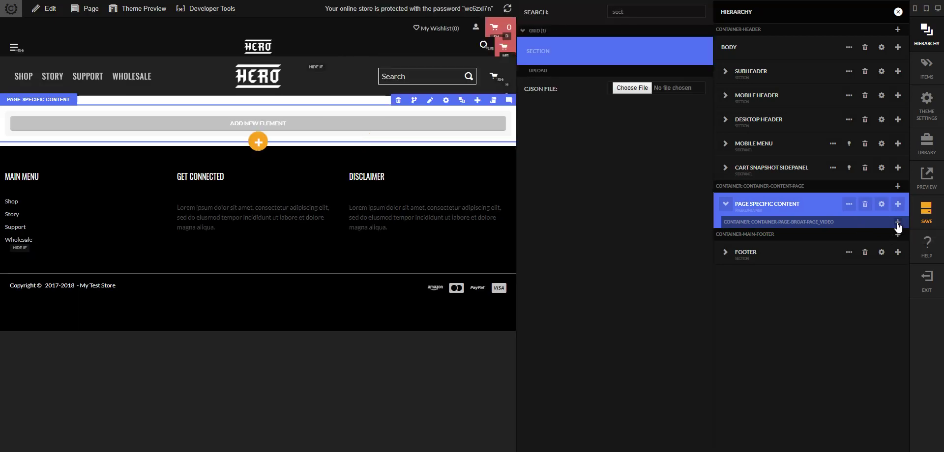
{"action": "left_click", "coordinate": [897, 223]}
{"action": "left_click", "coordinate": [742, 246]}
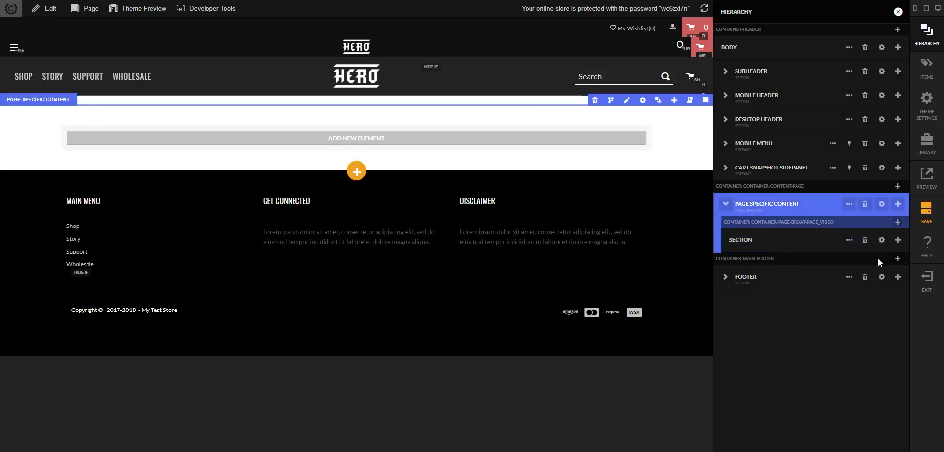
{"action": "left_click", "coordinate": [897, 240]}
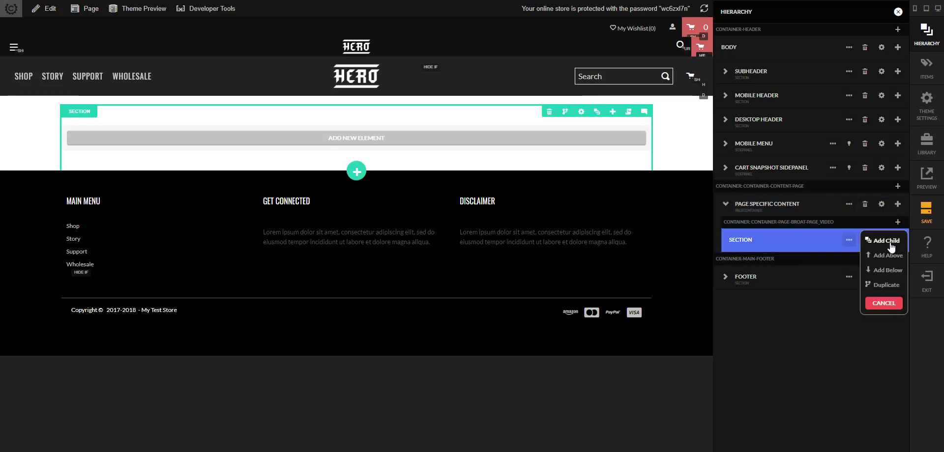
{"action": "left_click", "coordinate": [891, 241]}
{"action": "type", "text": "row"}
{"action": "key", "text": "Return"}
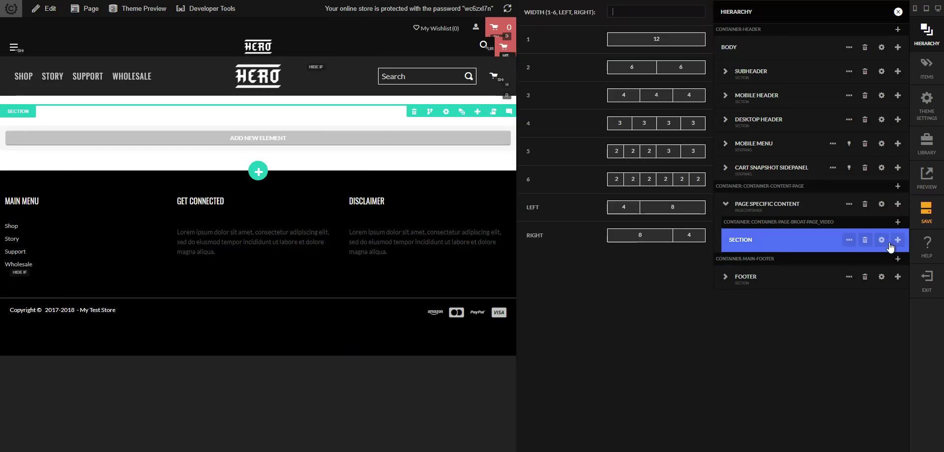
{"action": "key", "text": "Return"}
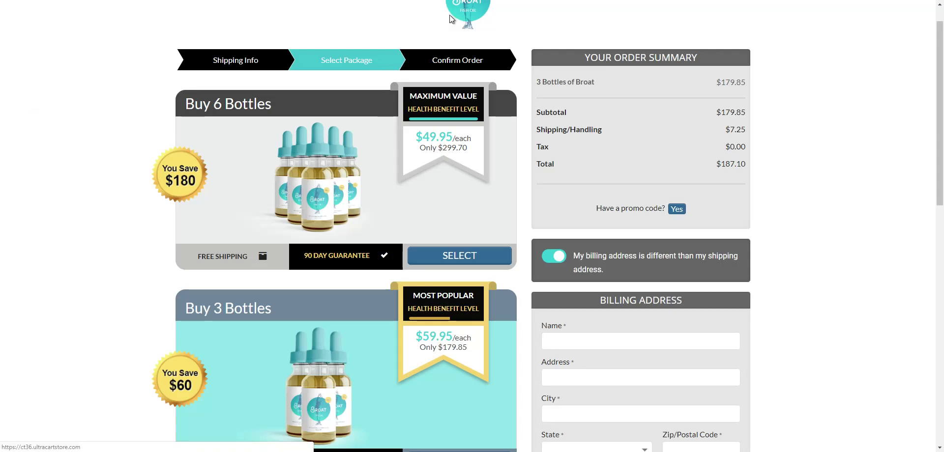
{"action": "left_click", "coordinate": [462, 22]}
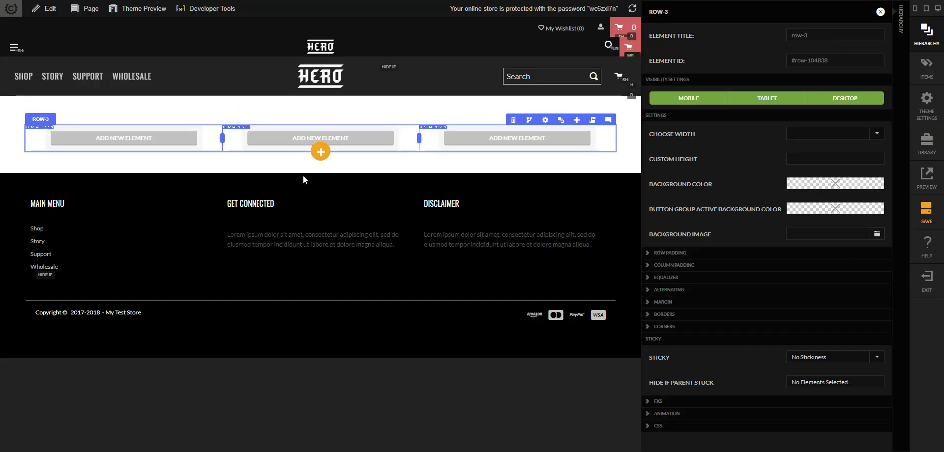
{"action": "key", "text": "Escape"}
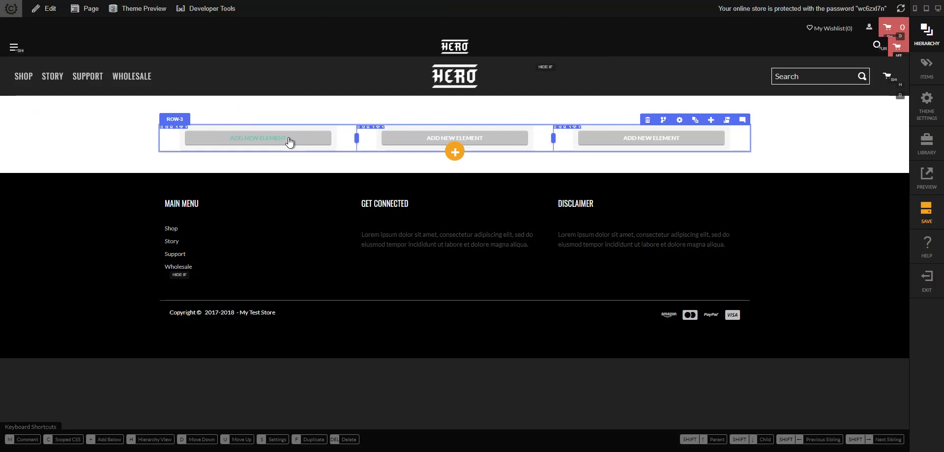
- Zero the three-column row's margins and padding across all layers
{"action": "left_click", "coordinate": [289, 138]}
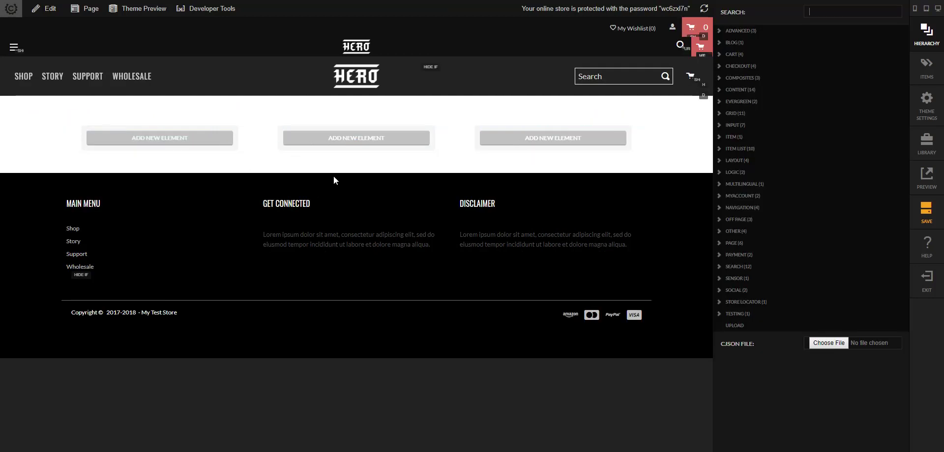
{"action": "key", "text": "Escape"}
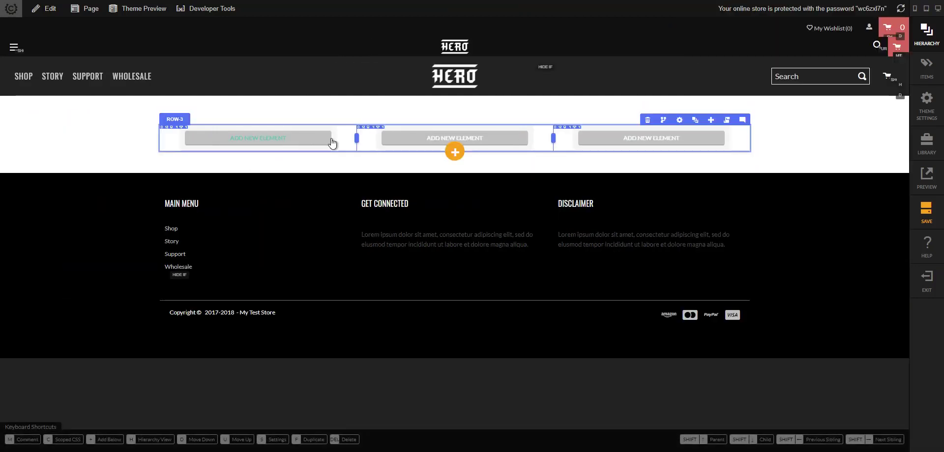
{"action": "key", "text": "h"}
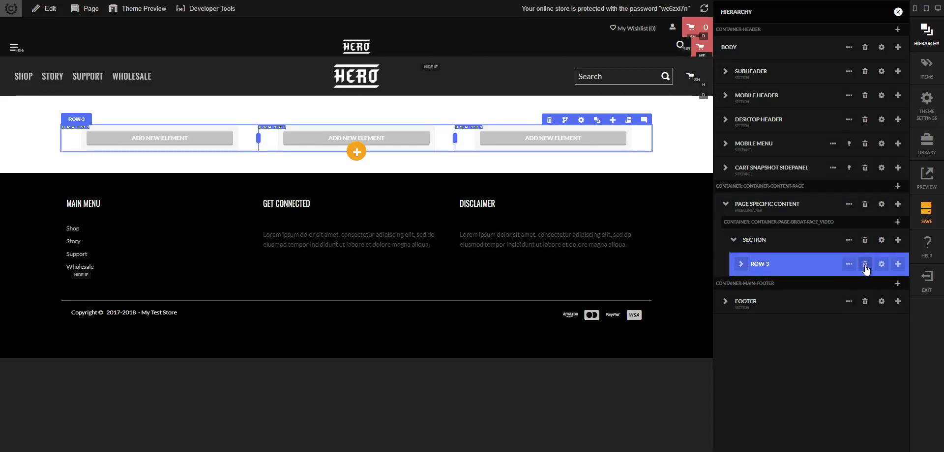
{"action": "left_click", "coordinate": [849, 264]}
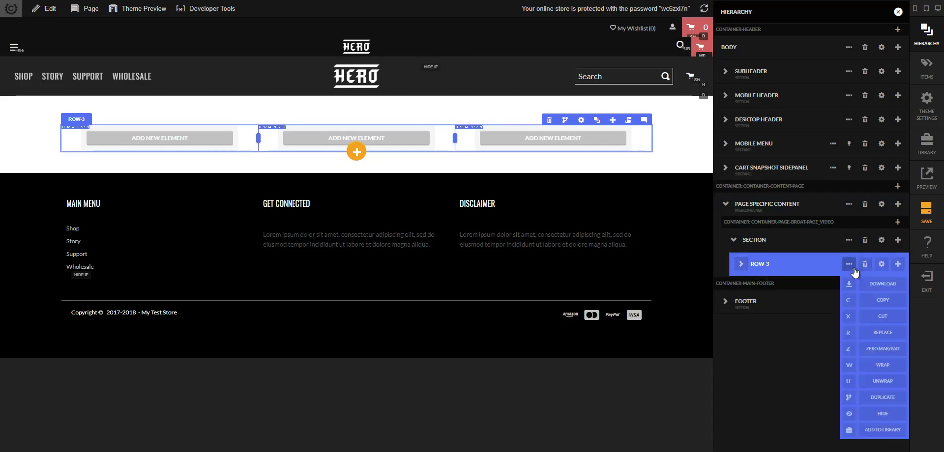
{"action": "left_click", "coordinate": [848, 351]}
{"action": "type", "text": "all"}
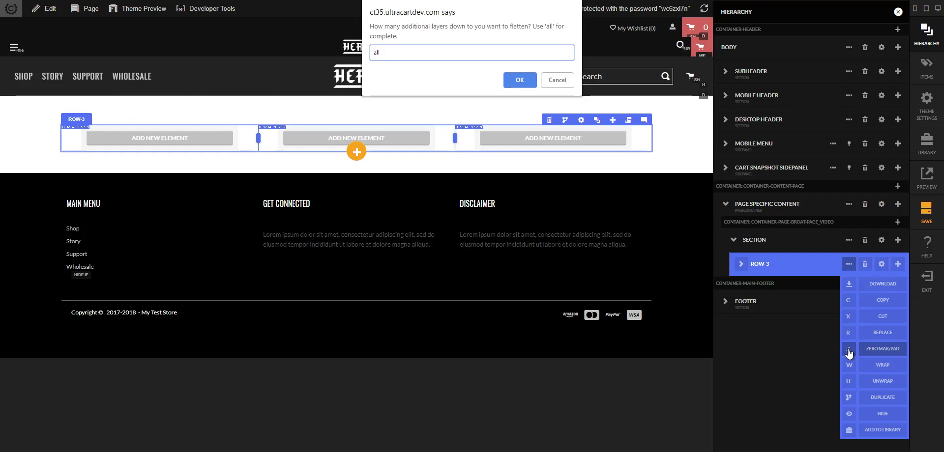
{"action": "key", "text": "Return"}
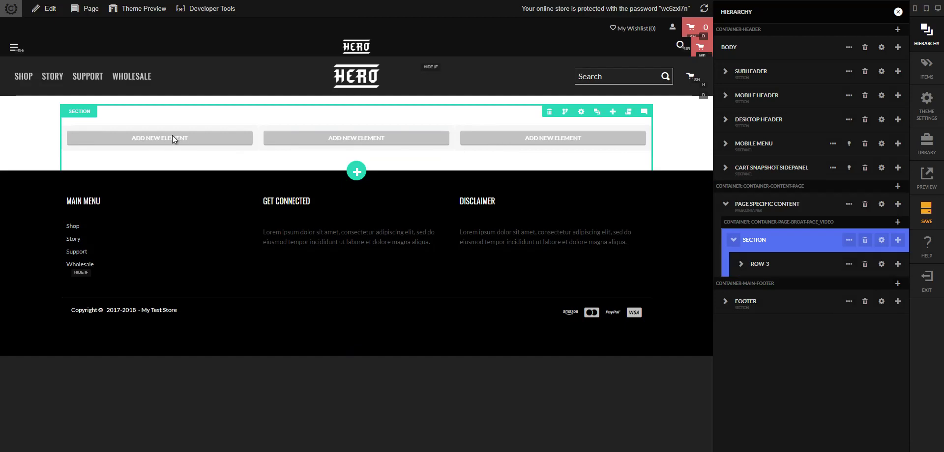
- Insert an image in the first column and upload top_banner_bottles_3.png as its source
{"action": "left_click", "coordinate": [464, 161]}
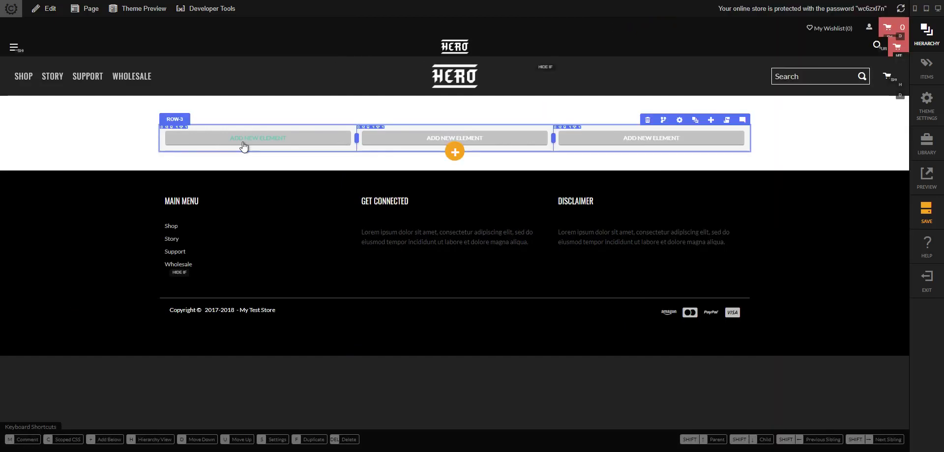
{"action": "left_click", "coordinate": [238, 140]}
{"action": "type", "text": "image"}
{"action": "key", "text": "Down"}
{"action": "key", "text": "Return"}
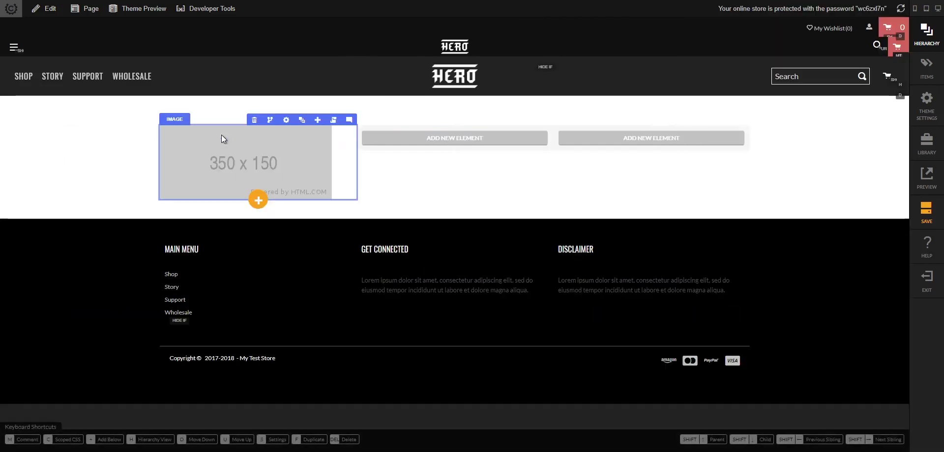
{"action": "left_click", "coordinate": [286, 120]}
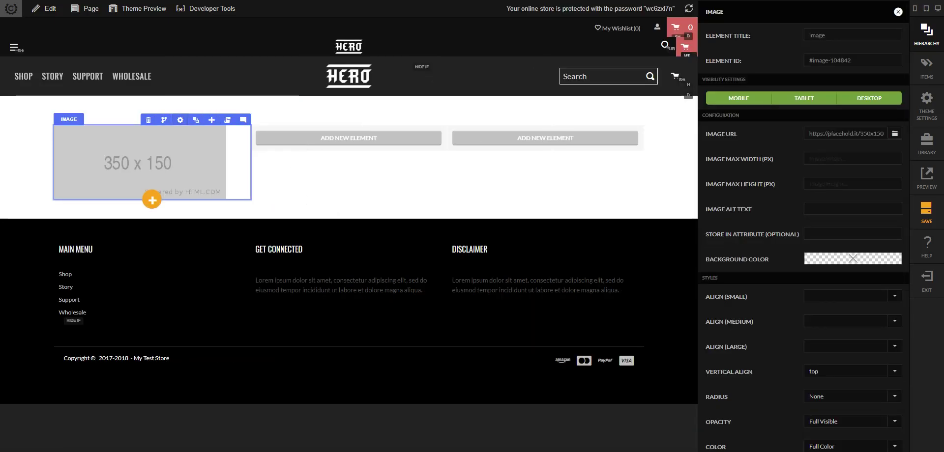
{"action": "left_click", "coordinate": [894, 134]}
{"action": "scroll", "coordinate": [667, 217], "scroll_direction": "down", "scroll_amount": 5}
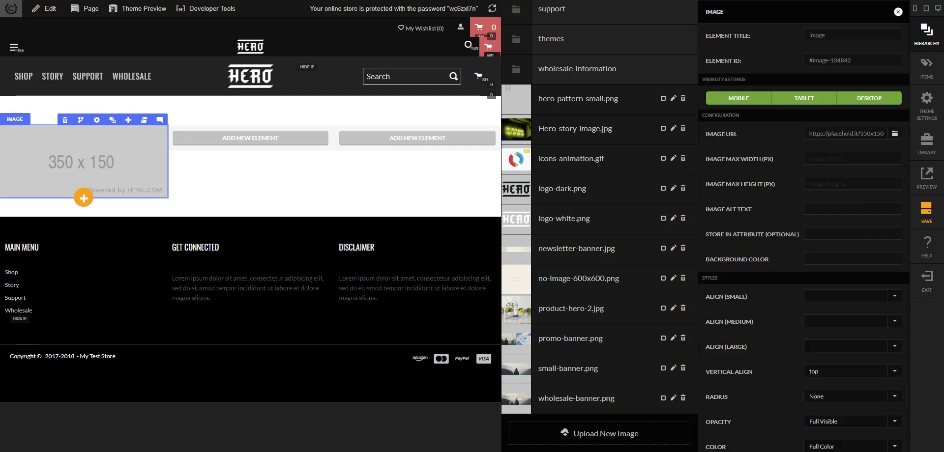
{"action": "left_click_drag", "start_coordinate": [942, 314], "coordinate": [585, 437]}
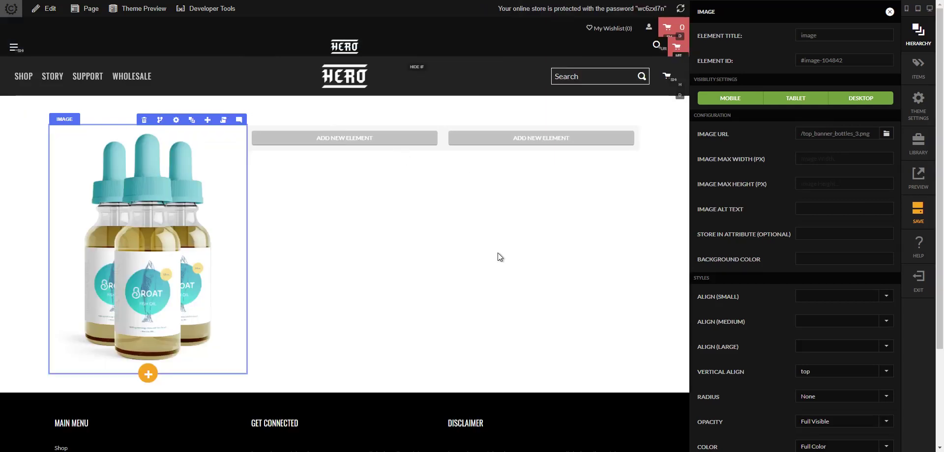
{"action": "key", "text": "Escape"}
{"action": "key", "text": "Escape"}
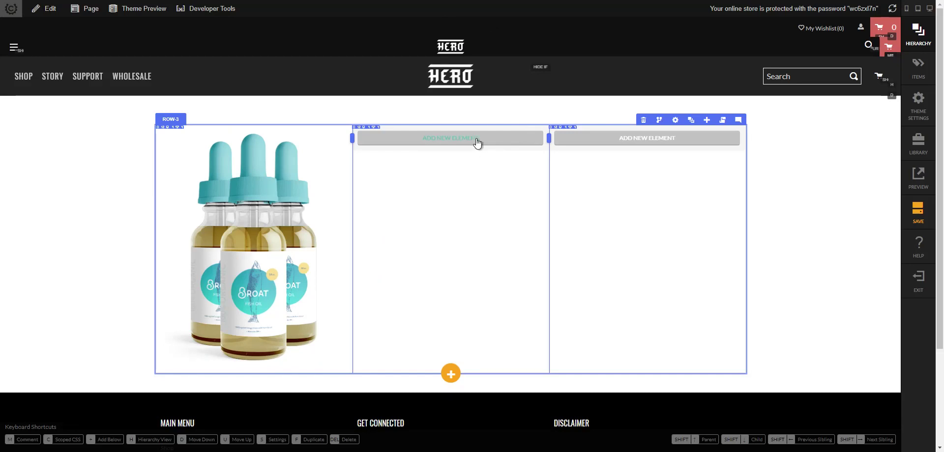
- Insert a headline with placeholder Lorem ipsum text into the middle column
{"action": "type", "text": "hheadline"}
{"action": "key", "text": "Return"}
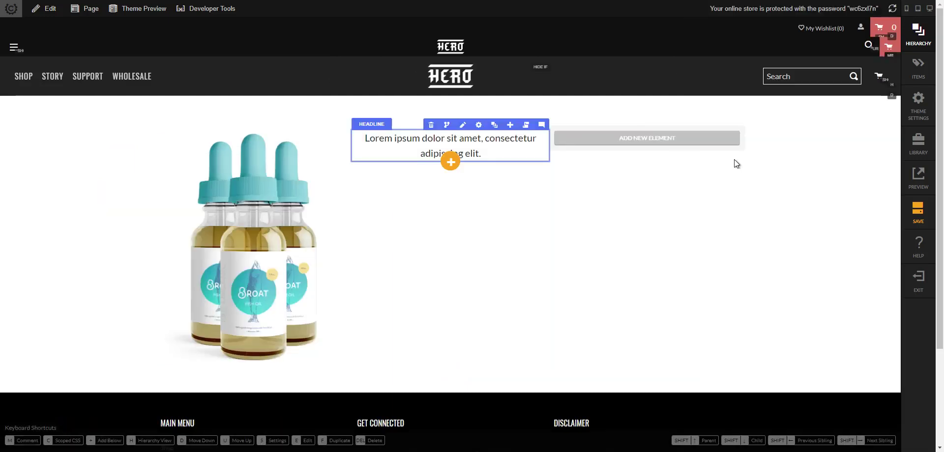
{"action": "left_click", "coordinate": [498, 125]}
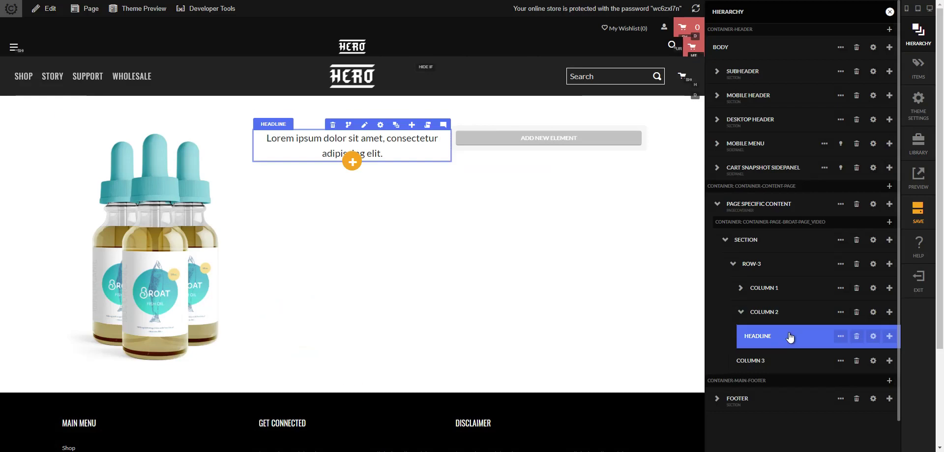
- Delete the stray empty column accidentally added below the middle column
{"action": "left_click", "coordinate": [888, 312]}
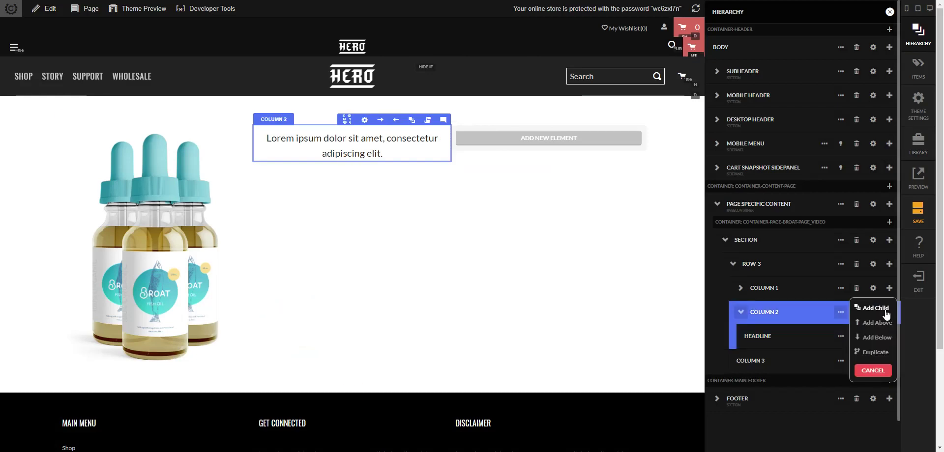
{"action": "left_click", "coordinate": [887, 341]}
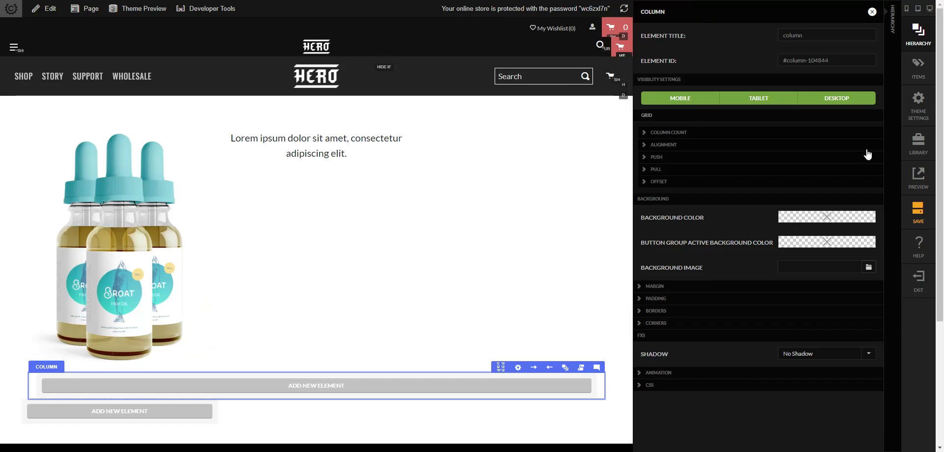
{"action": "left_click", "coordinate": [871, 12]}
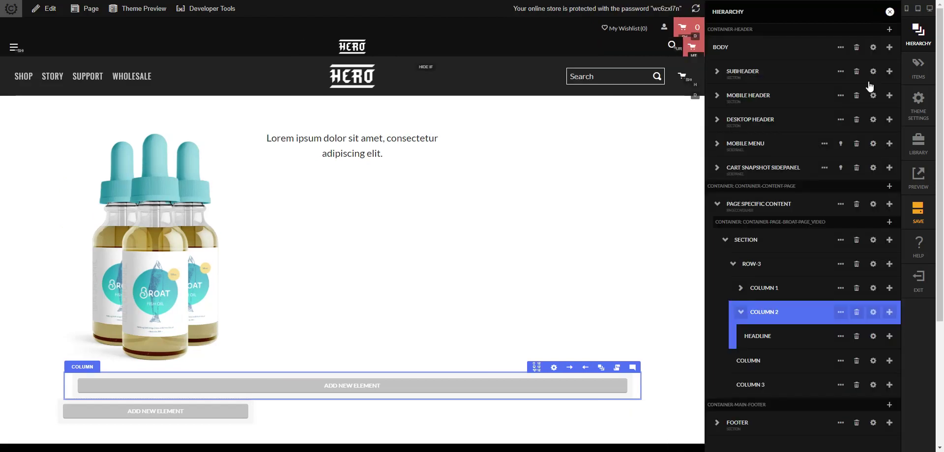
{"action": "left_click", "coordinate": [841, 364]}
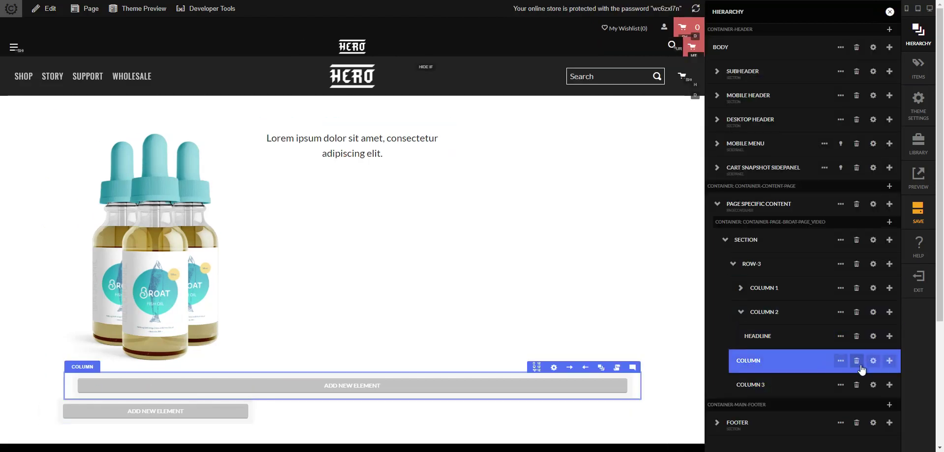
{"action": "left_click", "coordinate": [853, 383]}
{"action": "left_click", "coordinate": [856, 360]}
{"action": "left_click", "coordinate": [856, 360]}
{"action": "key", "text": "Return"}
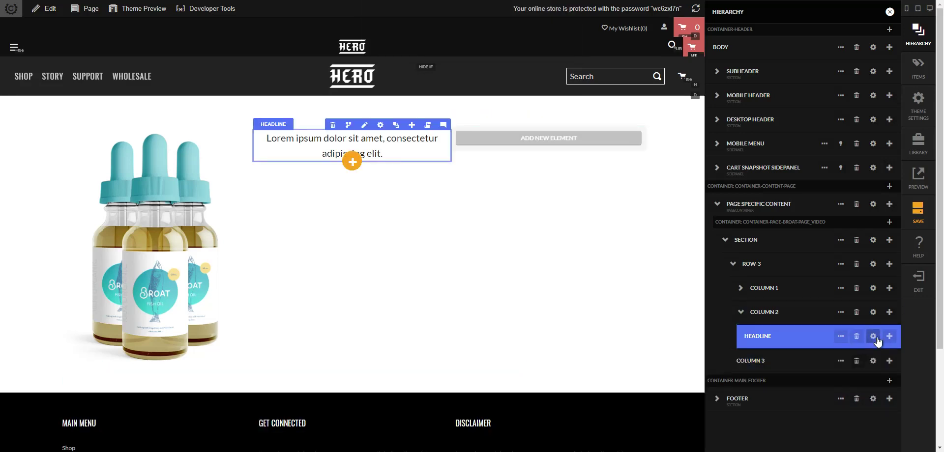
{"action": "left_click", "coordinate": [888, 336]}
- Add a second headline below the first in the middle column
{"action": "left_click", "coordinate": [876, 348]}
{"action": "type", "text": "headline"}
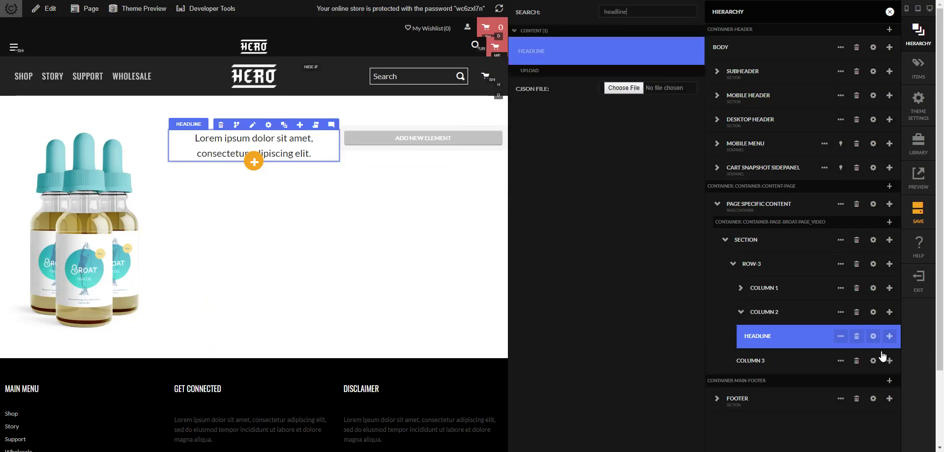
{"action": "key", "text": "Return"}
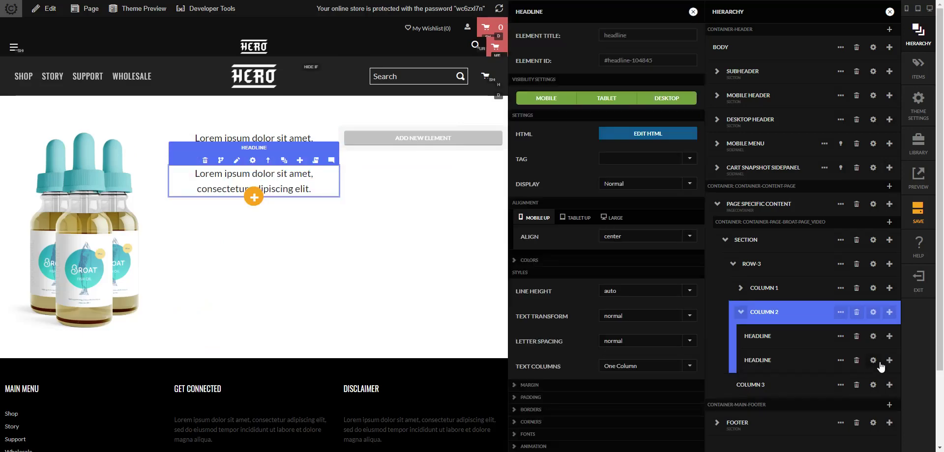
- Insert an HTML element below the second headline
{"action": "left_click", "coordinate": [888, 360]}
{"action": "left_click", "coordinate": [883, 374]}
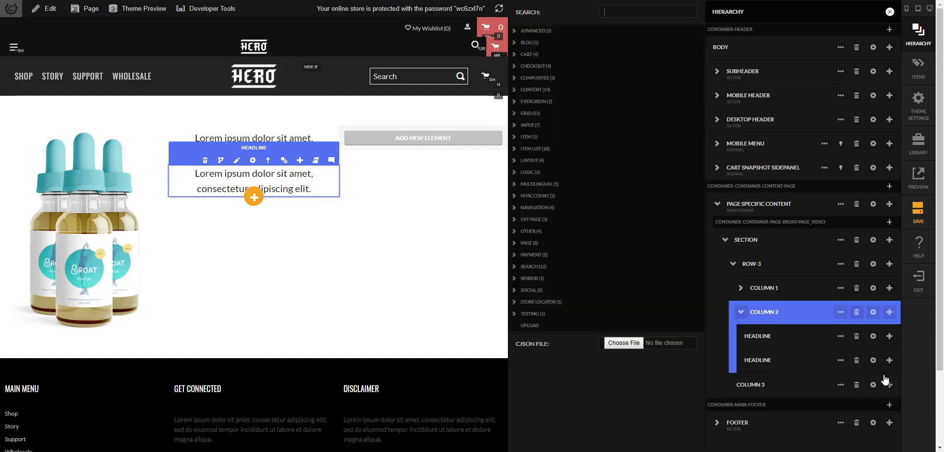
{"action": "type", "text": "html"}
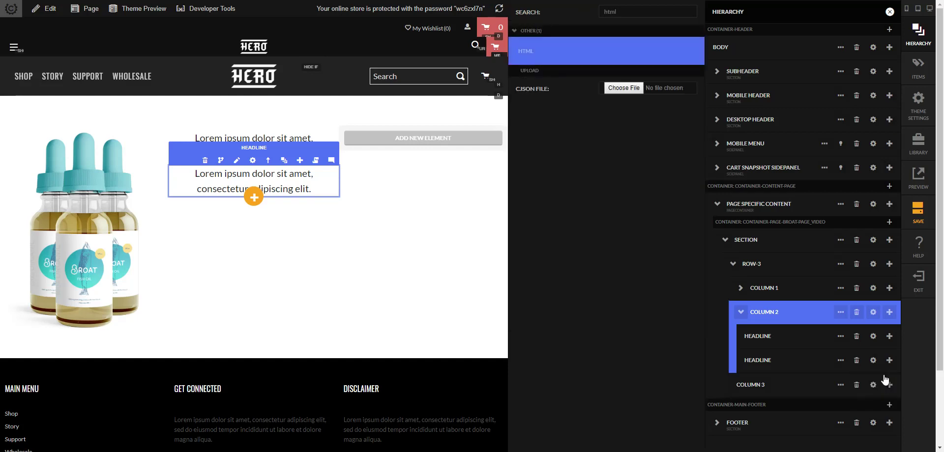
{"action": "key", "text": "Return"}
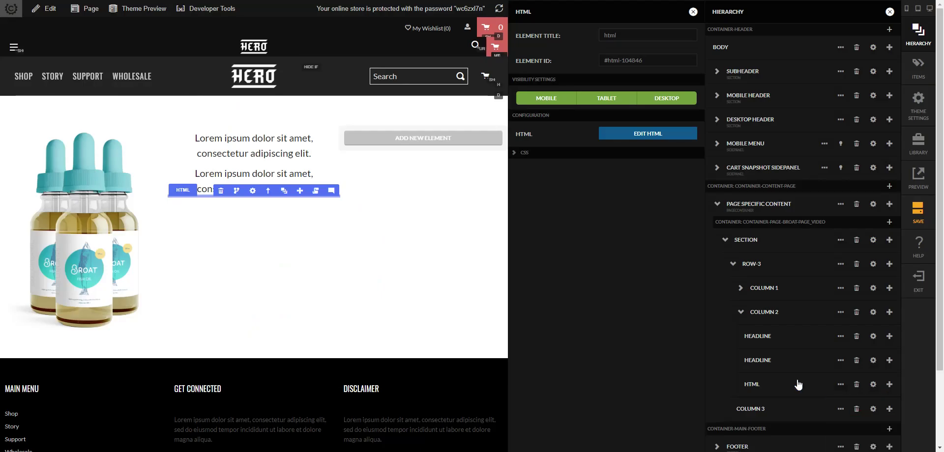
{"action": "left_click", "coordinate": [693, 12]}
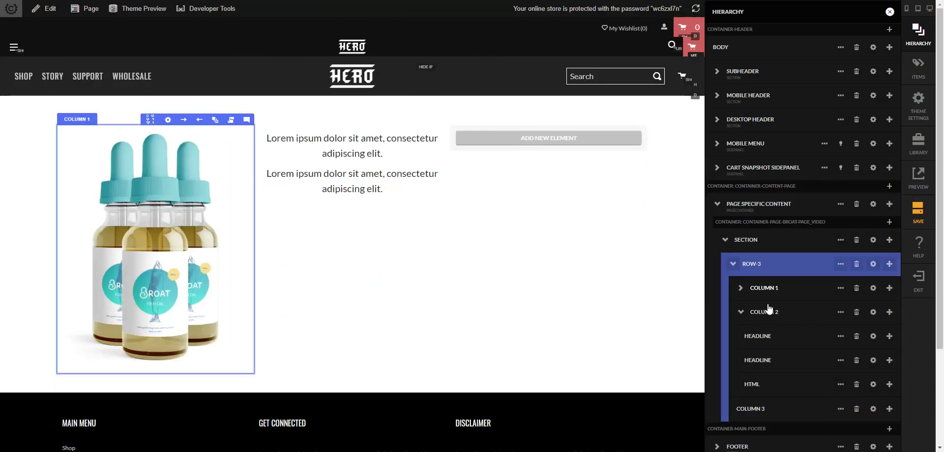
- Add a single full-width (12) row below the HTML element
{"action": "left_click", "coordinate": [889, 389]}
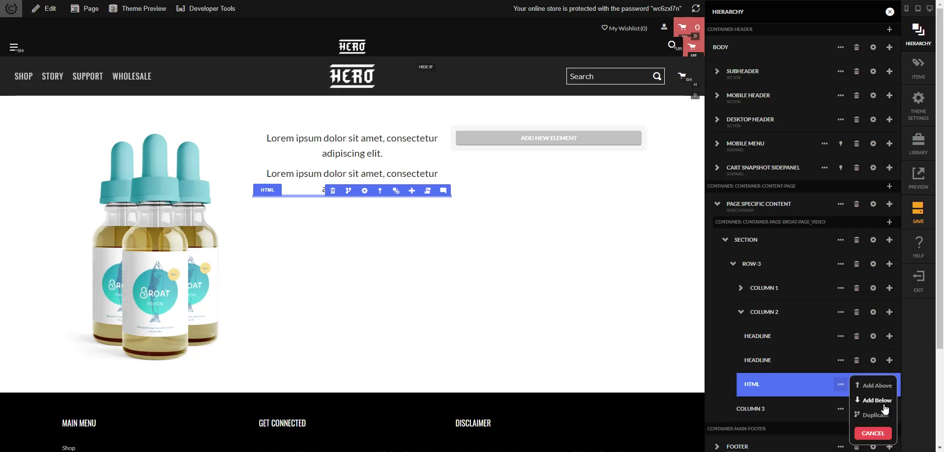
{"action": "left_click", "coordinate": [863, 400]}
{"action": "type", "text": "row"}
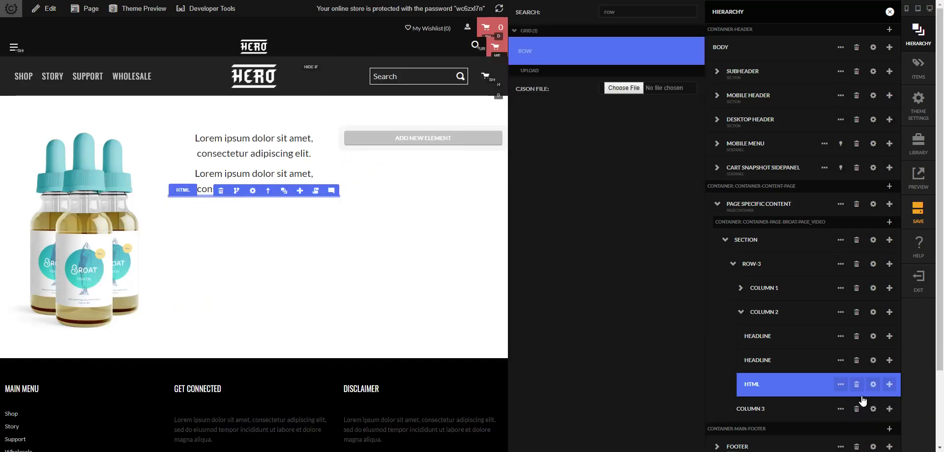
{"action": "key", "text": "Return"}
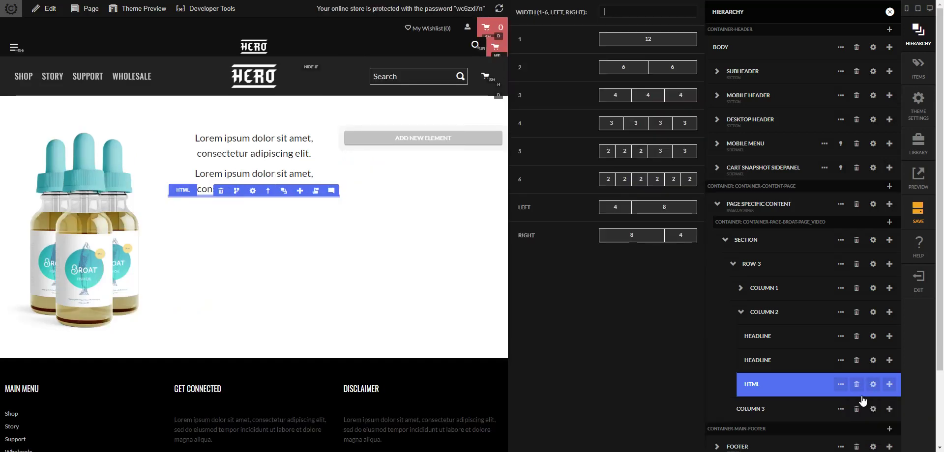
{"action": "key", "text": "Down"}
{"action": "key", "text": "Return"}
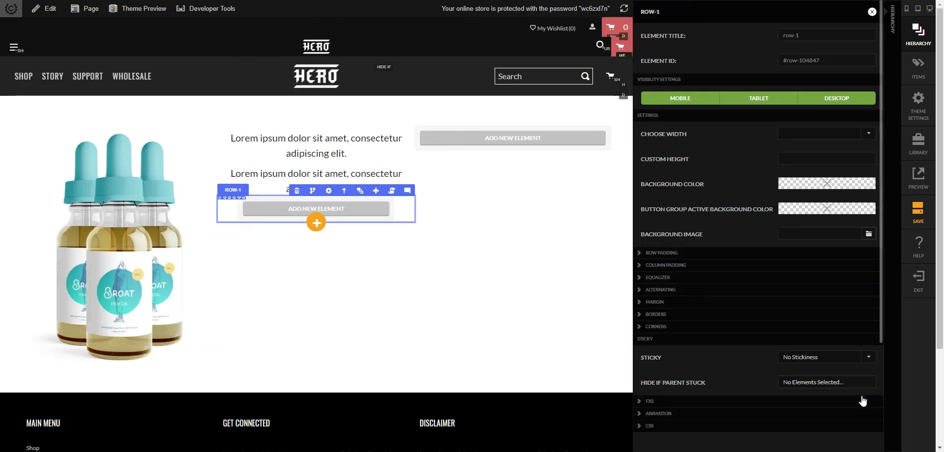
{"action": "left_click", "coordinate": [872, 13]}
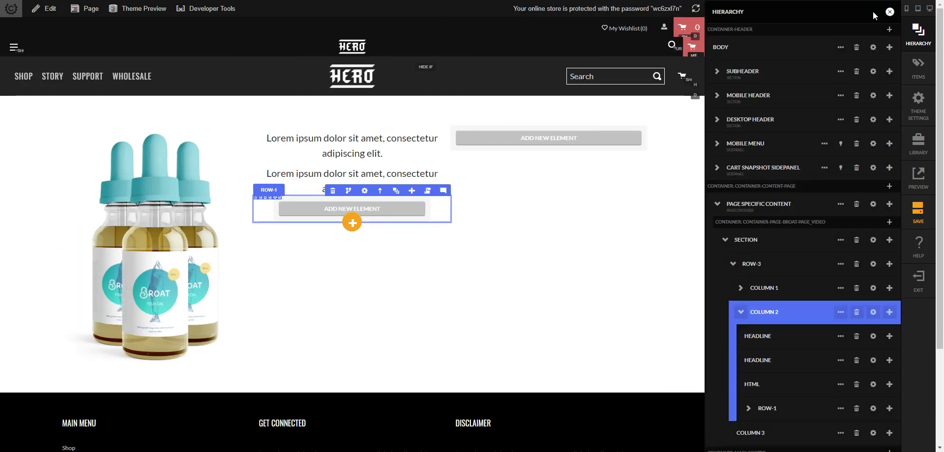
- Make the first headline an h1 reading 'THE MOST POWERFUL FISH OIL LEGALLY AVAILABLE'
{"action": "left_click", "coordinate": [873, 337]}
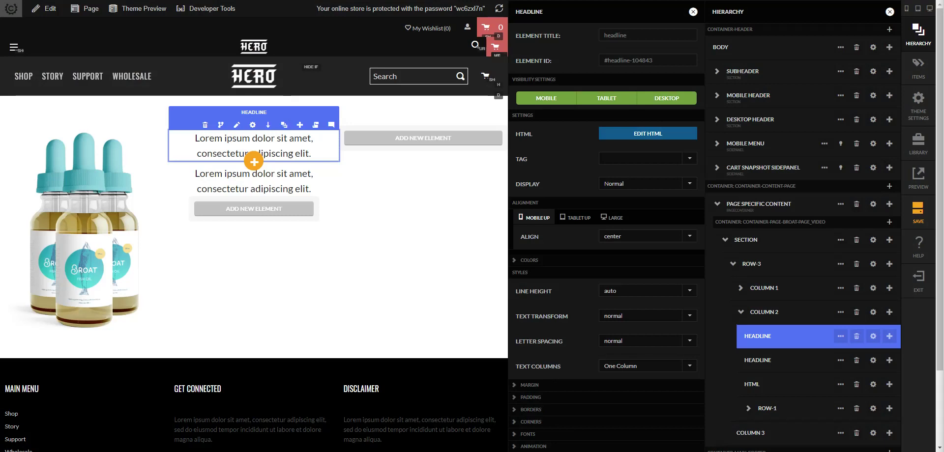
{"action": "left_click", "coordinate": [642, 158]}
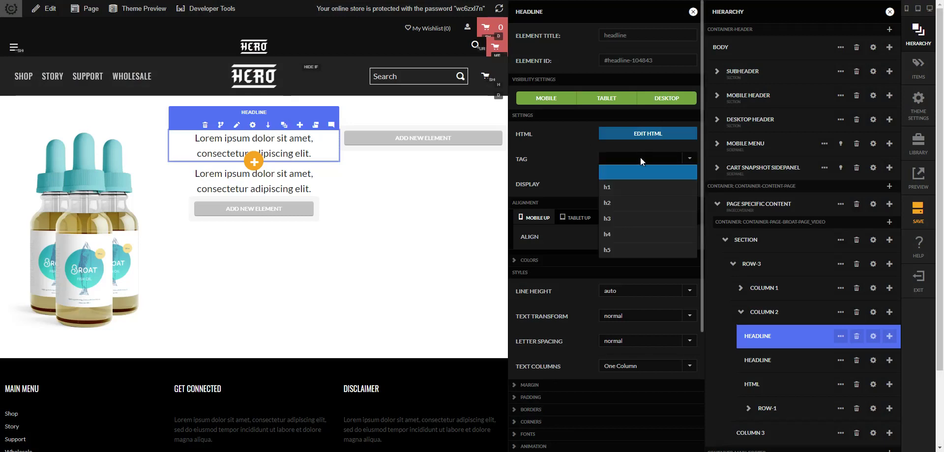
{"action": "left_click", "coordinate": [628, 191]}
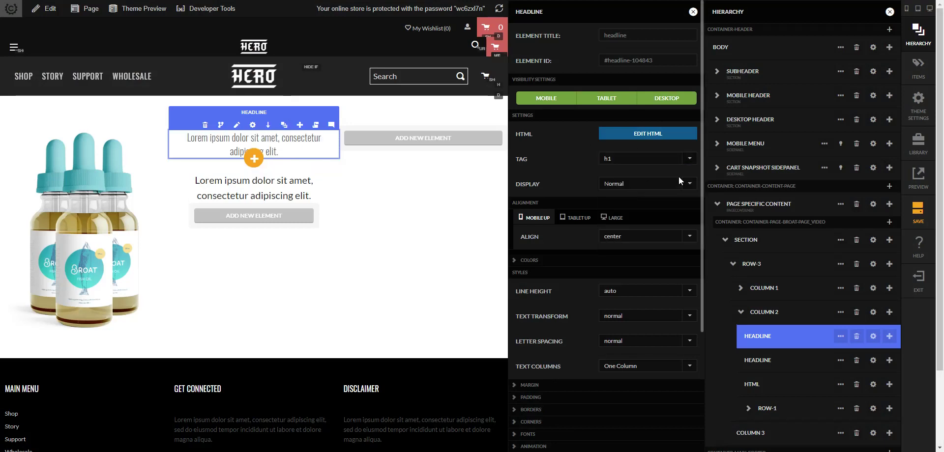
{"action": "left_click", "coordinate": [657, 134]}
{"action": "left_click_drag", "start_coordinate": [511, 96], "coordinate": [303, 69]}
{"action": "left_click", "coordinate": [484, 66]}
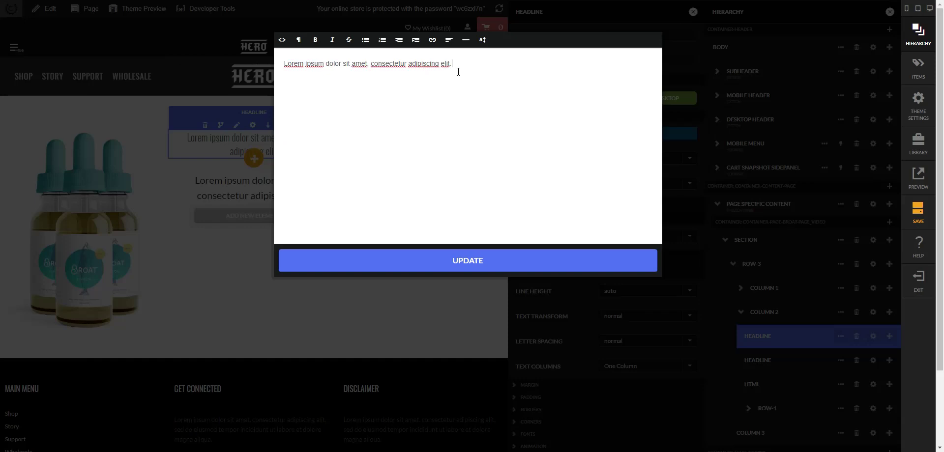
{"action": "key", "text": "ctrl+a"}
{"action": "type", "text": "THE MOST POWERFUL FISH OIL LEGALLY AVAILABLE"}
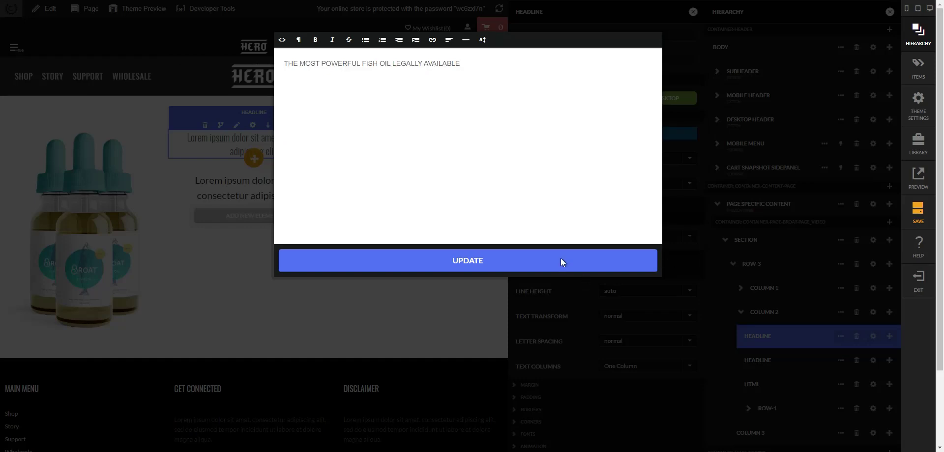
{"action": "left_click", "coordinate": [562, 262]}
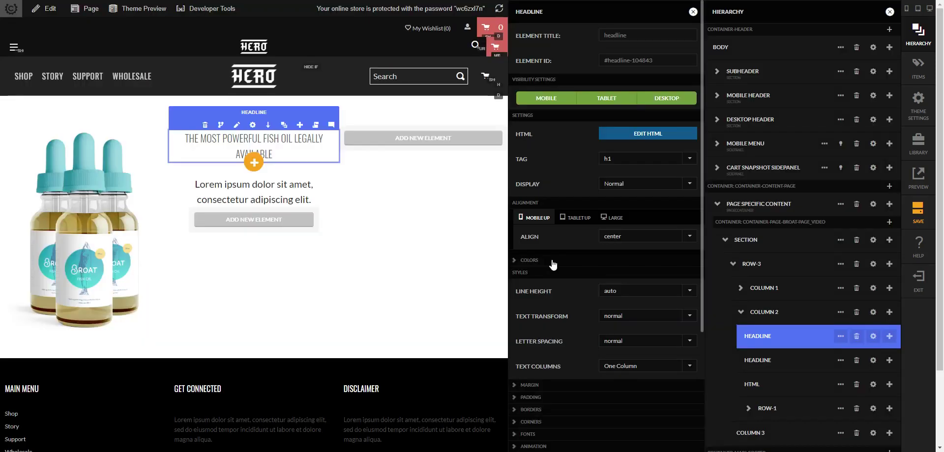
- Left-align the headline and color its text teal rgb(39, 208, 215)
{"action": "left_click", "coordinate": [623, 236]}
{"action": "left_click", "coordinate": [619, 291]}
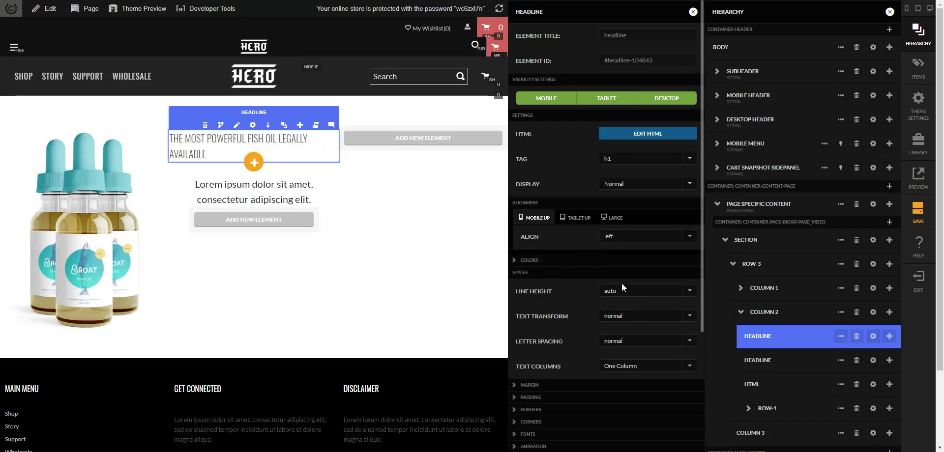
{"action": "scroll", "coordinate": [611, 179], "scroll_direction": "down", "scroll_amount": 1}
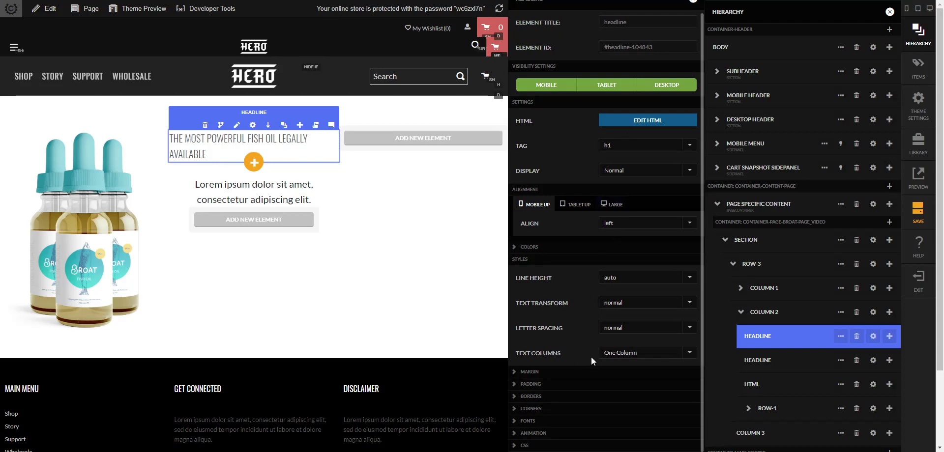
{"action": "left_click", "coordinate": [578, 247]}
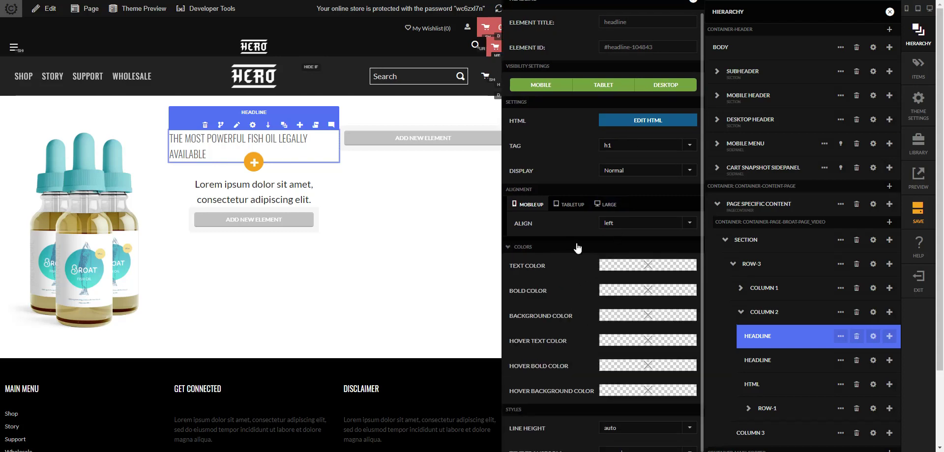
{"action": "left_click", "coordinate": [634, 268]}
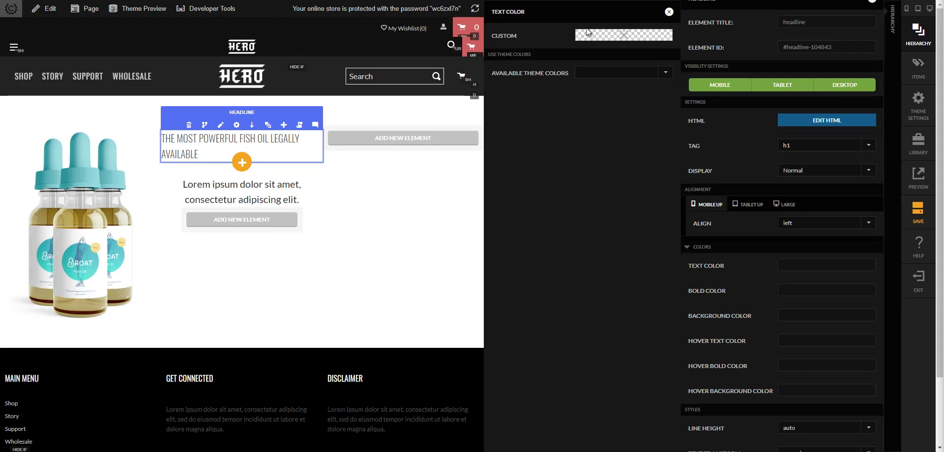
{"action": "left_click", "coordinate": [598, 38]}
{"action": "left_click", "coordinate": [605, 140]}
{"action": "type", "text": "rgb(39, 208, 215)"}
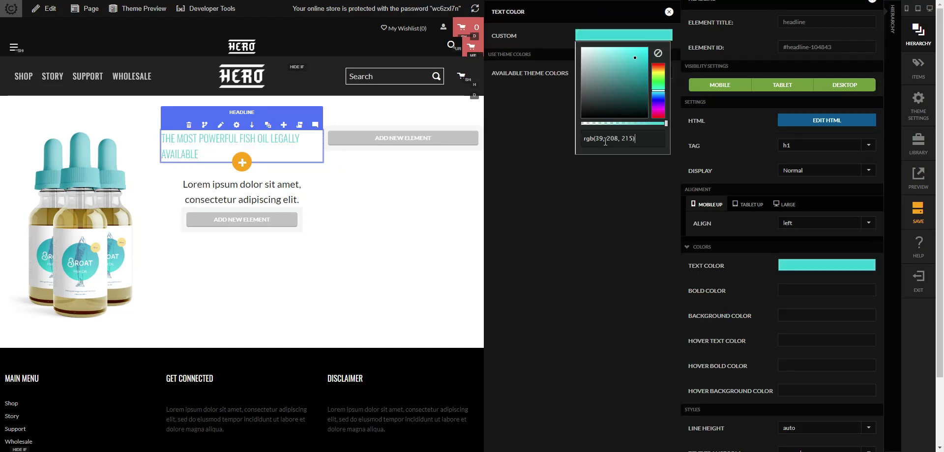
{"action": "left_click", "coordinate": [673, 35]}
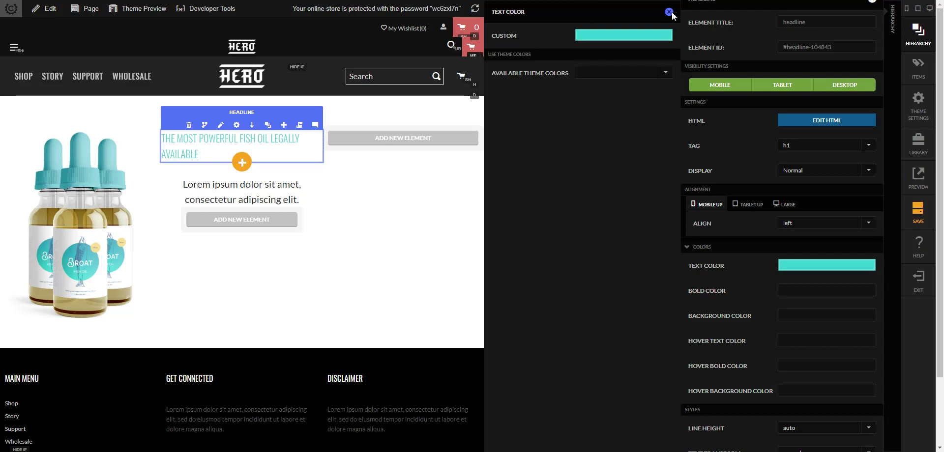
{"action": "left_click", "coordinate": [669, 13]}
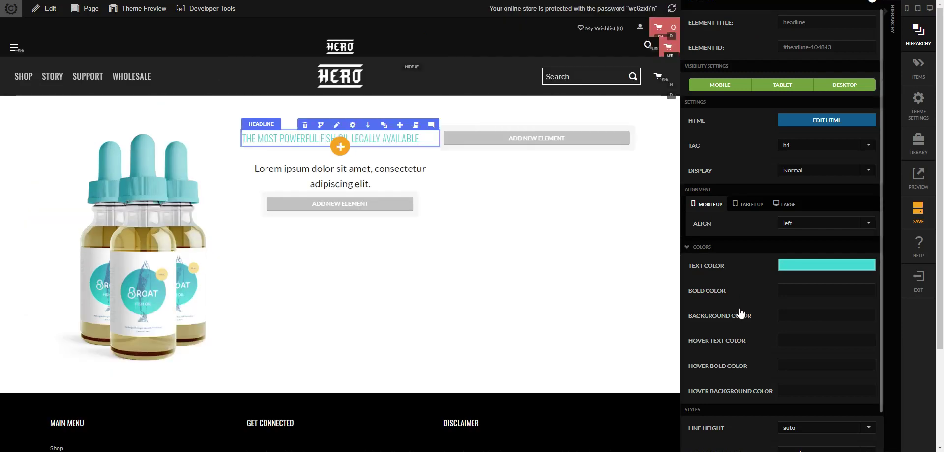
- Make the headline uppercase with font sizes 22px on medium and 28px on large screens
{"action": "scroll", "coordinate": [741, 312], "scroll_direction": "down", "scroll_amount": 5}
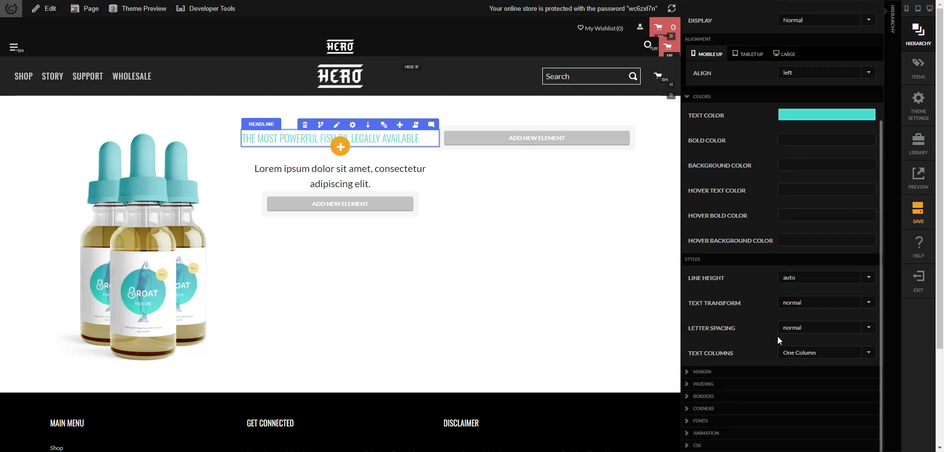
{"action": "left_click", "coordinate": [812, 302]}
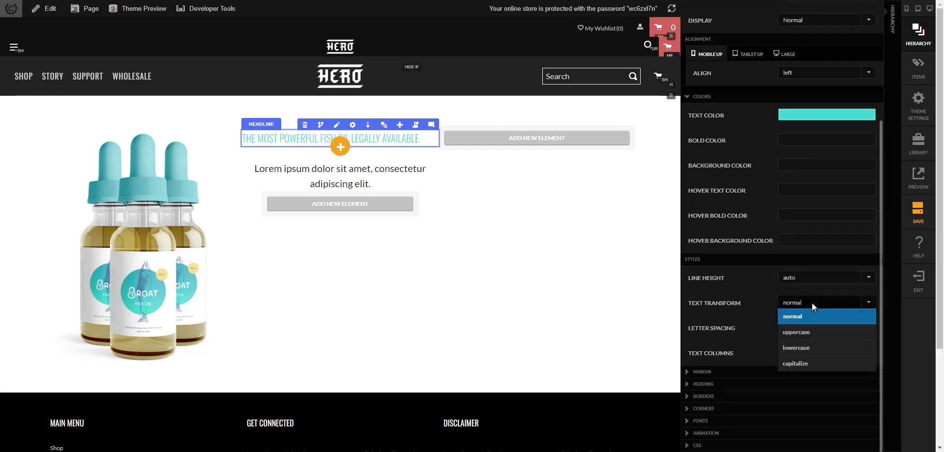
{"action": "left_click", "coordinate": [798, 333]}
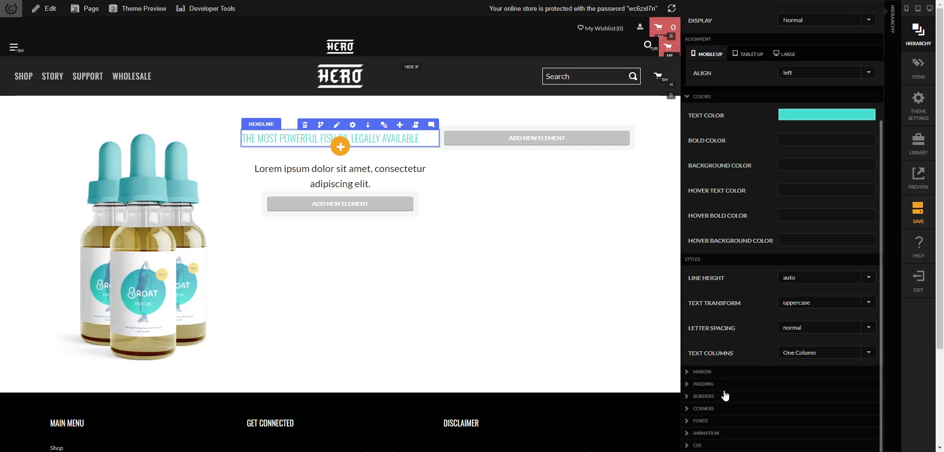
{"action": "left_click", "coordinate": [724, 421]}
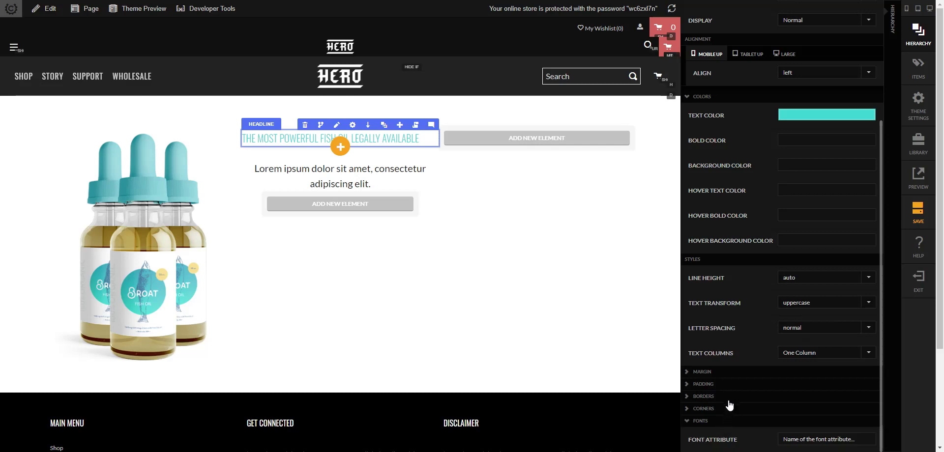
{"action": "scroll", "coordinate": [731, 389], "scroll_direction": "down", "scroll_amount": 5}
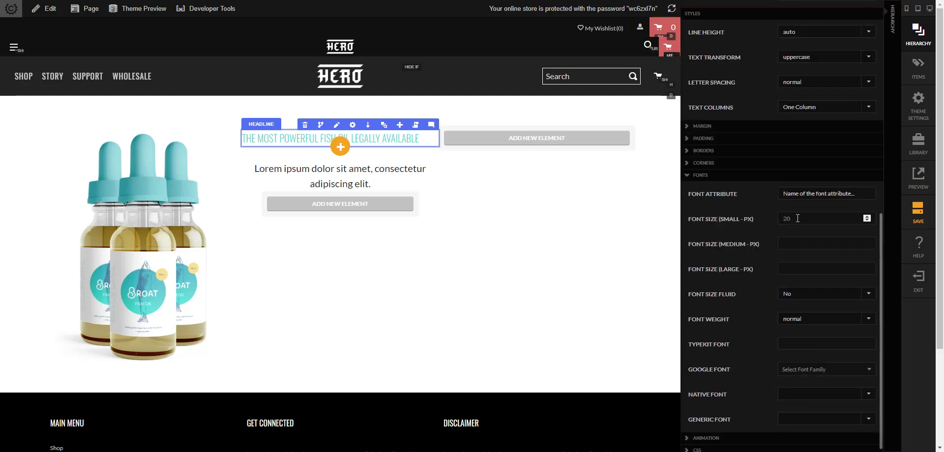
{"action": "left_click", "coordinate": [804, 239]}
{"action": "type", "text": "22"}
{"action": "key", "text": "Tab"}
{"action": "type", "text": "28"}
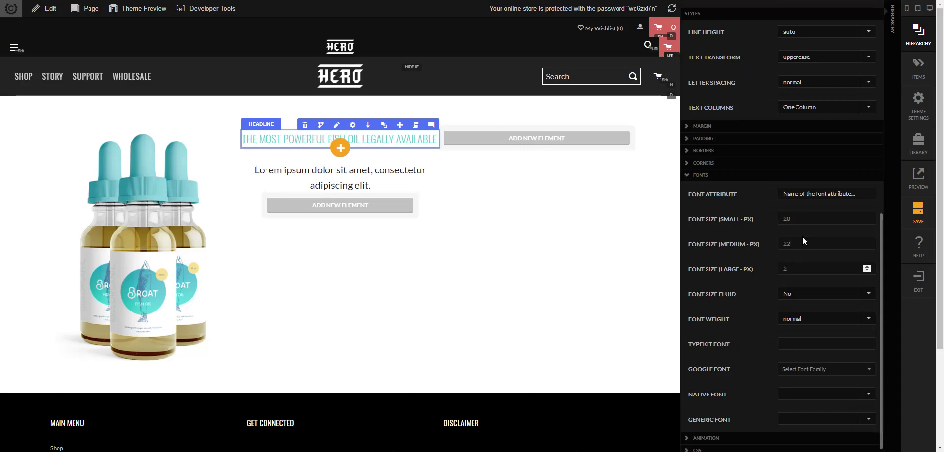
{"action": "key", "text": "Tab"}
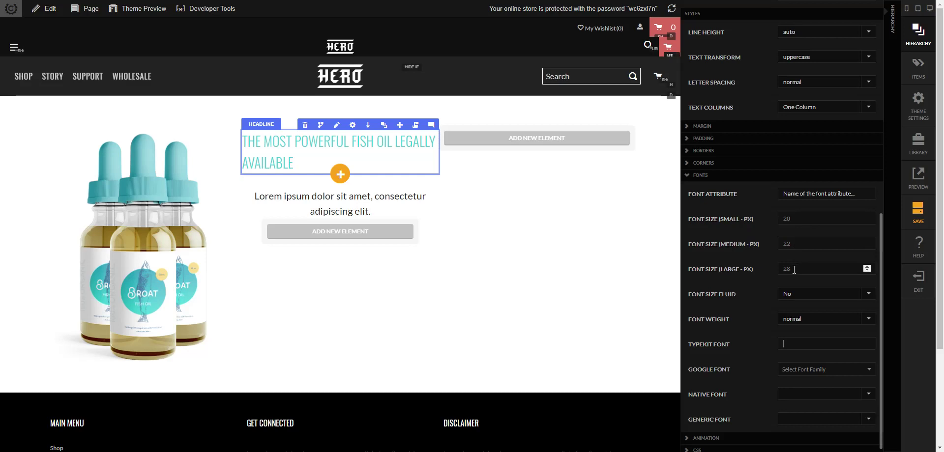
- Turn on fluid font sizing and set the headline font weight to 500
{"action": "left_click", "coordinate": [791, 299]}
{"action": "left_click", "coordinate": [792, 319]}
{"action": "left_click", "coordinate": [797, 319]}
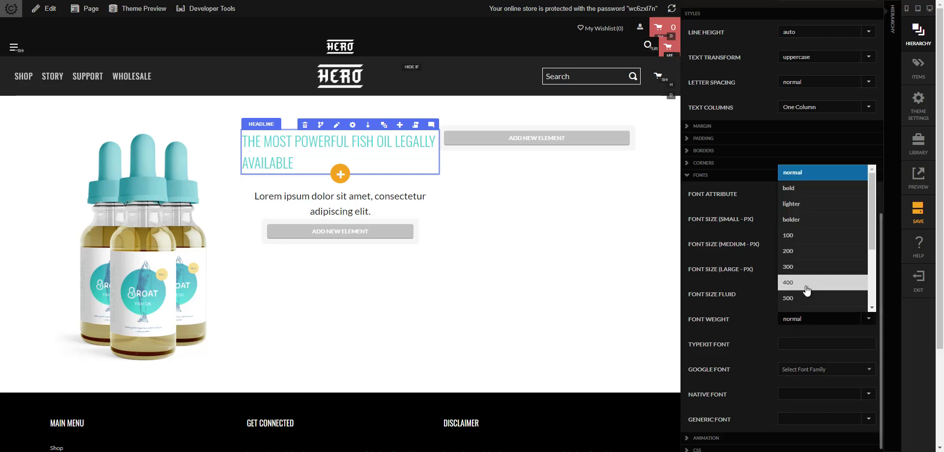
{"action": "left_click", "coordinate": [810, 298]}
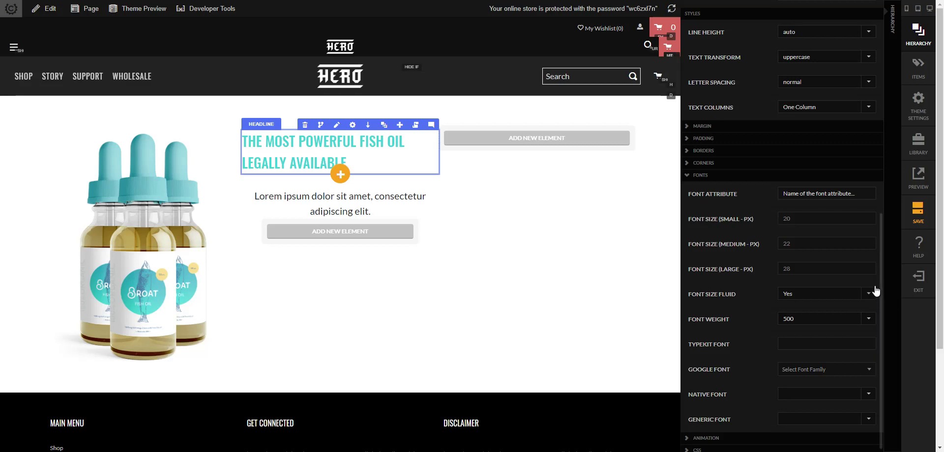
{"action": "left_click", "coordinate": [889, 281]}
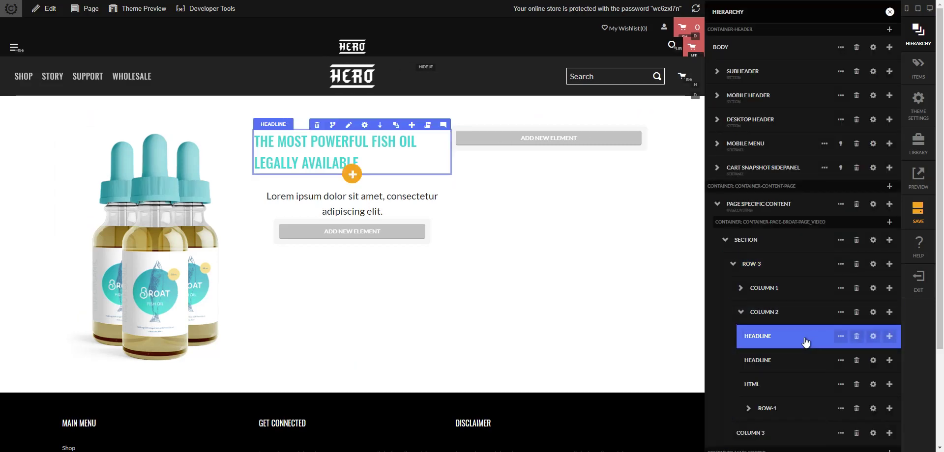
- Change the second headline's text to 'Experience the Difference' and make it an h2
{"action": "left_click", "coordinate": [873, 361]}
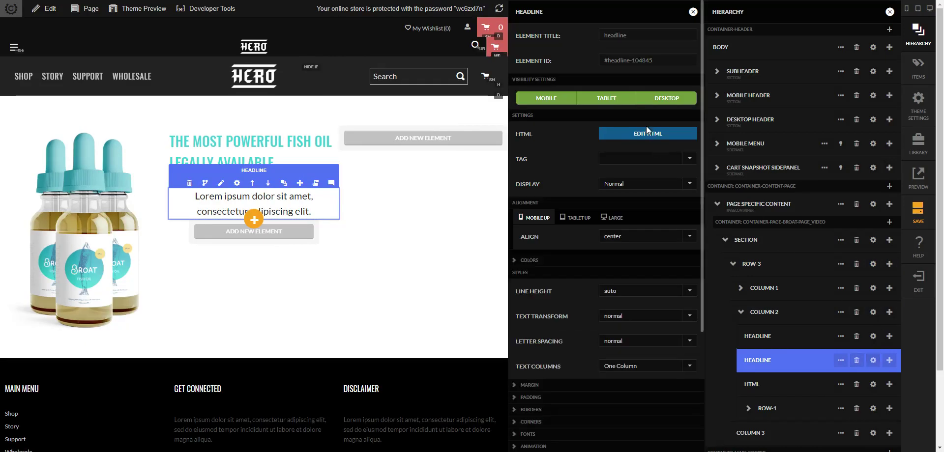
{"action": "left_click", "coordinate": [647, 133]}
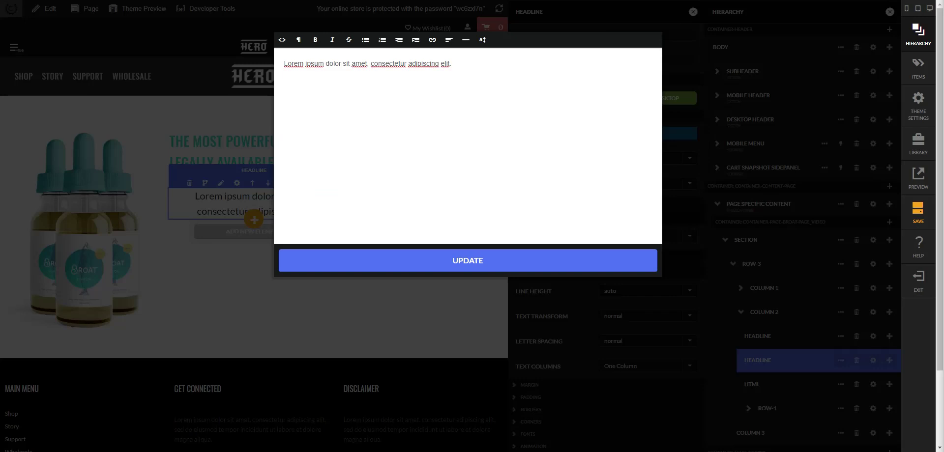
{"action": "left_click_drag", "start_coordinate": [451, 64], "coordinate": [192, 84]}
{"action": "type", "text": "Experience the Difference"}
{"action": "left_click", "coordinate": [421, 257]}
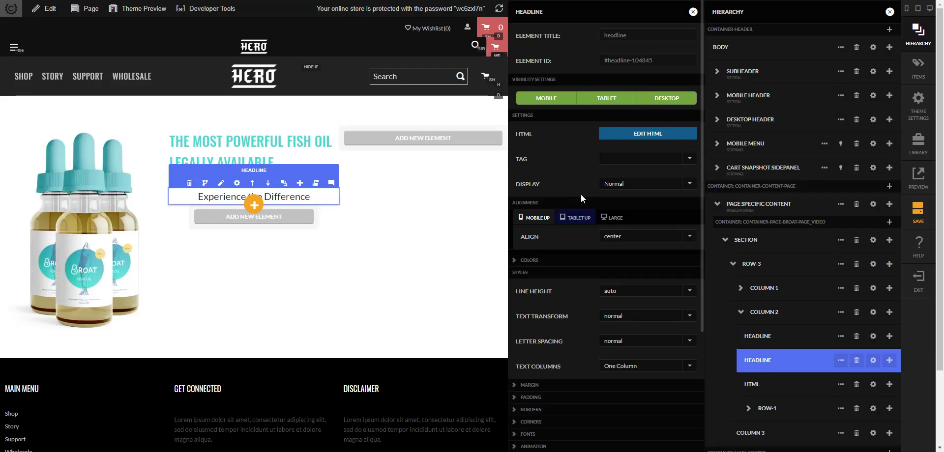
{"action": "left_click", "coordinate": [612, 155]}
{"action": "left_click", "coordinate": [609, 202]}
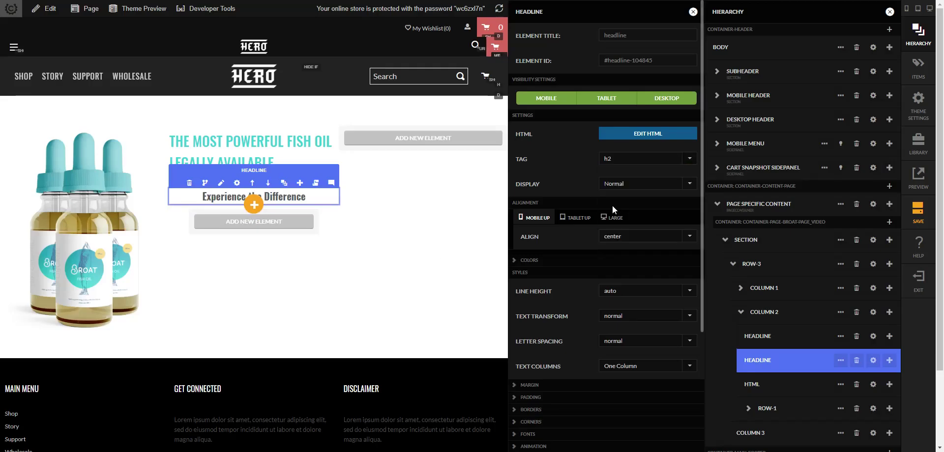
- Left-align the subheadline and color its text yellow rgb(250, 214, 104)
{"action": "scroll", "coordinate": [634, 273], "scroll_direction": "down", "scroll_amount": 1}
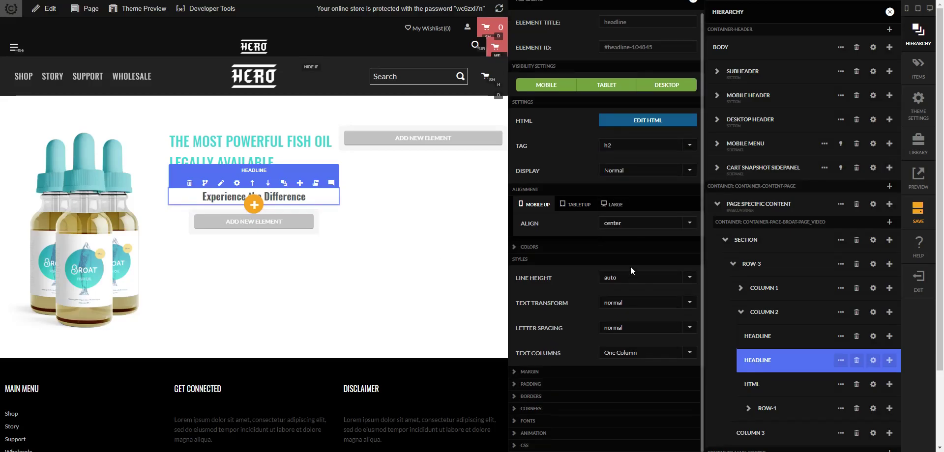
{"action": "left_click", "coordinate": [641, 219]}
{"action": "left_click", "coordinate": [642, 219]}
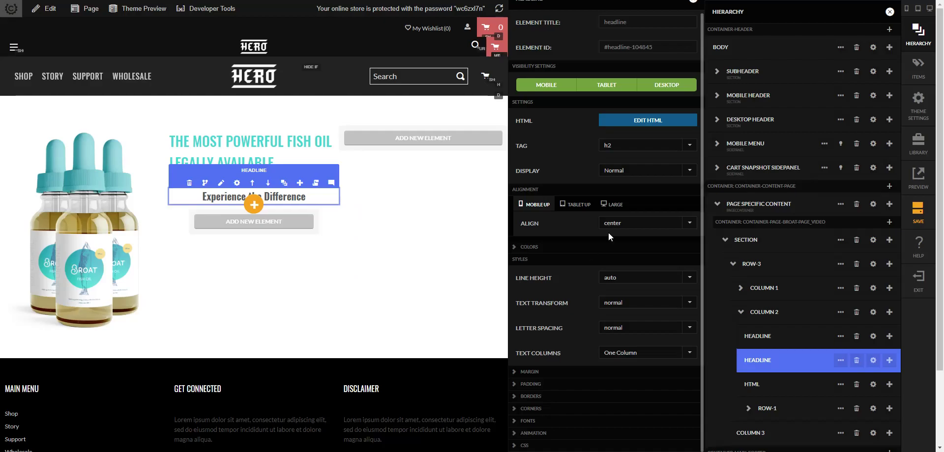
{"action": "left_click", "coordinate": [623, 223]}
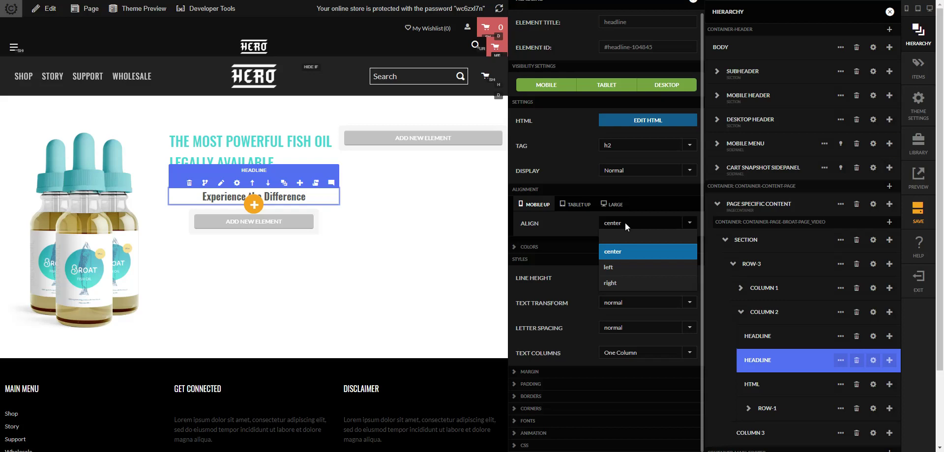
{"action": "left_click", "coordinate": [622, 267]}
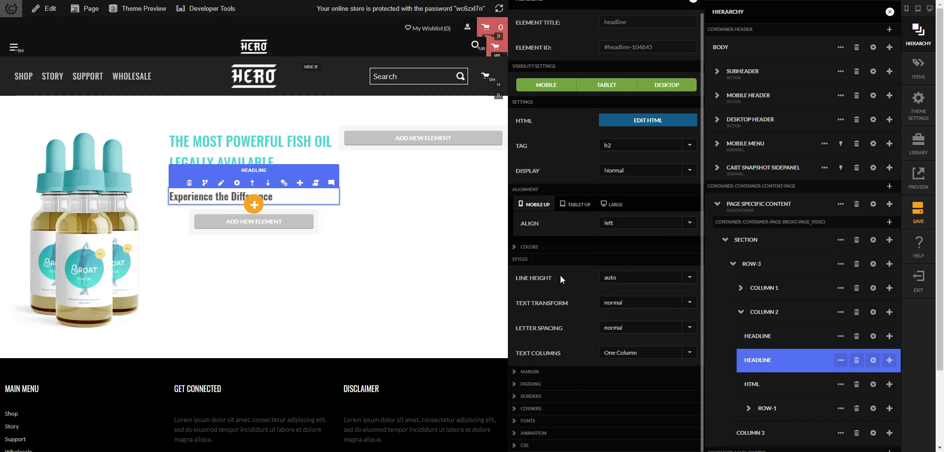
{"action": "left_click", "coordinate": [549, 247]}
{"action": "left_click", "coordinate": [619, 269]}
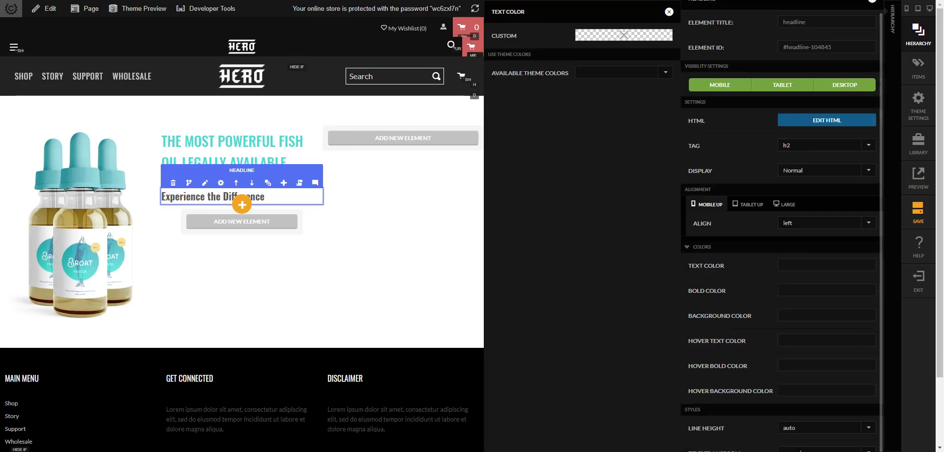
{"action": "left_click", "coordinate": [641, 35]}
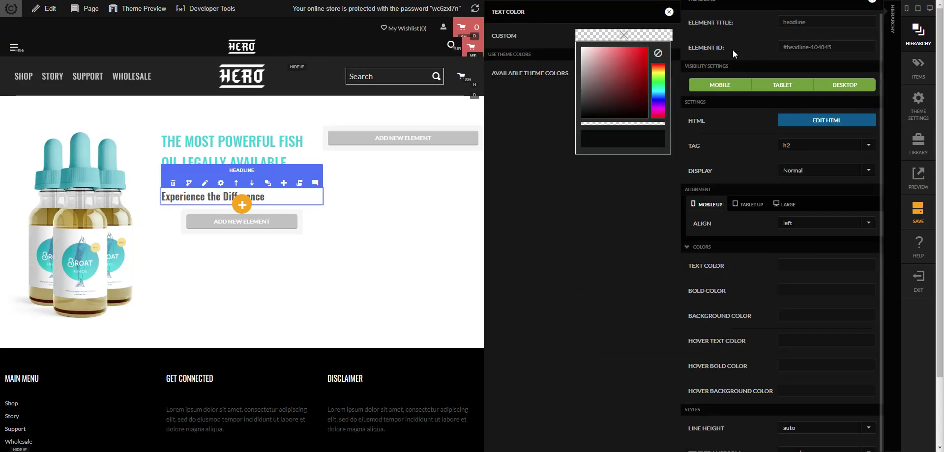
{"action": "left_click", "coordinate": [622, 138]}
{"action": "type", "text": "rgb(250, 214, 104)"}
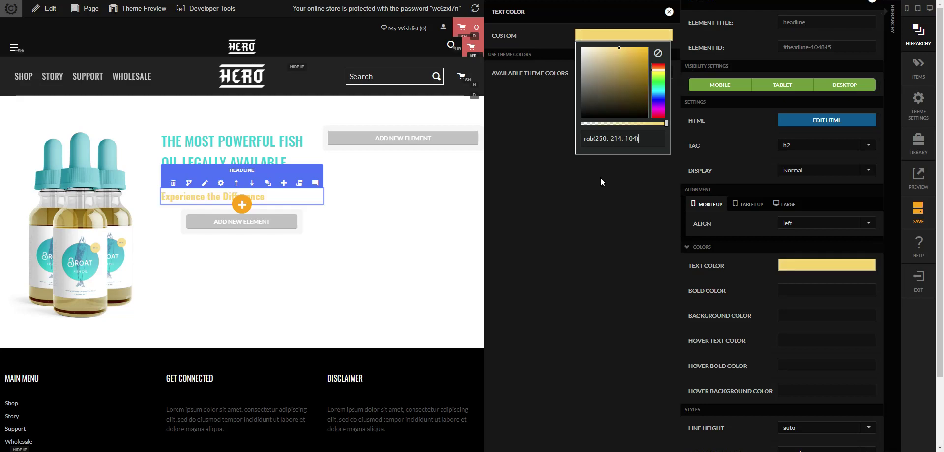
{"action": "left_click", "coordinate": [591, 226]}
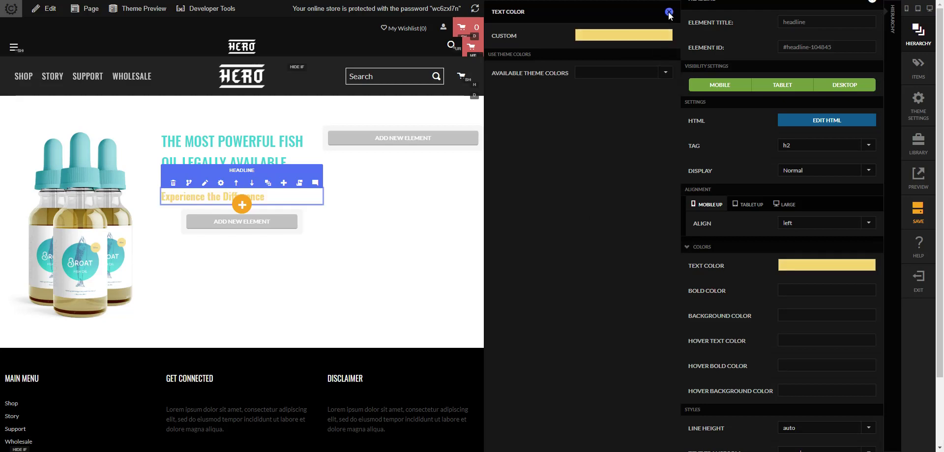
{"action": "left_click", "coordinate": [669, 11]}
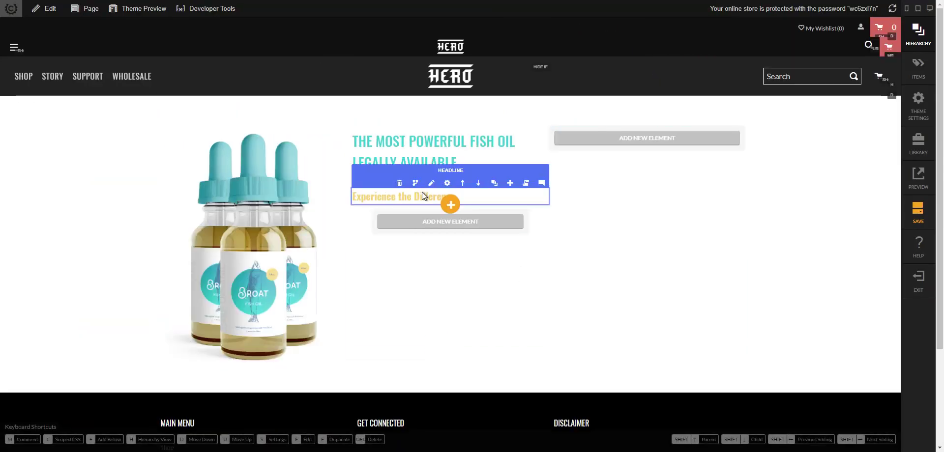
- Paste a five-item <ul> benefits list into the HTML block's source code and apply it
{"action": "left_click", "coordinate": [448, 183]}
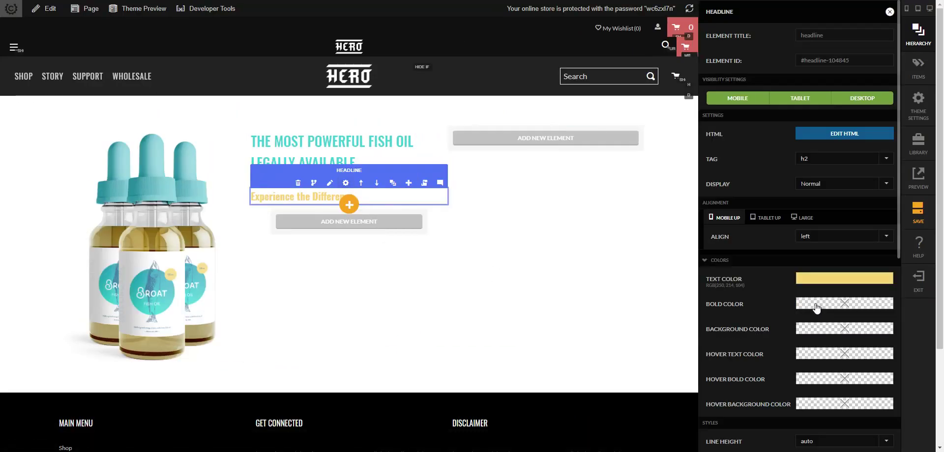
{"action": "scroll", "coordinate": [818, 309], "scroll_direction": "down", "scroll_amount": 4}
{"action": "left_click", "coordinate": [574, 246]}
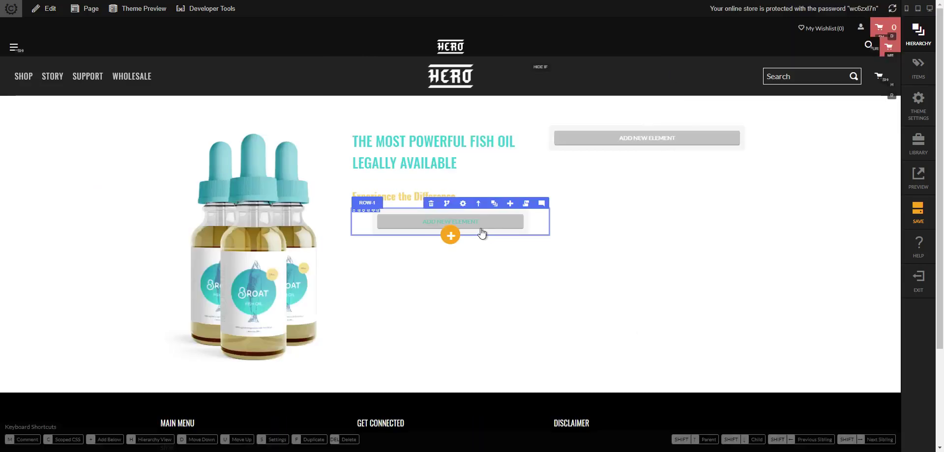
{"action": "left_click", "coordinate": [493, 203]}
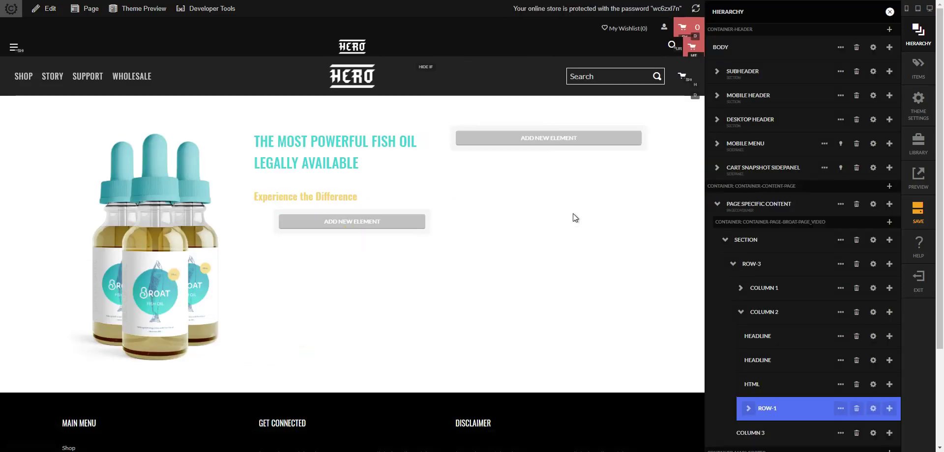
{"action": "left_click", "coordinate": [840, 385]}
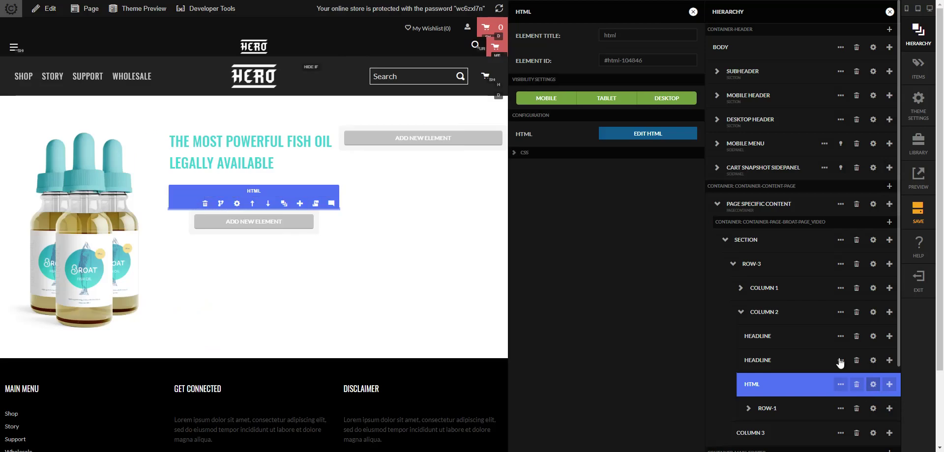
{"action": "left_click", "coordinate": [643, 137]}
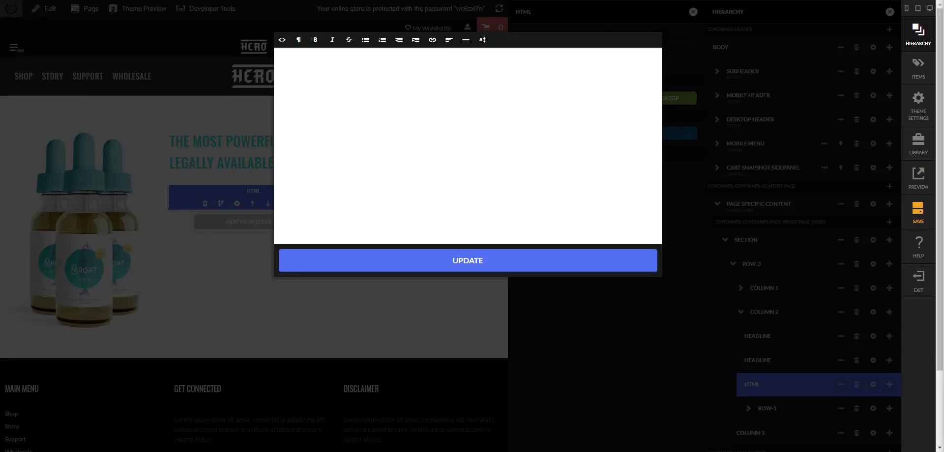
{"action": "left_click", "coordinate": [281, 39]}
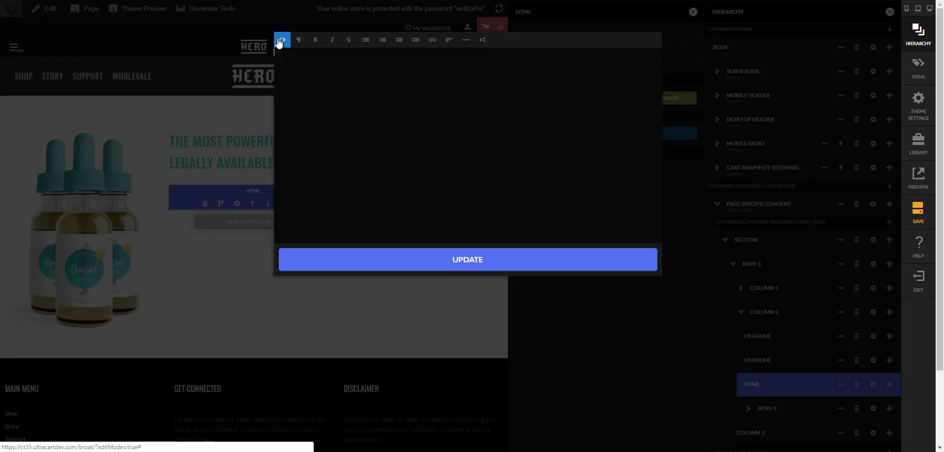
{"action": "type", "text": "<ul> \t<li>Promotes Healthy Cognitive Function</li> \t<li>Combats Anxiety & Depression</li> \t<li>Helps Reduce Nausea & Vomiting</li> \t<li>Promotes Biological Stability & Balance</li> \t<li>Supports Healthy Joint Function & Mobility </li> </ul>"}
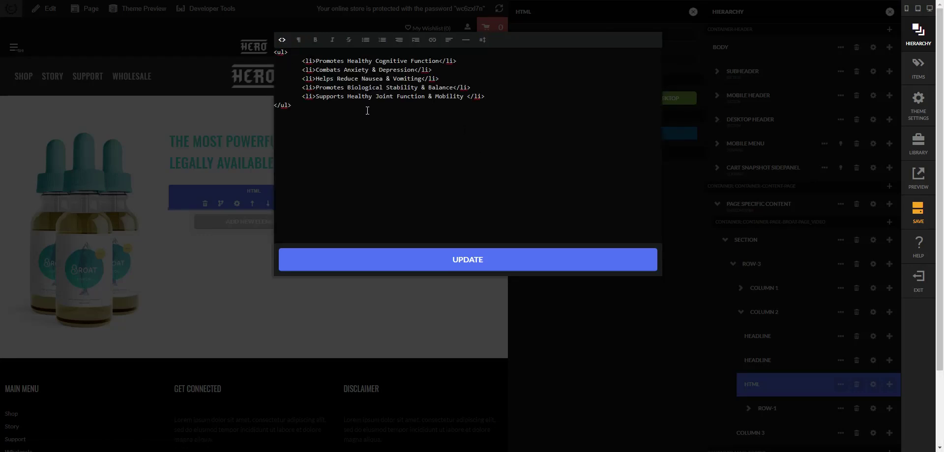
{"action": "left_click", "coordinate": [522, 262]}
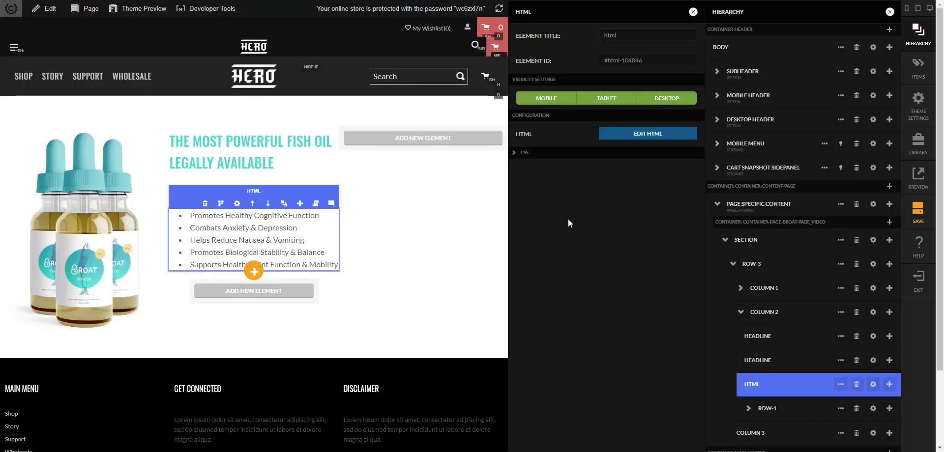
- Add scoped ul/li styles for all screens: blue text, image bullets and a top border
{"action": "left_click", "coordinate": [523, 153]}
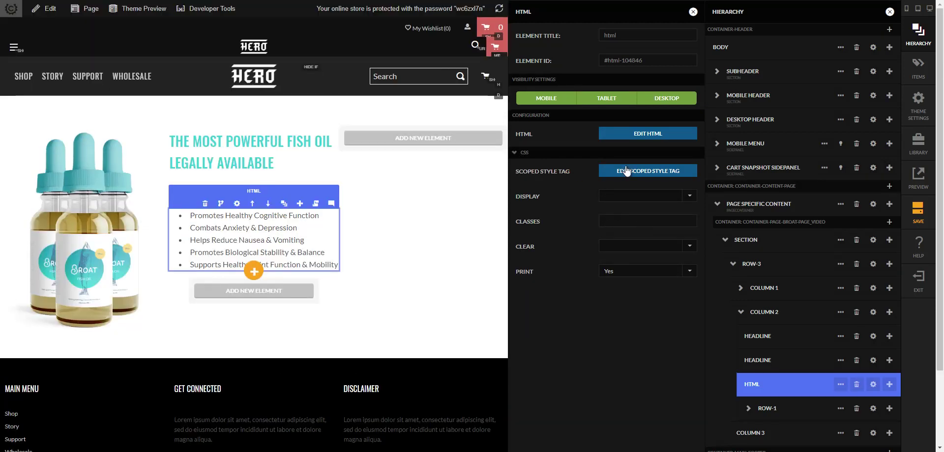
{"action": "left_click", "coordinate": [626, 170]}
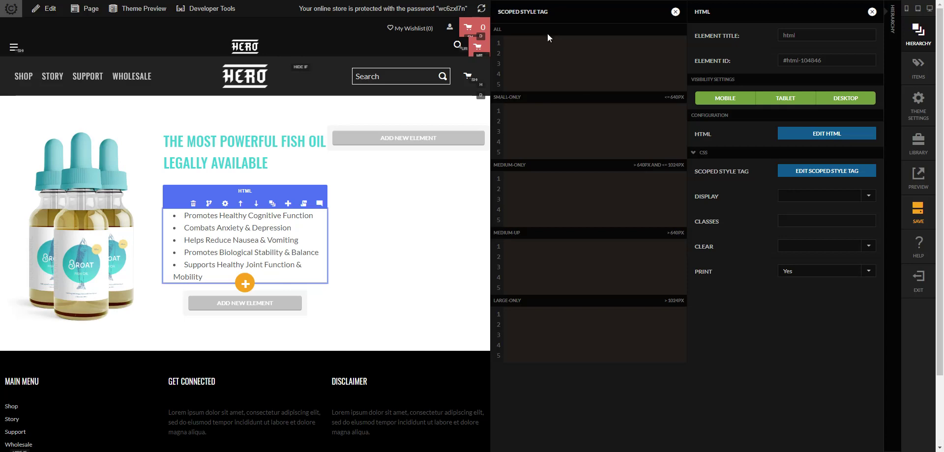
{"action": "type", "text": "ul {     color: #31689b;     list-style: none;     margin: 20px 0;     padding: 20px 0 0 0;     border-top: 1px solid #9cd2f6; }  li {     margin-bottom: 8px;     background: url(/bullet-img.png) 0 -4px no-repeat;     padding-left: 30px;     list-style:none; }"}
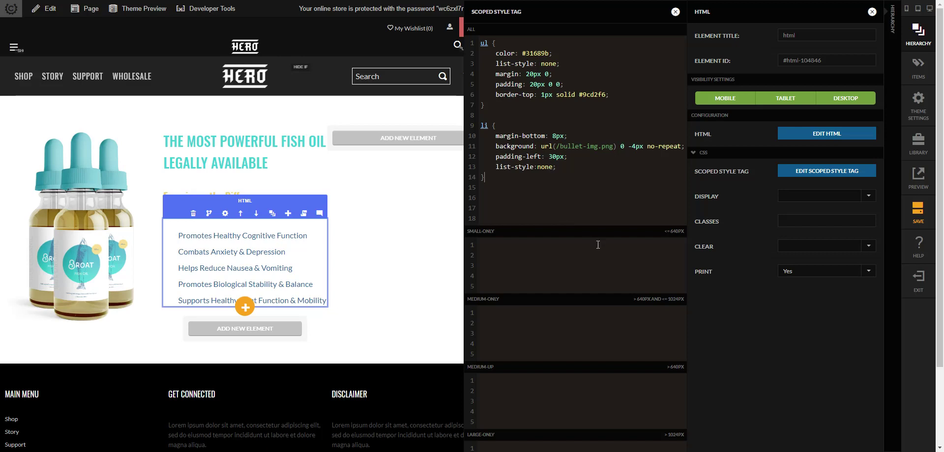
{"action": "left_click_drag", "start_coordinate": [556, 146], "coordinate": [615, 147]}
{"action": "left_click", "coordinate": [610, 206]}
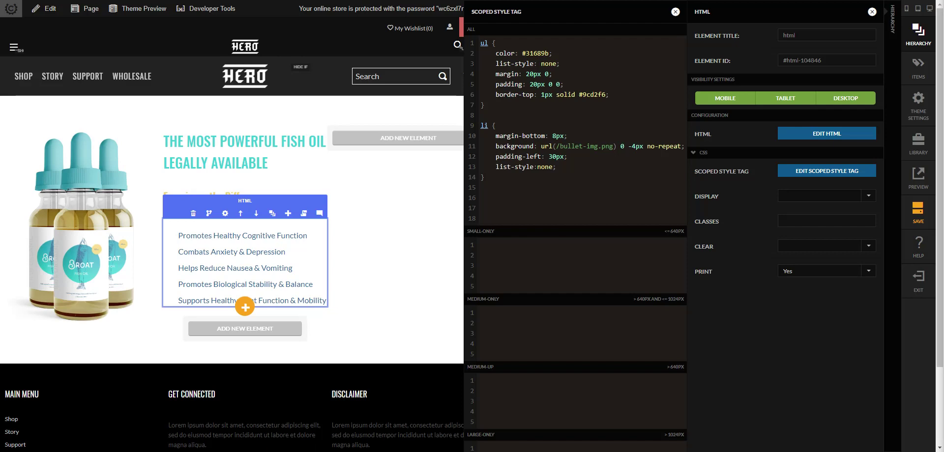
- Set list font sizes to 16px small, 12px medium and 20px large screens
{"action": "left_click", "coordinate": [530, 261]}
{"action": "type", "text": "ul {     font-size: 16px; }"}
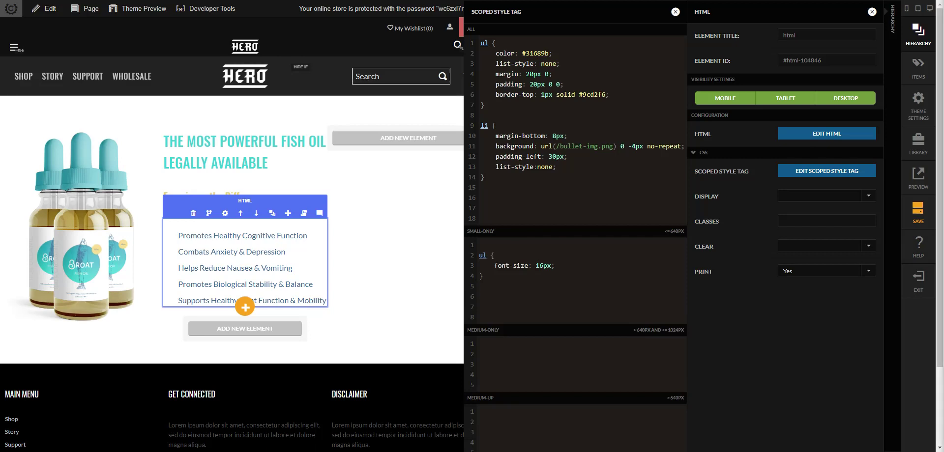
{"action": "scroll", "coordinate": [546, 345], "scroll_direction": "down", "scroll_amount": 1}
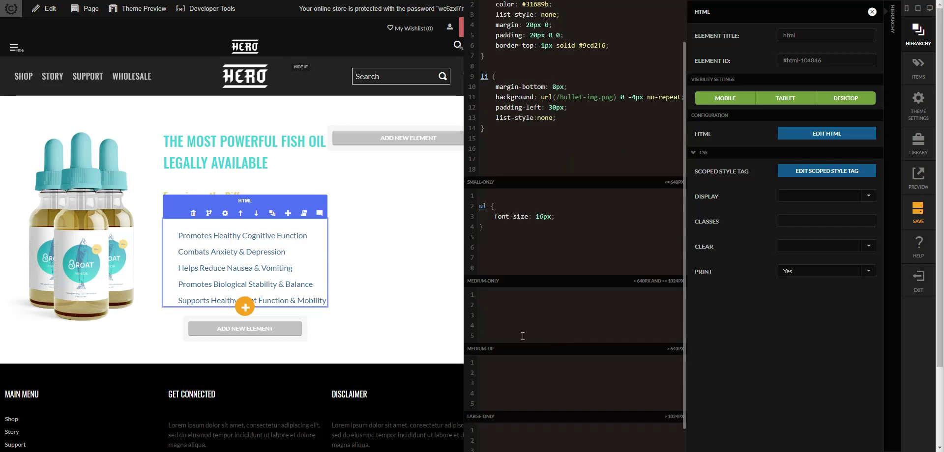
{"action": "left_click", "coordinate": [542, 310]}
{"action": "type", "text": "ul {     font-size: 12px; } li {     padding-bottom: 2px; }"}
{"action": "scroll", "coordinate": [564, 300], "scroll_direction": "down", "scroll_amount": 2}
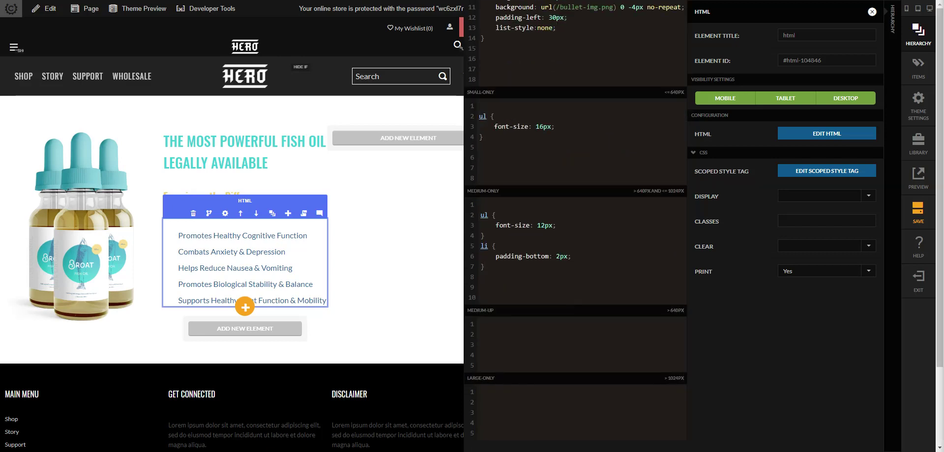
{"action": "left_click", "coordinate": [634, 412]}
{"action": "type", "text": "ul {     font-size: 20px; }"}
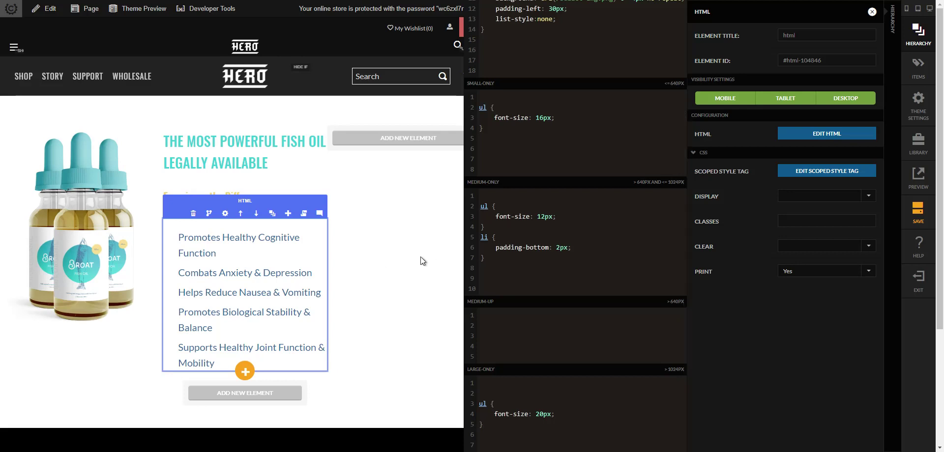
{"action": "scroll", "coordinate": [577, 219], "scroll_direction": "up", "scroll_amount": 3}
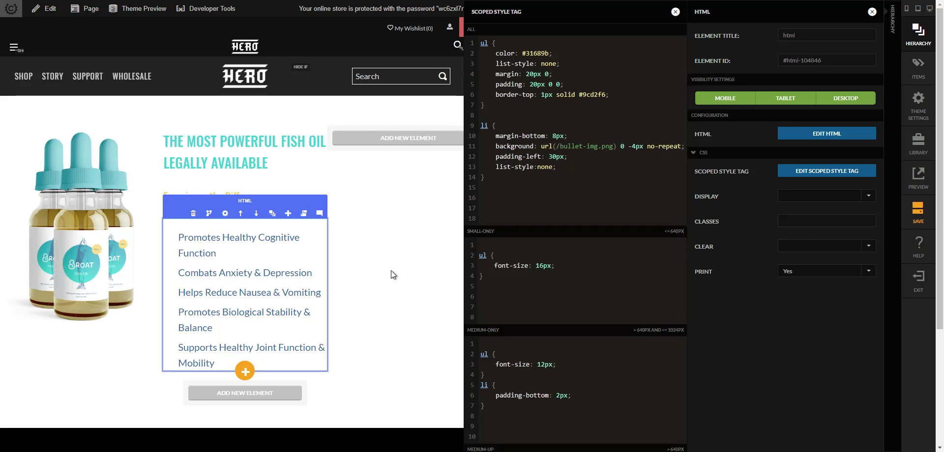
{"action": "left_click", "coordinate": [396, 258]}
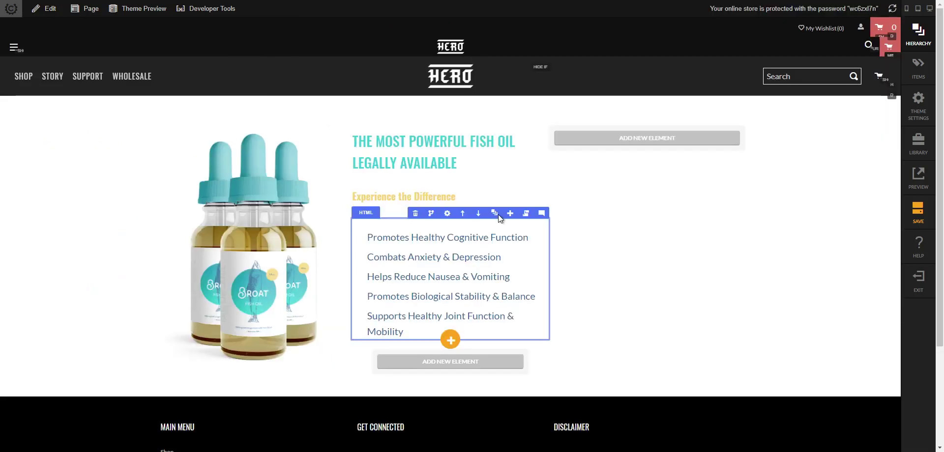
- Upload bullet-img.png to the storefront's top-level files through the File Manager
{"action": "left_click", "coordinate": [463, 238]}
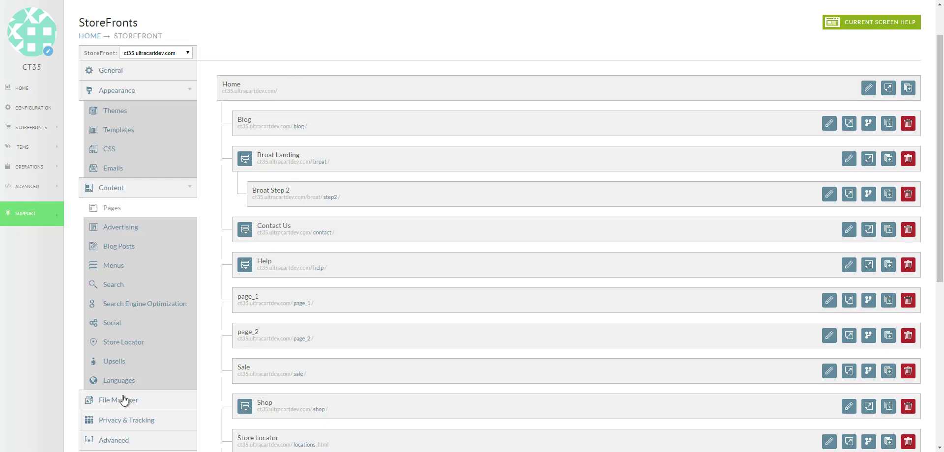
{"action": "left_click", "coordinate": [126, 402]}
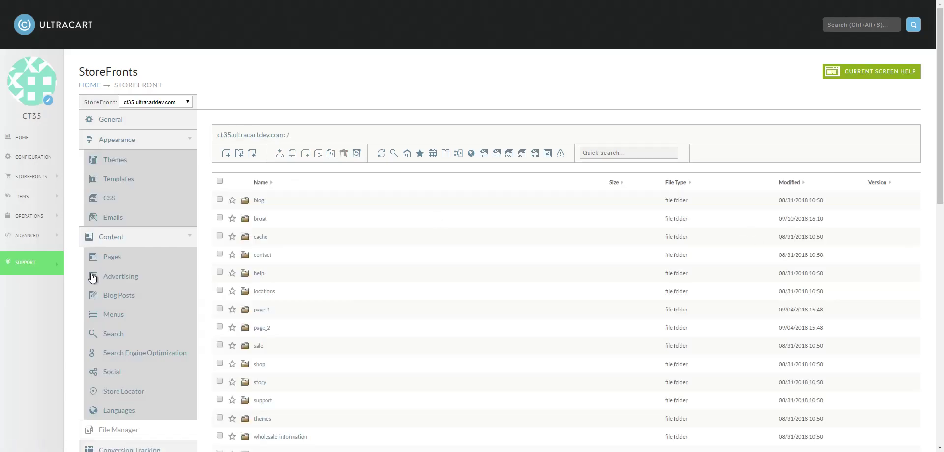
{"action": "left_click", "coordinate": [251, 153]}
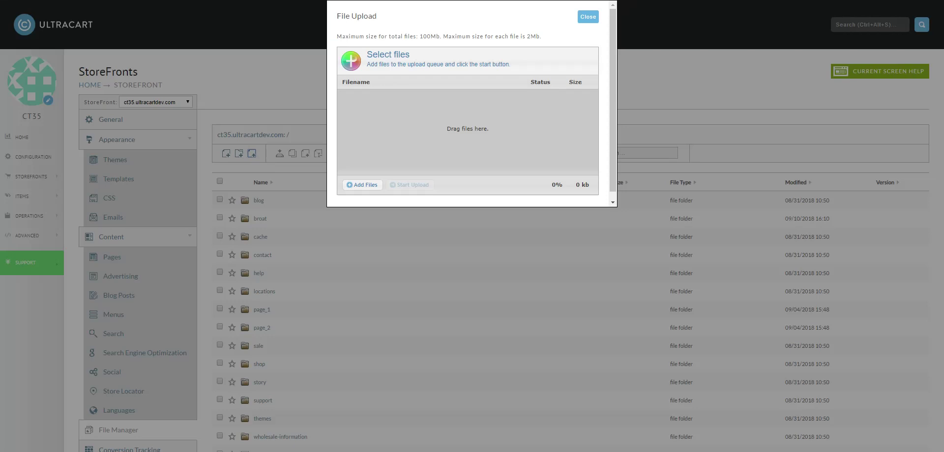
{"action": "left_click_drag", "start_coordinate": [707, 112], "coordinate": [546, 118]}
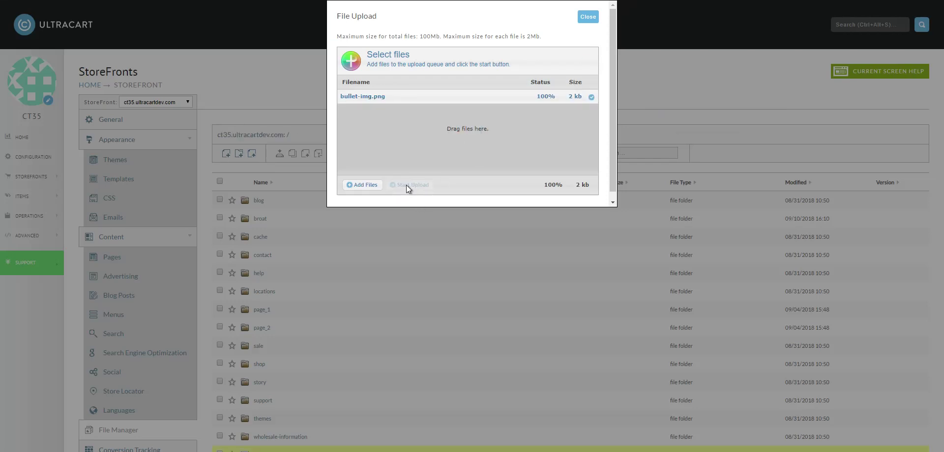
{"action": "left_click", "coordinate": [587, 17]}
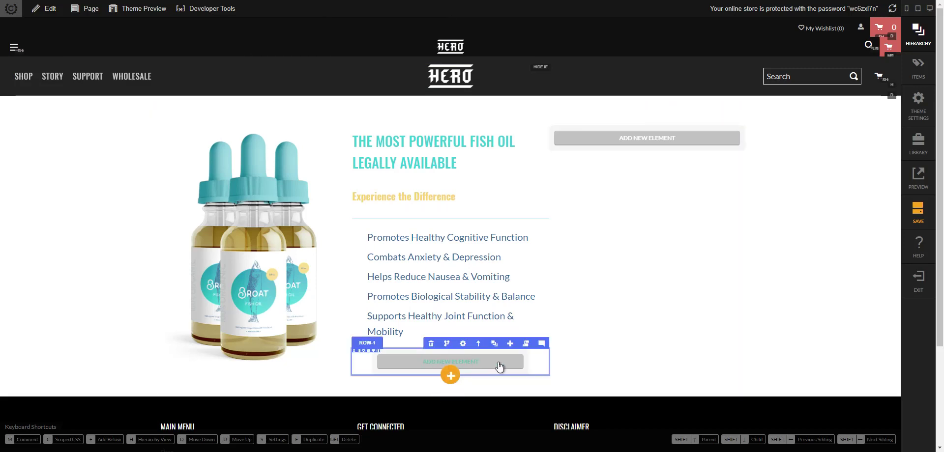
- Show the element hierarchy panel beside the Broat Landing page
{"action": "key", "text": "h"}
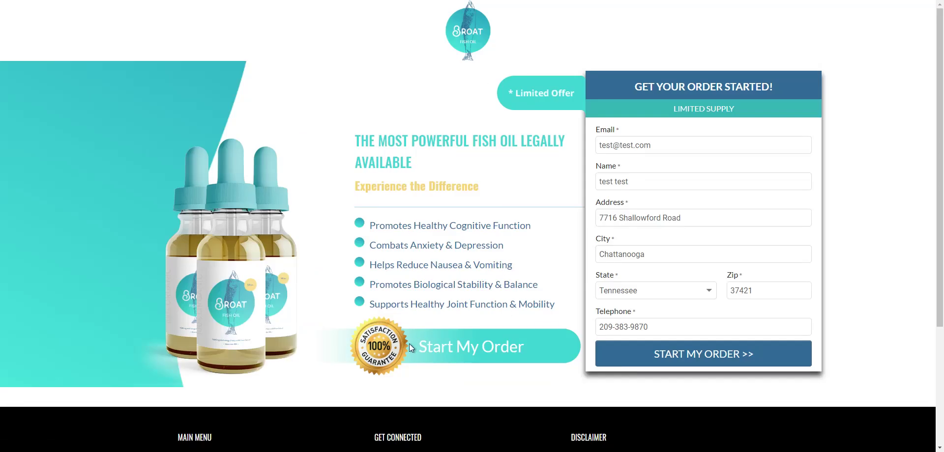
{"action": "left_click_drag", "start_coordinate": [417, 346], "coordinate": [526, 347]}
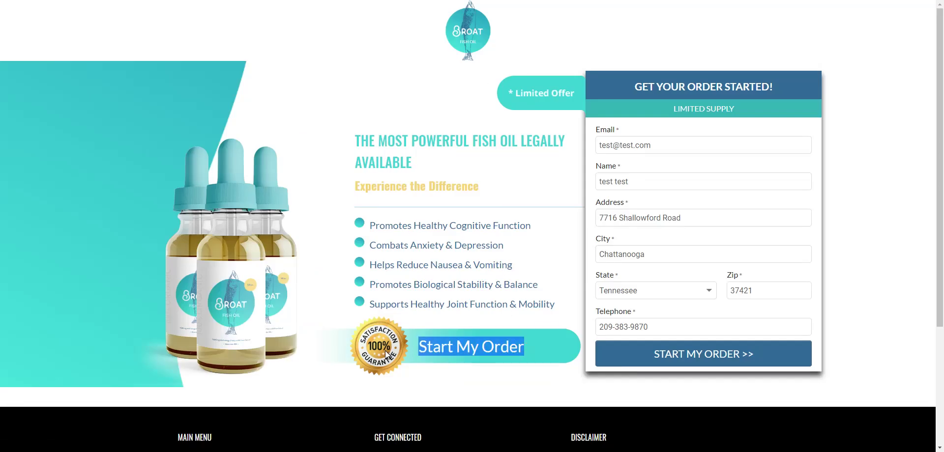
{"action": "left_click", "coordinate": [508, 346]}
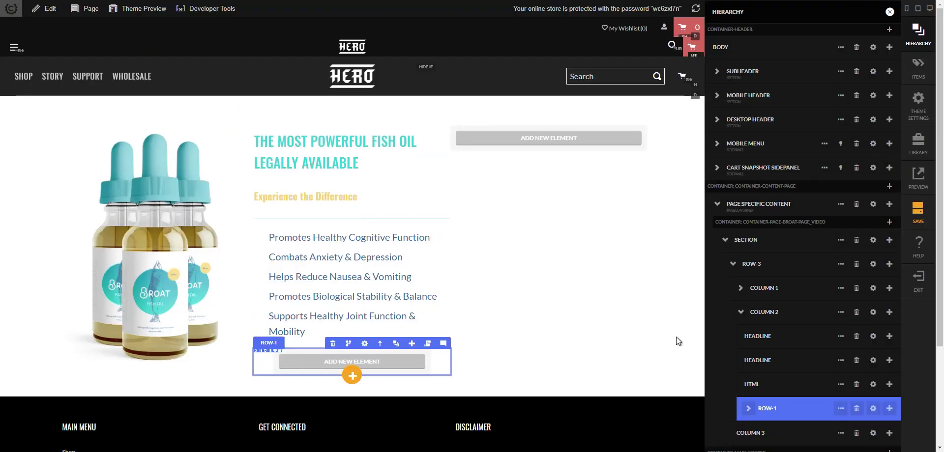
- Add a text element as a child of ROW-1's Column 1
{"action": "scroll", "coordinate": [752, 420], "scroll_direction": "down", "scroll_amount": 1}
{"action": "left_click", "coordinate": [749, 359]}
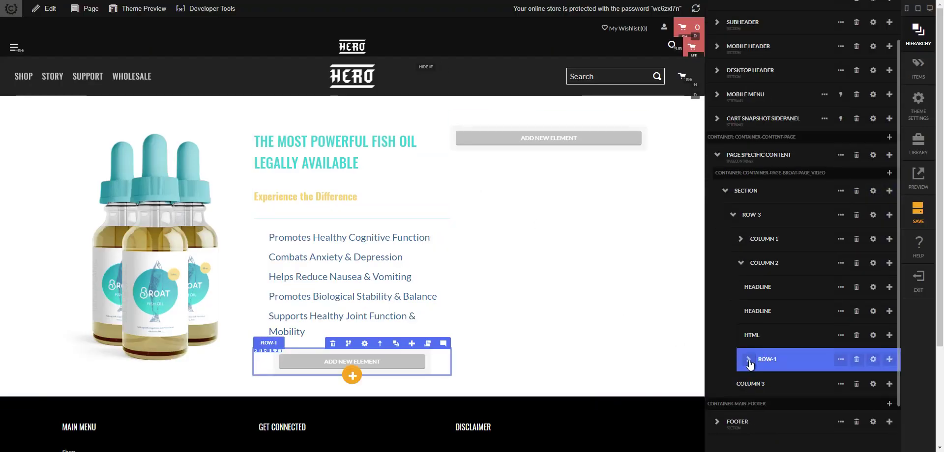
{"action": "left_click", "coordinate": [888, 384]}
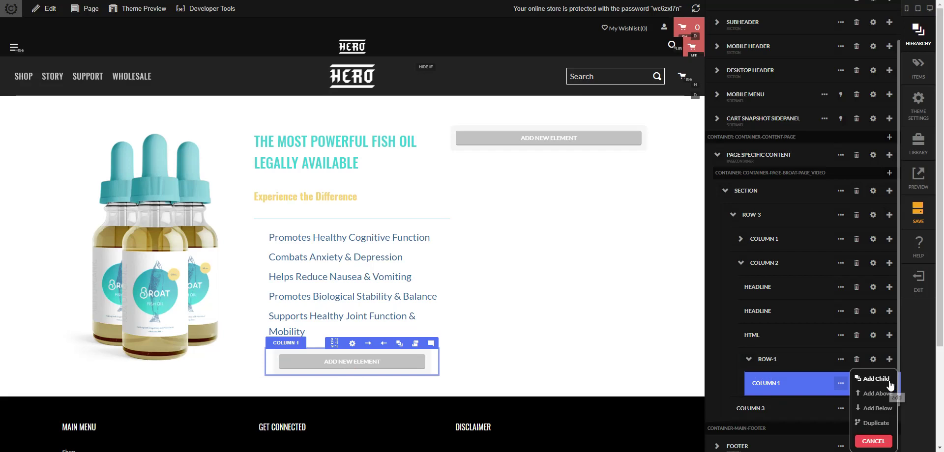
{"action": "left_click", "coordinate": [877, 380]}
{"action": "type", "text": "text"}
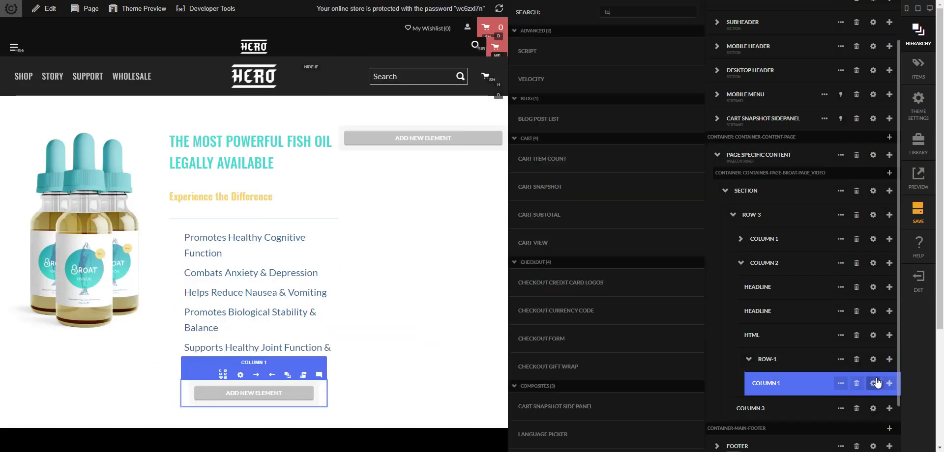
{"action": "left_click", "coordinate": [625, 51]}
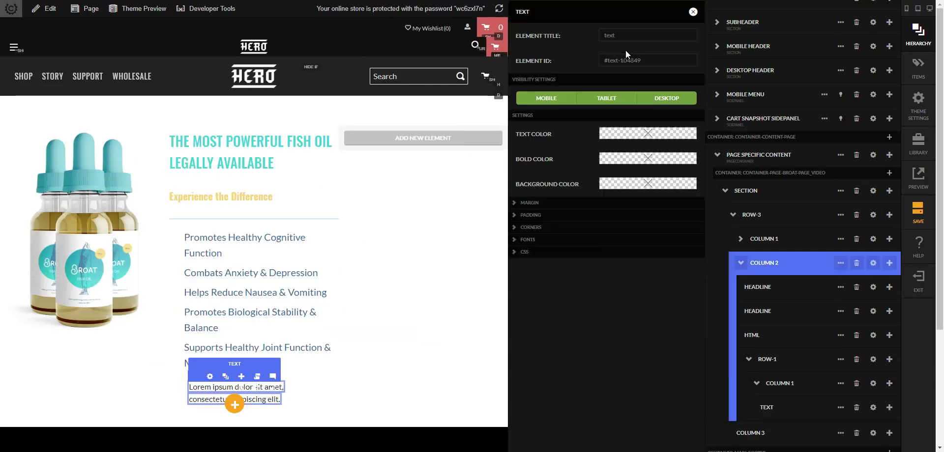
- Add an image element below the text in Column 1
{"action": "left_click", "coordinate": [888, 384]}
{"action": "left_click", "coordinate": [875, 383]}
{"action": "type", "text": "image"}
{"action": "key", "text": "Return"}
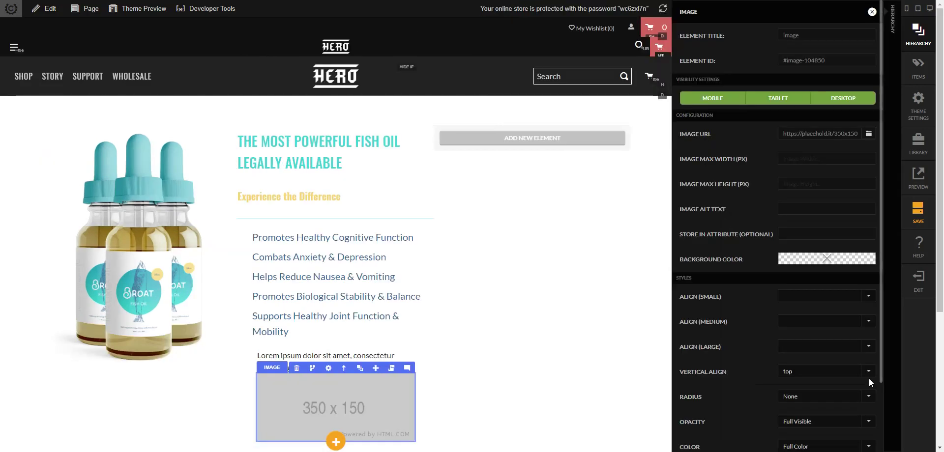
{"action": "left_click", "coordinate": [886, 358]}
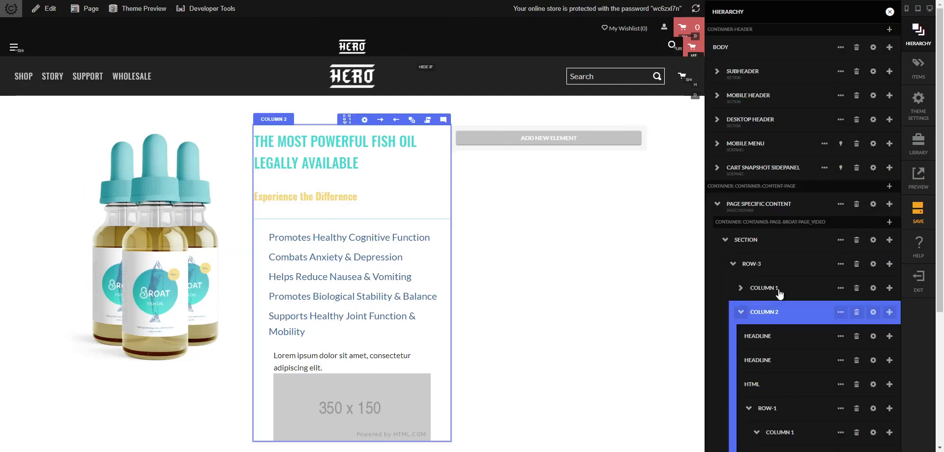
- Replace the Lorem ipsum placeholder text with 'Start My Order'
{"action": "scroll", "coordinate": [785, 379], "scroll_direction": "down", "scroll_amount": 2}
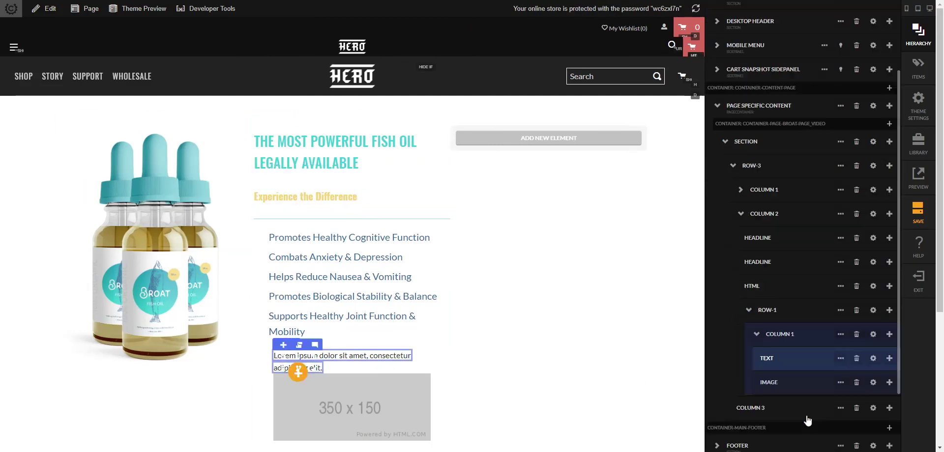
{"action": "left_click", "coordinate": [873, 358]}
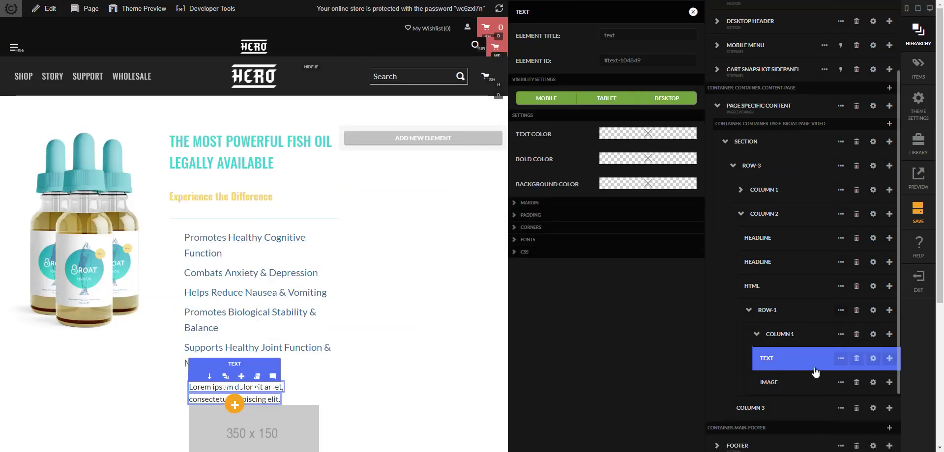
{"action": "left_click", "coordinate": [404, 379]}
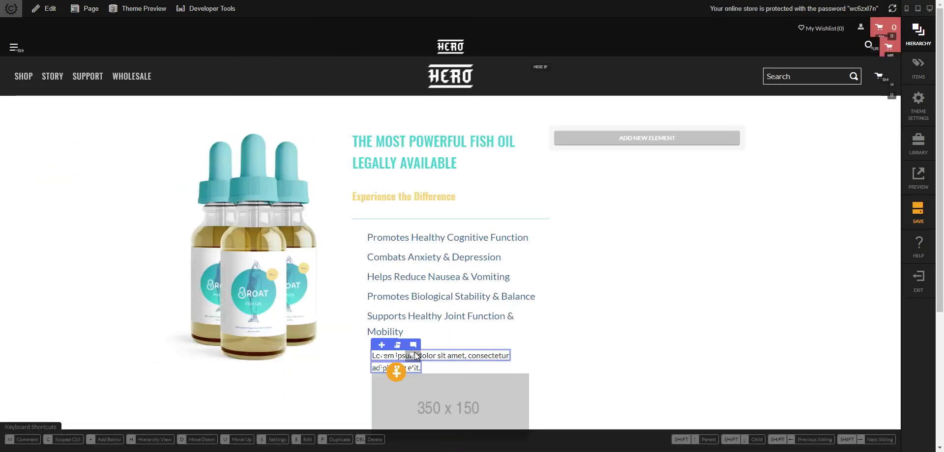
{"action": "double_click", "coordinate": [443, 357]}
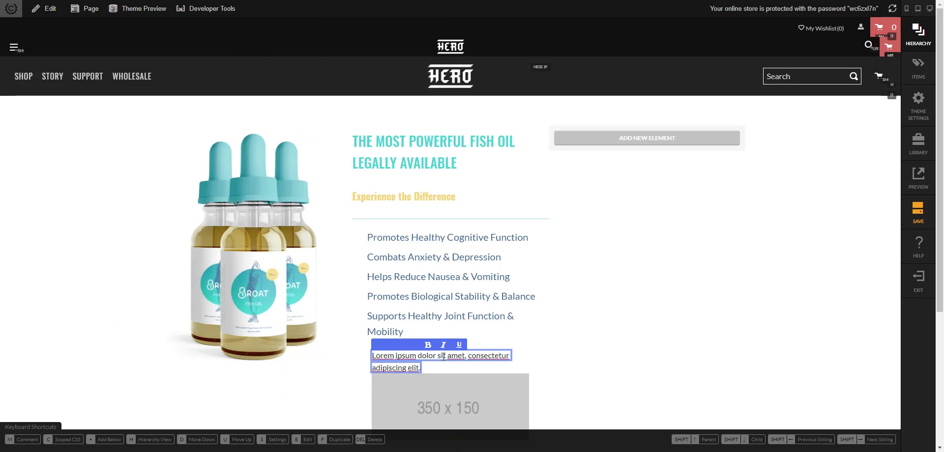
{"action": "key", "text": "shift+End"}
{"action": "key", "text": "shift+Up"}
{"action": "key", "text": "shift+Home"}
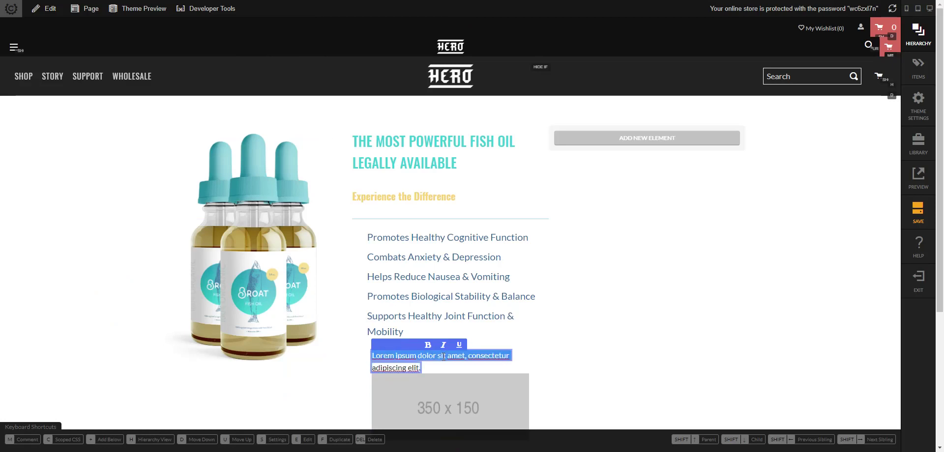
{"action": "key", "text": "BackSpace"}
{"action": "key", "text": "ctrl+a"}
{"action": "type", "text": "Start My Or"}
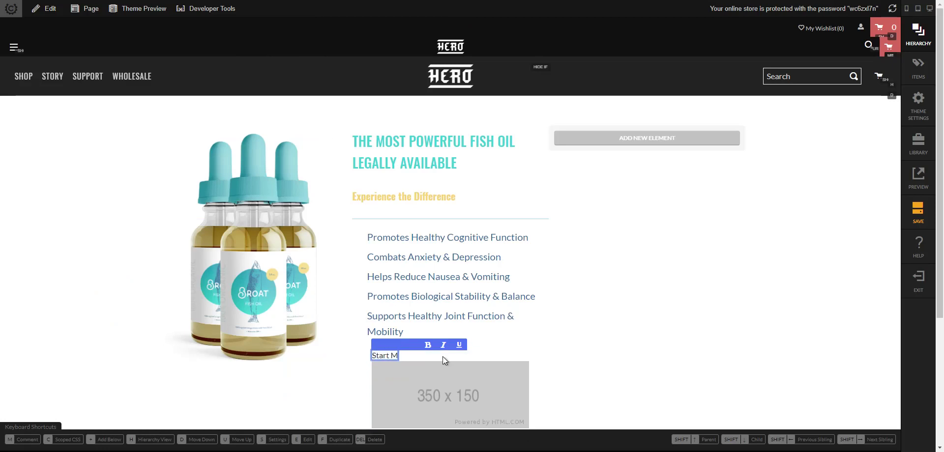
{"action": "type", "text": "der"}
{"action": "left_click", "coordinate": [546, 366]}
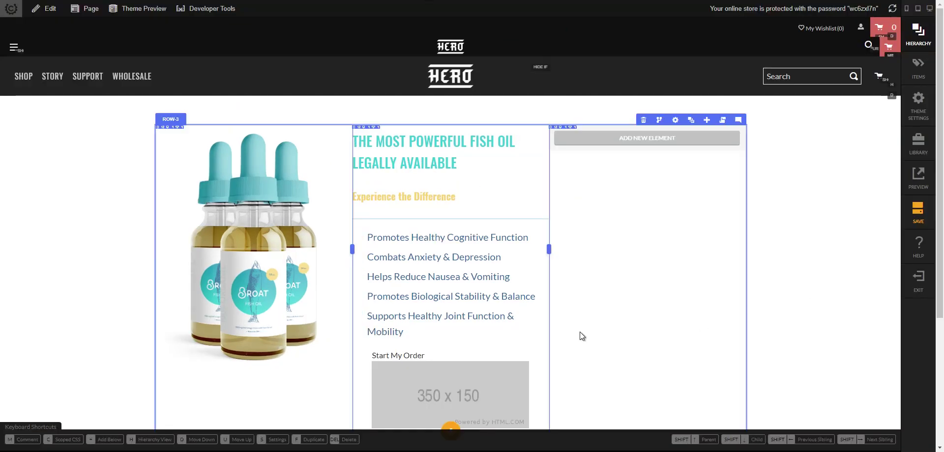
{"action": "scroll", "coordinate": [414, 406], "scroll_direction": "down", "scroll_amount": 1}
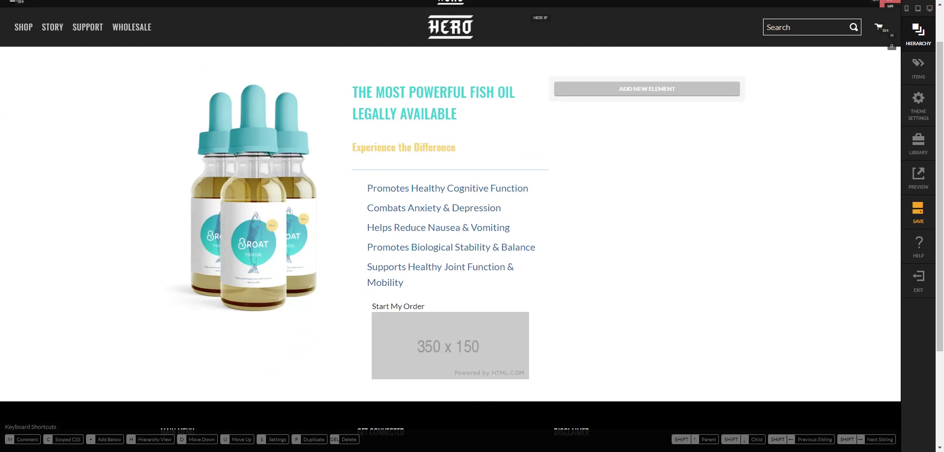
- Drop the 100% satisfaction guarantee badge image onto the 350x150 placeholder
{"action": "left_click_drag", "start_coordinate": [723, 262], "coordinate": [441, 365]}
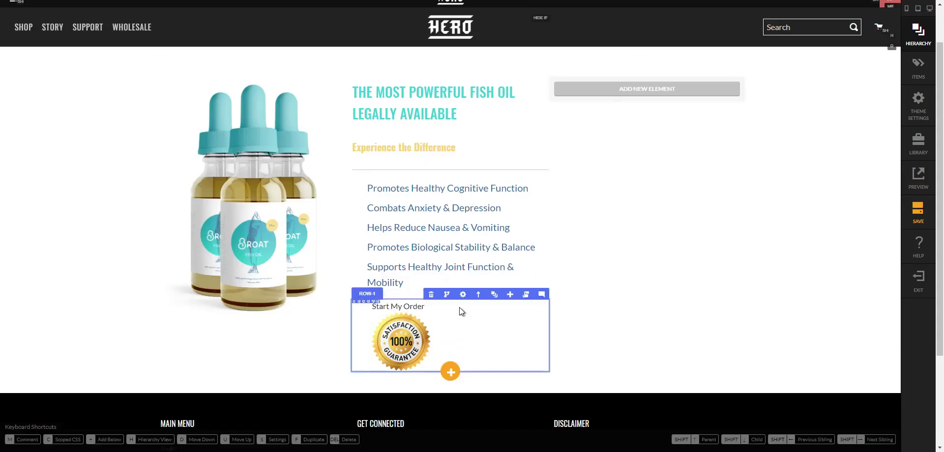
{"action": "mouse_move", "coordinate": [342, 295]}
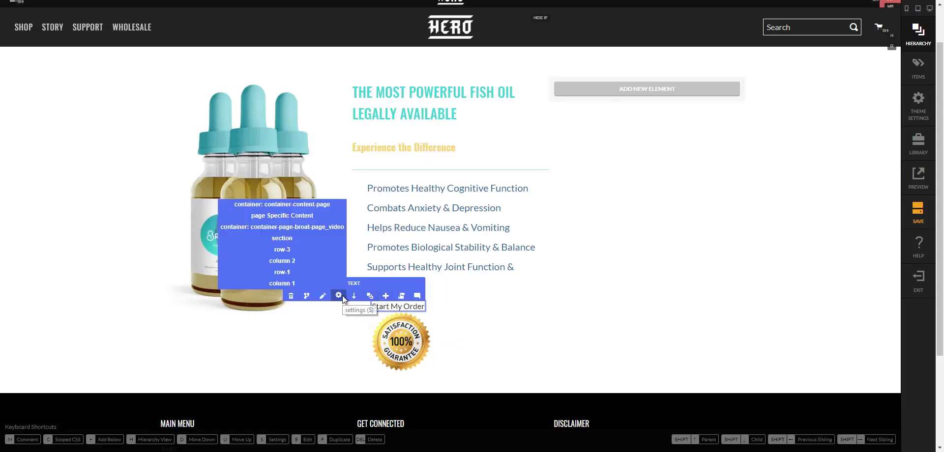
{"action": "left_click", "coordinate": [339, 295]}
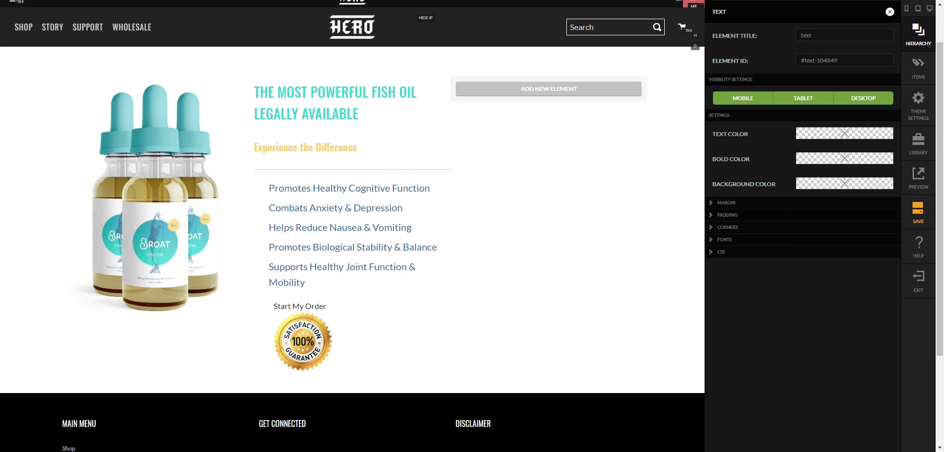
{"action": "left_click", "coordinate": [639, 306]}
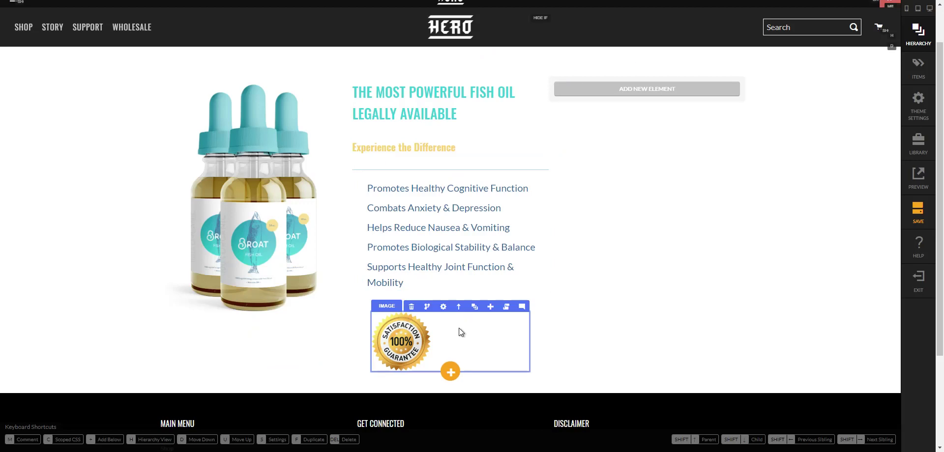
{"action": "left_click", "coordinate": [473, 307]}
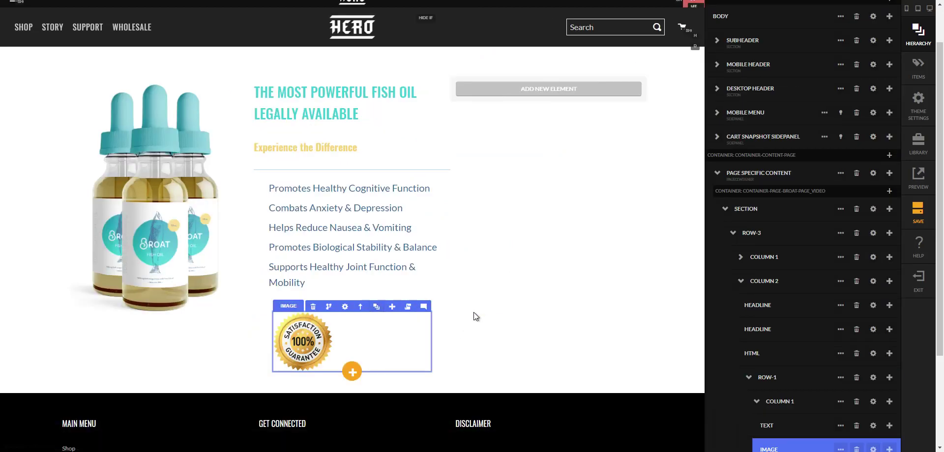
- Upload banner-arrow.png as Column 1's background image
{"action": "left_click", "coordinate": [873, 402]}
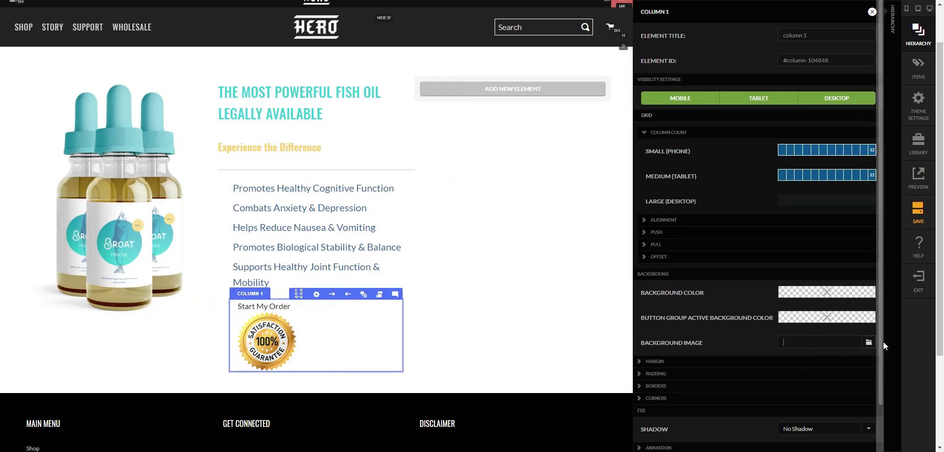
{"action": "left_click", "coordinate": [869, 342]}
{"action": "left_click", "coordinate": [584, 368]}
{"action": "left_click", "coordinate": [546, 432]}
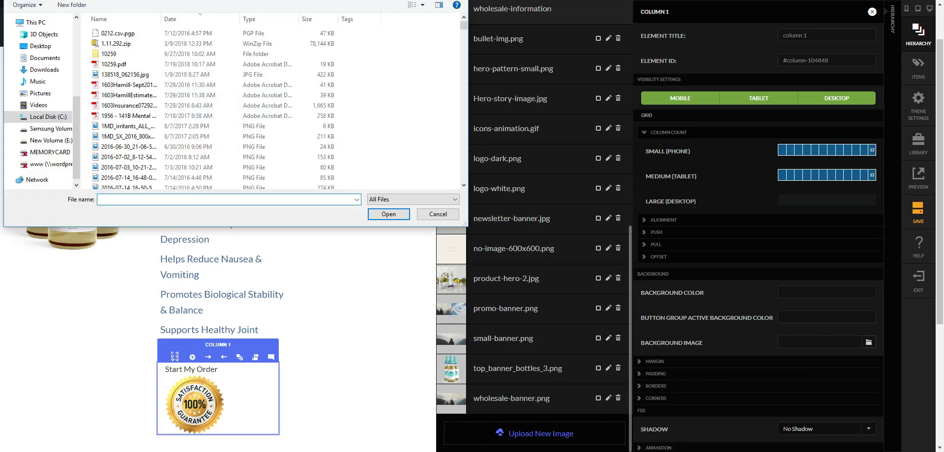
{"action": "key", "text": "Escape"}
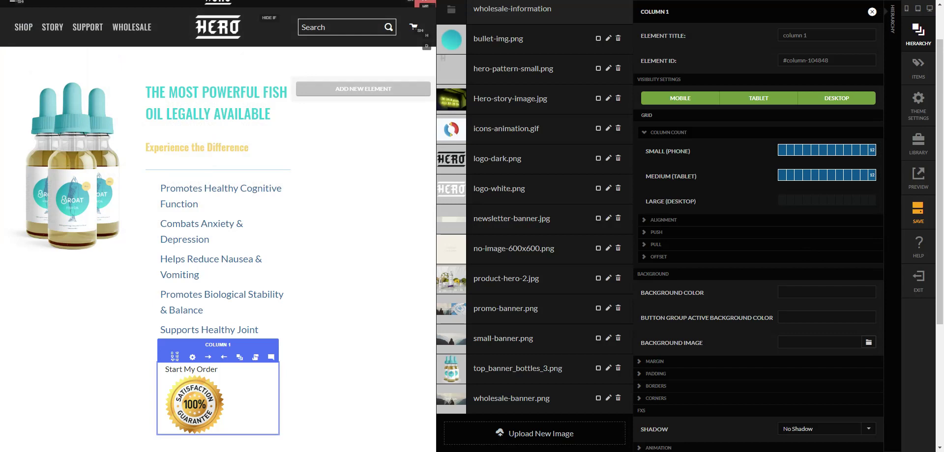
{"action": "left_click_drag", "start_coordinate": [848, 390], "coordinate": [565, 442]}
{"action": "left_click_drag", "start_coordinate": [844, 380], "coordinate": [582, 439]}
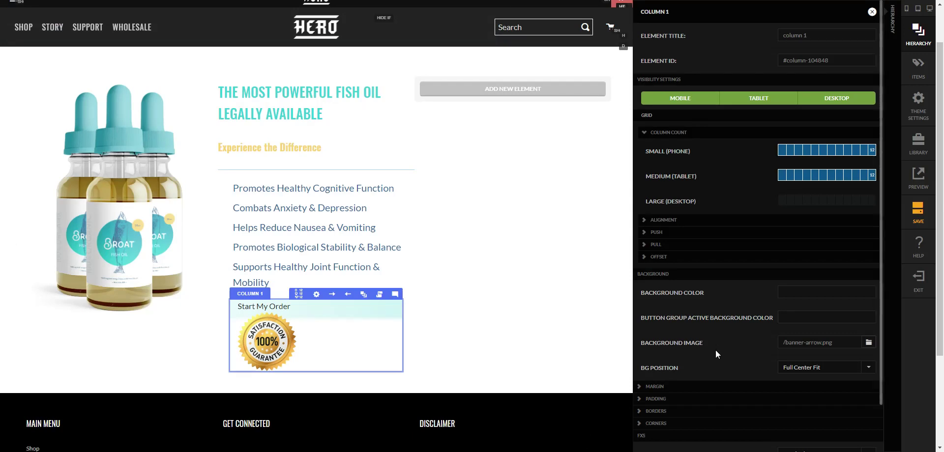
- Set the column background to No Repeat, then to Fill 100% Width
{"action": "left_click", "coordinate": [800, 368]}
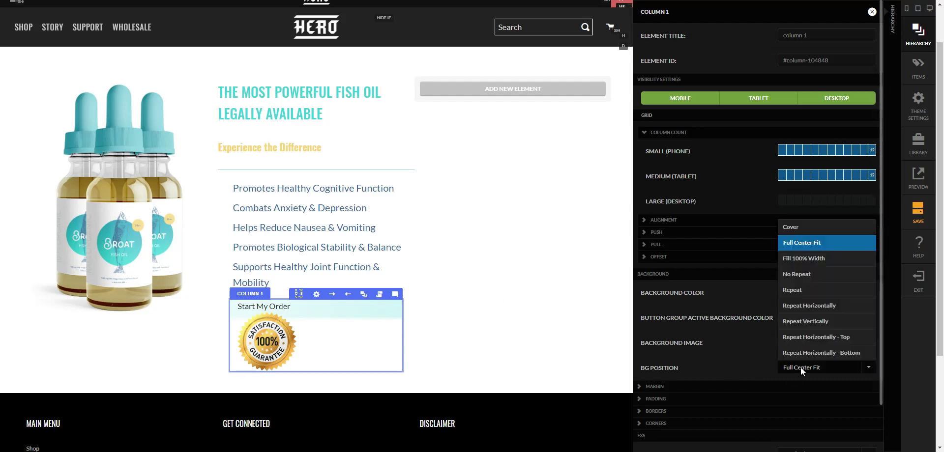
{"action": "left_click", "coordinate": [812, 276]}
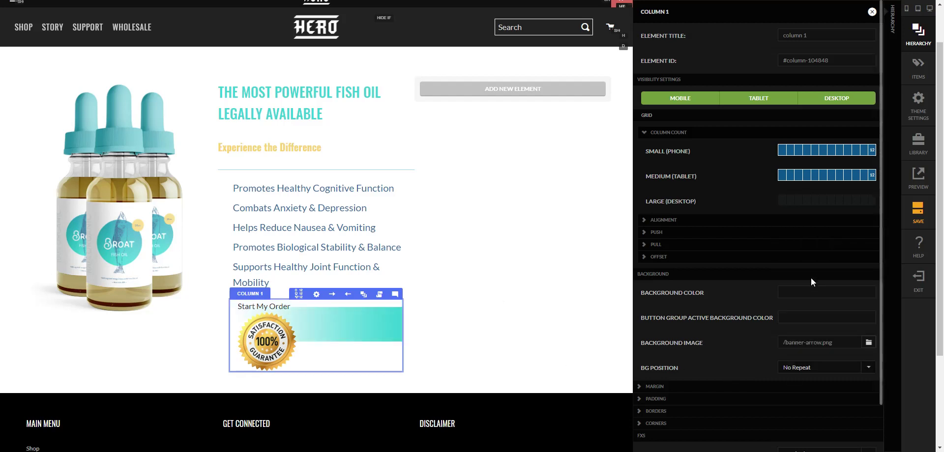
{"action": "left_click", "coordinate": [798, 369]}
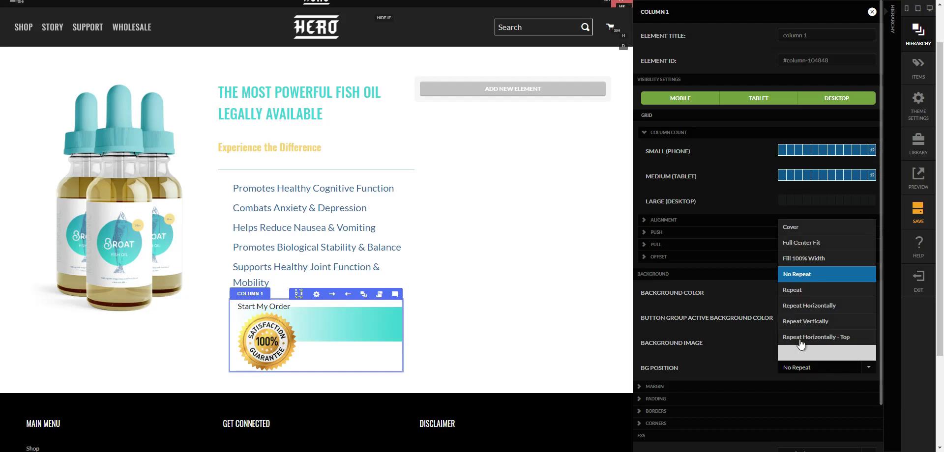
{"action": "left_click", "coordinate": [809, 259]}
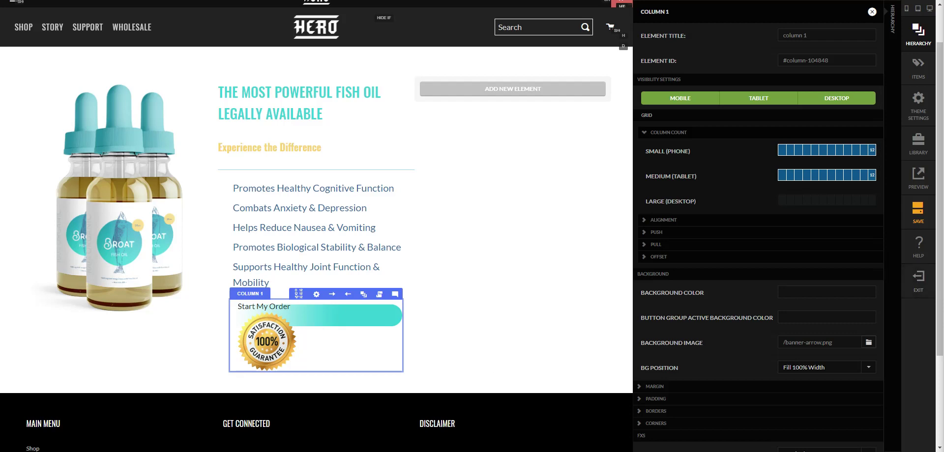
{"action": "left_click", "coordinate": [467, 349]}
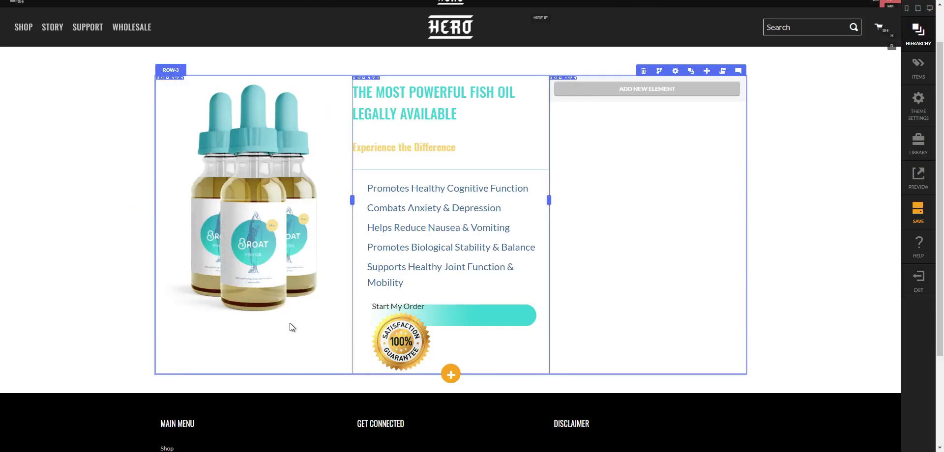
- Paste scoped CSS giving Start My Order 26px line-height, centred text, right float, 80% width
{"action": "left_click", "coordinate": [366, 309]}
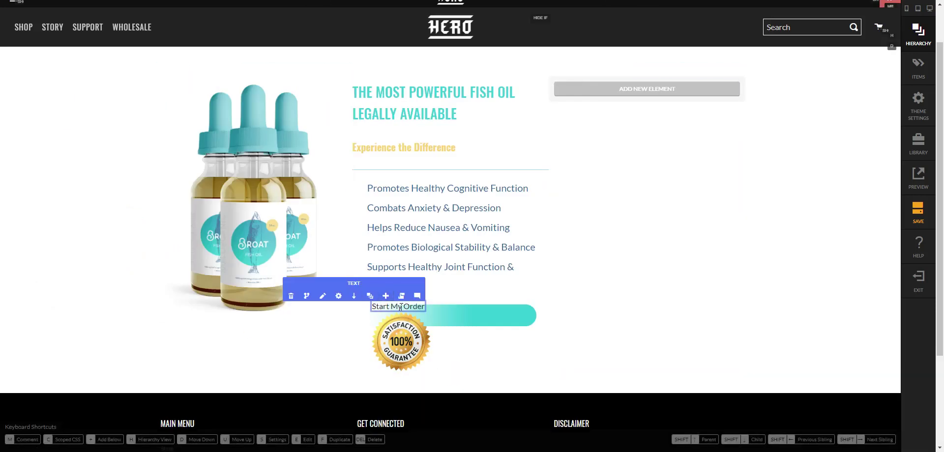
{"action": "key", "text": "s"}
{"action": "left_click", "coordinate": [742, 253]}
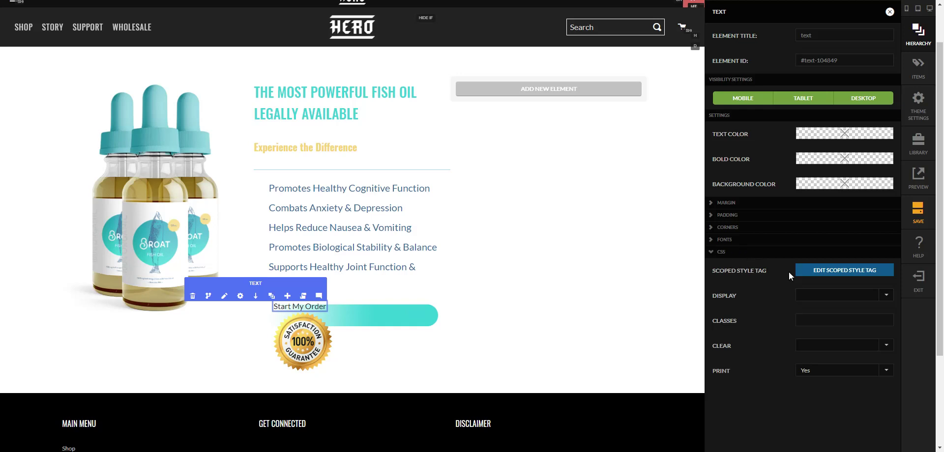
{"action": "left_click", "coordinate": [861, 272]}
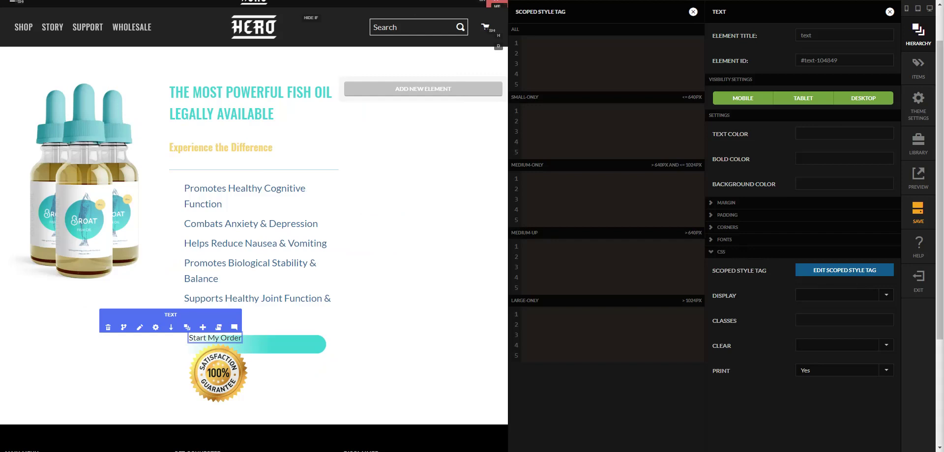
{"action": "type", "text": "{     line-height: 26px;     text-align: center;     float: right;     width: 80%; }"}
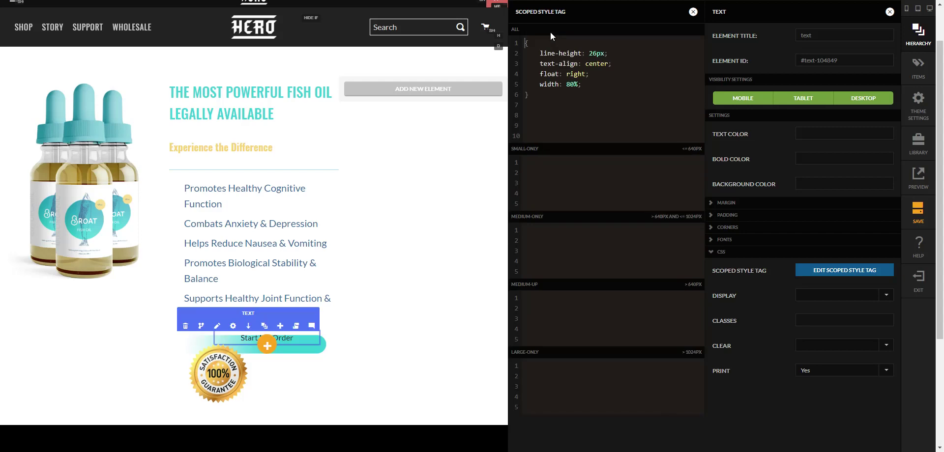
{"action": "left_click", "coordinate": [693, 11]}
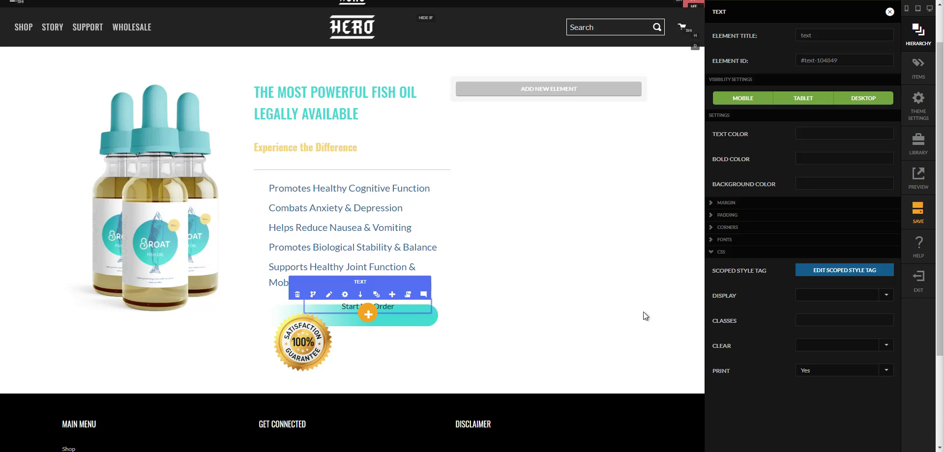
- Set the text's small font size to 32 and its colour to #ffffff
{"action": "left_click", "coordinate": [752, 240]}
{"action": "scroll", "coordinate": [825, 320], "scroll_direction": "down", "scroll_amount": 1}
{"action": "left_click", "coordinate": [811, 229]}
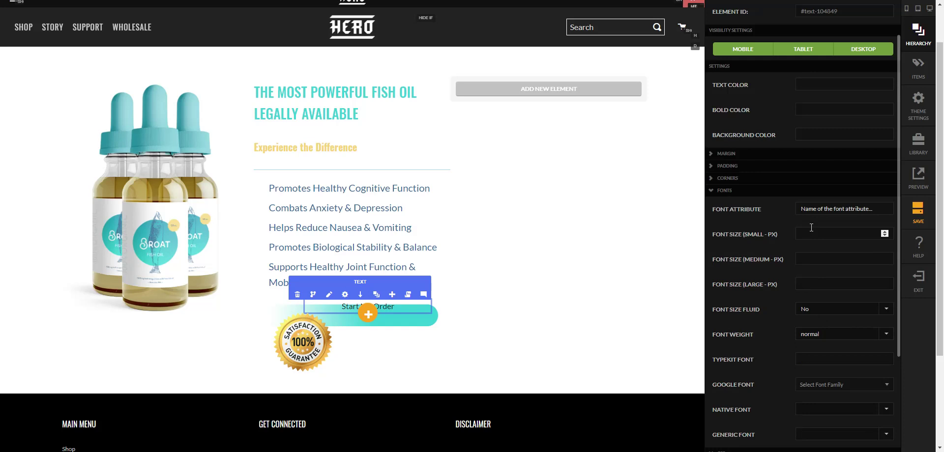
{"action": "type", "text": "32"}
{"action": "key", "text": "Tab"}
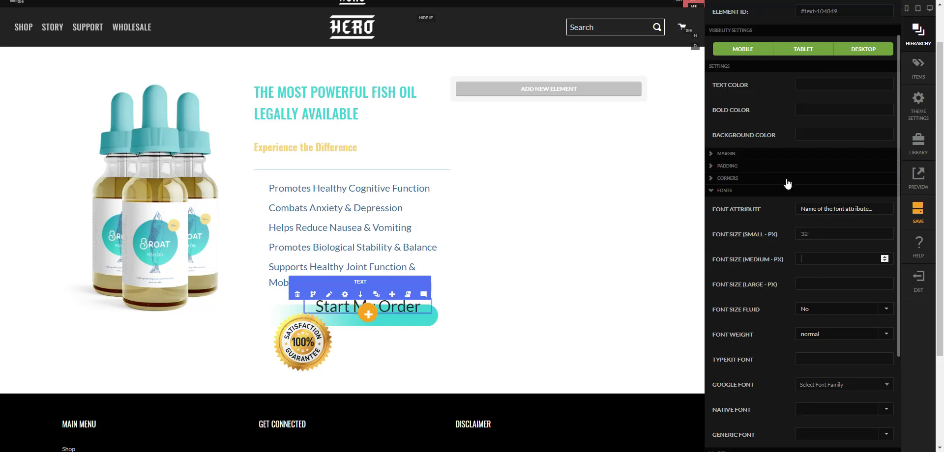
{"action": "left_click", "coordinate": [826, 88]}
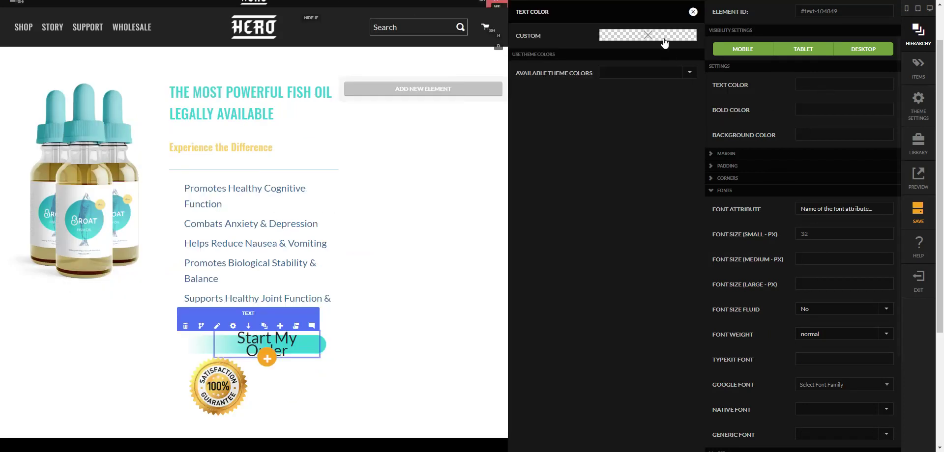
{"action": "left_click", "coordinate": [663, 38]}
{"action": "left_click", "coordinate": [650, 137]}
{"action": "type", "text": "#ffffff"}
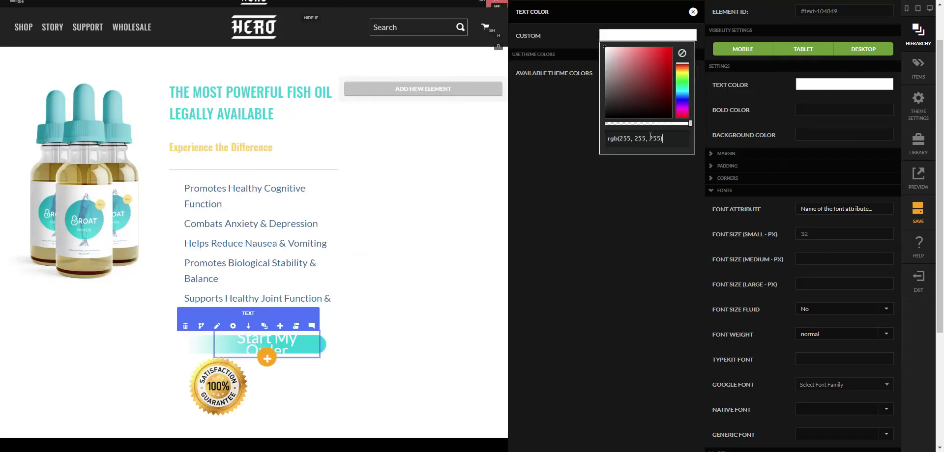
{"action": "left_click", "coordinate": [692, 13]}
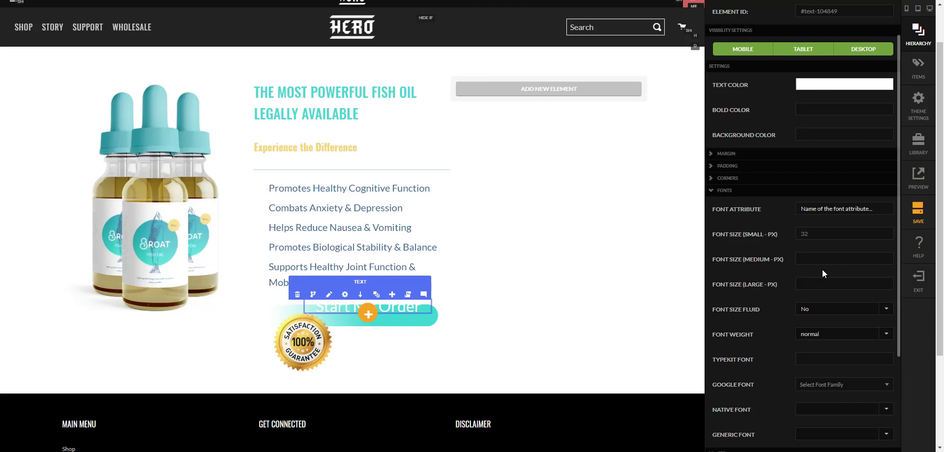
- Give the text a 15 px top margin
{"action": "scroll", "coordinate": [796, 296], "scroll_direction": "down", "scroll_amount": 1}
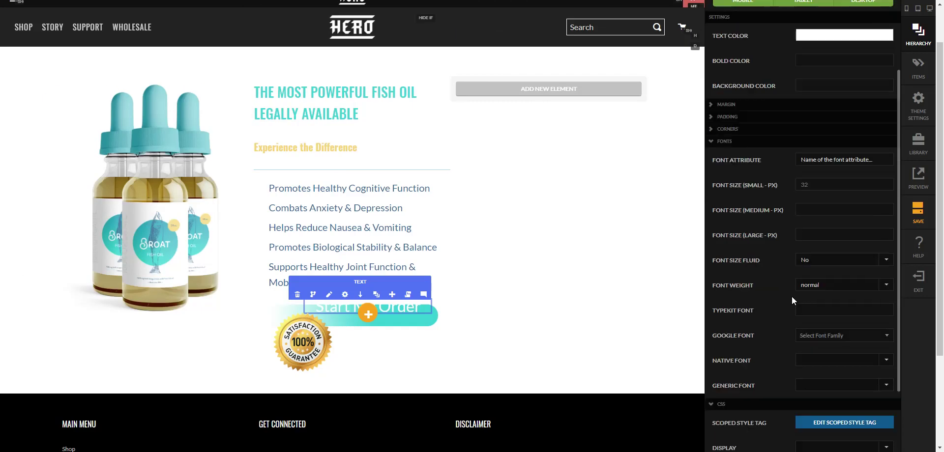
{"action": "scroll", "coordinate": [795, 340], "scroll_direction": "down", "scroll_amount": 1}
{"action": "left_click", "coordinate": [740, 55]}
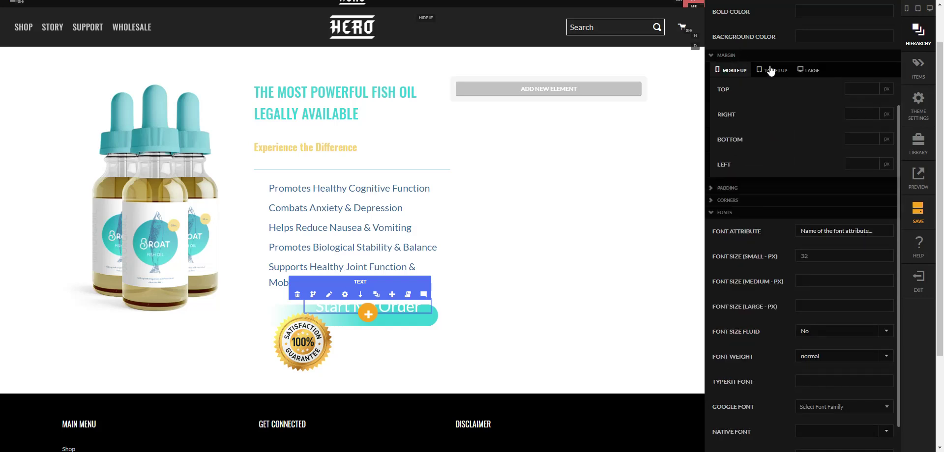
{"action": "left_click", "coordinate": [856, 90]}
{"action": "type", "text": "15"}
{"action": "left_click", "coordinate": [860, 117]}
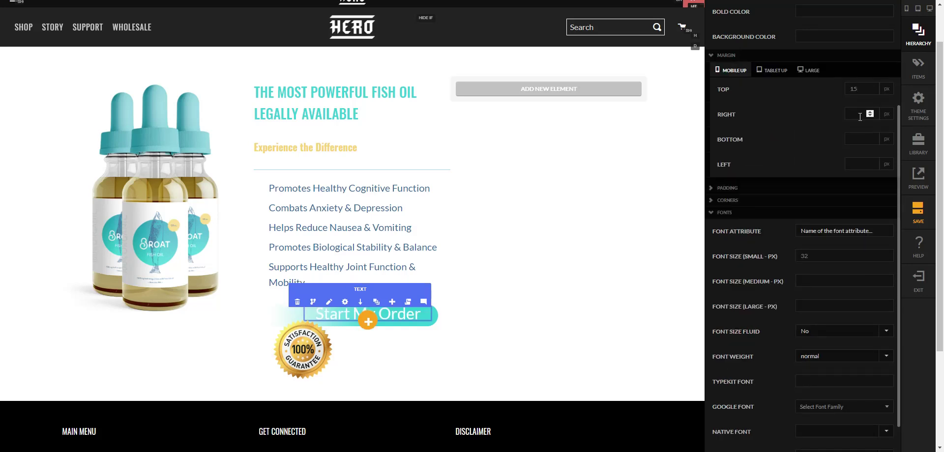
{"action": "left_click", "coordinate": [675, 329]}
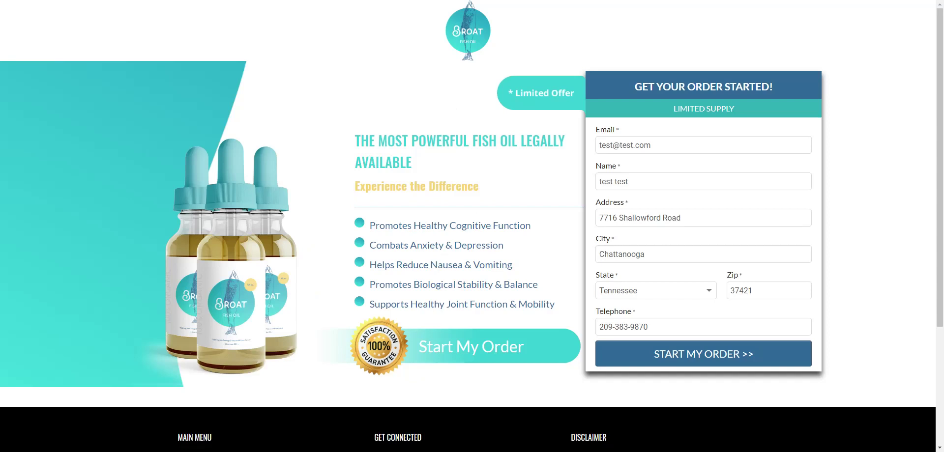
- Inspect the live page's Start My Order column CSS: banner-arrow background, 550px by 110px, -100px margin
{"action": "right_click", "coordinate": [490, 340]}
{"action": "key", "text": "Escape"}
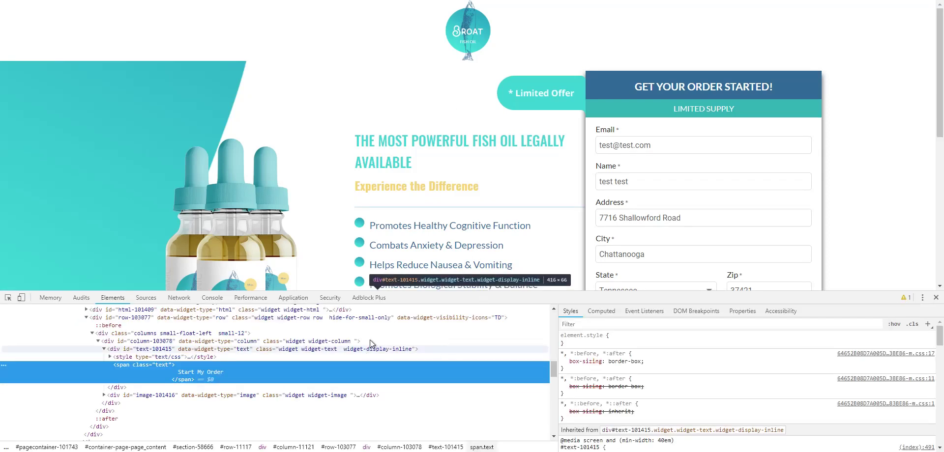
{"action": "scroll", "coordinate": [491, 241], "scroll_direction": "down", "scroll_amount": 1}
{"action": "left_click", "coordinate": [311, 341]}
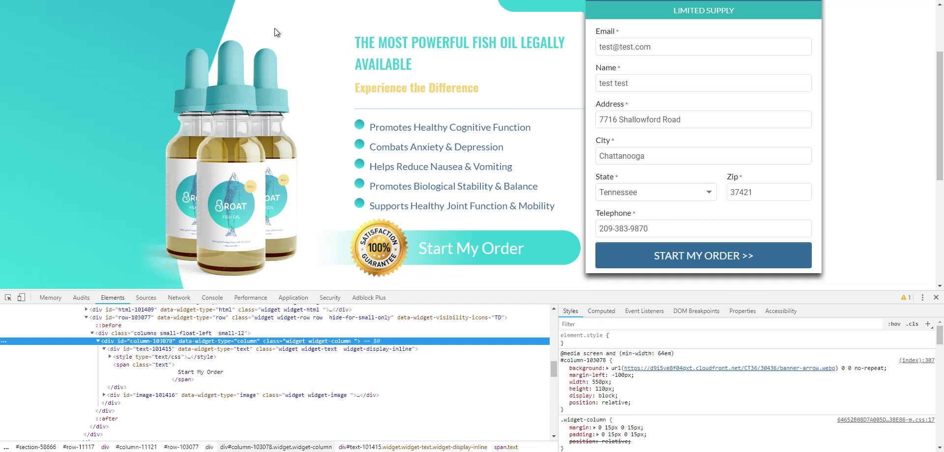
{"action": "left_click", "coordinate": [936, 299]}
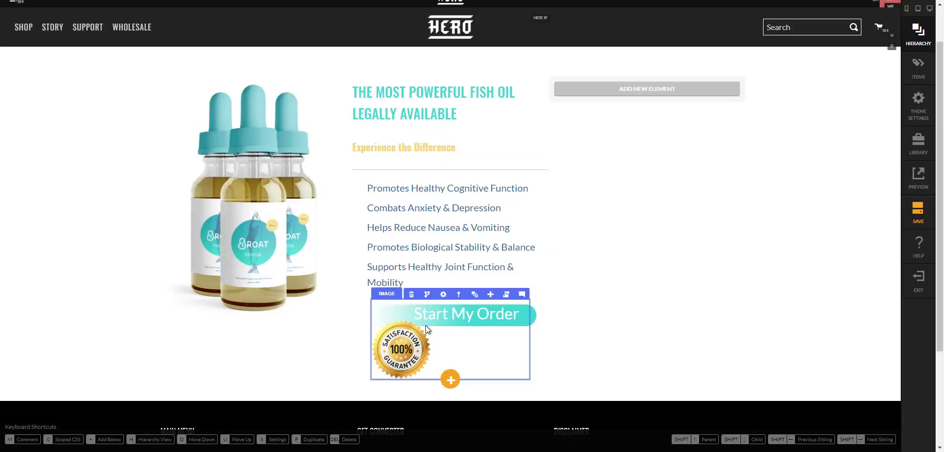
- Add scoped CSS position:absolute; left:80px; top:-10px to the guarantee badge image
{"action": "left_click", "coordinate": [408, 364]}
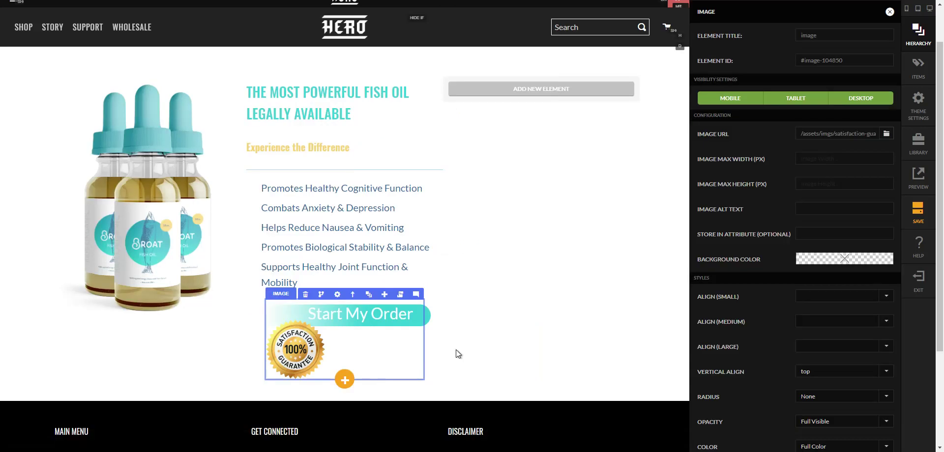
{"action": "scroll", "coordinate": [797, 261], "scroll_direction": "down", "scroll_amount": 1}
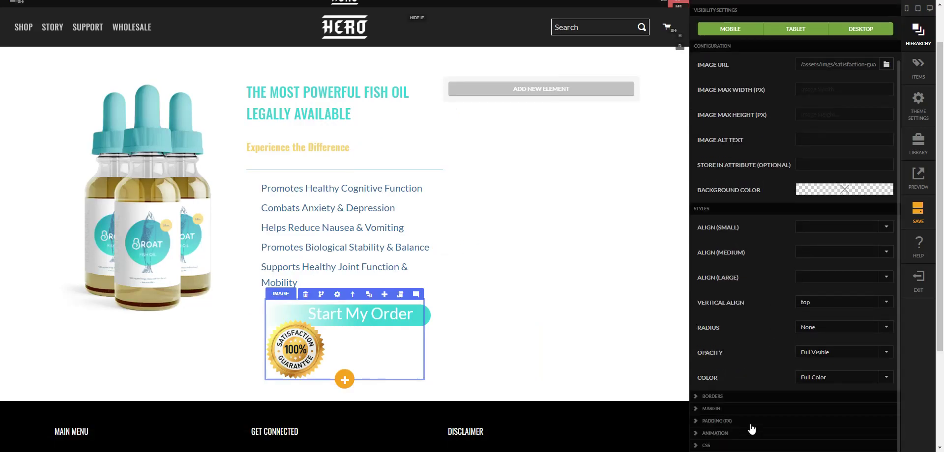
{"action": "left_click", "coordinate": [723, 447]}
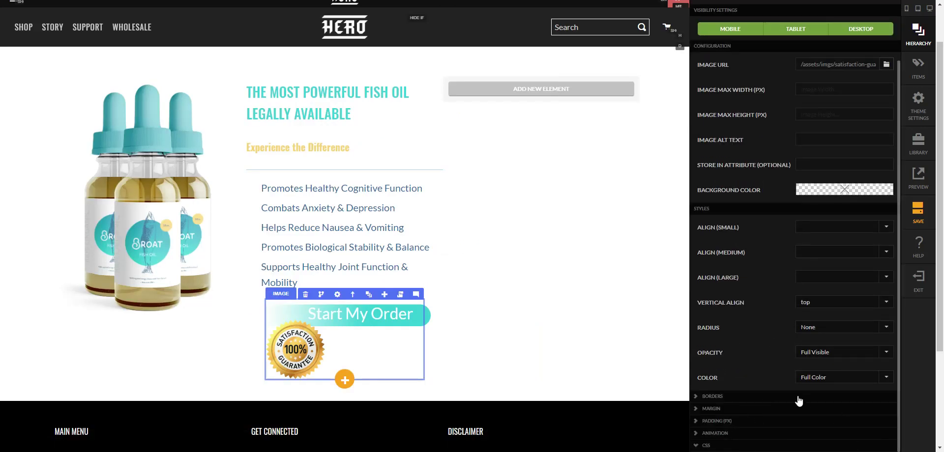
{"action": "scroll", "coordinate": [802, 404], "scroll_direction": "down", "scroll_amount": 3}
{"action": "left_click", "coordinate": [834, 328]}
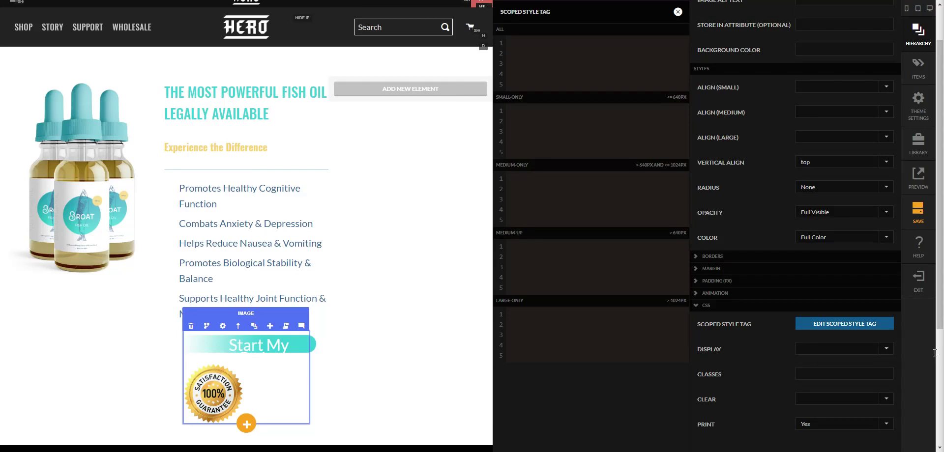
{"action": "left_click", "coordinate": [511, 36]}
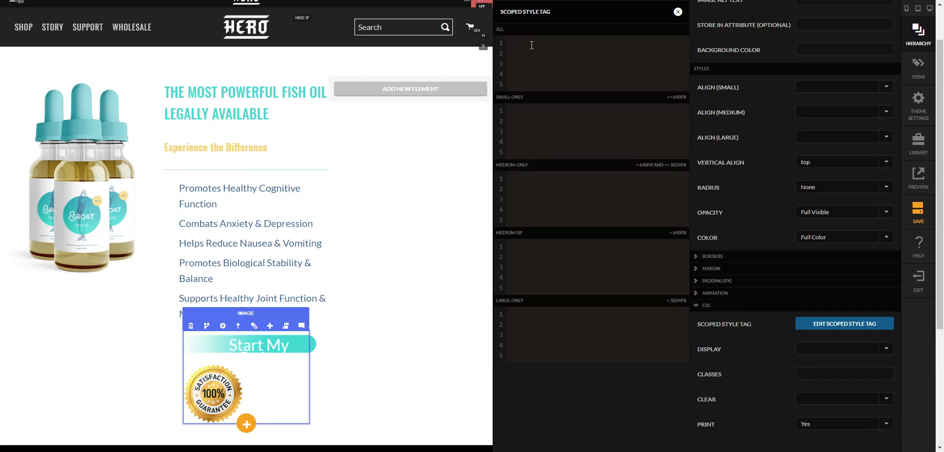
{"action": "type", "text": "{     position: absolute;     left: 80px;     top: -10px; }"}
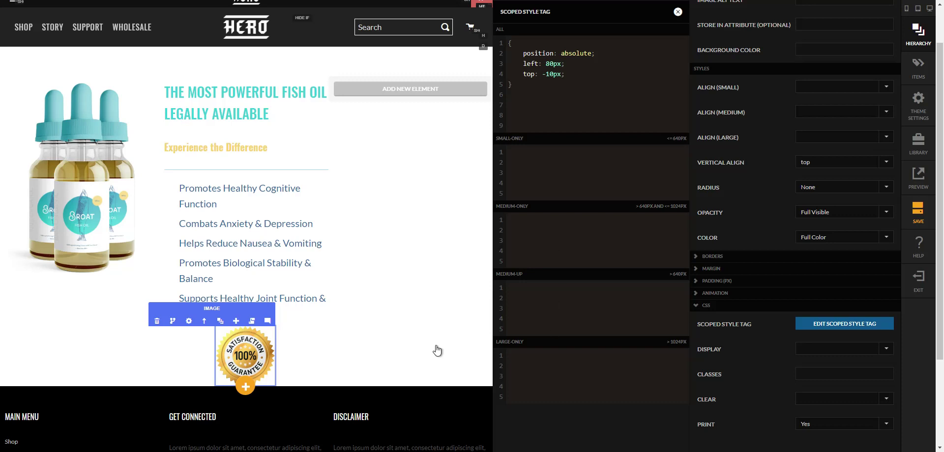
{"action": "key", "text": "Escape"}
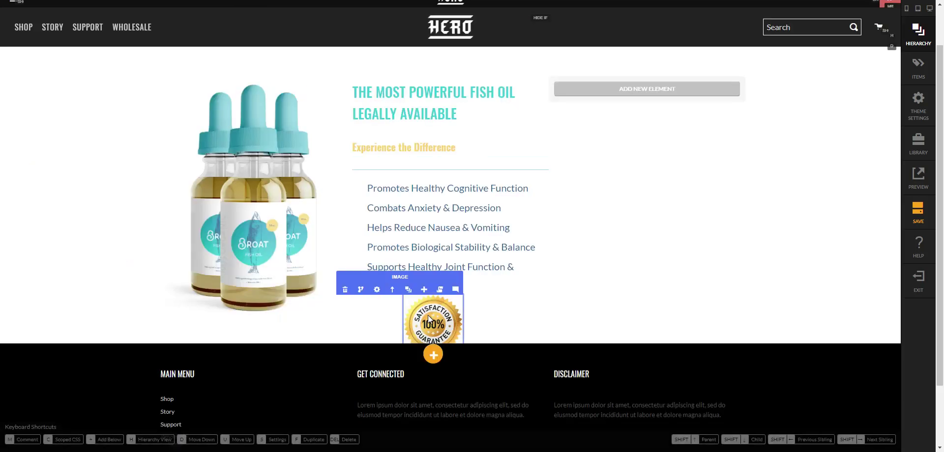
- Delete all of the guarantee badge image's scoped CSS
{"action": "left_click", "coordinate": [377, 290]}
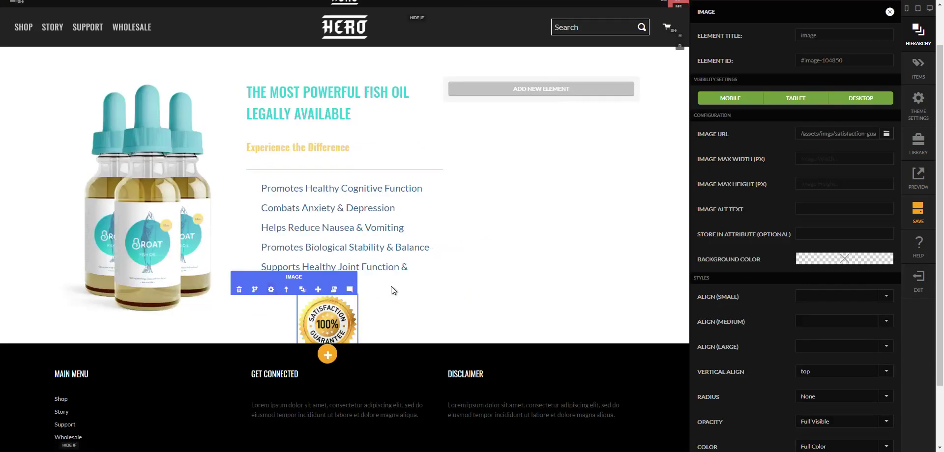
{"action": "scroll", "coordinate": [823, 180], "scroll_direction": "down", "scroll_amount": 4}
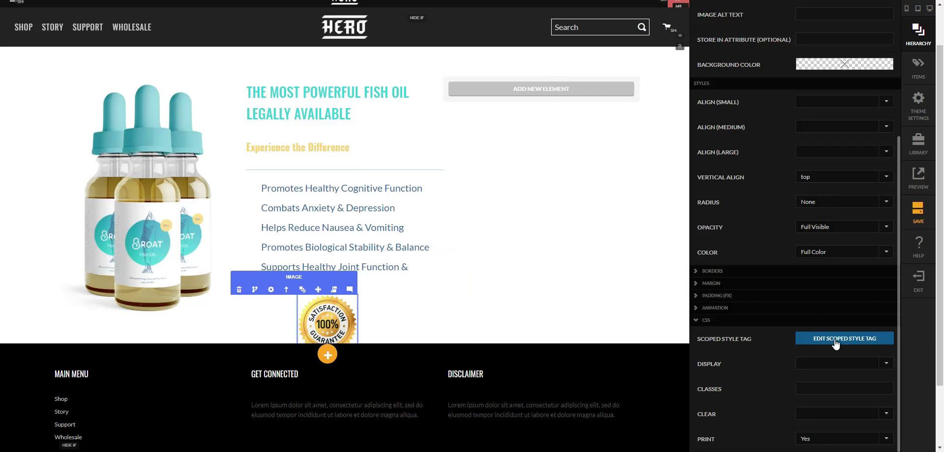
{"action": "left_click", "coordinate": [838, 339]}
{"action": "left_click_drag", "start_coordinate": [523, 90], "coordinate": [480, 35]}
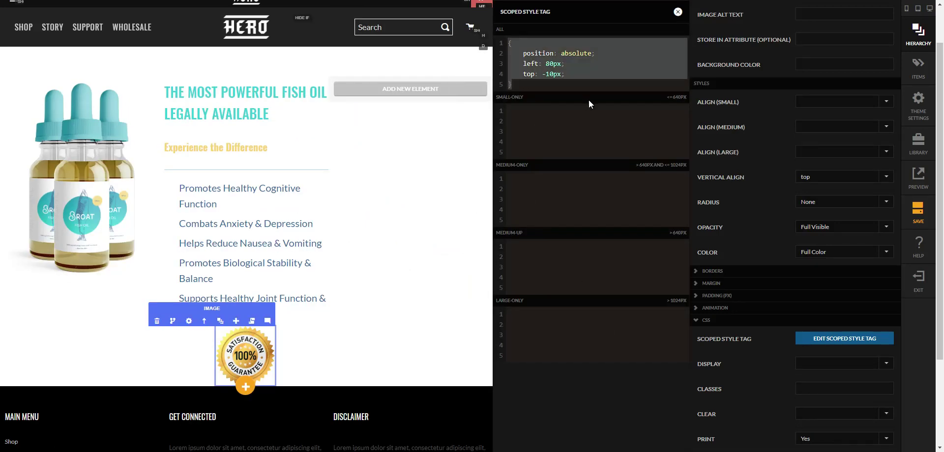
{"action": "key", "text": "BackSpace"}
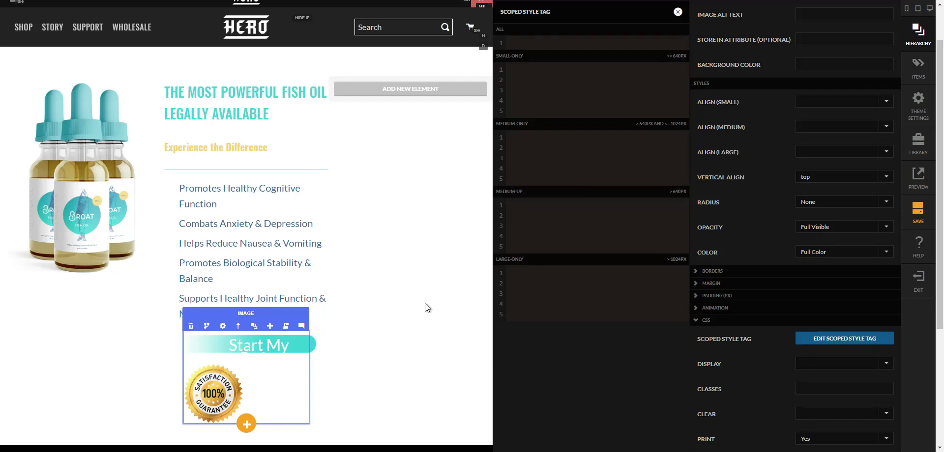
{"action": "left_click", "coordinate": [444, 304]}
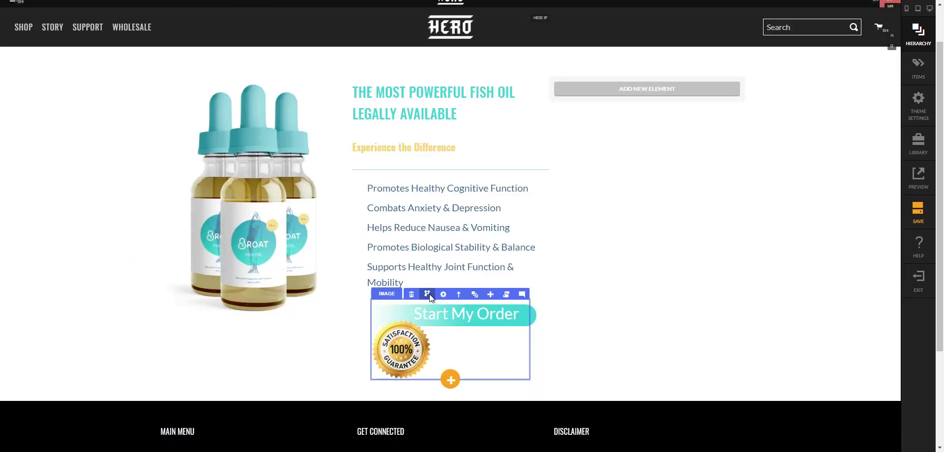
- Move the badge image above the Start My Order text, then close the Hierarchy panel
{"action": "left_click", "coordinate": [473, 293]}
{"action": "scroll", "coordinate": [785, 361], "scroll_direction": "down", "scroll_amount": 2}
{"action": "left_click", "coordinate": [775, 352]}
{"action": "left_click_drag", "start_coordinate": [775, 354], "coordinate": [780, 327]}
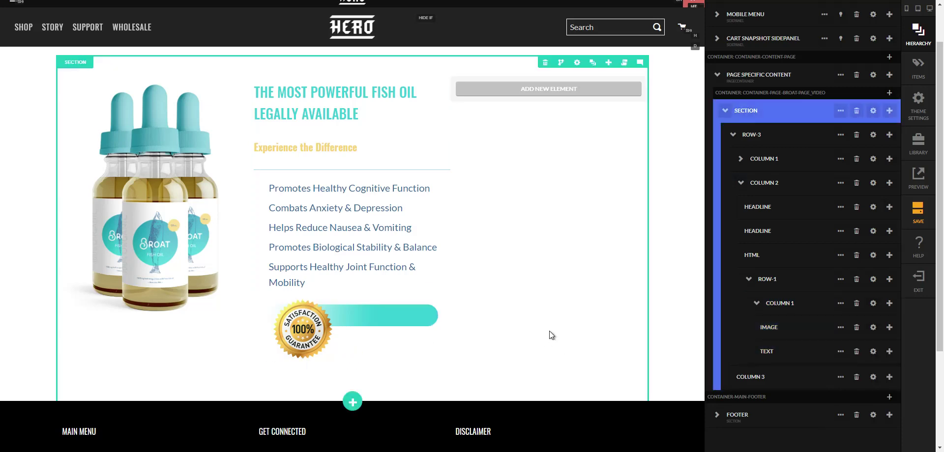
{"action": "key", "text": "h"}
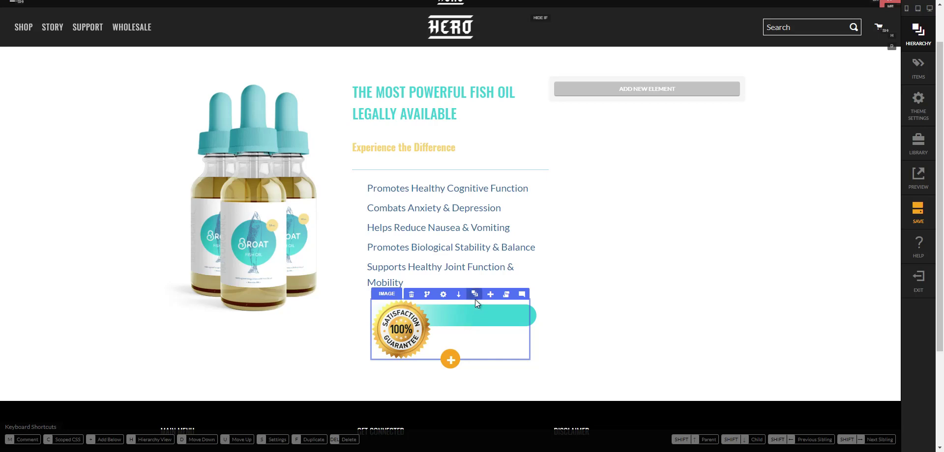
{"action": "mouse_move", "coordinate": [475, 299]}
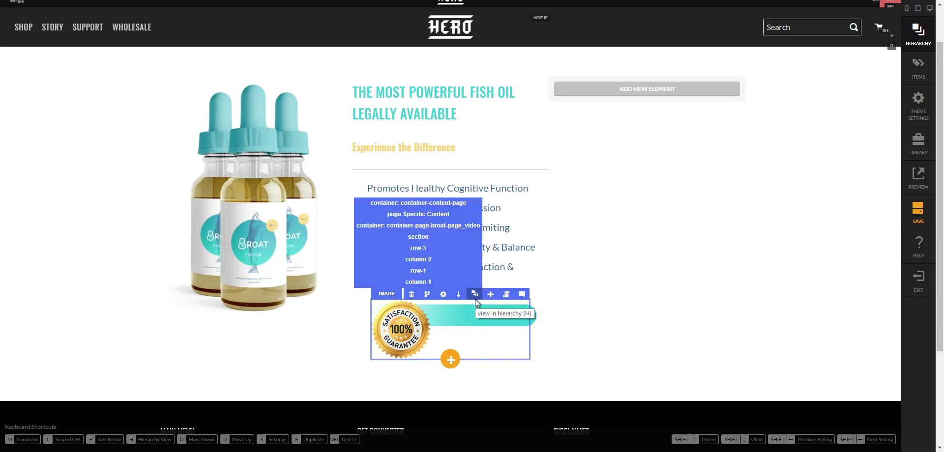
- Locate the badge's Column 1 in the element tree and collapse its children
{"action": "left_click", "coordinate": [475, 295]}
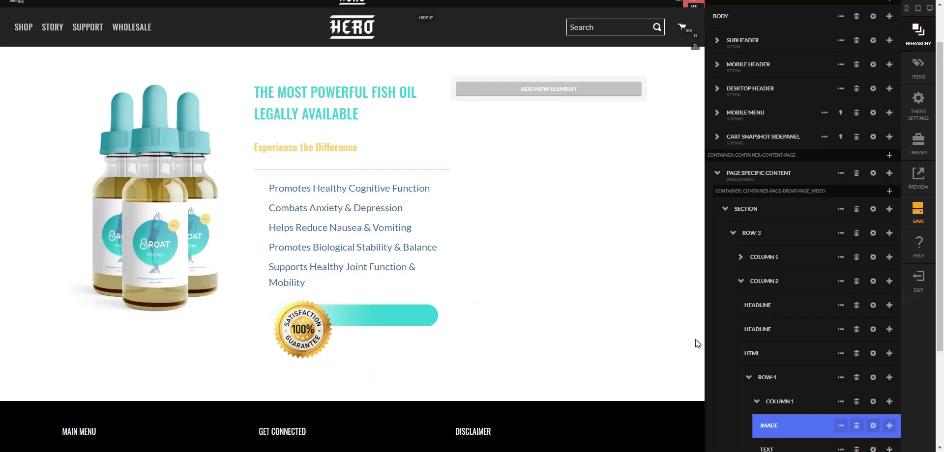
{"action": "scroll", "coordinate": [786, 353], "scroll_direction": "down", "scroll_amount": 2}
{"action": "left_click", "coordinate": [774, 308]}
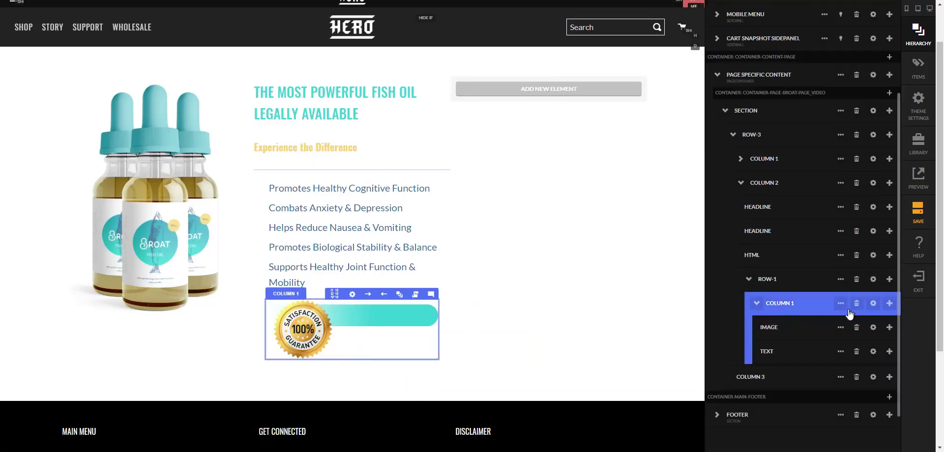
{"action": "left_click", "coordinate": [787, 328]}
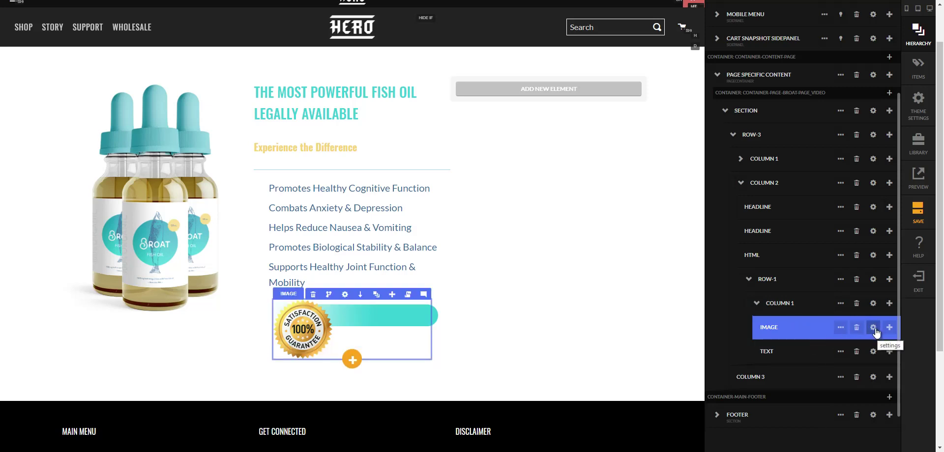
{"action": "left_click", "coordinate": [873, 305]}
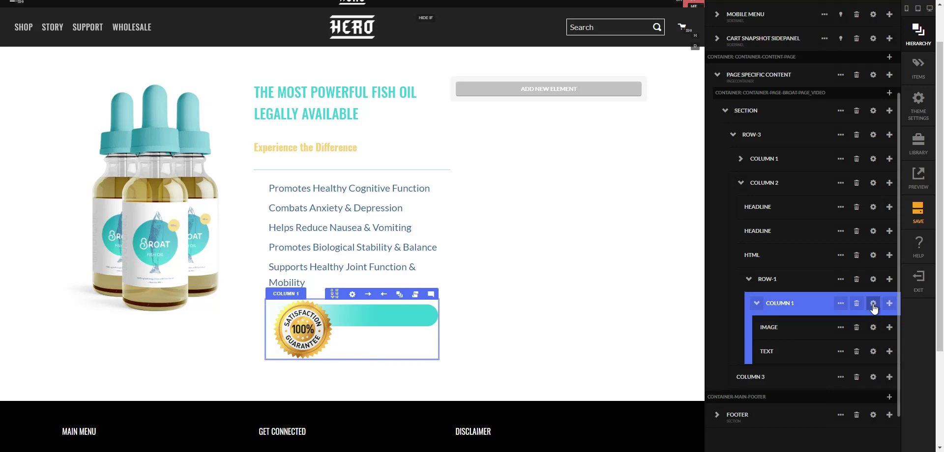
{"action": "left_click", "coordinate": [873, 305]}
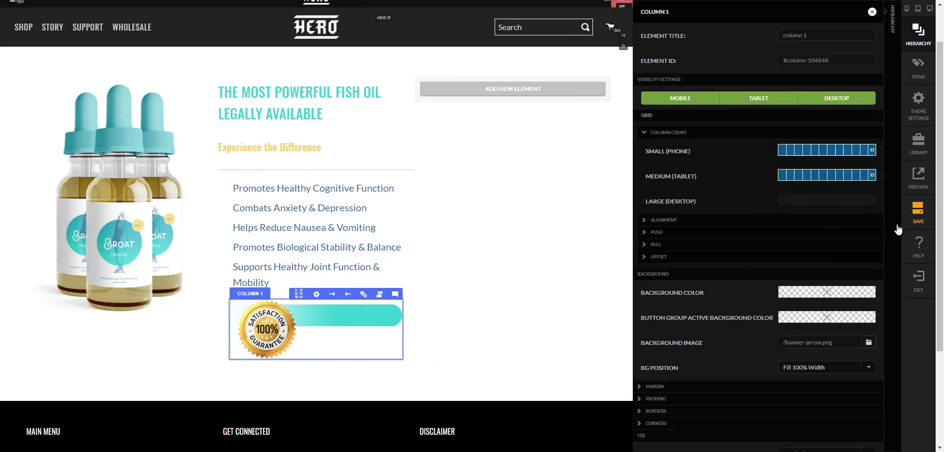
{"action": "left_click", "coordinate": [896, 230]}
{"action": "left_click", "coordinate": [793, 388]}
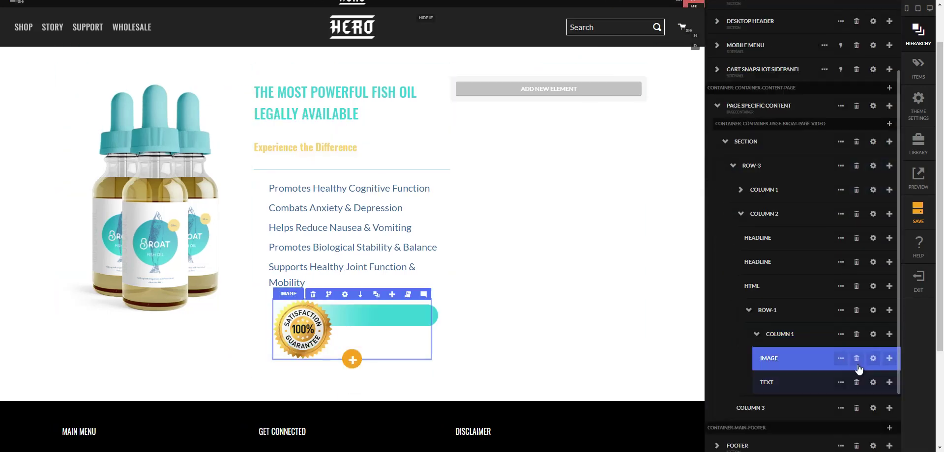
{"action": "left_click", "coordinate": [751, 336]}
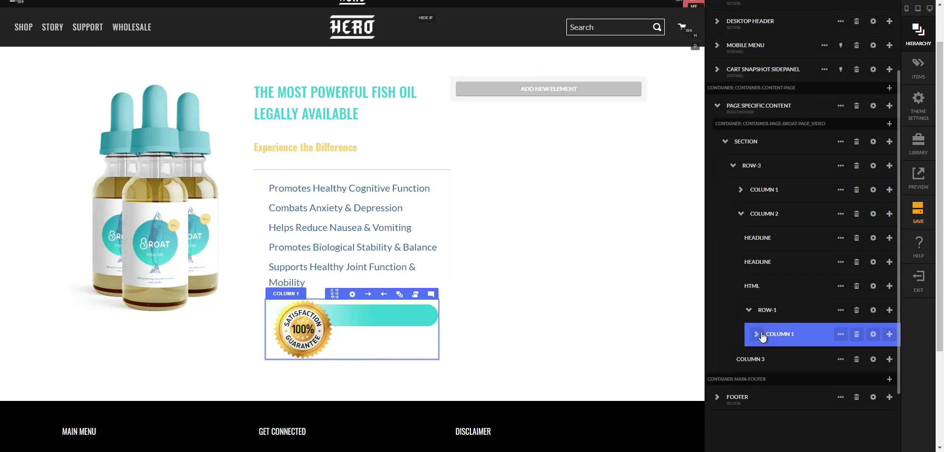
- Add a new column below Column 1, sized 8 of 12 on phones
{"action": "left_click", "coordinate": [889, 334]}
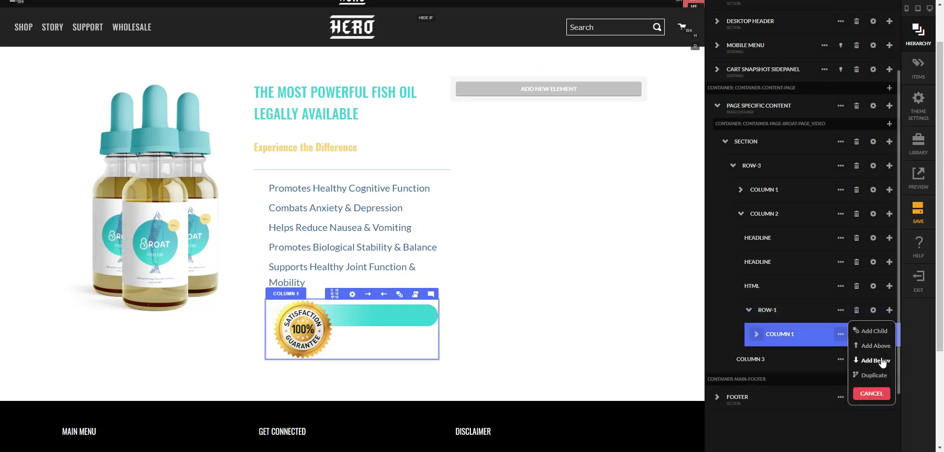
{"action": "left_click", "coordinate": [880, 361]}
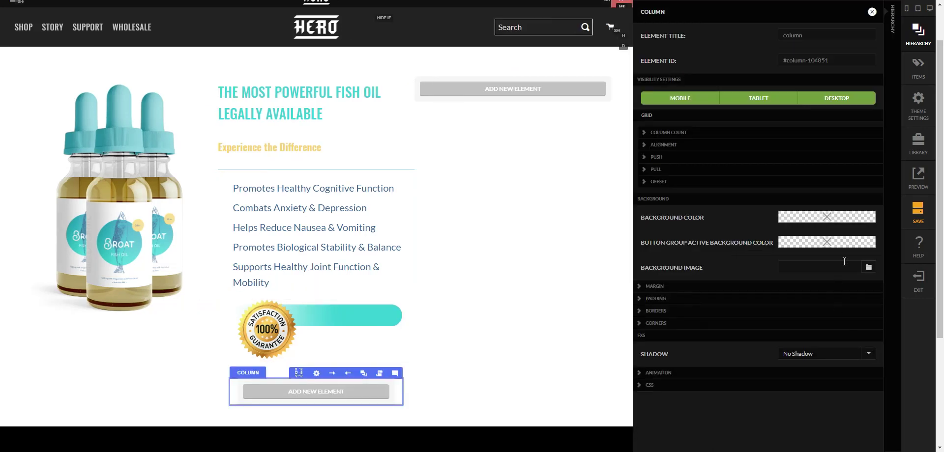
{"action": "left_click", "coordinate": [692, 134]}
{"action": "left_click", "coordinate": [807, 134]}
{"action": "left_click", "coordinate": [717, 137]}
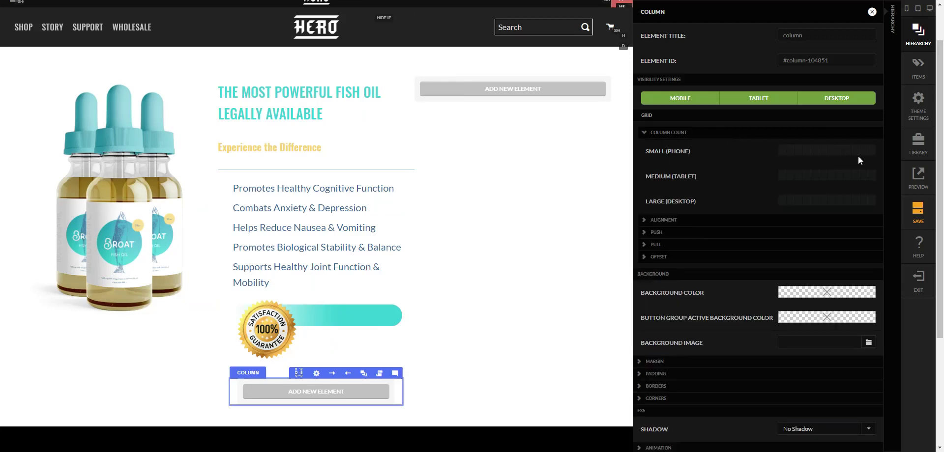
{"action": "left_click", "coordinate": [839, 150]}
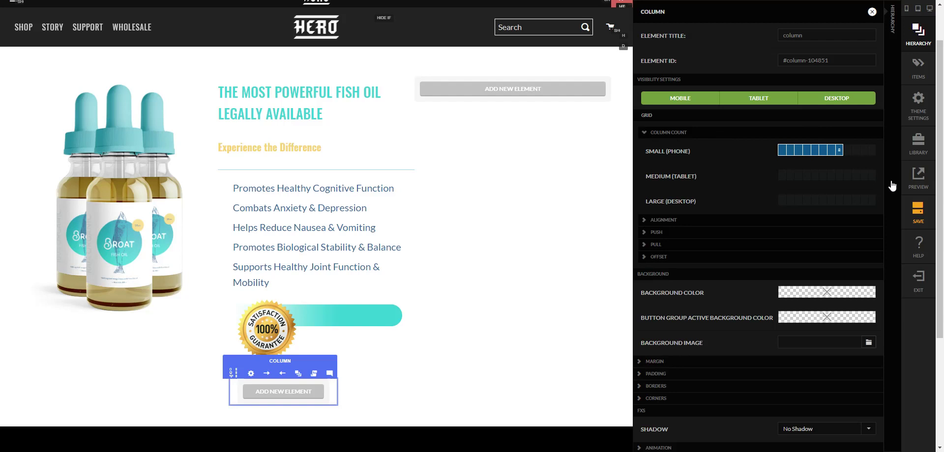
{"action": "left_click", "coordinate": [892, 182]}
{"action": "scroll", "coordinate": [850, 357], "scroll_direction": "down", "scroll_amount": 3}
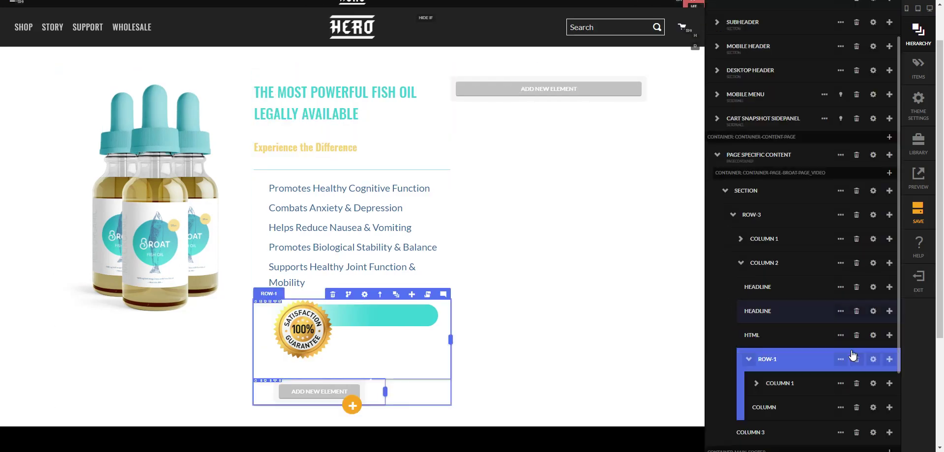
- Set Column 1 to 4 of 12 on phones and zero ROW-1's margins and padding
{"action": "left_click", "coordinate": [873, 384]}
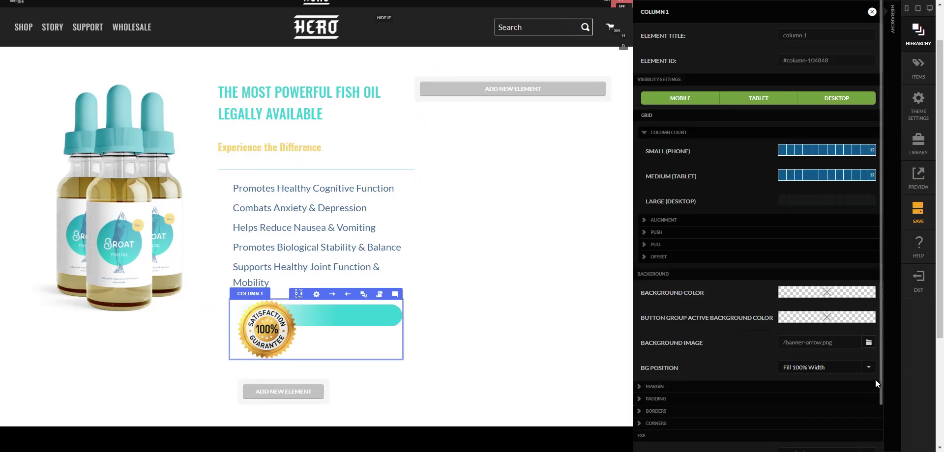
{"action": "left_click", "coordinate": [806, 151]}
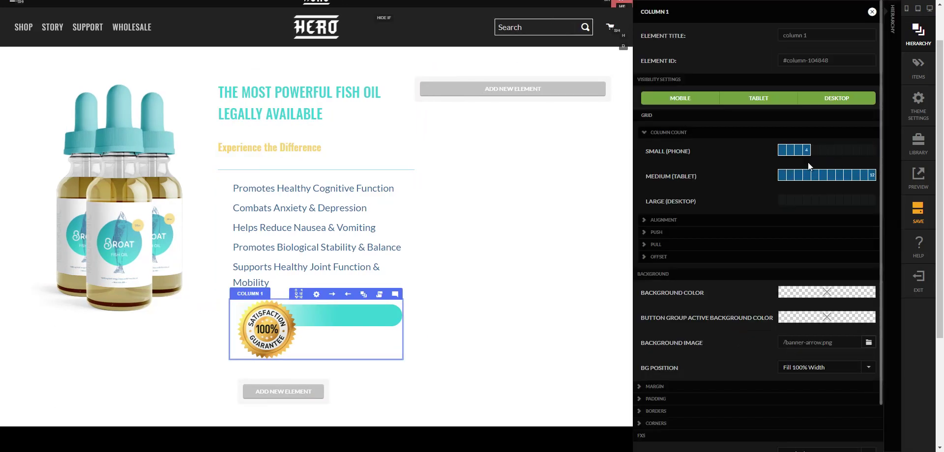
{"action": "left_click", "coordinate": [898, 241]}
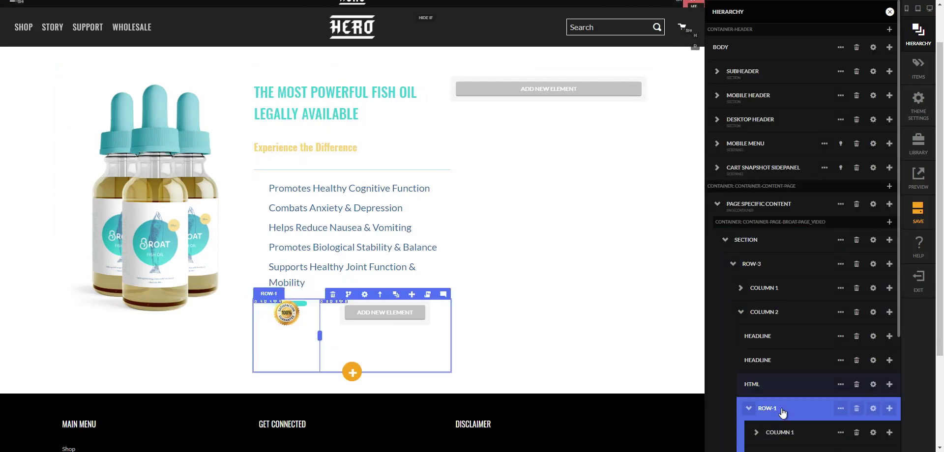
{"action": "left_click", "coordinate": [840, 359]}
{"action": "scroll", "coordinate": [840, 362], "scroll_direction": "down", "scroll_amount": 1}
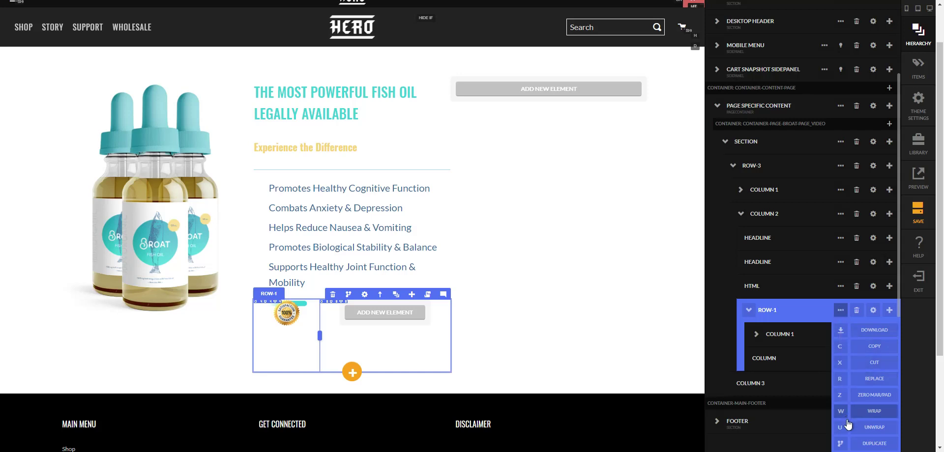
{"action": "left_click", "coordinate": [844, 398]}
{"action": "key", "text": "Return"}
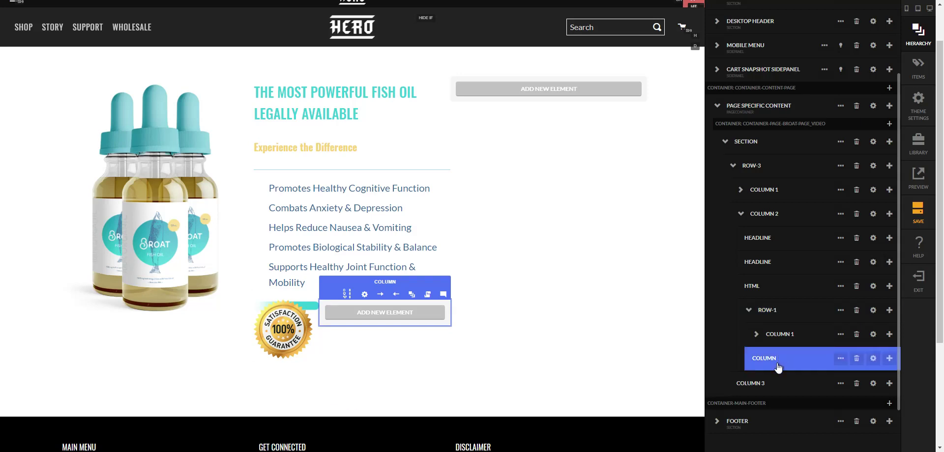
- Move the Start My Order text into the new column and clear Column 1's background image
{"action": "left_click", "coordinate": [753, 343]}
{"action": "left_click_drag", "start_coordinate": [765, 380], "coordinate": [777, 416]}
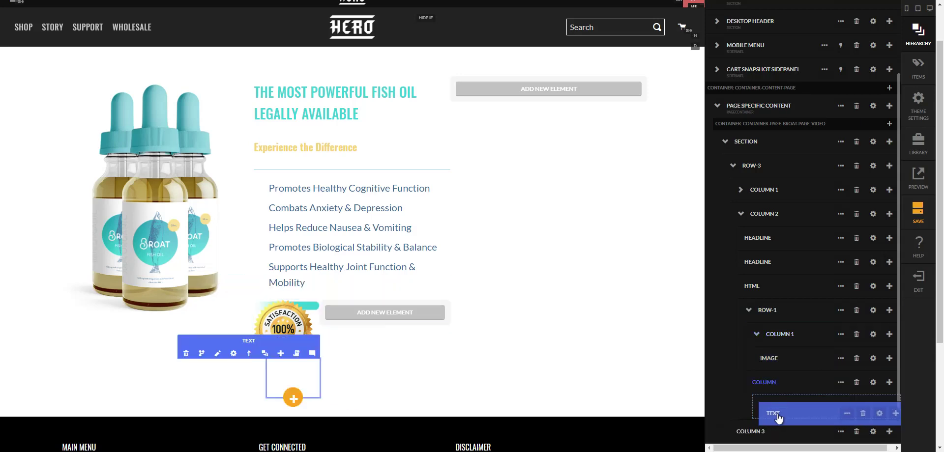
{"action": "left_click", "coordinate": [872, 334]}
{"action": "left_click_drag", "start_coordinate": [833, 342], "coordinate": [743, 352]}
{"action": "key", "text": "BackSpace"}
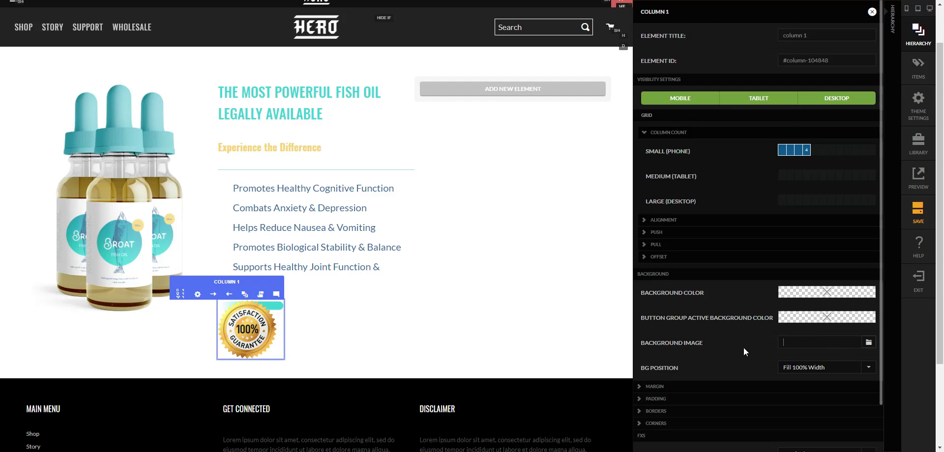
{"action": "left_click", "coordinate": [885, 323]}
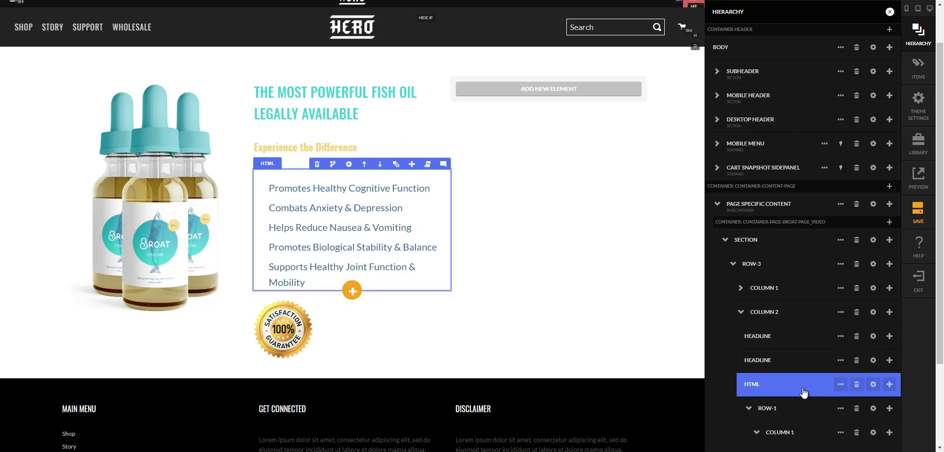
- Set ROW-1's background image to banner-arrow.png with Fill 100% Width positioning
{"action": "scroll", "coordinate": [824, 363], "scroll_direction": "down", "scroll_amount": 1}
{"action": "scroll", "coordinate": [824, 362], "scroll_direction": "down", "scroll_amount": 1}
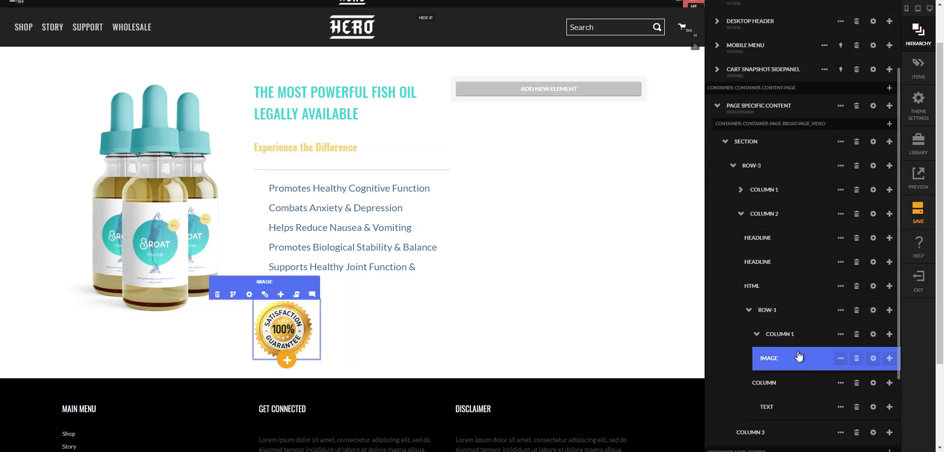
{"action": "left_click", "coordinate": [873, 310]}
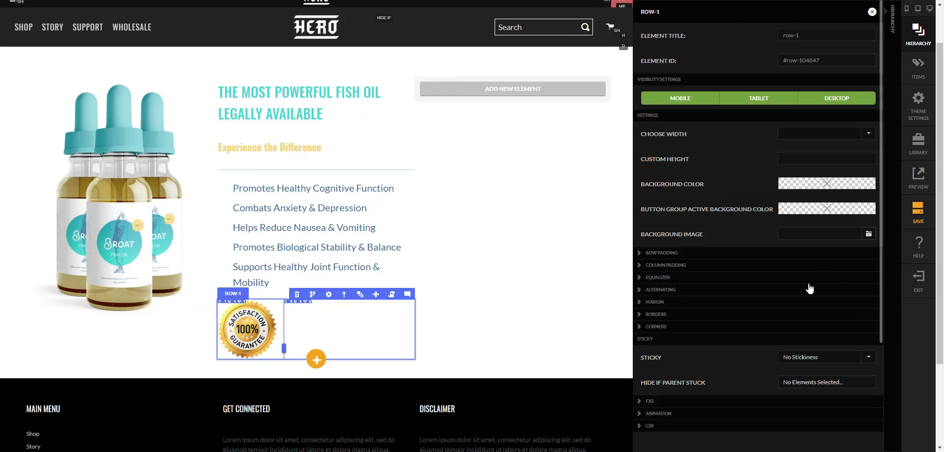
{"action": "left_click", "coordinate": [868, 235]}
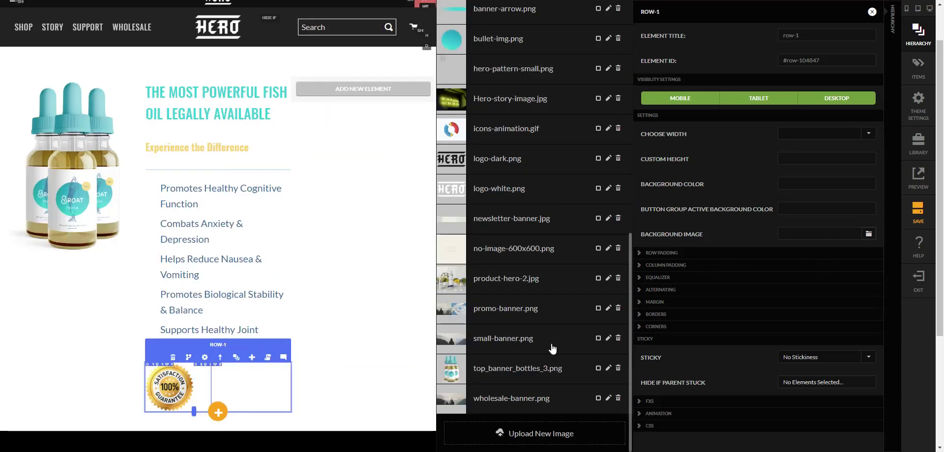
{"action": "scroll", "coordinate": [515, 223], "scroll_direction": "up", "scroll_amount": 1}
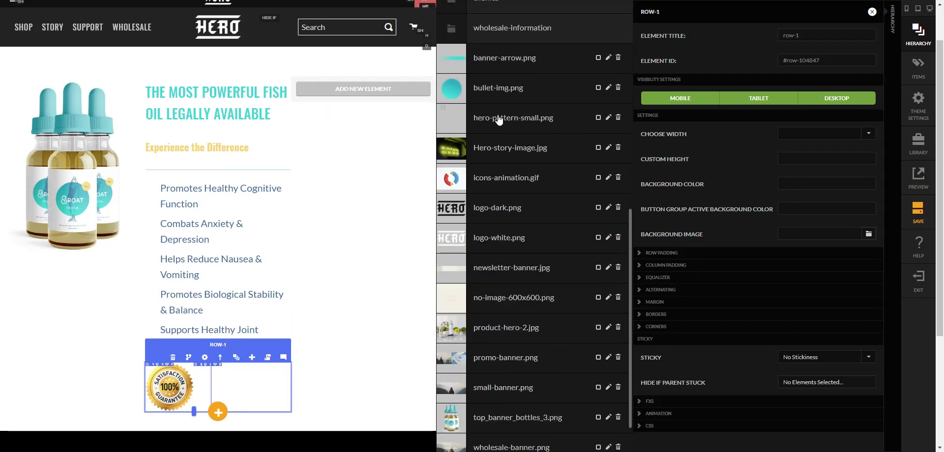
{"action": "left_click", "coordinate": [498, 59]}
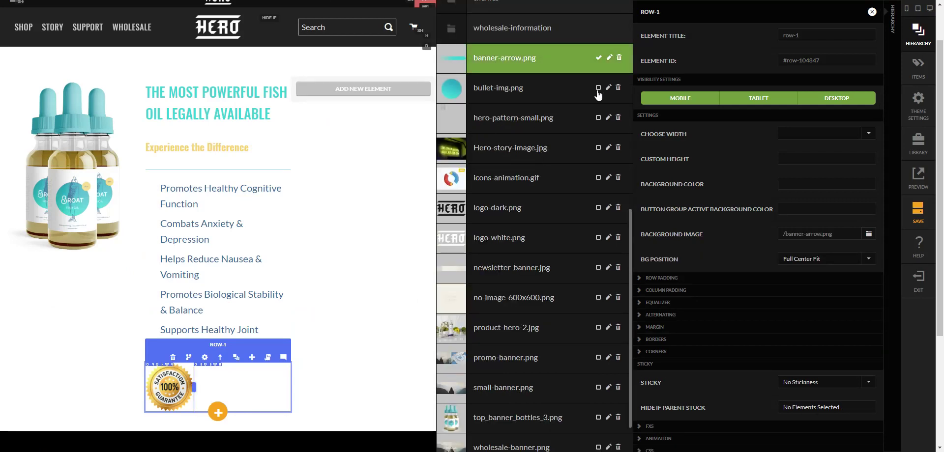
{"action": "scroll", "coordinate": [585, 121], "scroll_direction": "up", "scroll_amount": 2}
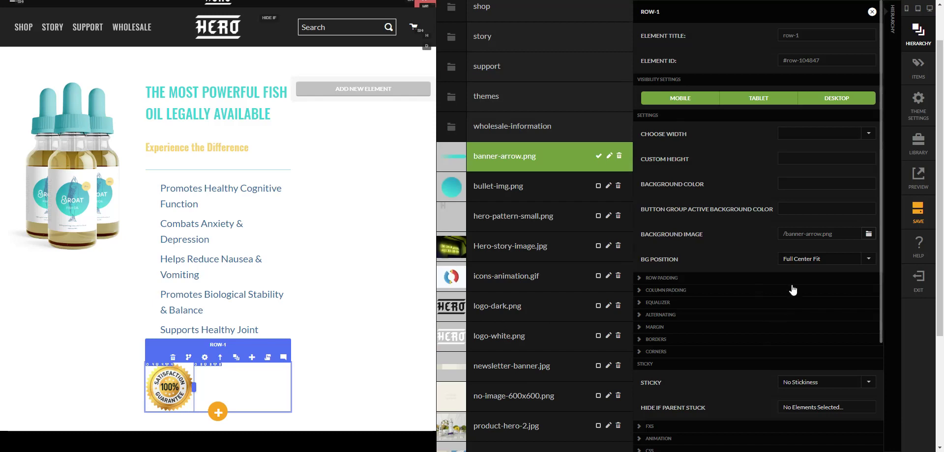
{"action": "left_click", "coordinate": [822, 259]}
{"action": "left_click", "coordinate": [816, 303]}
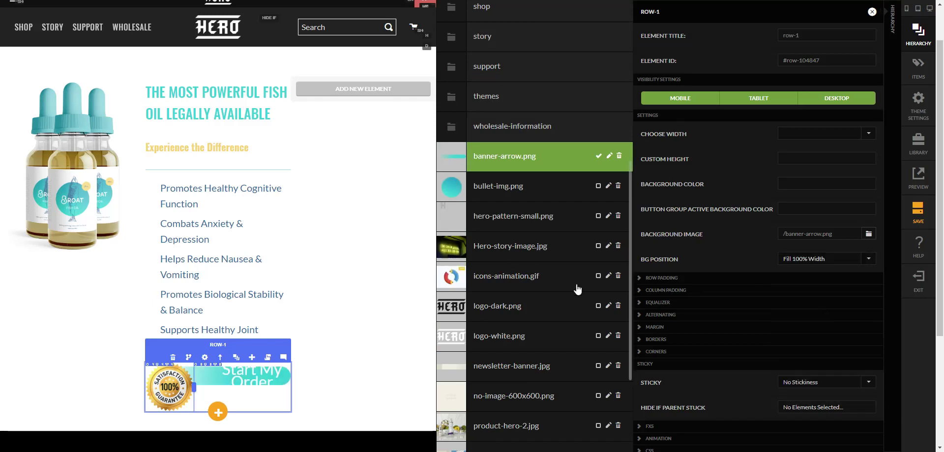
{"action": "left_click", "coordinate": [608, 156]}
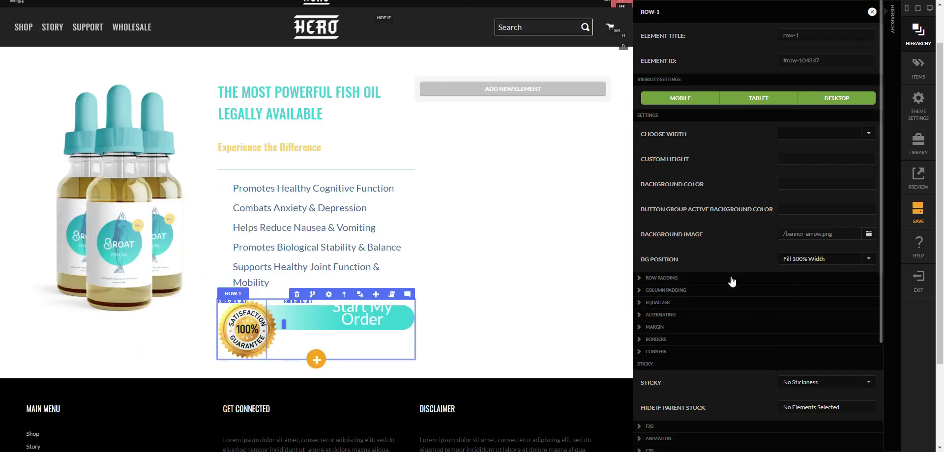
- Delete all CSS from the Start My Order text's scoped style ALL block and close its settings
{"action": "left_click", "coordinate": [897, 315]}
{"action": "scroll", "coordinate": [786, 374], "scroll_direction": "down", "scroll_amount": 2}
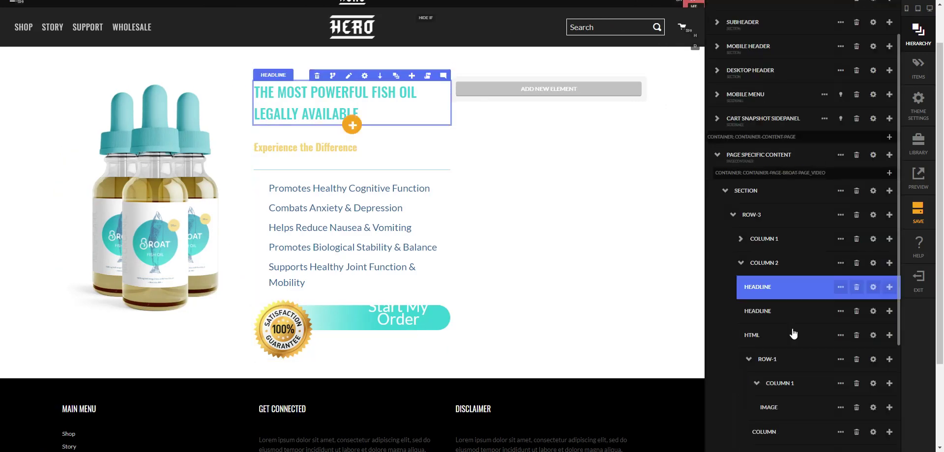
{"action": "left_click", "coordinate": [874, 407]}
{"action": "scroll", "coordinate": [621, 361], "scroll_direction": "down", "scroll_amount": 5}
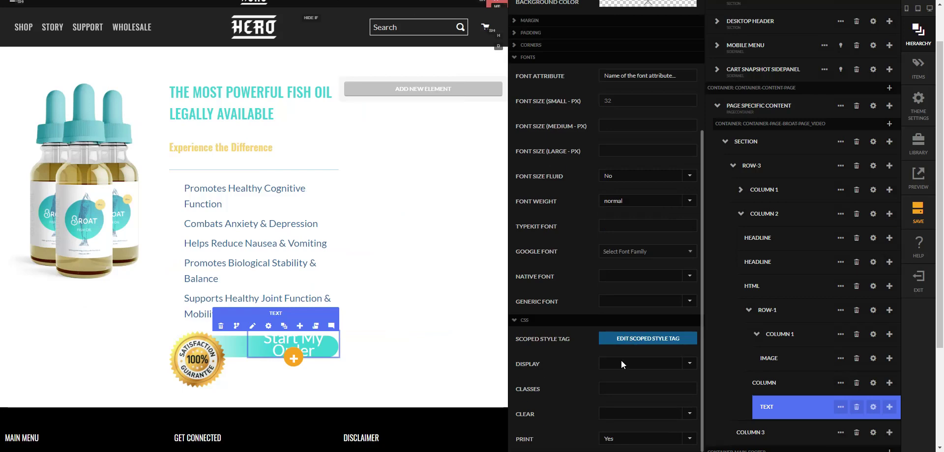
{"action": "left_click", "coordinate": [635, 344]}
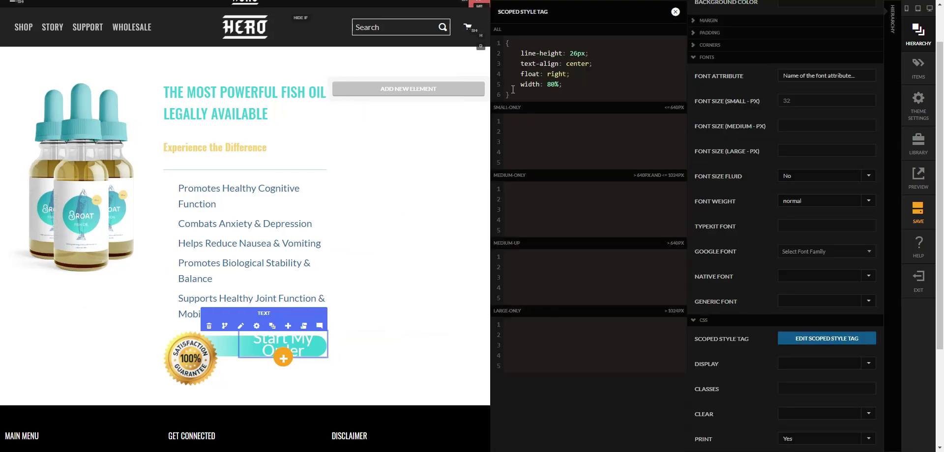
{"action": "left_click_drag", "start_coordinate": [520, 94], "coordinate": [488, 35]}
{"action": "key", "text": "BackSpace"}
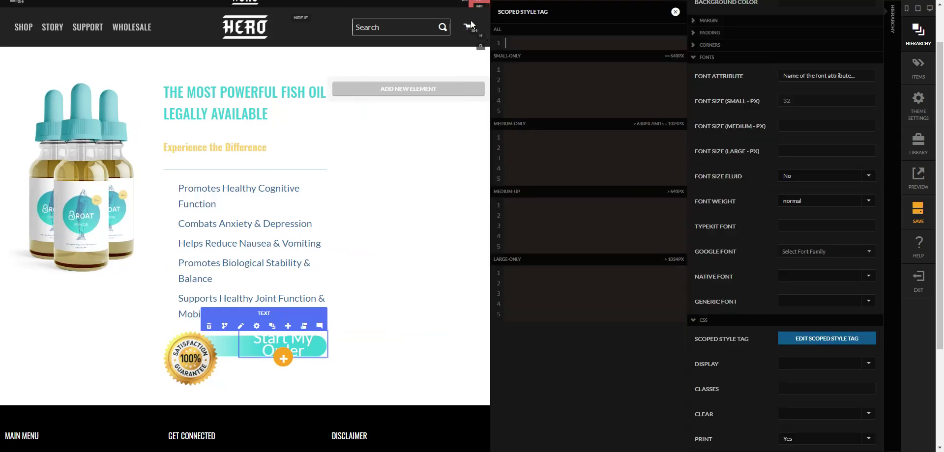
{"action": "left_click", "coordinate": [675, 12]}
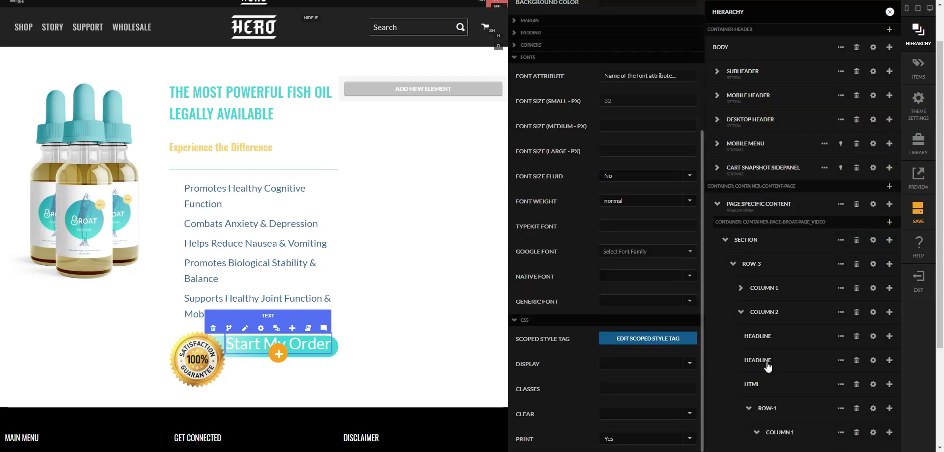
{"action": "scroll", "coordinate": [686, 47], "scroll_direction": "up", "scroll_amount": 4}
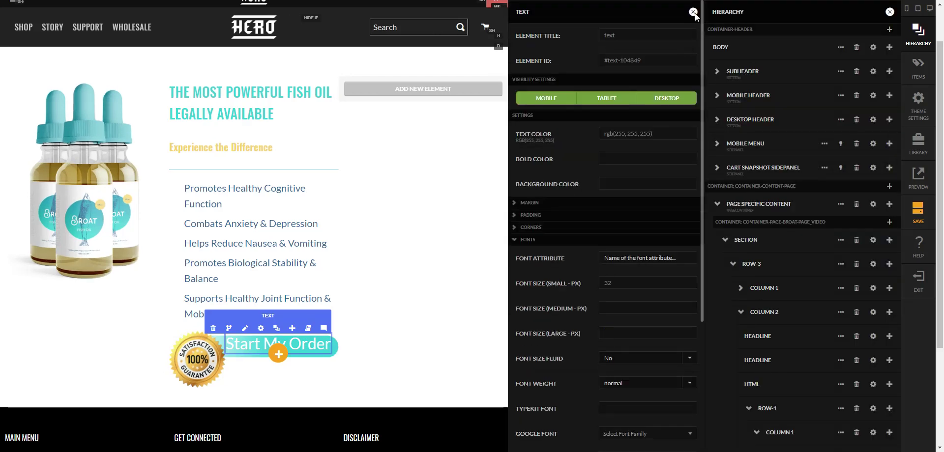
{"action": "left_click", "coordinate": [692, 12]}
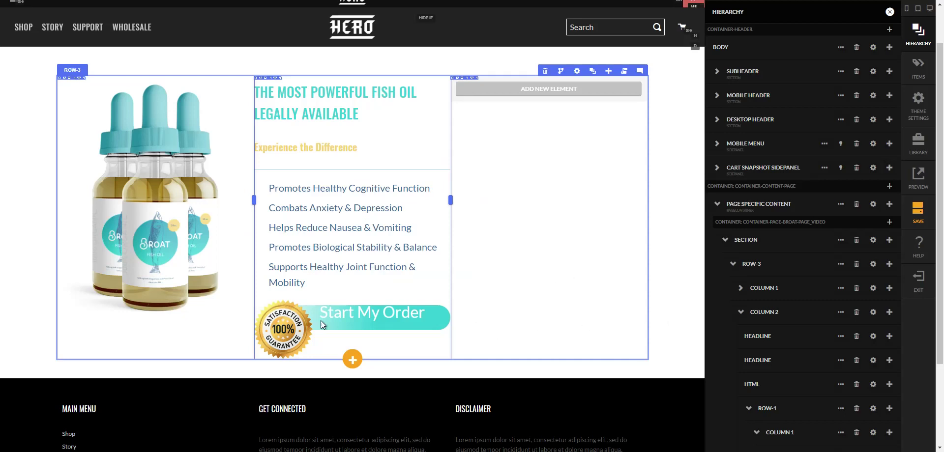
- Hide the element tree, select the guarantee badge image, and expand its margin settings
{"action": "key", "text": "h"}
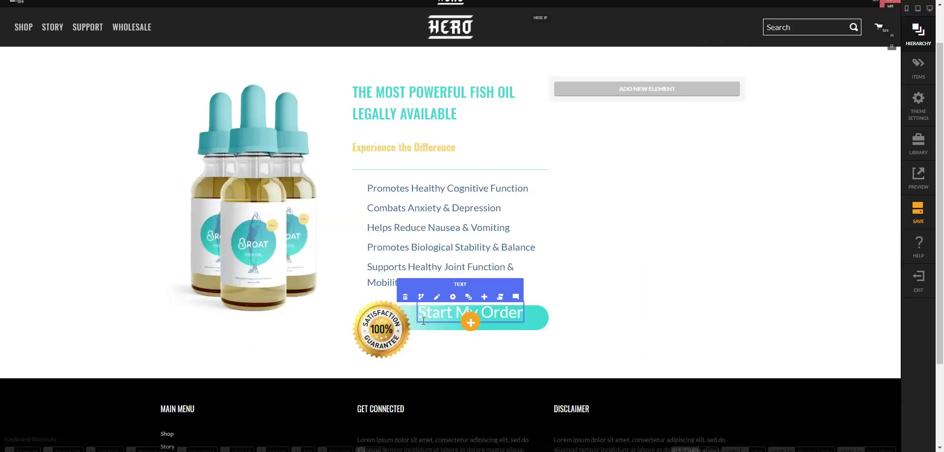
{"action": "left_click", "coordinate": [383, 325]}
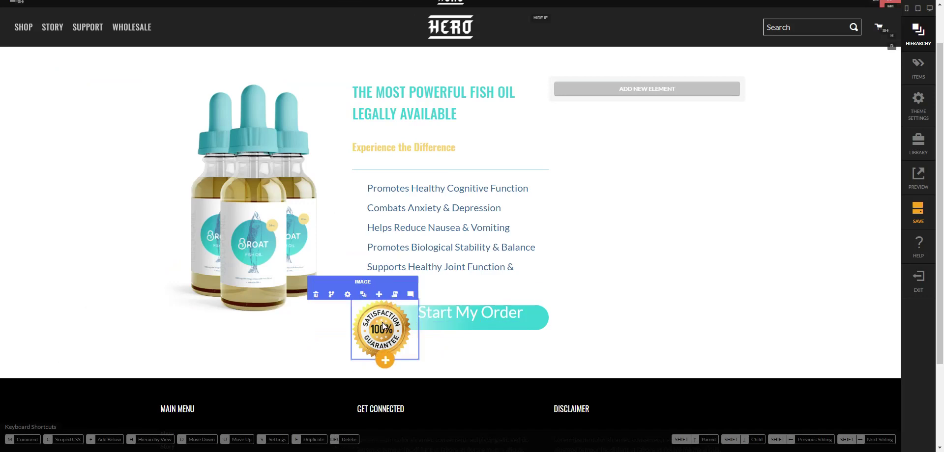
{"action": "left_click", "coordinate": [447, 315]}
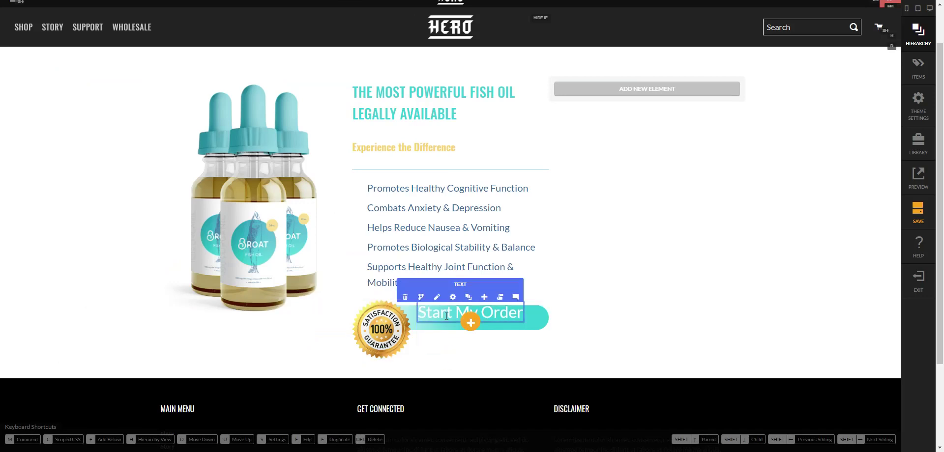
{"action": "mouse_move", "coordinate": [449, 301]}
{"action": "left_click", "coordinate": [391, 328]}
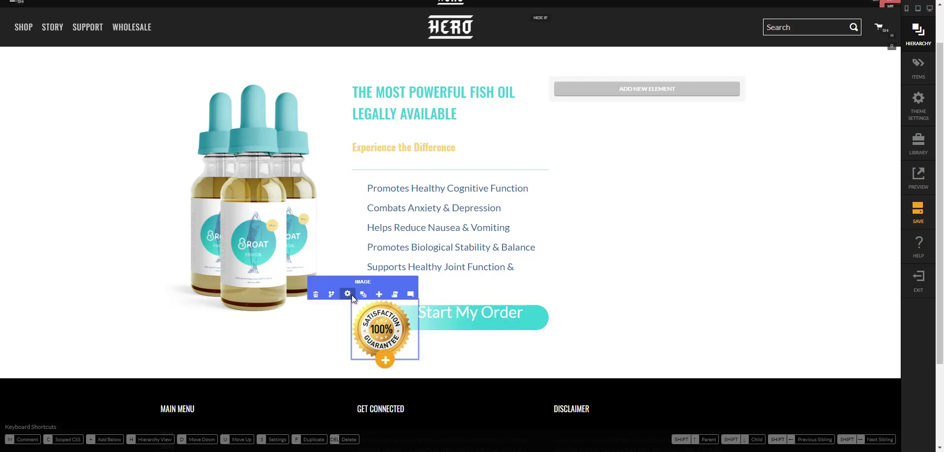
{"action": "left_click", "coordinate": [348, 294]}
{"action": "scroll", "coordinate": [779, 338], "scroll_direction": "down", "scroll_amount": 3}
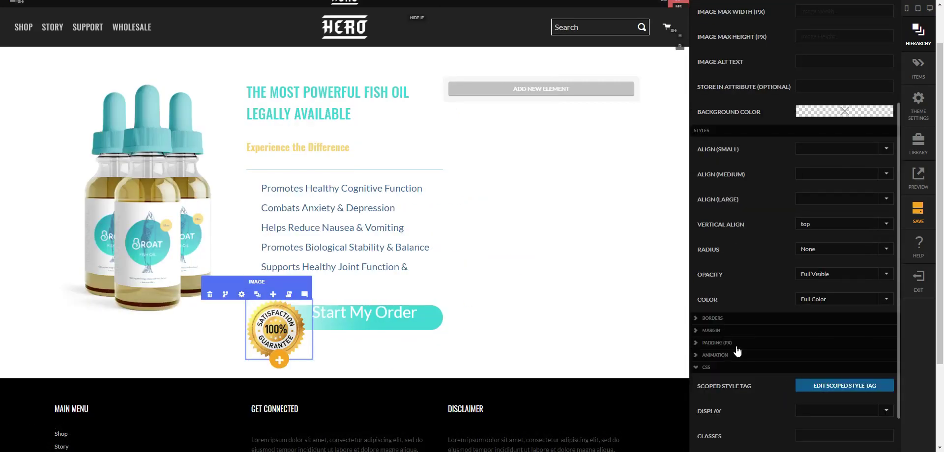
{"action": "left_click", "coordinate": [734, 331]}
{"action": "scroll", "coordinate": [851, 378], "scroll_direction": "down", "scroll_amount": 1}
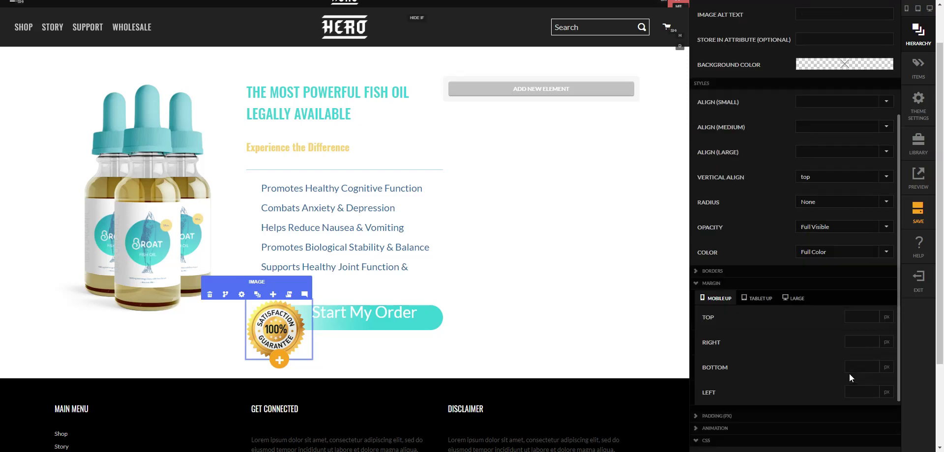
- Step the guarantee badge's top margin down to -20 px and close its settings
{"action": "left_click", "coordinate": [860, 317]}
{"action": "left_click", "coordinate": [872, 320]}
{"action": "left_click", "coordinate": [872, 320]}
{"action": "left_click", "coordinate": [868, 320]}
{"action": "left_click", "coordinate": [869, 316]}
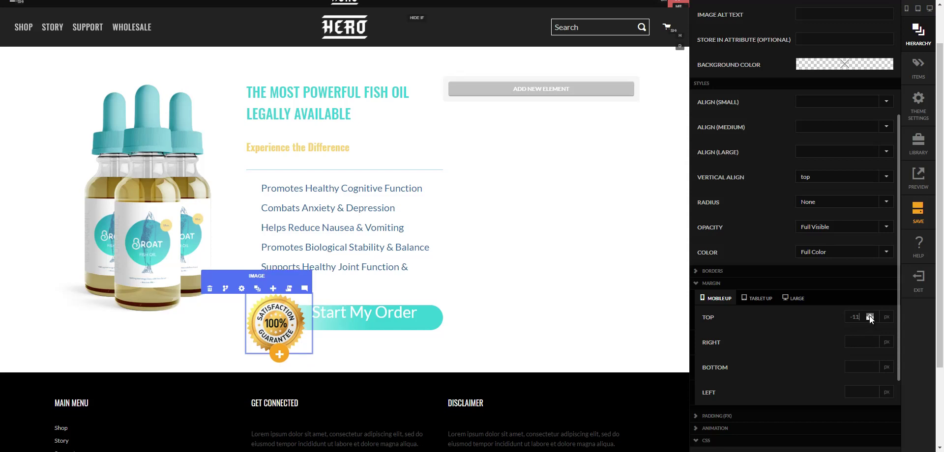
{"action": "left_click", "coordinate": [870, 319]}
{"action": "left_click", "coordinate": [870, 320]}
{"action": "left_click", "coordinate": [870, 319]}
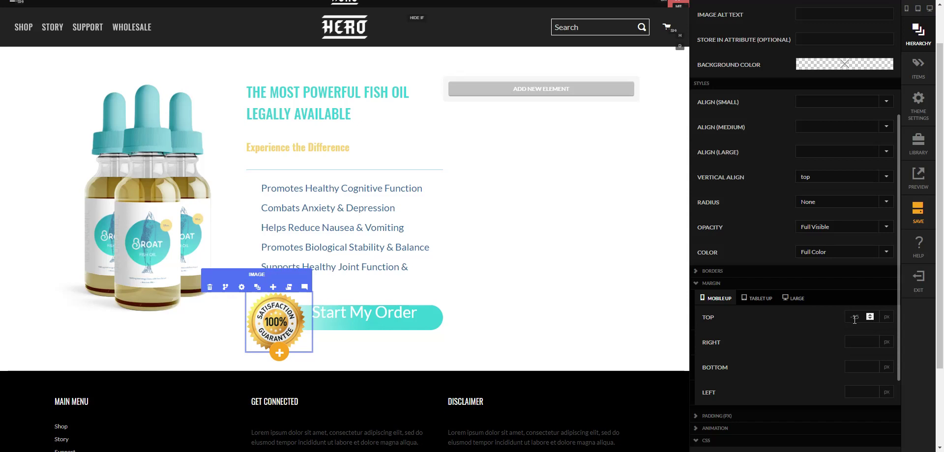
{"action": "left_click", "coordinate": [861, 322]}
{"action": "left_click", "coordinate": [870, 319]}
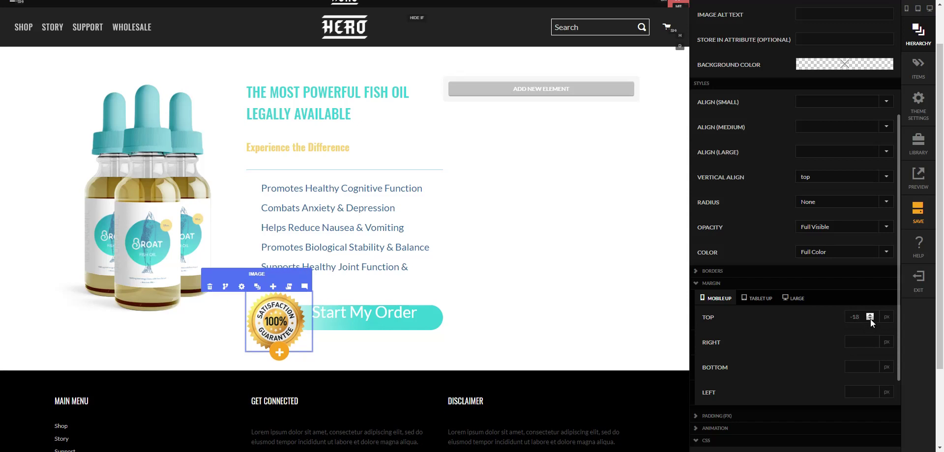
{"action": "left_click", "coordinate": [870, 320]}
{"action": "left_click", "coordinate": [489, 331]}
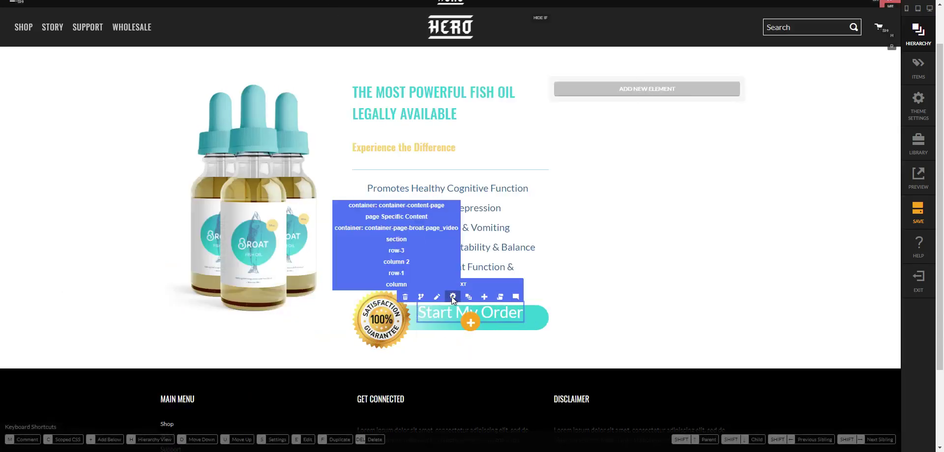
- Give the Start My Order text a 10 px top margin, then change it to 15 px
{"action": "left_click", "coordinate": [452, 296]}
{"action": "scroll", "coordinate": [799, 344], "scroll_direction": "down", "scroll_amount": 2}
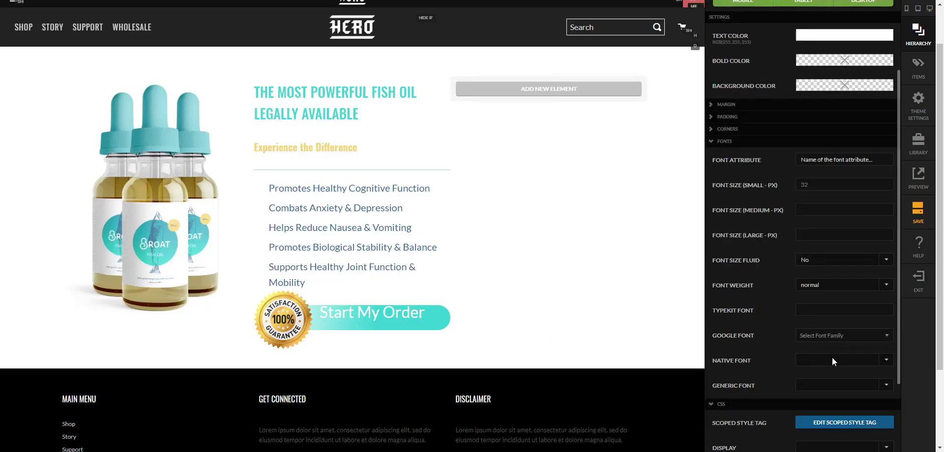
{"action": "left_click", "coordinate": [757, 106]}
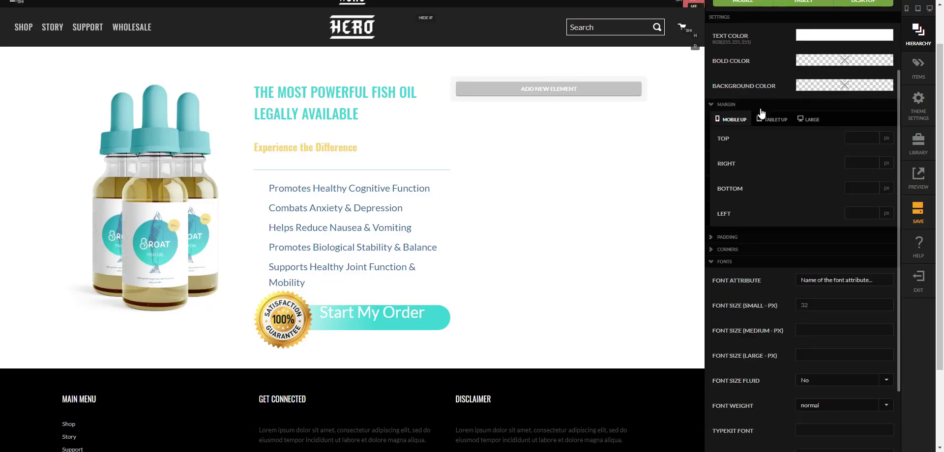
{"action": "left_click", "coordinate": [852, 136]}
{"action": "type", "text": "10"}
{"action": "key", "text": "Tab"}
{"action": "double_click", "coordinate": [861, 141]}
{"action": "scroll", "coordinate": [861, 141], "scroll_direction": "up", "scroll_amount": 2}
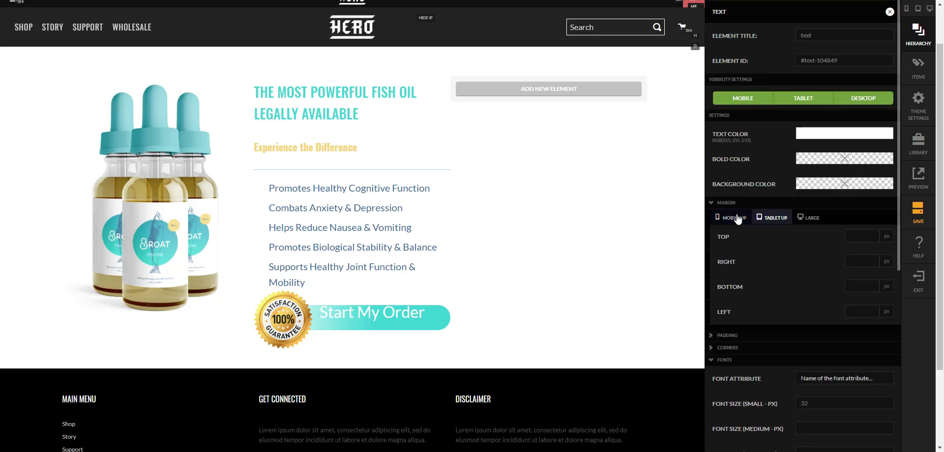
{"action": "type", "text": "15"}
{"action": "key", "text": "Tab"}
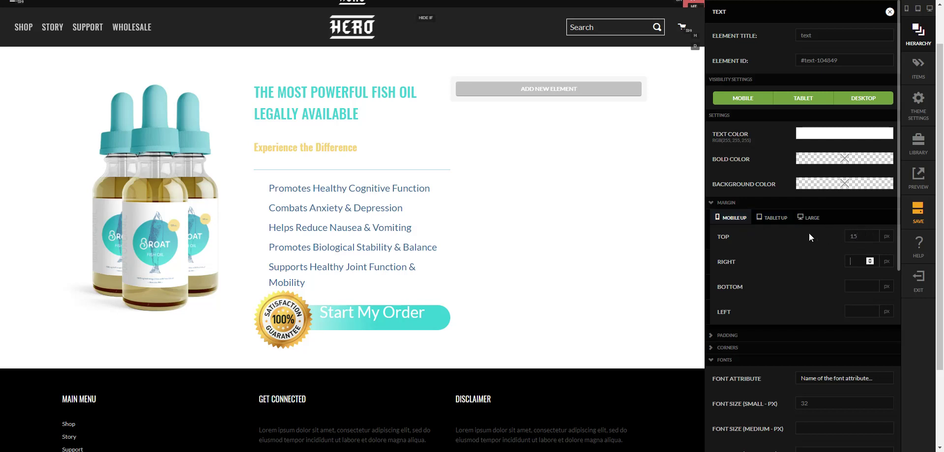
- Set the text's display to block, return its top margin to 10 px, and close settings
{"action": "scroll", "coordinate": [833, 337], "scroll_direction": "down", "scroll_amount": 6}
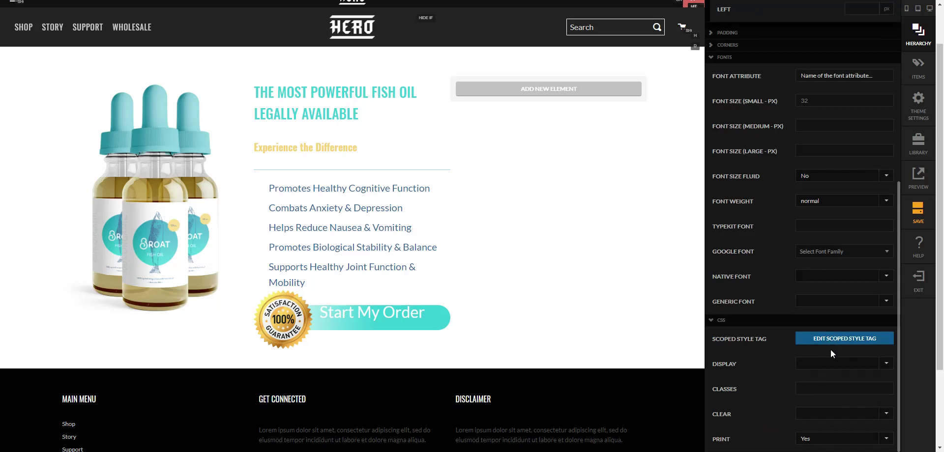
{"action": "left_click", "coordinate": [830, 344]}
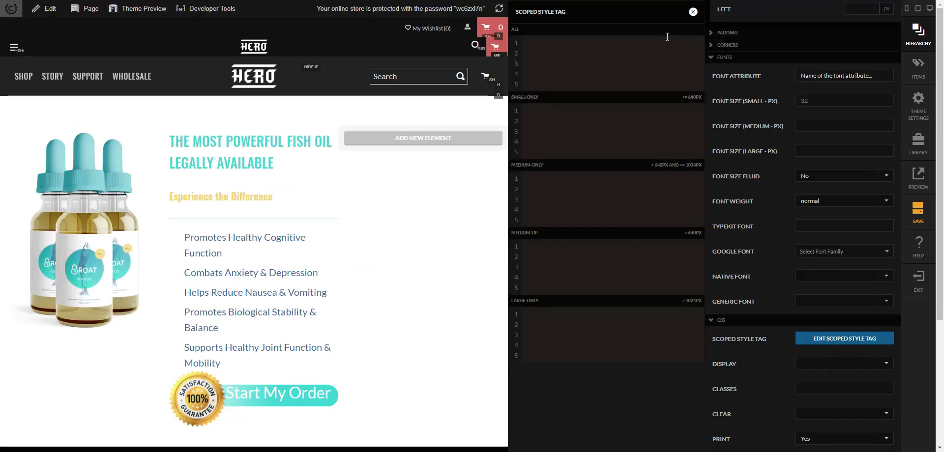
{"action": "left_click", "coordinate": [692, 13]}
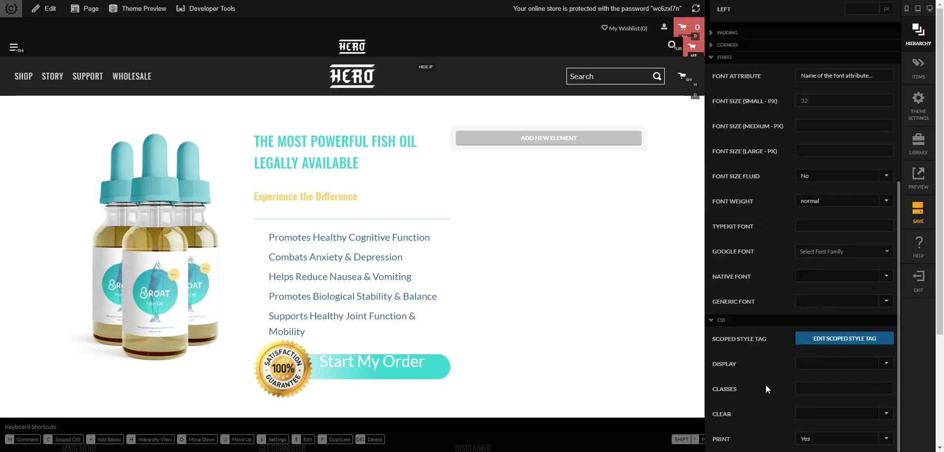
{"action": "left_click", "coordinate": [798, 364]}
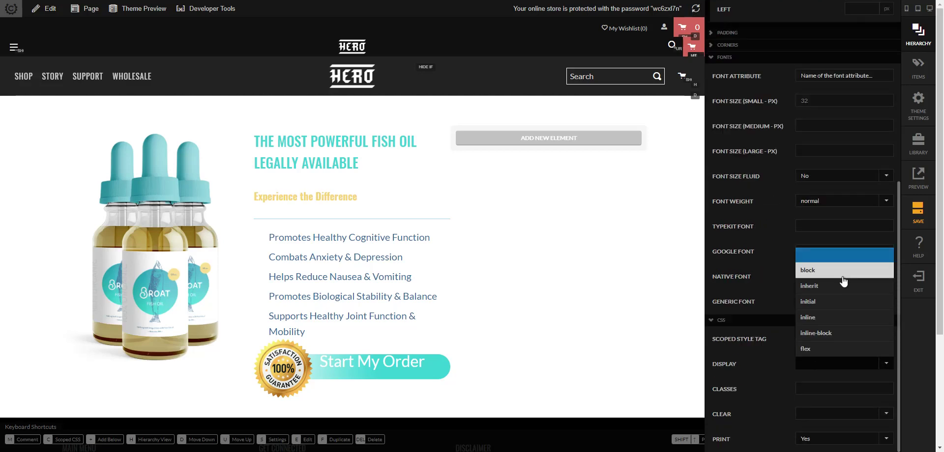
{"action": "left_click", "coordinate": [802, 270]}
{"action": "scroll", "coordinate": [768, 272], "scroll_direction": "up", "scroll_amount": 3}
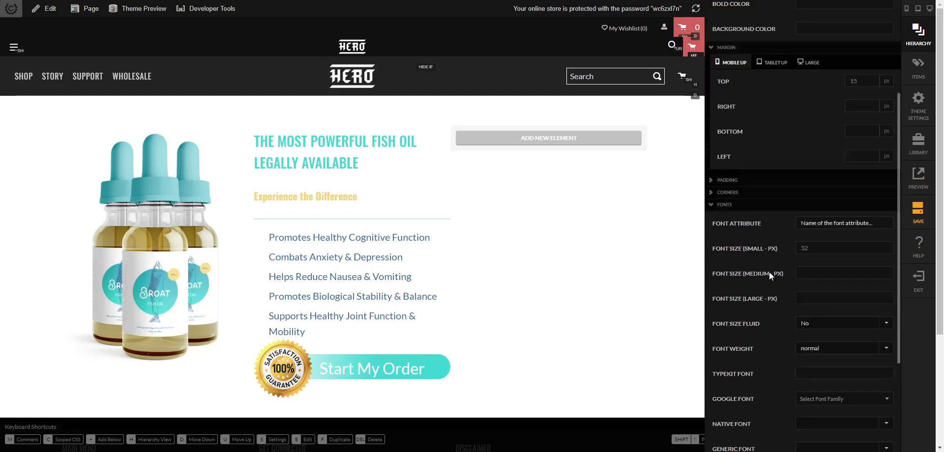
{"action": "scroll", "coordinate": [731, 249], "scroll_direction": "up", "scroll_amount": 1}
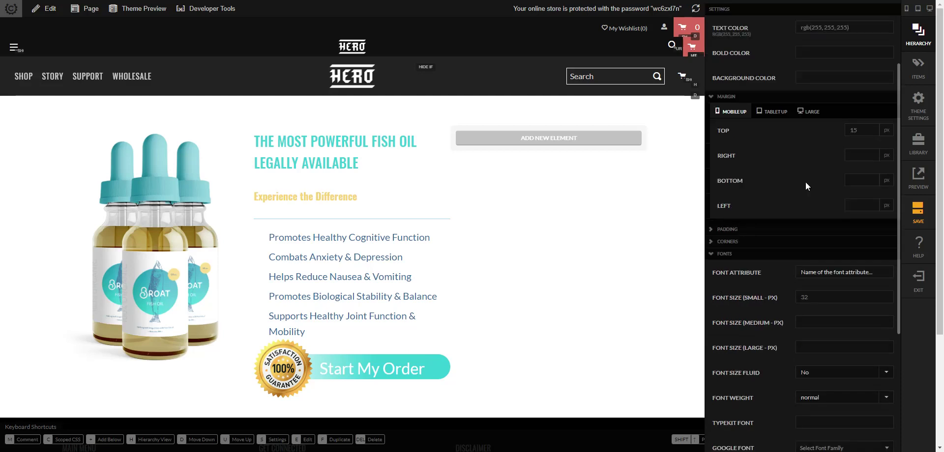
{"action": "left_click", "coordinate": [869, 132]}
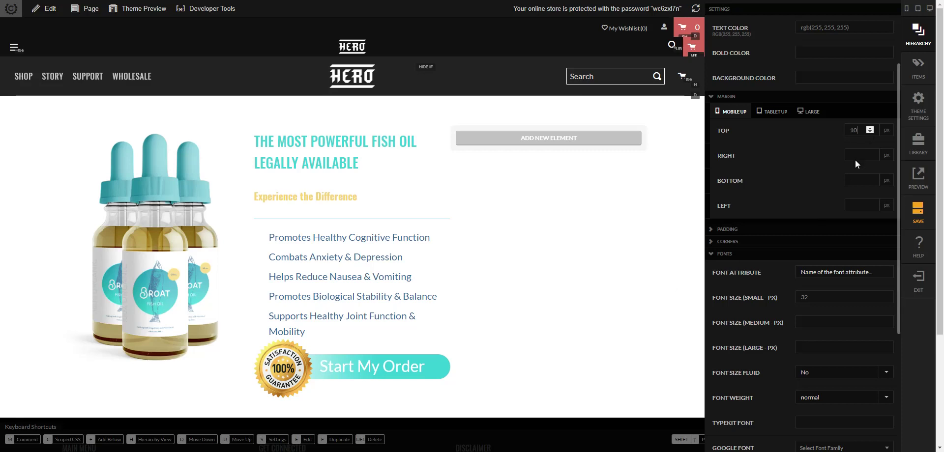
{"action": "left_click", "coordinate": [871, 127]}
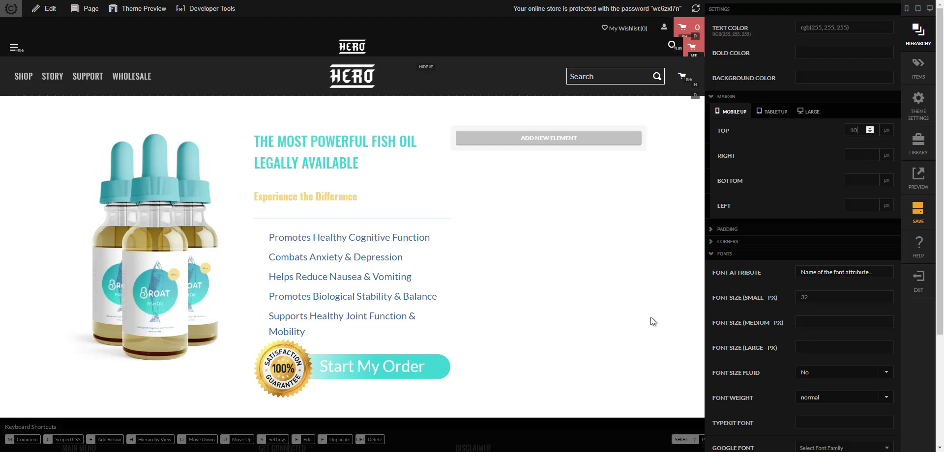
{"action": "left_click", "coordinate": [569, 355]}
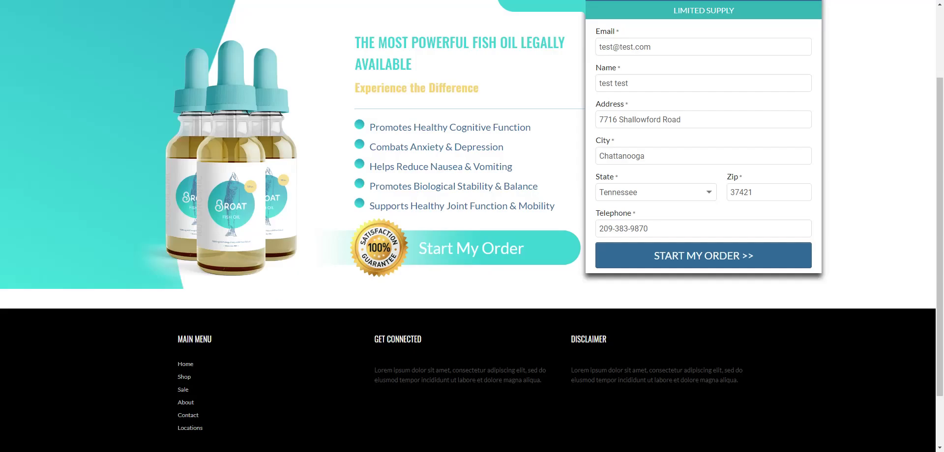
- Scroll up the Broat reference page to see the logo and Get Your Order Started header
{"action": "scroll", "coordinate": [543, 152], "scroll_direction": "up", "scroll_amount": 2}
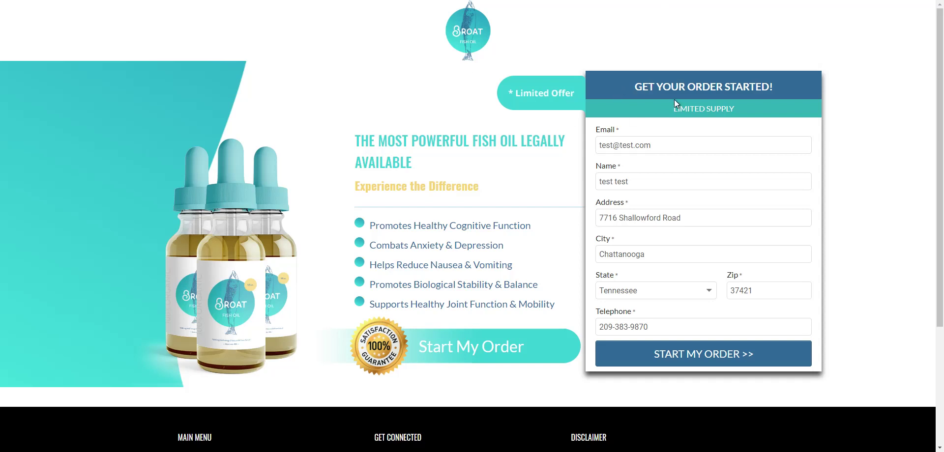
- Highlight the order form heading text on the reference page, then clear the selection
{"action": "left_click_drag", "start_coordinate": [645, 90], "coordinate": [940, 105]}
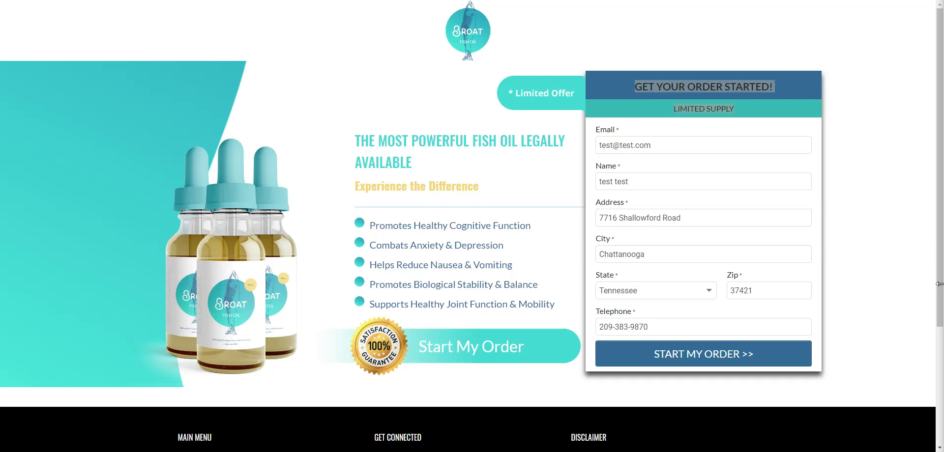
{"action": "left_click", "coordinate": [667, 111]}
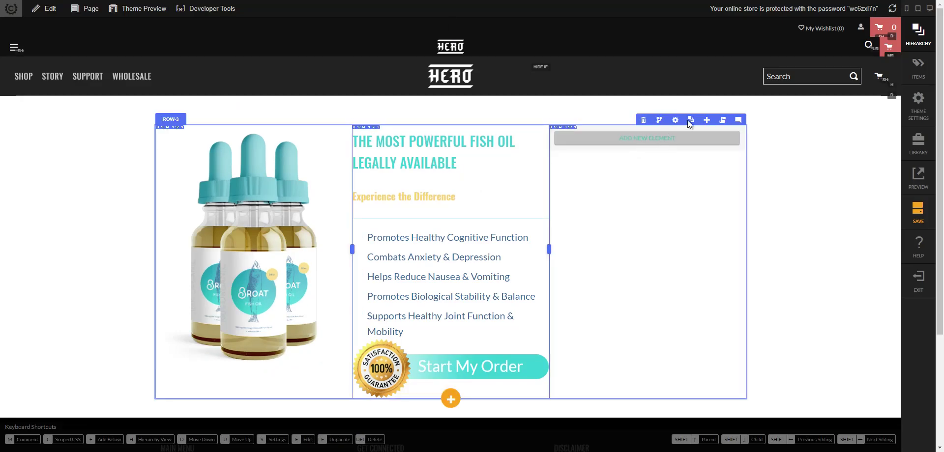
- Insert an Image element as a child of Column 3 from the Hierarchy
{"action": "key", "text": "h"}
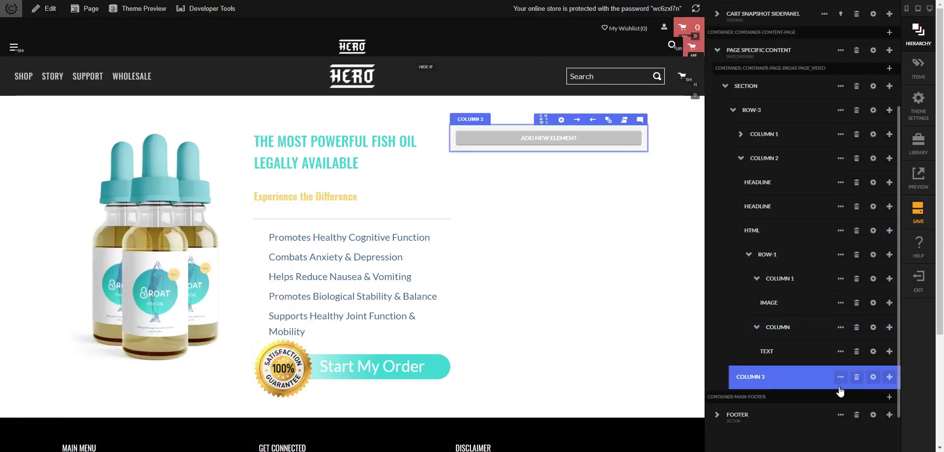
{"action": "left_click", "coordinate": [889, 377]}
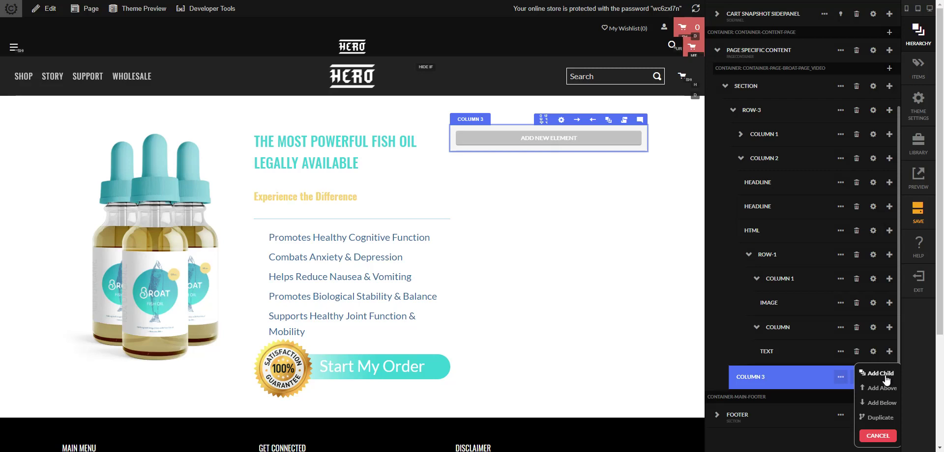
{"action": "left_click", "coordinate": [880, 373]}
{"action": "type", "text": "image"}
{"action": "key", "text": "Down"}
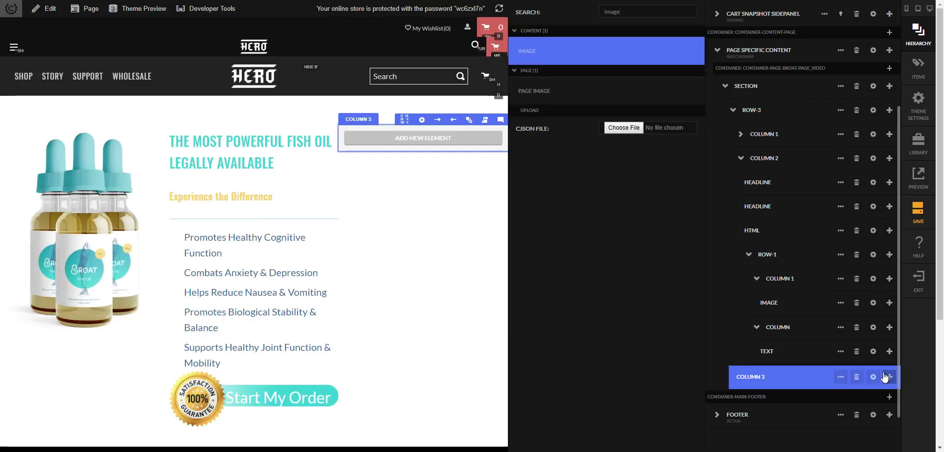
{"action": "key", "text": "Return"}
- Add a Text Block directly below the 350x150 placeholder image
{"action": "scroll", "coordinate": [768, 335], "scroll_direction": "down", "scroll_amount": 2}
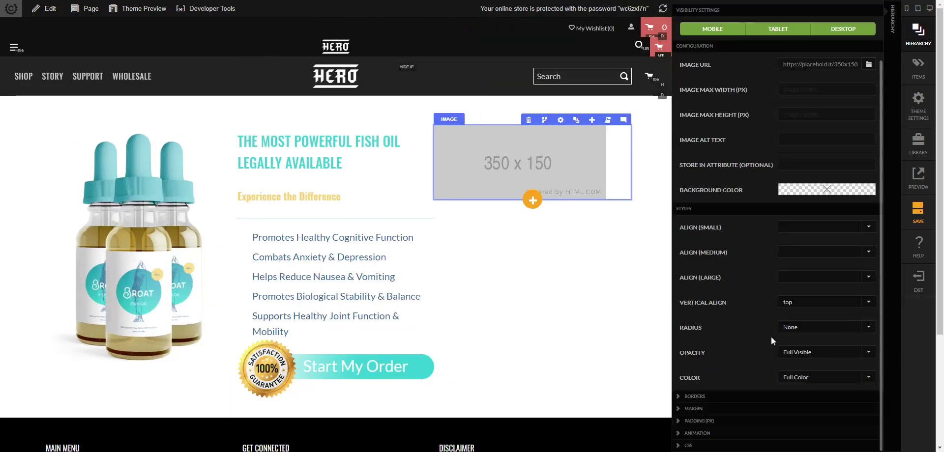
{"action": "left_click", "coordinate": [896, 358]}
{"action": "scroll", "coordinate": [872, 379], "scroll_direction": "down", "scroll_amount": 3}
{"action": "left_click", "coordinate": [842, 408]}
{"action": "left_click", "coordinate": [889, 406]}
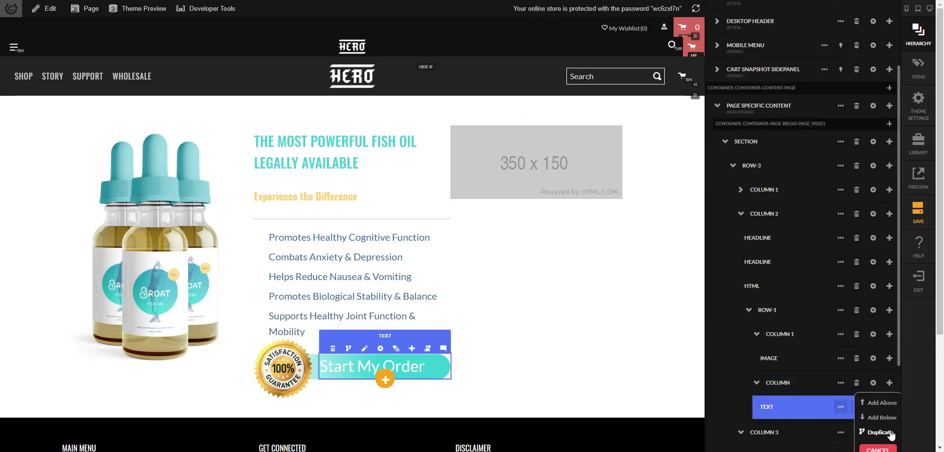
{"action": "left_click", "coordinate": [891, 423]}
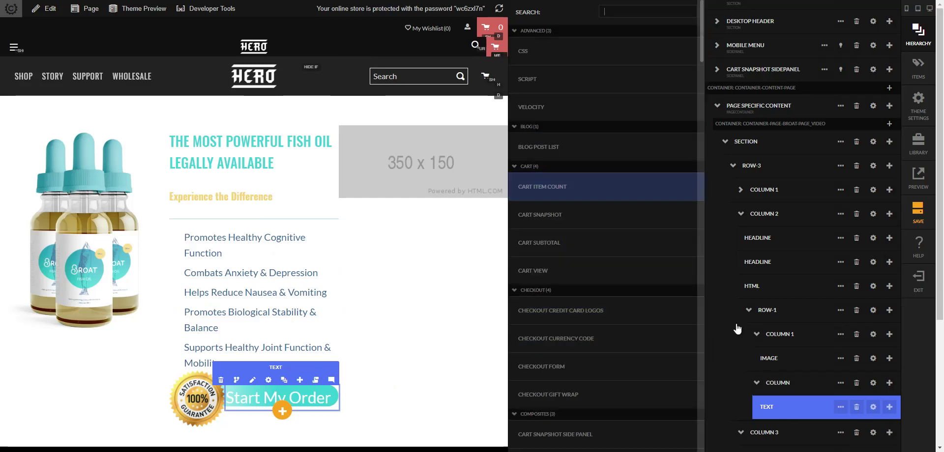
{"action": "scroll", "coordinate": [727, 285], "scroll_direction": "down", "scroll_amount": 3}
{"action": "left_click", "coordinate": [888, 328]}
{"action": "left_click", "coordinate": [890, 346]}
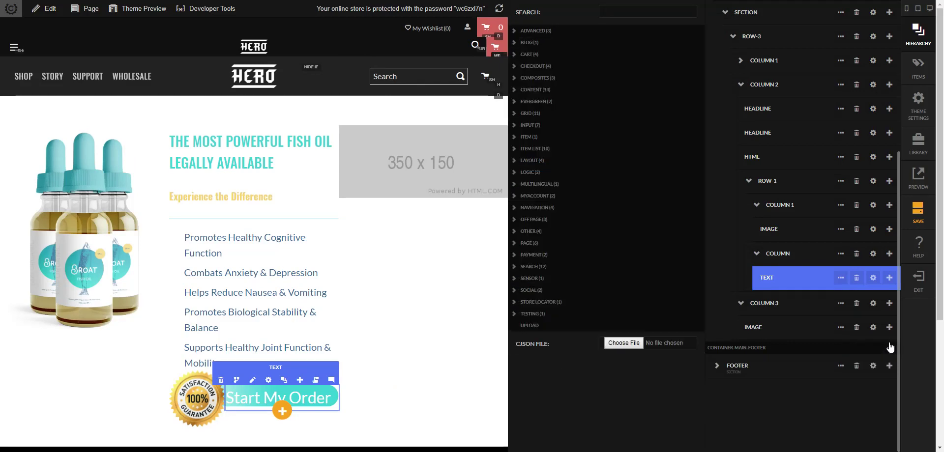
{"action": "type", "text": "textblock"}
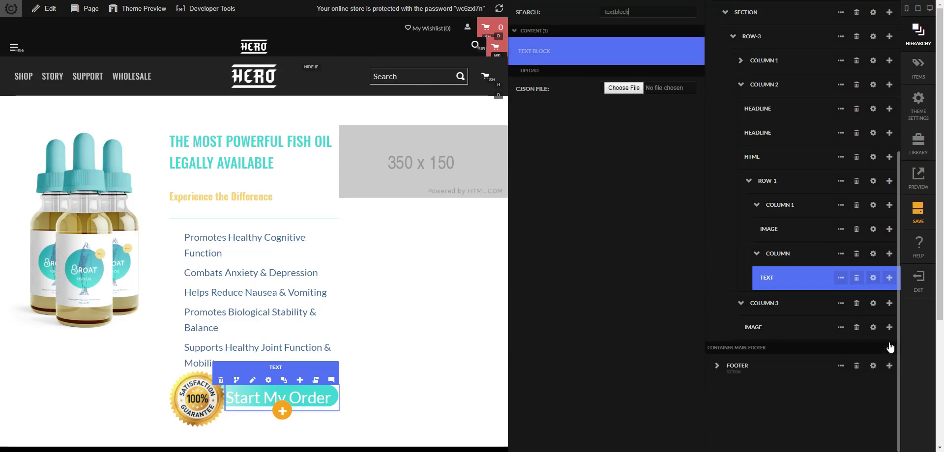
{"action": "key", "text": "Return"}
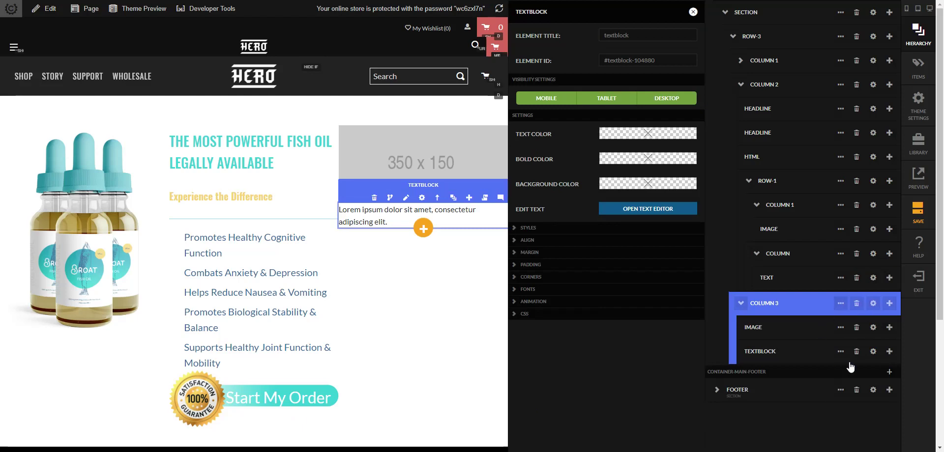
- Duplicate the text block to make a second Lorem ipsum block
{"action": "left_click", "coordinate": [889, 352]}
{"action": "left_click", "coordinate": [894, 378]}
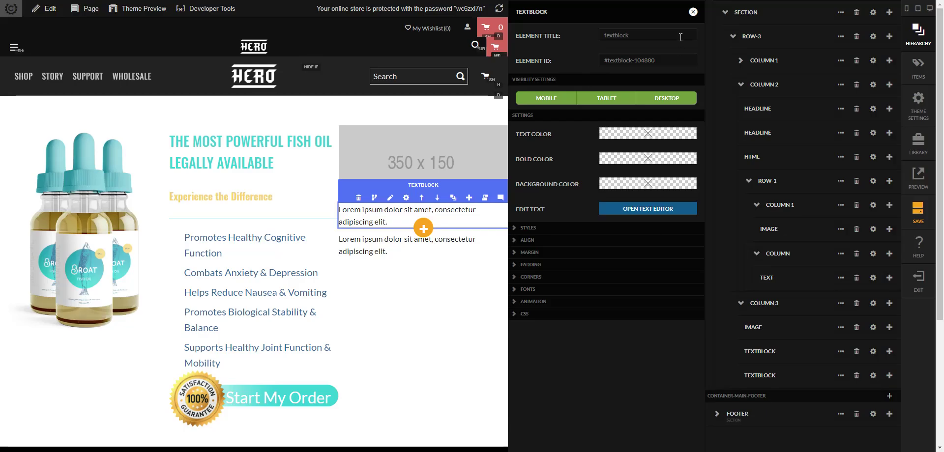
{"action": "left_click", "coordinate": [693, 12]}
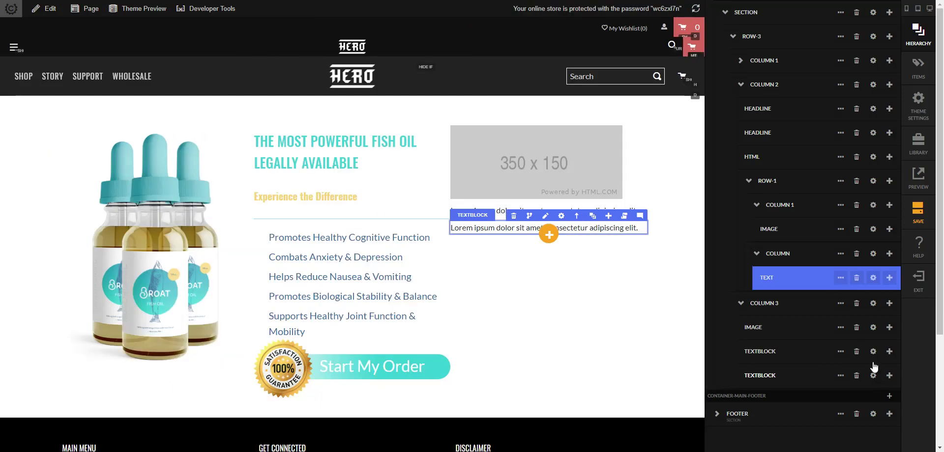
- Upload limited-offer.png and set it as the placeholder image's source
{"action": "left_click", "coordinate": [873, 327]}
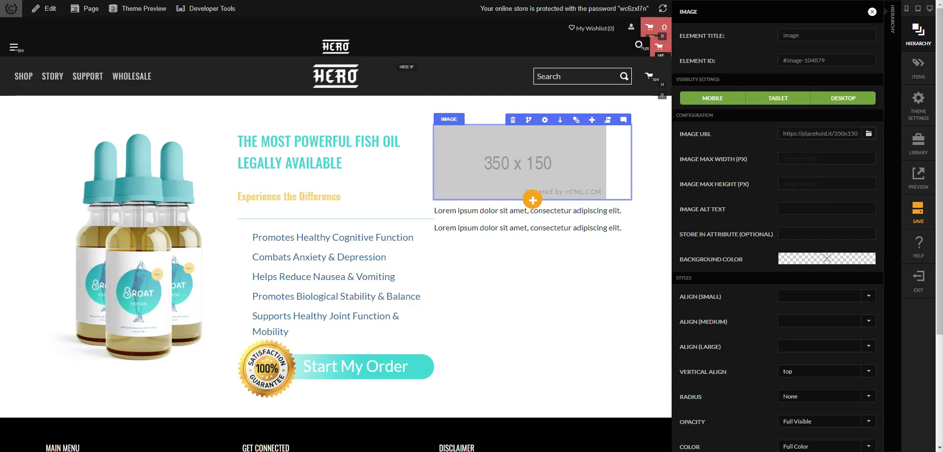
{"action": "left_click", "coordinate": [524, 162]}
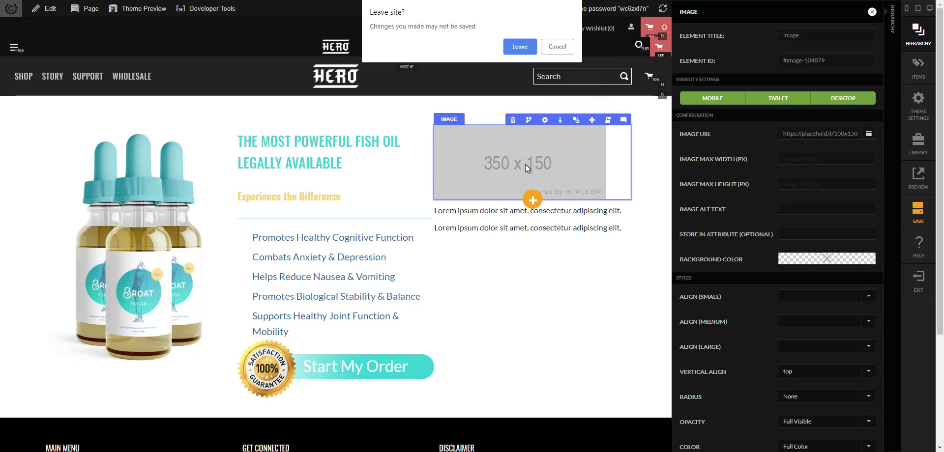
{"action": "left_click", "coordinate": [565, 49]}
{"action": "key", "text": "Escape"}
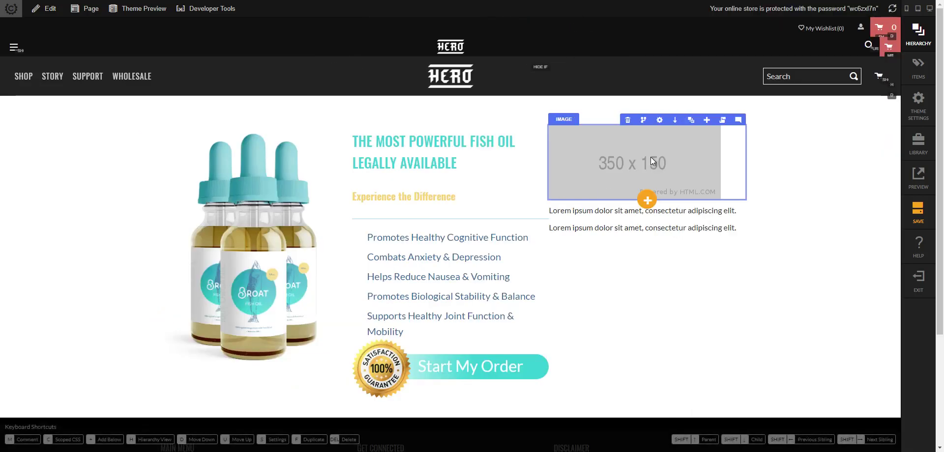
{"action": "left_click", "coordinate": [657, 121]}
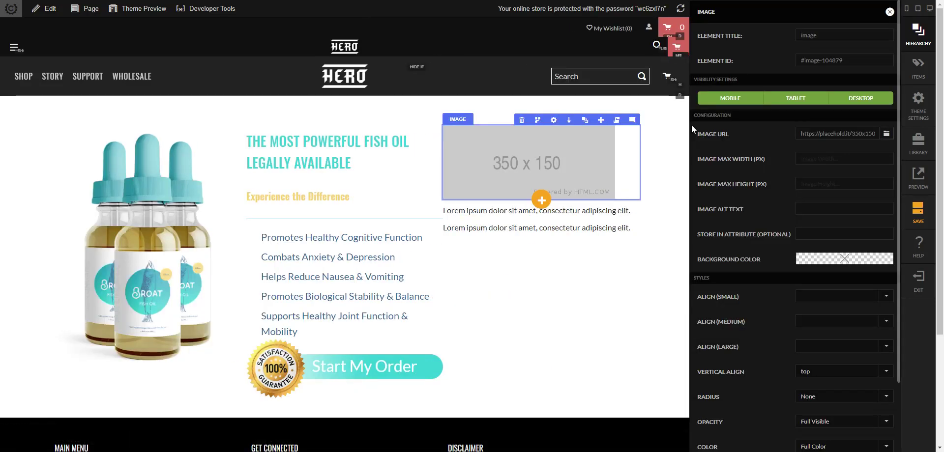
{"action": "left_click", "coordinate": [886, 134]}
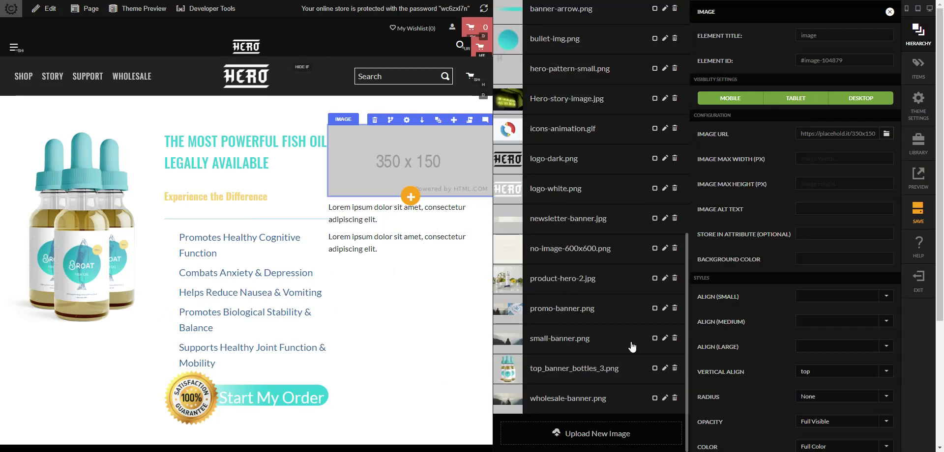
{"action": "left_click_drag", "start_coordinate": [839, 271], "coordinate": [578, 431]}
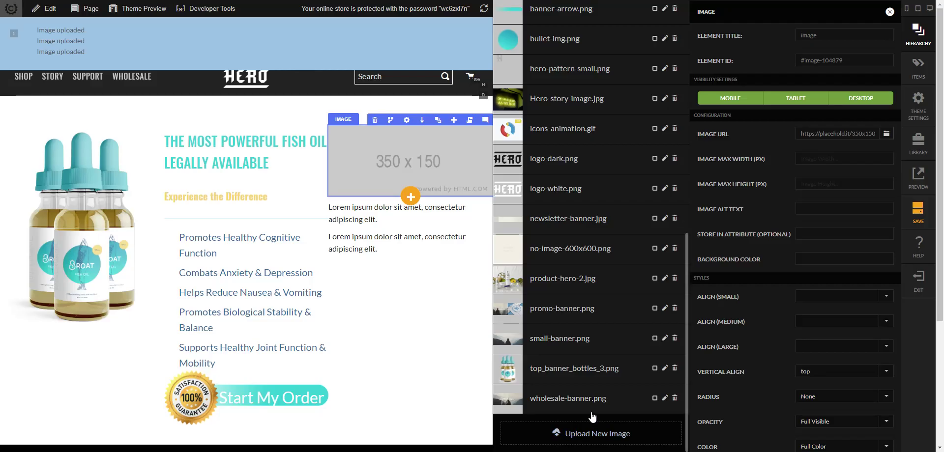
{"action": "left_click", "coordinate": [632, 22]}
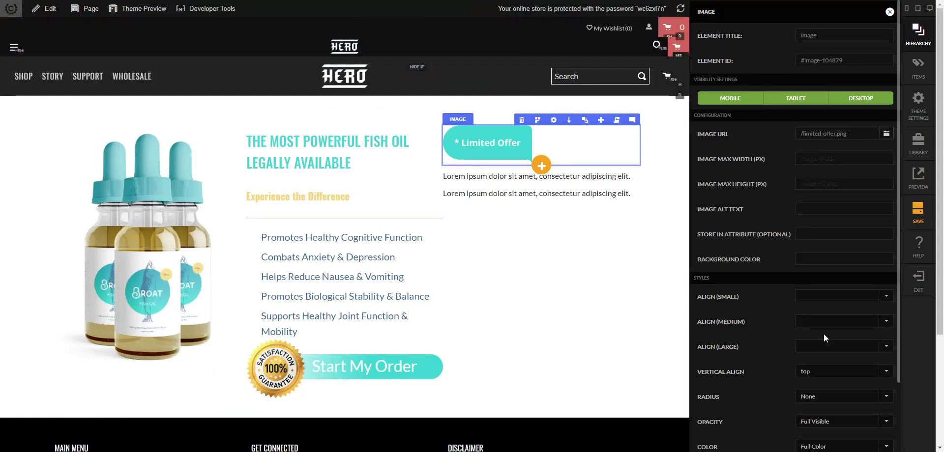
- Cap the Limited Offer image's max width at 180 px
{"action": "scroll", "coordinate": [766, 341], "scroll_direction": "down", "scroll_amount": 2}
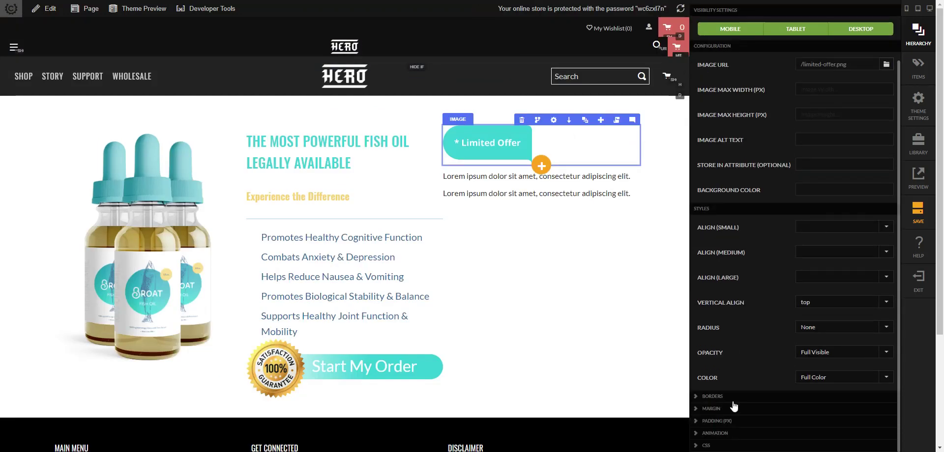
{"action": "scroll", "coordinate": [880, 327], "scroll_direction": "down", "scroll_amount": 3}
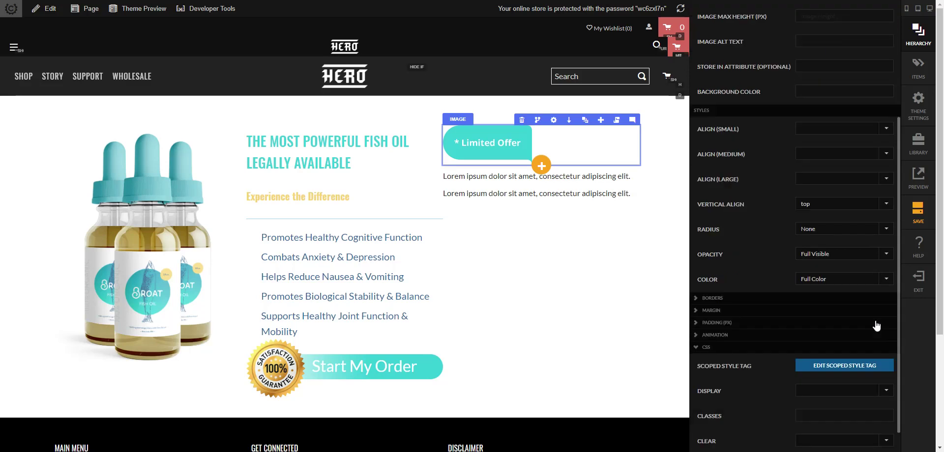
{"action": "scroll", "coordinate": [886, 291], "scroll_direction": "up", "scroll_amount": 6}
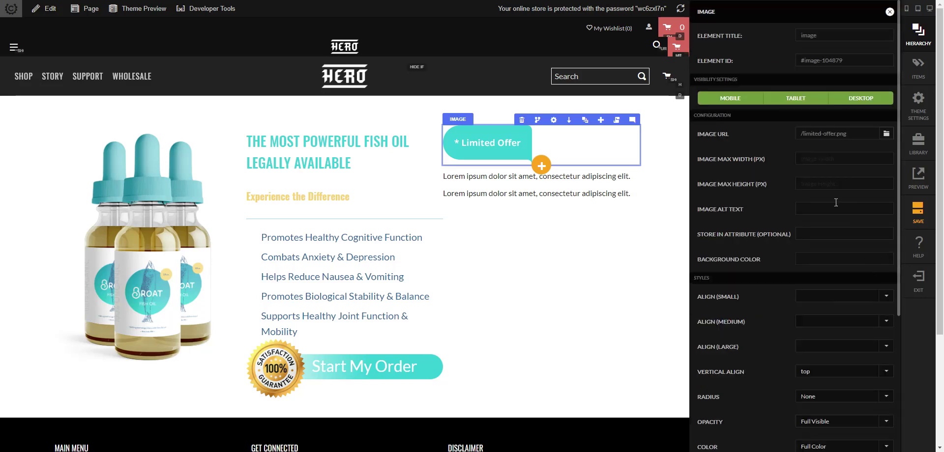
{"action": "left_click", "coordinate": [820, 158]}
{"action": "type", "text": "180"}
{"action": "key", "text": "Tab"}
{"action": "scroll", "coordinate": [829, 185], "scroll_direction": "down", "scroll_amount": 5}
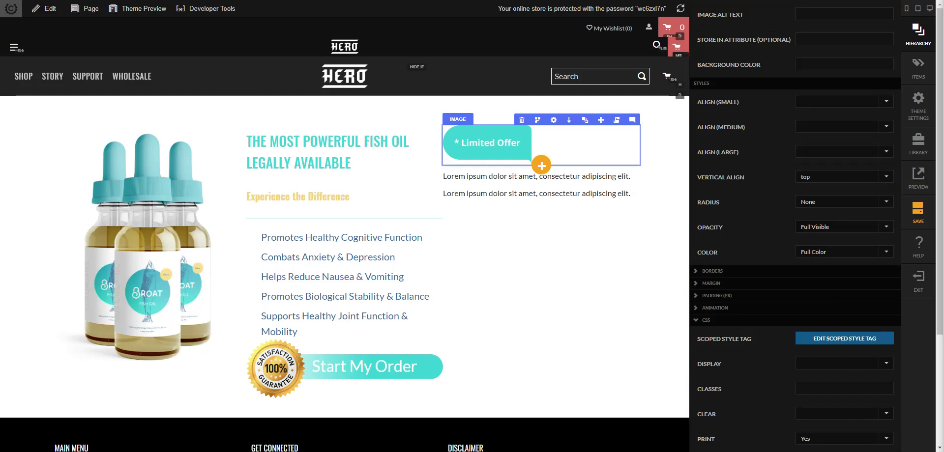
- Paste 'position: absolute; left: -180px; top: 10px;' into the badge's scoped style ALL box
{"action": "left_click", "coordinate": [820, 341]}
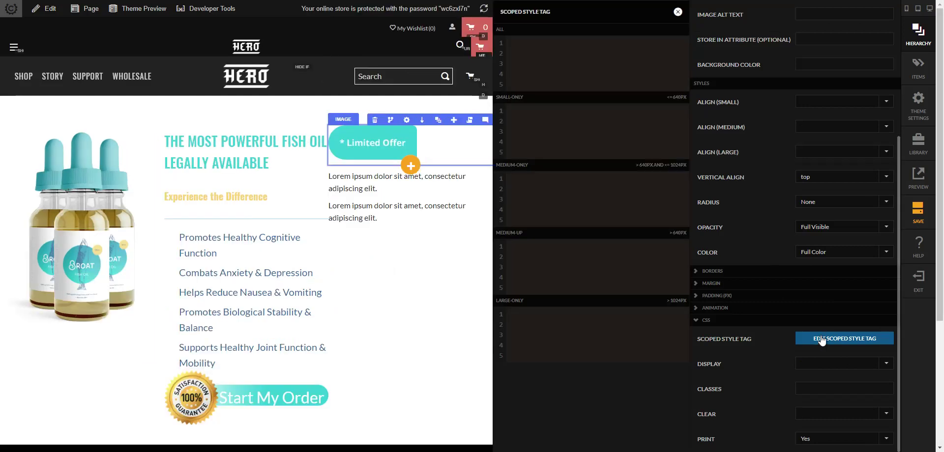
{"action": "left_click", "coordinate": [531, 37]}
{"action": "type", "text": "{     position: absolute;     left: -180px;     top: 10px; }"}
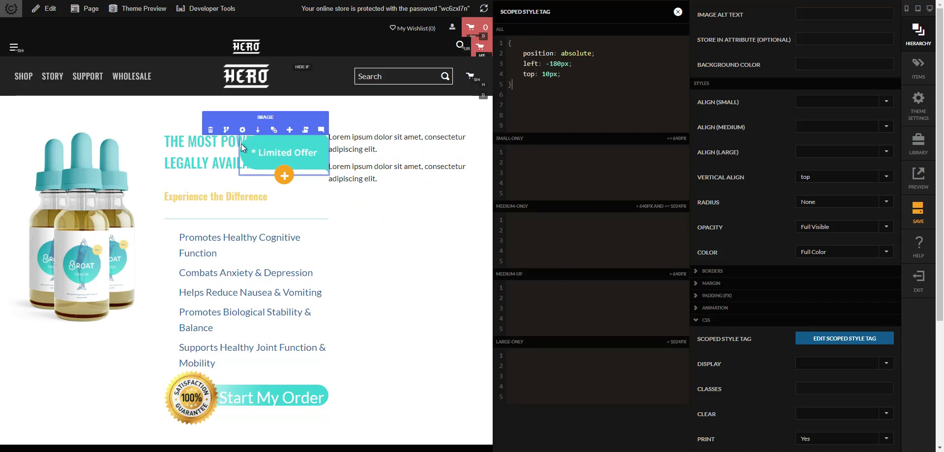
{"action": "left_click", "coordinate": [473, 249]}
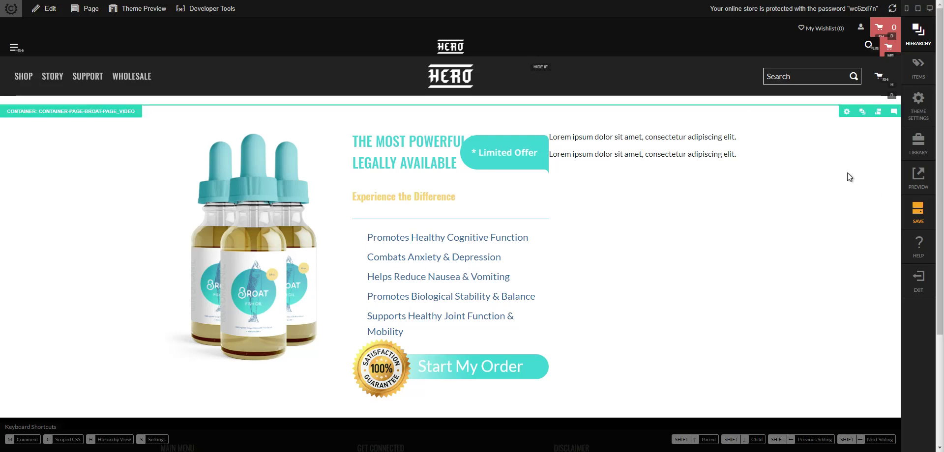
- Change the first text block to read 'Get Your Order Started'
{"action": "left_click", "coordinate": [622, 136]}
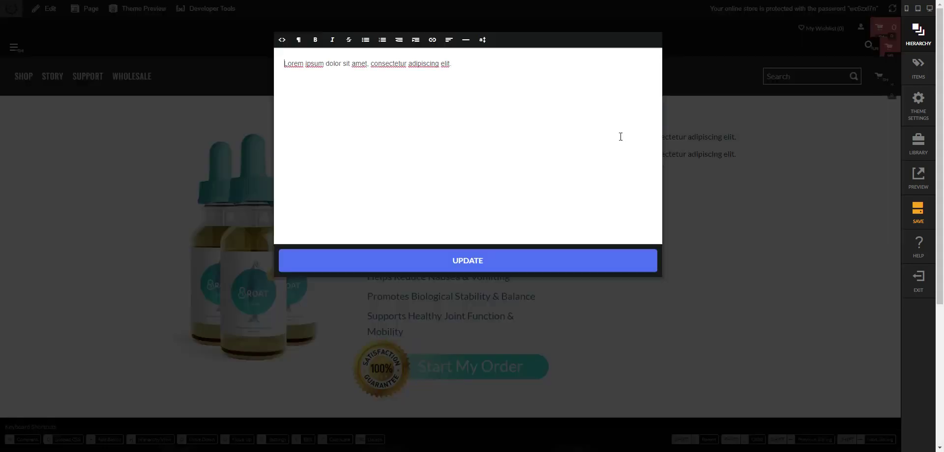
{"action": "key", "text": "ctrl+a"}
{"action": "type", "text": "Get"}
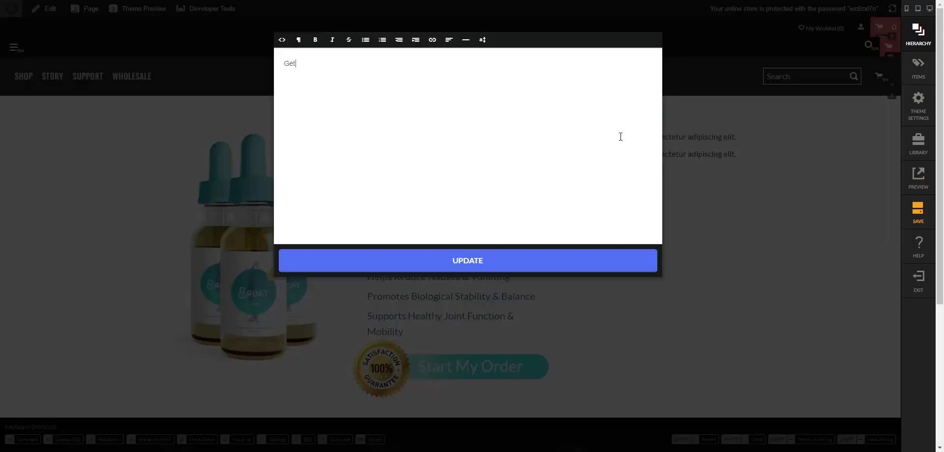
{"action": "type", "text": " Your Order Started"}
{"action": "left_click", "coordinate": [637, 259]}
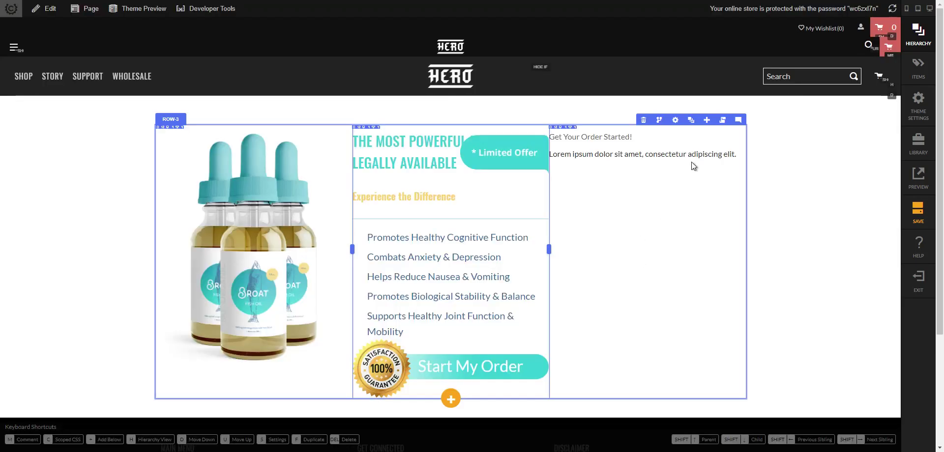
- Replace the second placeholder block's text with 'Limited Supply'
{"action": "left_click", "coordinate": [645, 159]}
{"action": "double_click", "coordinate": [672, 156]}
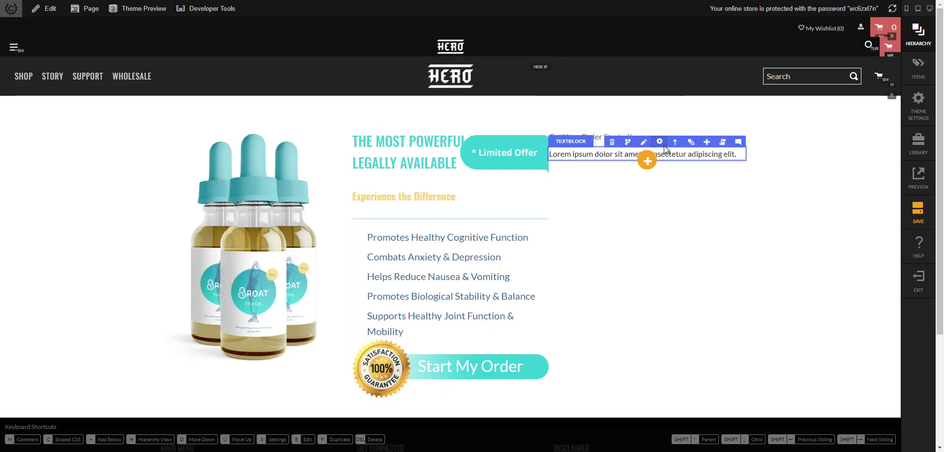
{"action": "left_click", "coordinate": [643, 142]}
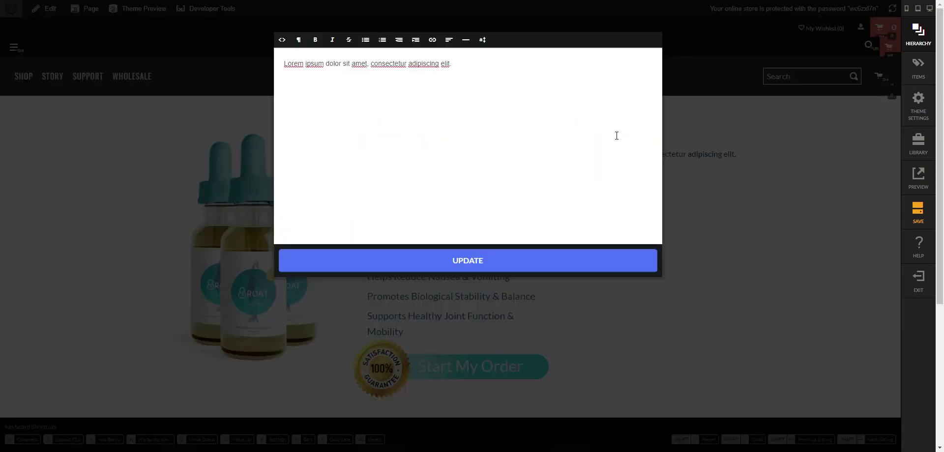
{"action": "key", "text": "ctrl+a"}
{"action": "type", "text": "Limited Sup"}
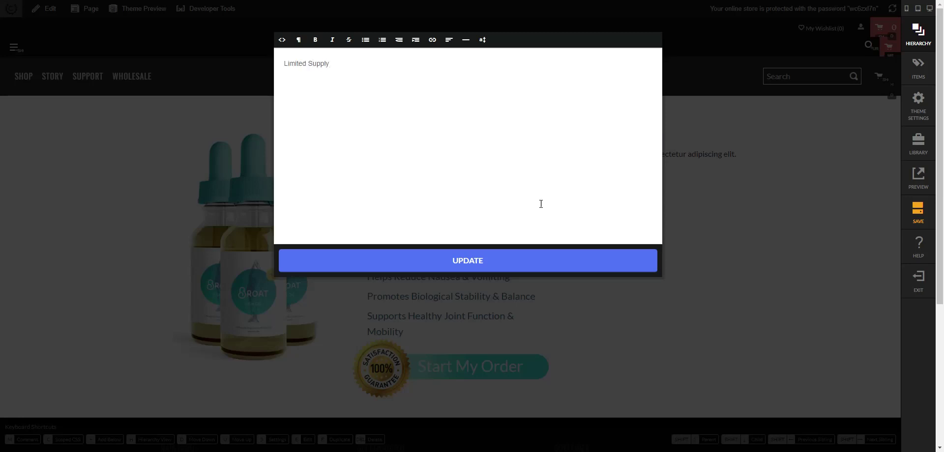
{"action": "left_click", "coordinate": [543, 264]}
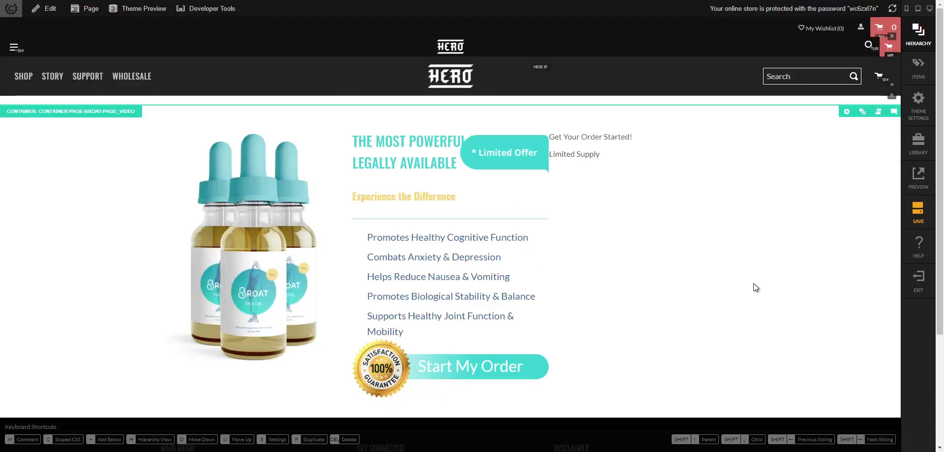
{"action": "mouse_move", "coordinate": [642, 143]}
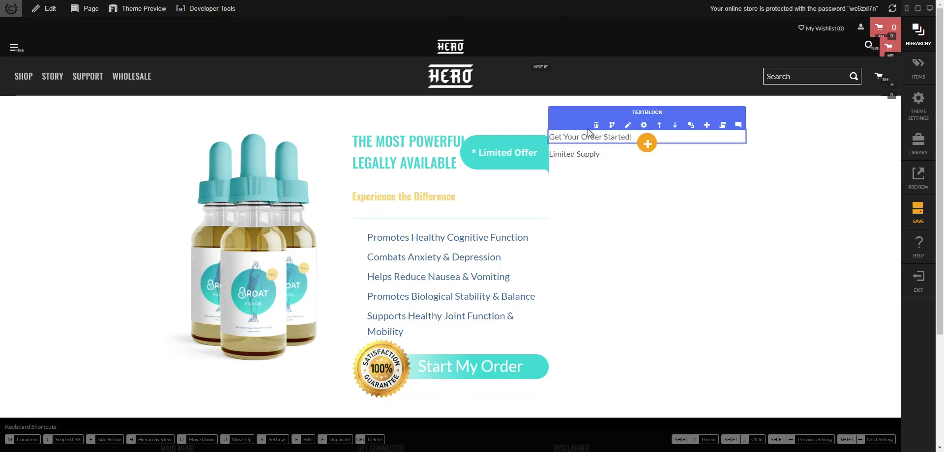
{"action": "left_click", "coordinate": [644, 125]}
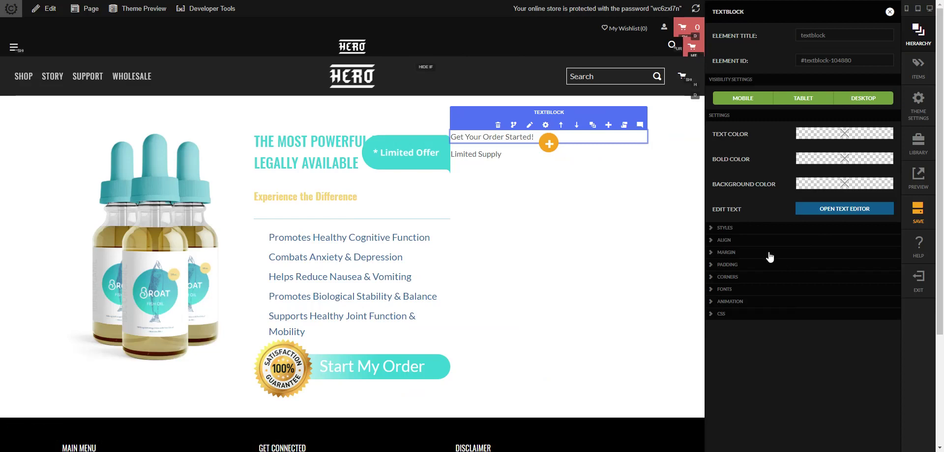
- Give the heading a blue rgb(49, 104, 155) background colour
{"action": "left_click", "coordinate": [825, 185]}
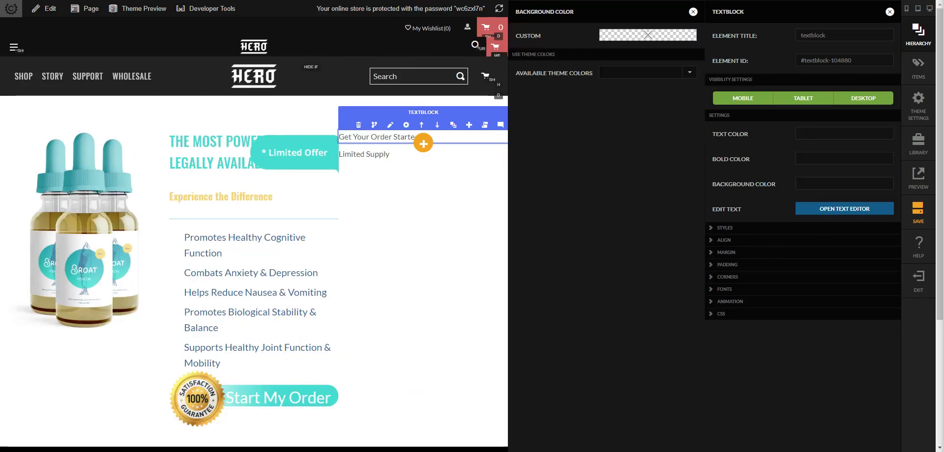
{"action": "left_click", "coordinate": [659, 35]}
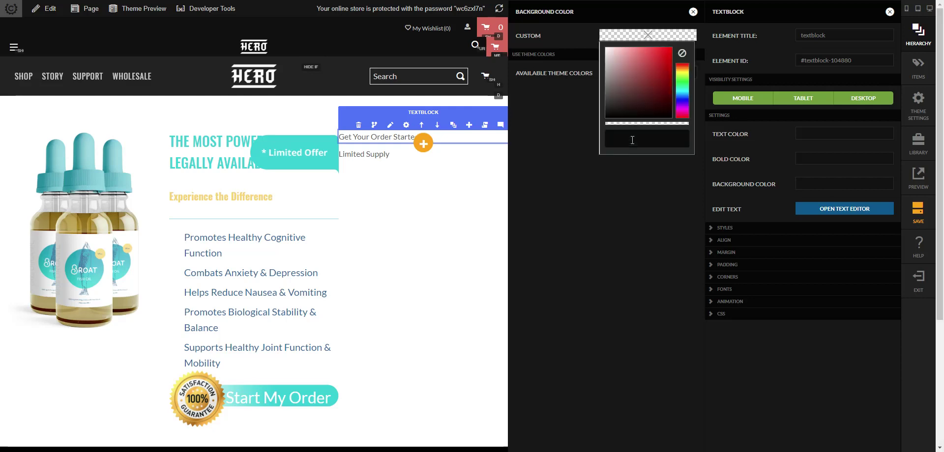
{"action": "left_click", "coordinate": [632, 139]}
{"action": "type", "text": "rgb(49, 104, 155)"}
{"action": "left_click", "coordinate": [630, 240]}
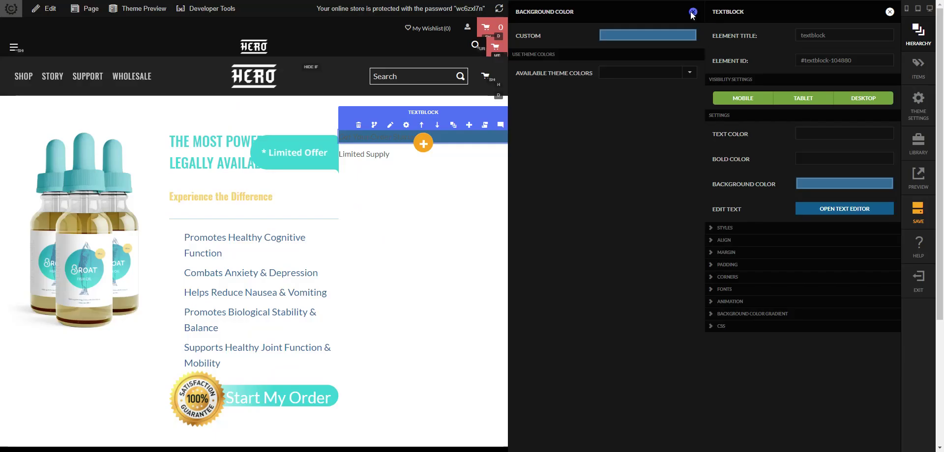
{"action": "left_click", "coordinate": [733, 79]}
- Set the heading's text colour to white, rgb(255, 255, 255)
{"action": "left_click", "coordinate": [822, 138]}
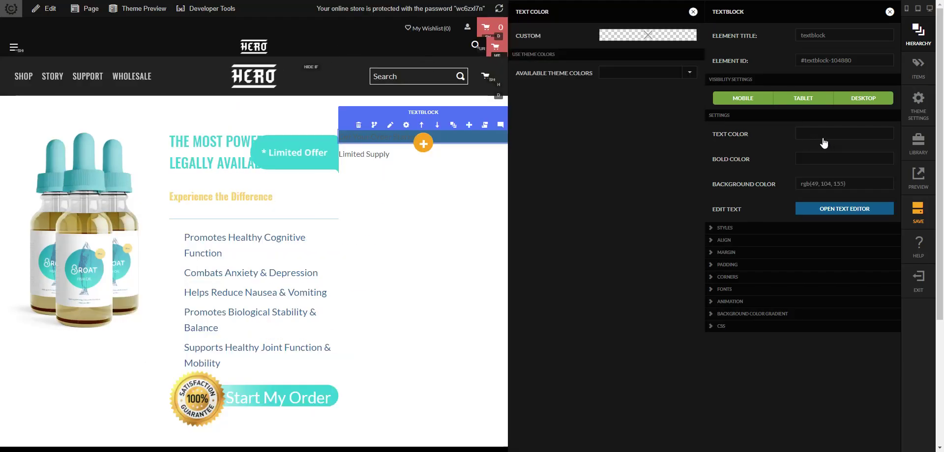
{"action": "left_click", "coordinate": [660, 38]}
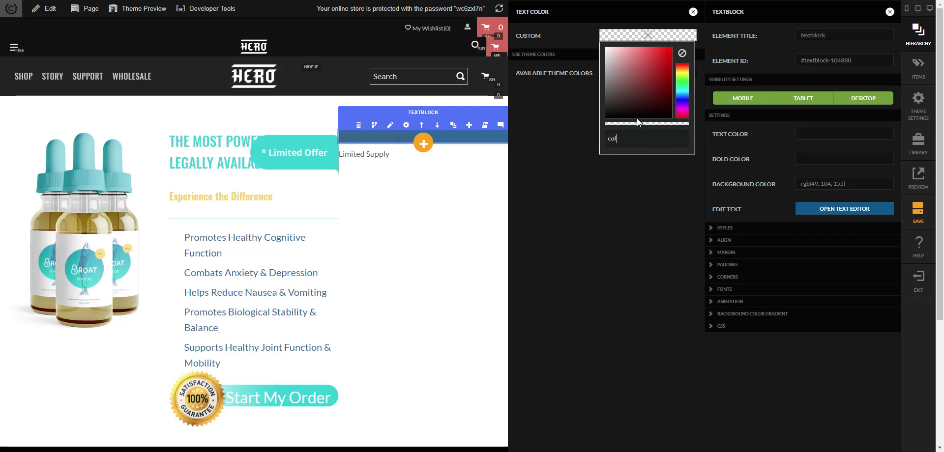
{"action": "left_click", "coordinate": [631, 147]}
{"action": "key", "text": "Return"}
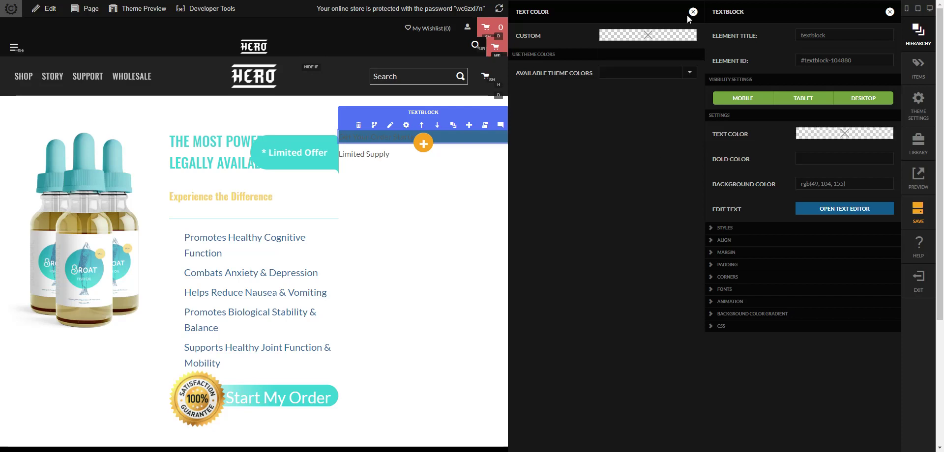
{"action": "left_click", "coordinate": [687, 38]}
{"action": "left_click", "coordinate": [650, 134]}
{"action": "type", "text": "rgb(255, 255, 255)"}
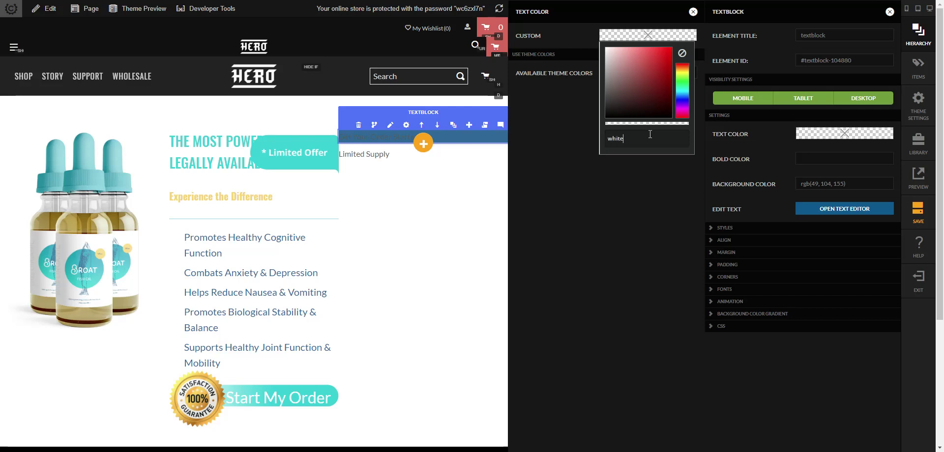
{"action": "left_click", "coordinate": [740, 304]}
{"action": "left_click", "coordinate": [674, 254]}
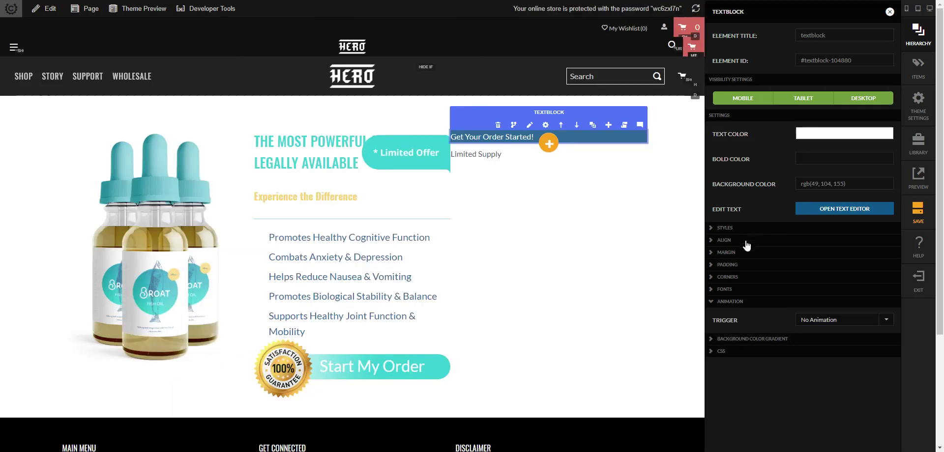
{"action": "left_click", "coordinate": [744, 241]}
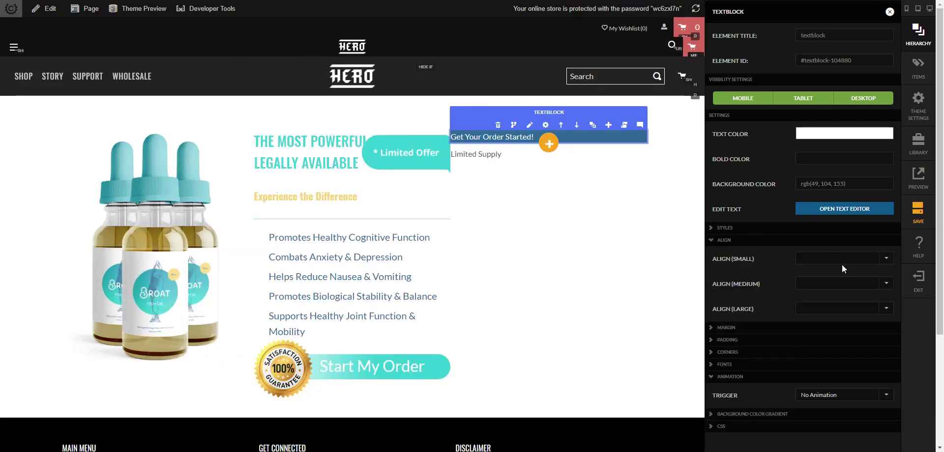
- Center the heading on small screens with 15 px top and bottom padding
{"action": "left_click", "coordinate": [841, 260]}
{"action": "left_click", "coordinate": [842, 287]}
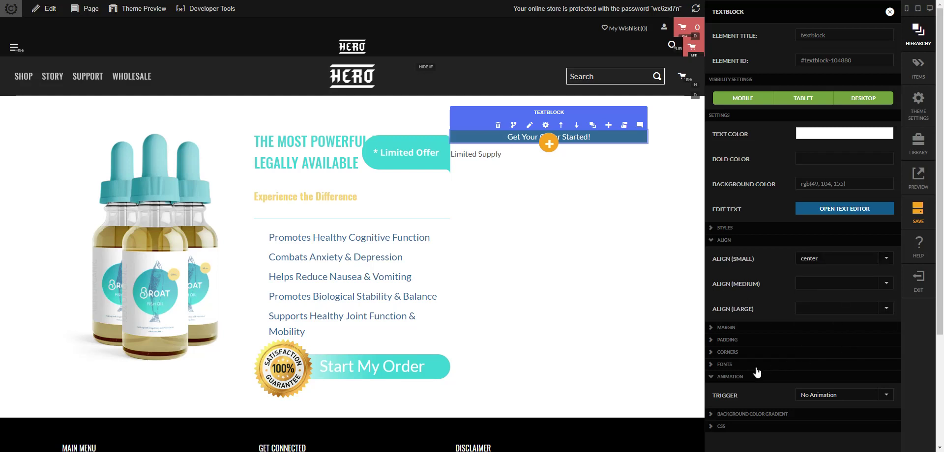
{"action": "left_click", "coordinate": [744, 340]}
{"action": "scroll", "coordinate": [831, 362], "scroll_direction": "down", "scroll_amount": 1}
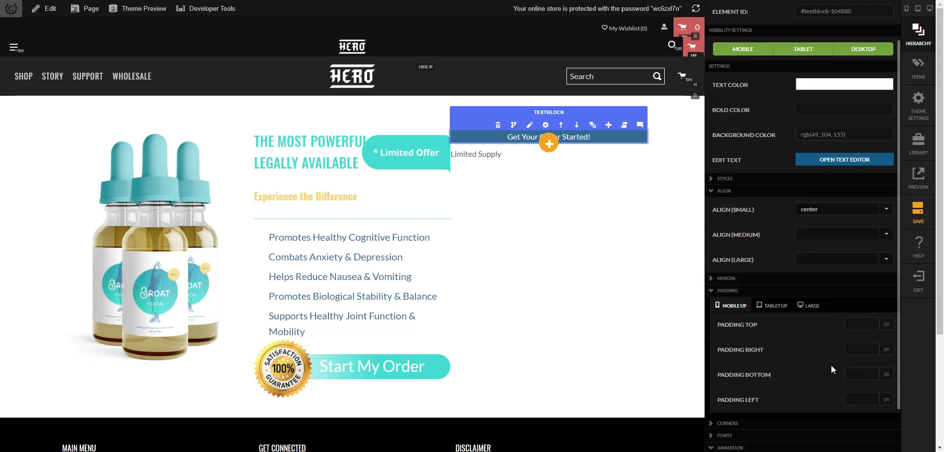
{"action": "left_click", "coordinate": [858, 324]}
{"action": "type", "text": "1515"}
{"action": "key", "text": "Tab"}
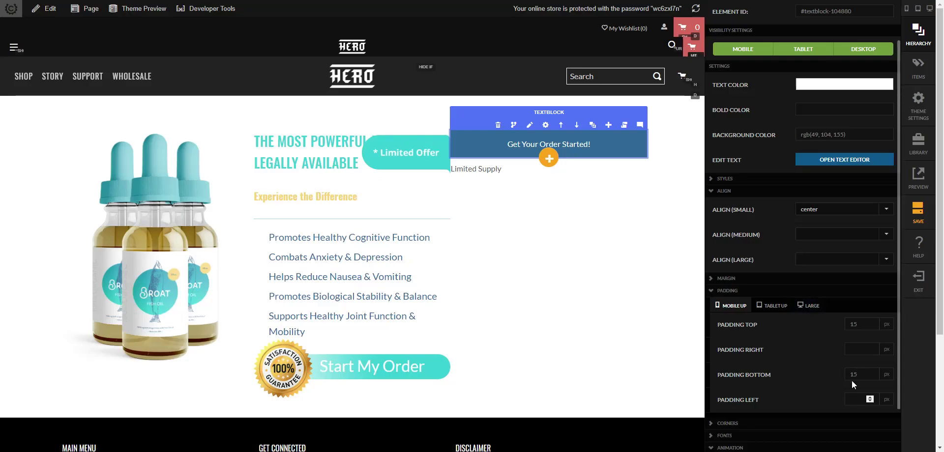
- Set the heading's font size to 21 px and weight to 700
{"action": "scroll", "coordinate": [852, 380], "scroll_direction": "down", "scroll_amount": 2}
{"action": "left_click", "coordinate": [760, 384]}
{"action": "scroll", "coordinate": [827, 377], "scroll_direction": "down", "scroll_amount": 3}
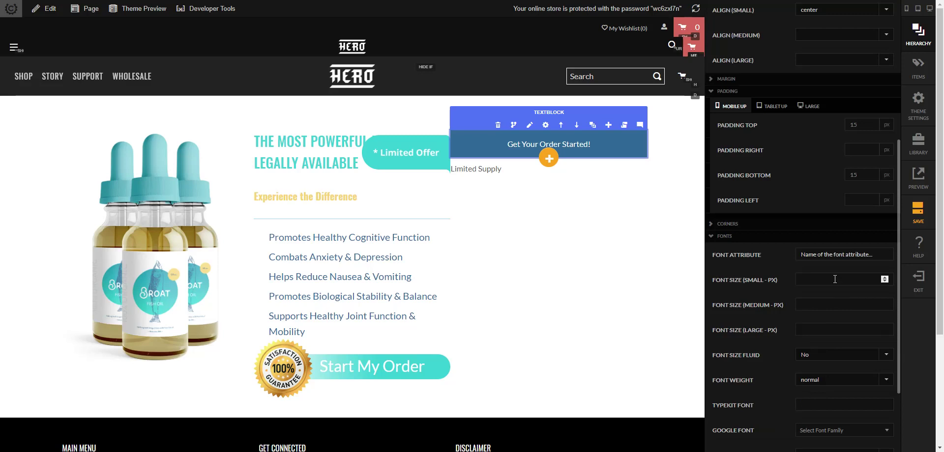
{"action": "left_click", "coordinate": [816, 284]}
{"action": "type", "text": "21"}
{"action": "key", "text": "Tab"}
{"action": "key", "text": "Tab"}
{"action": "key", "text": "Tab"}
{"action": "key", "text": "Tab"}
{"action": "key", "text": "Tab"}
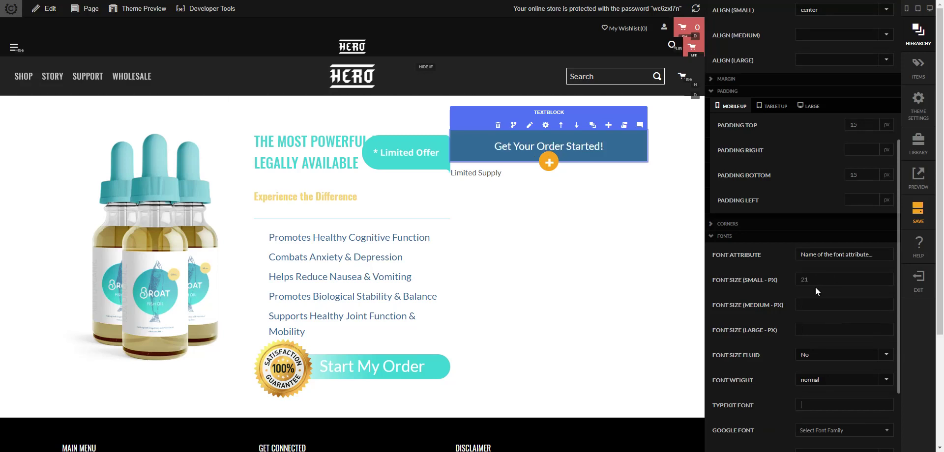
{"action": "left_click", "coordinate": [830, 379]}
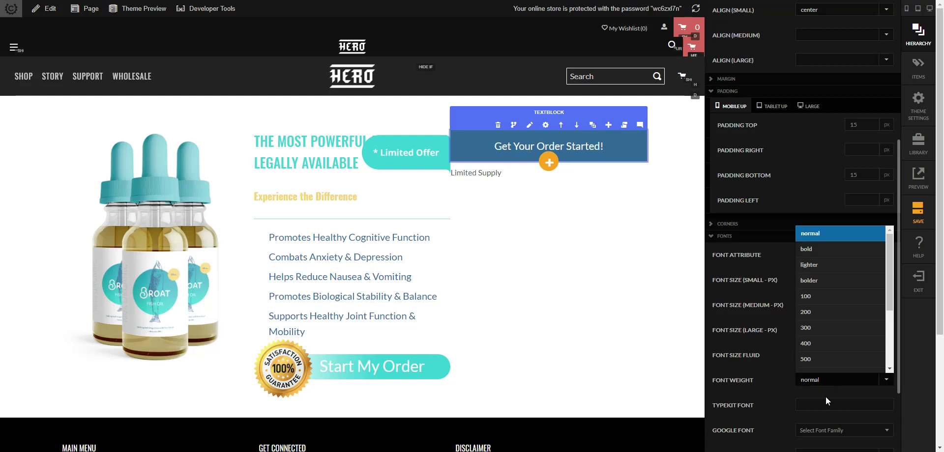
{"action": "scroll", "coordinate": [820, 344], "scroll_direction": "down", "scroll_amount": 2}
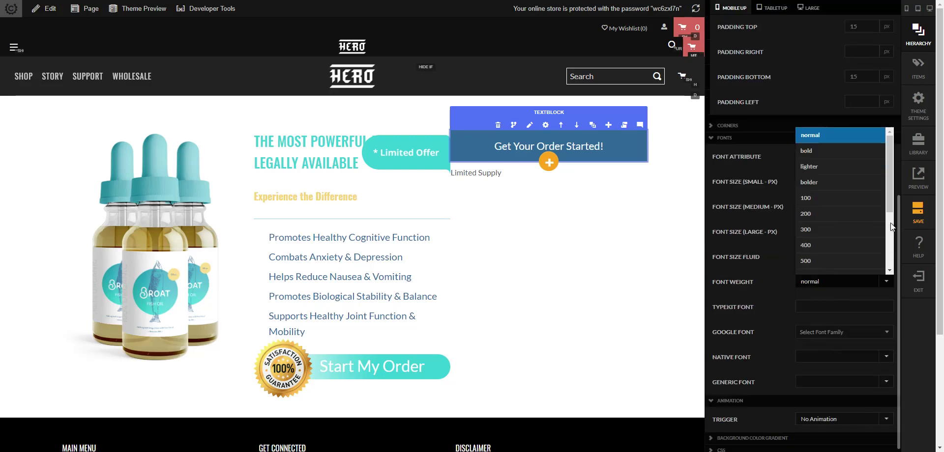
{"action": "left_click_drag", "start_coordinate": [888, 192], "coordinate": [888, 218]}
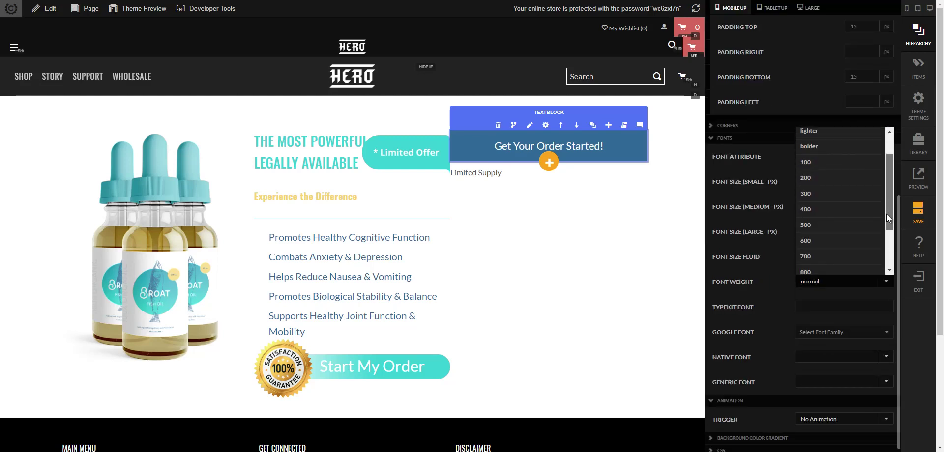
{"action": "left_click", "coordinate": [820, 257]}
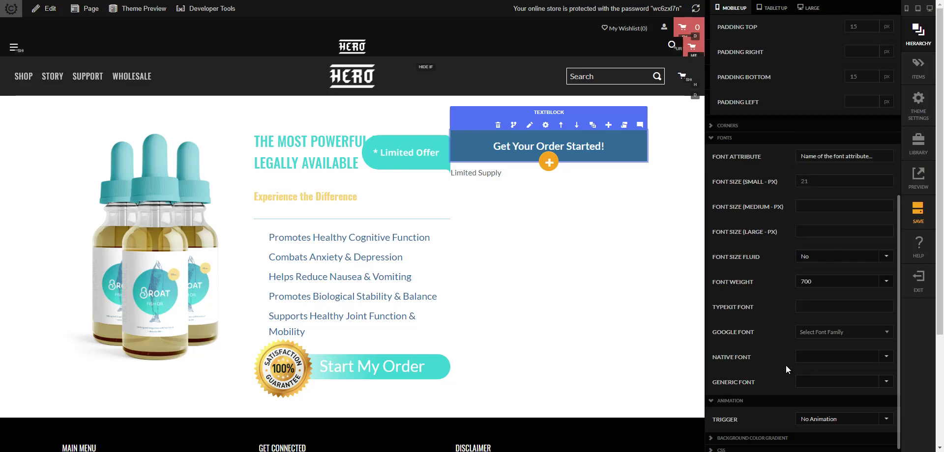
{"action": "scroll", "coordinate": [785, 314], "scroll_direction": "up", "scroll_amount": 7}
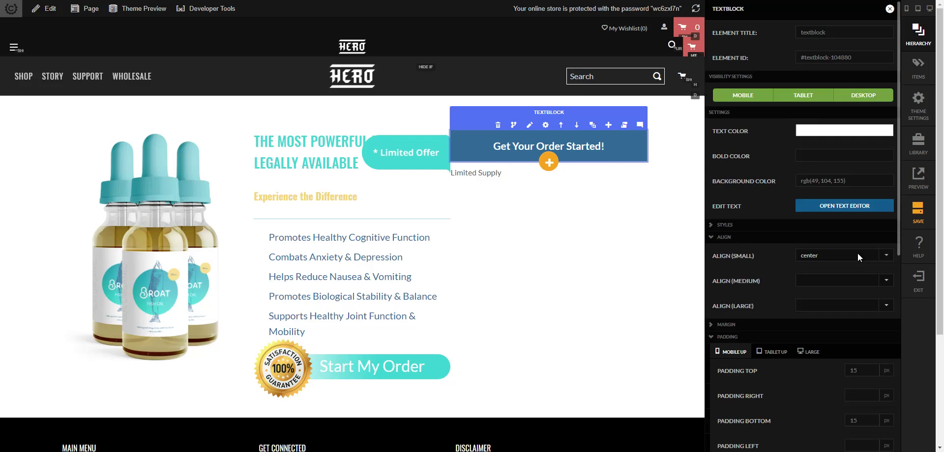
{"action": "left_click", "coordinate": [661, 231]}
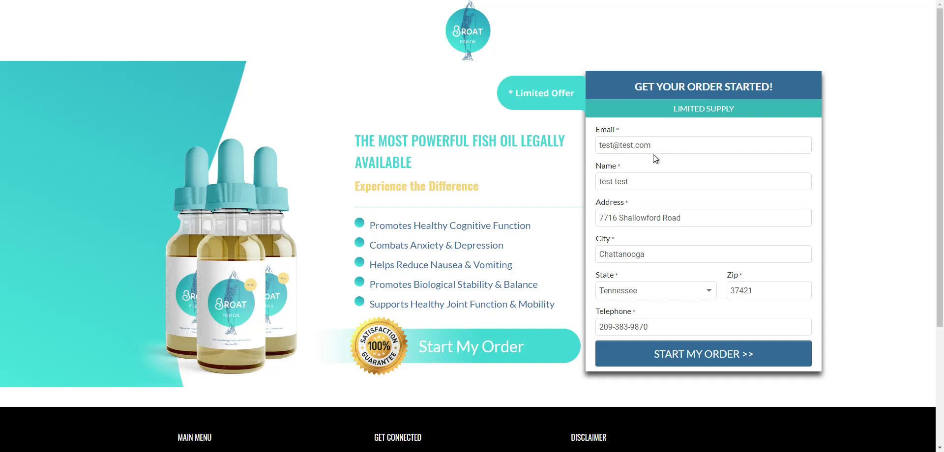
- Inspect the Limited Supply bar and sample its teal background, RGB 39, 176, 183
{"action": "right_click", "coordinate": [682, 107]}
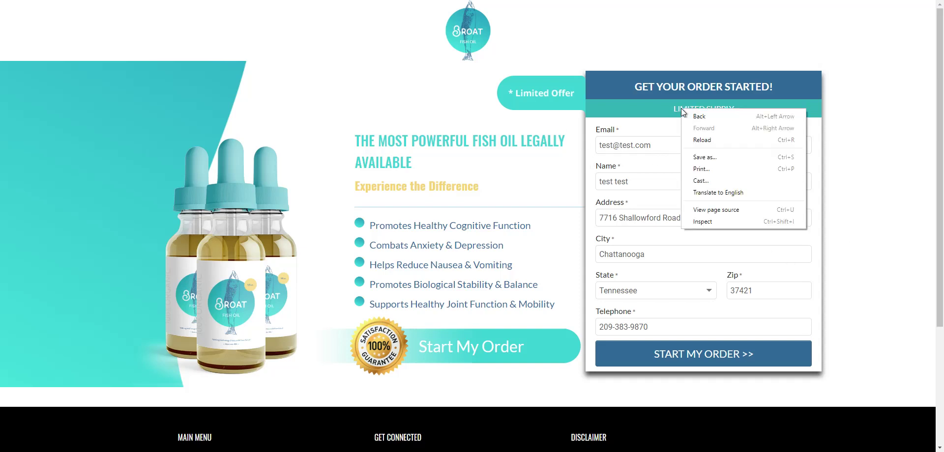
{"action": "left_click", "coordinate": [707, 223]}
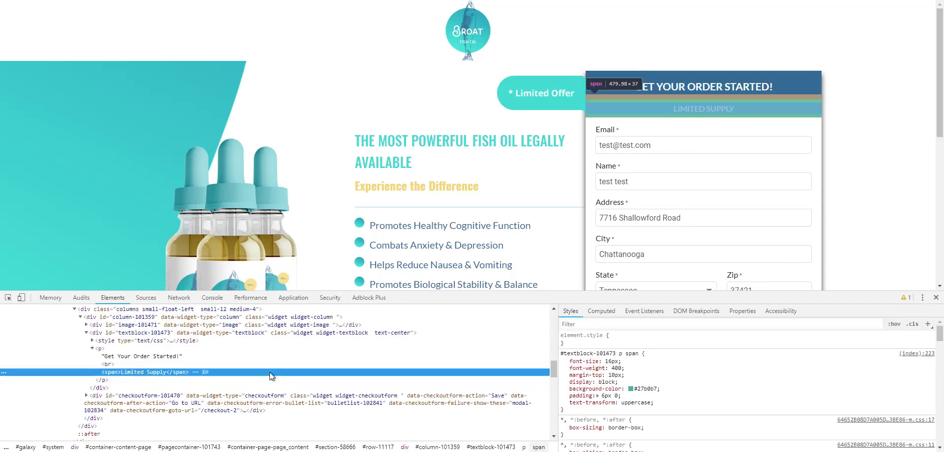
{"action": "left_click", "coordinate": [166, 334]}
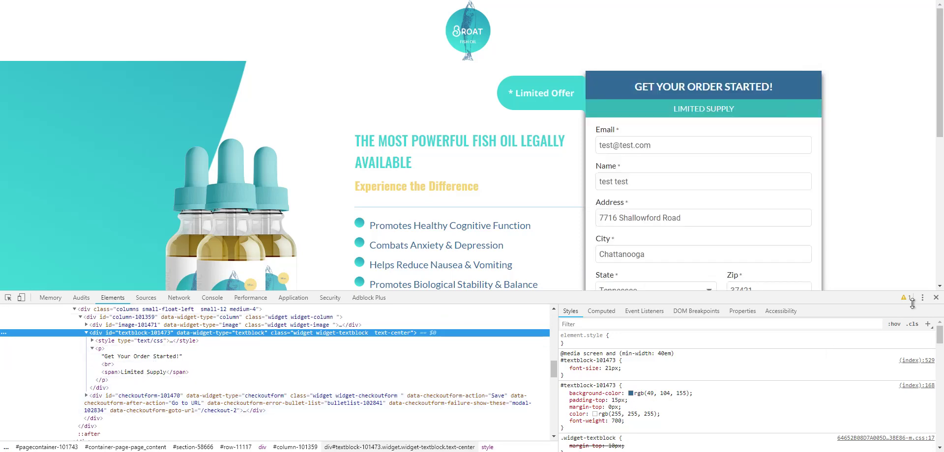
{"action": "left_click", "coordinate": [630, 394]}
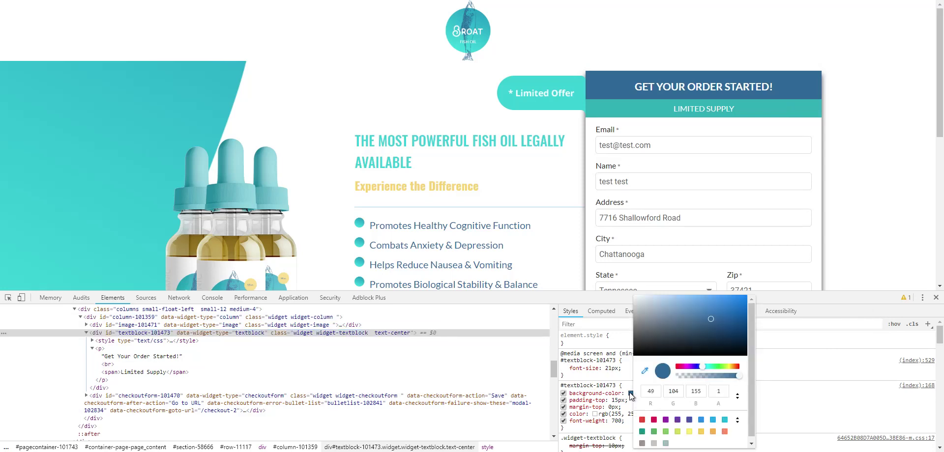
{"action": "left_click", "coordinate": [647, 372]}
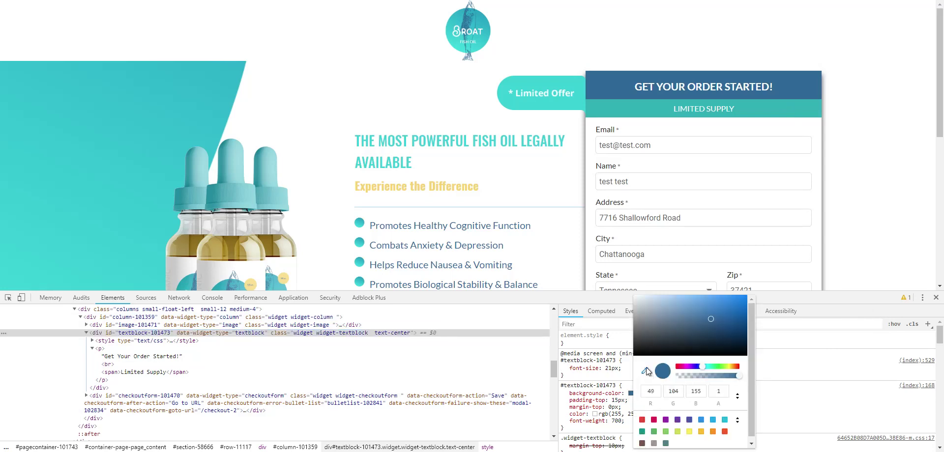
{"action": "left_click", "coordinate": [766, 109]}
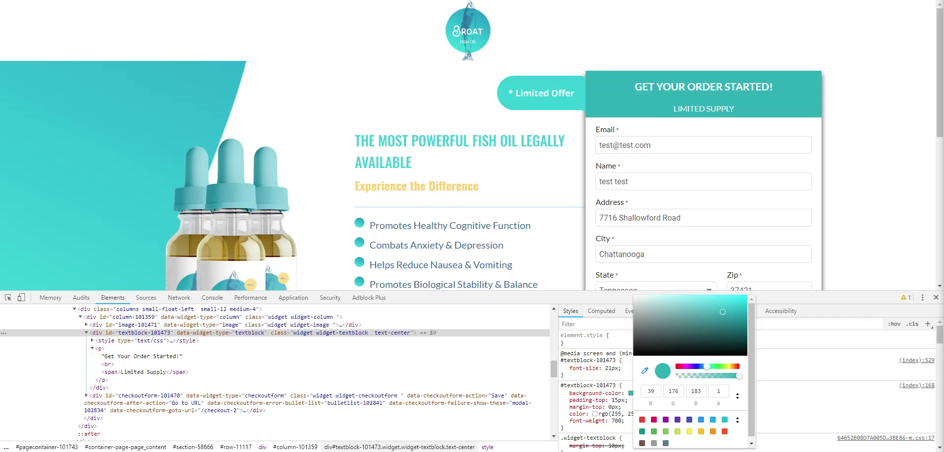
- Switch back to the Visual Builder tab
{"action": "right_click", "coordinate": [465, 1]}
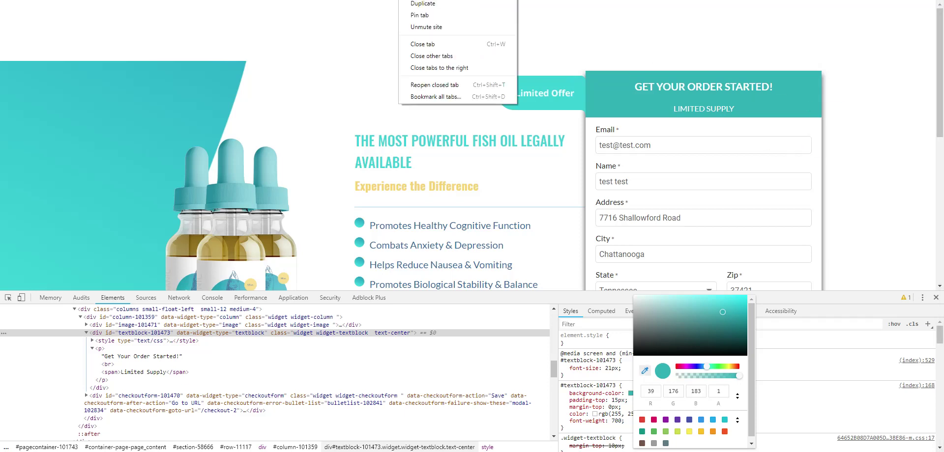
{"action": "left_click", "coordinate": [491, 58]}
{"action": "mouse_move", "coordinate": [620, 172]}
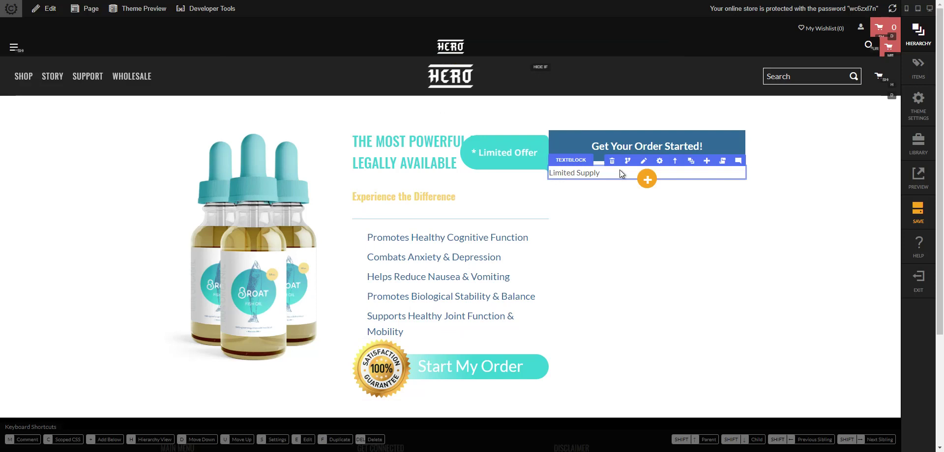
- Give the Limited Supply block a teal rgb(39, 176, 183) background
{"action": "left_click", "coordinate": [659, 161]}
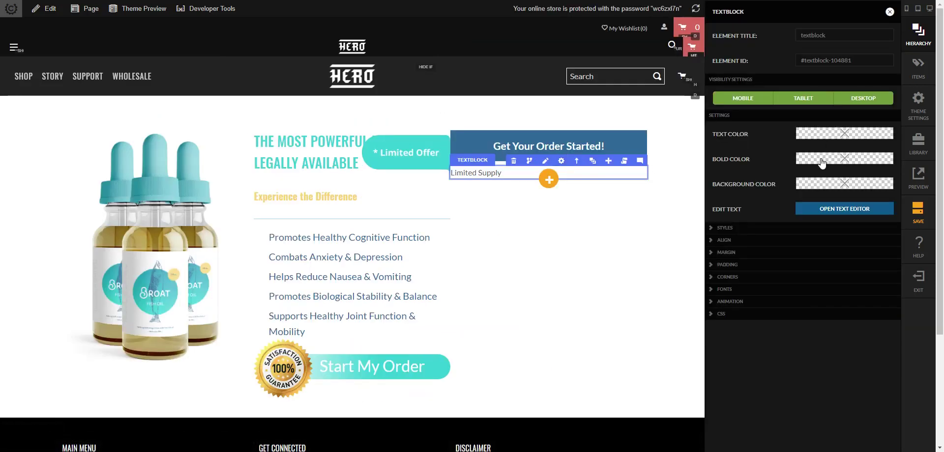
{"action": "left_click", "coordinate": [822, 184]}
{"action": "left_click", "coordinate": [647, 38]}
{"action": "left_click", "coordinate": [652, 138]}
{"action": "type", "text": "rgb(39, 176, 183)"}
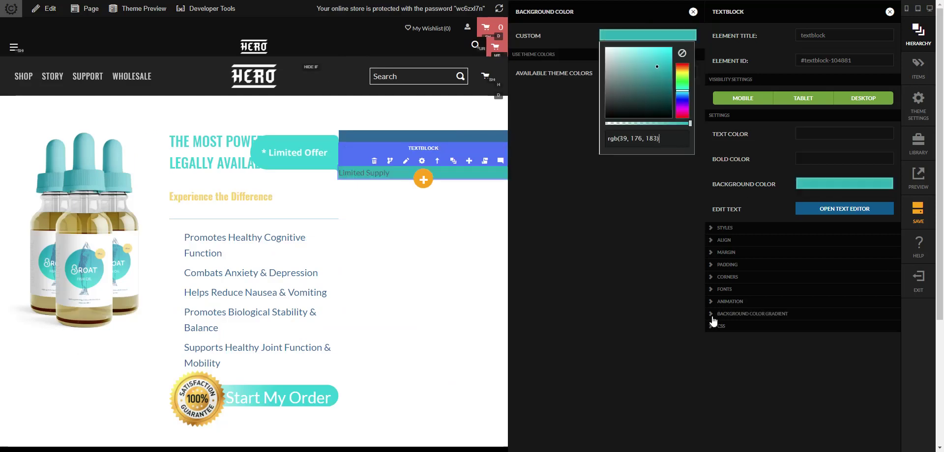
{"action": "left_click", "coordinate": [691, 197]}
{"action": "left_click", "coordinate": [693, 12]}
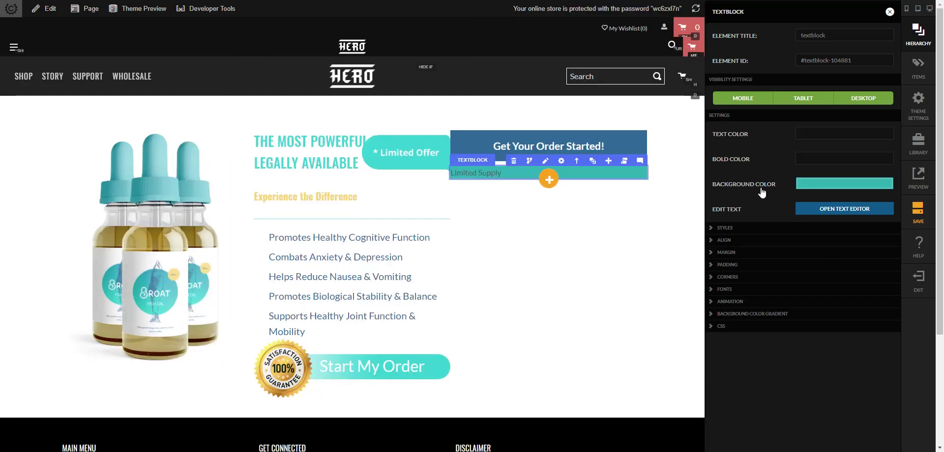
- Set the Limited Supply text colour to white (#fff)
{"action": "left_click", "coordinate": [825, 139]}
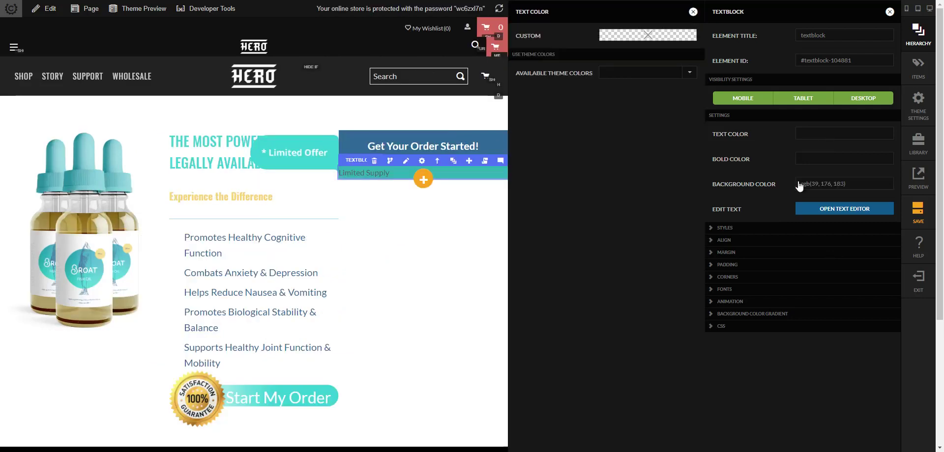
{"action": "left_click", "coordinate": [646, 36]}
{"action": "left_click", "coordinate": [651, 140]}
{"action": "type", "text": "#fff"}
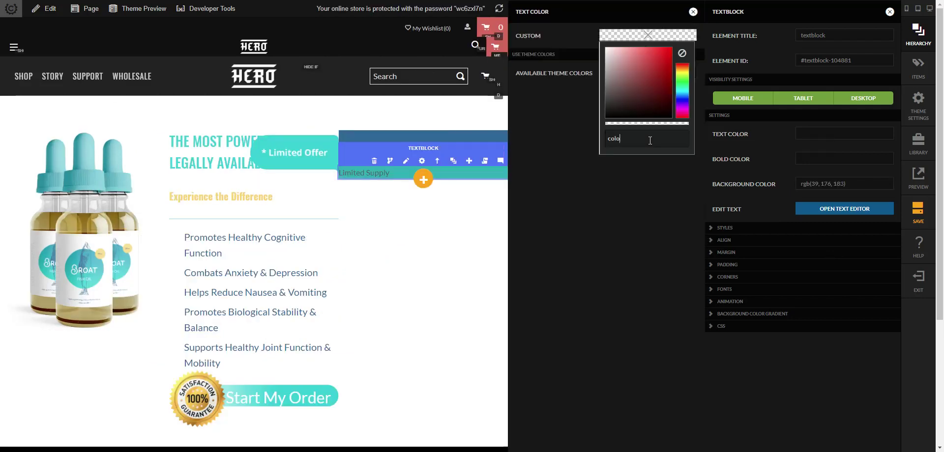
{"action": "key", "text": "Return"}
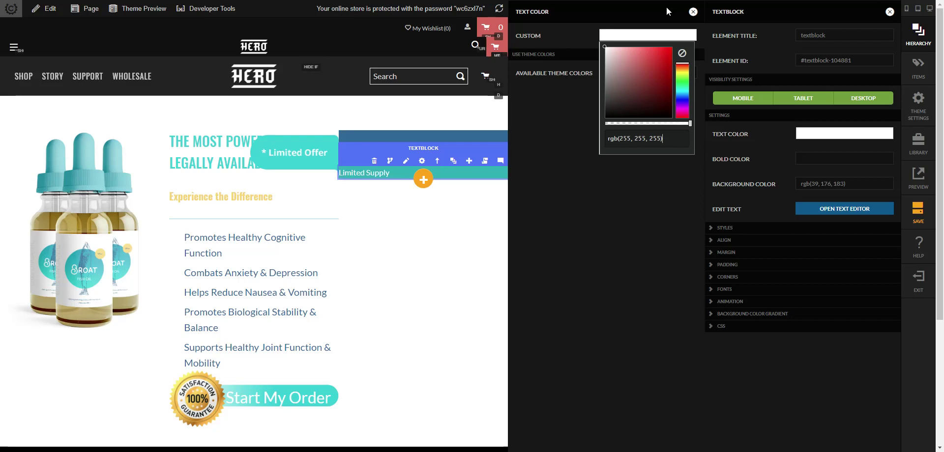
{"action": "left_click", "coordinate": [692, 12]}
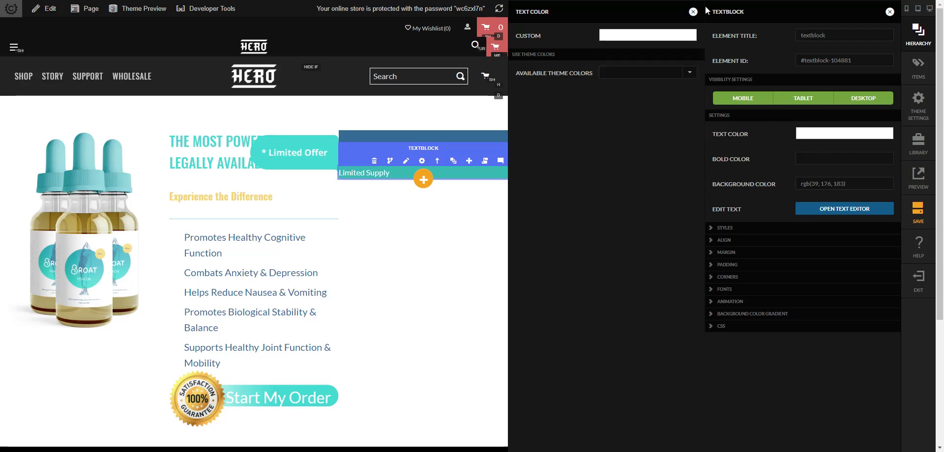
{"action": "left_click", "coordinate": [693, 12]}
- Center the Limited Supply text on small screens and review its margin settings
{"action": "left_click", "coordinate": [834, 209]}
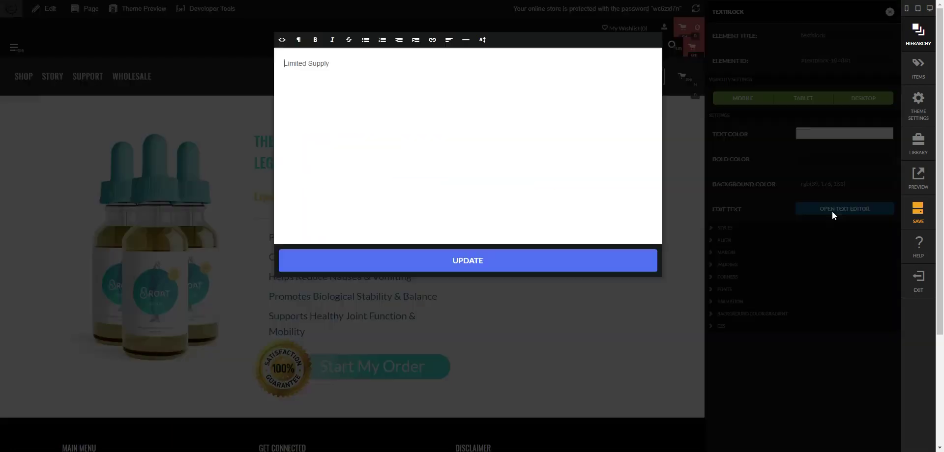
{"action": "left_click", "coordinate": [570, 269]}
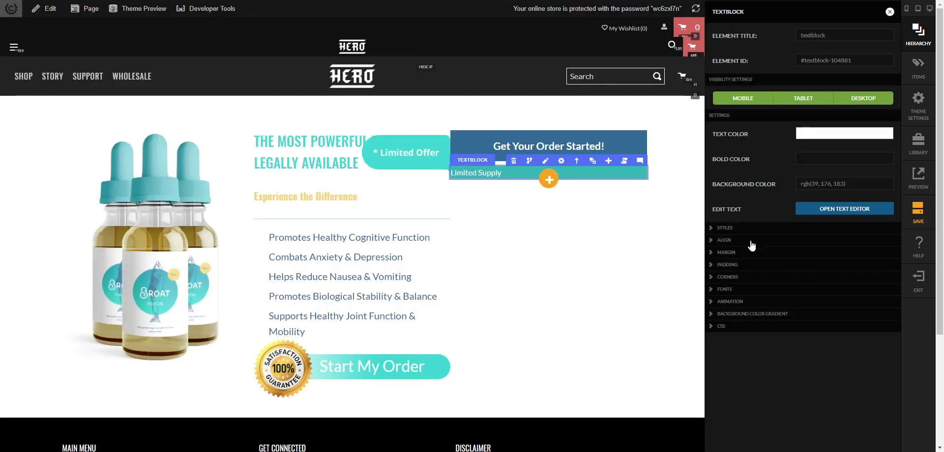
{"action": "left_click", "coordinate": [757, 241]}
{"action": "left_click", "coordinate": [828, 288]}
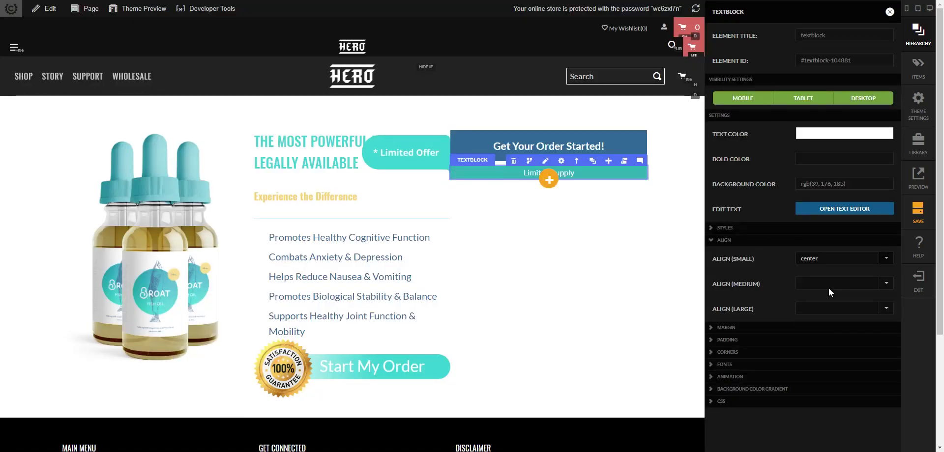
{"action": "left_click", "coordinate": [778, 329]}
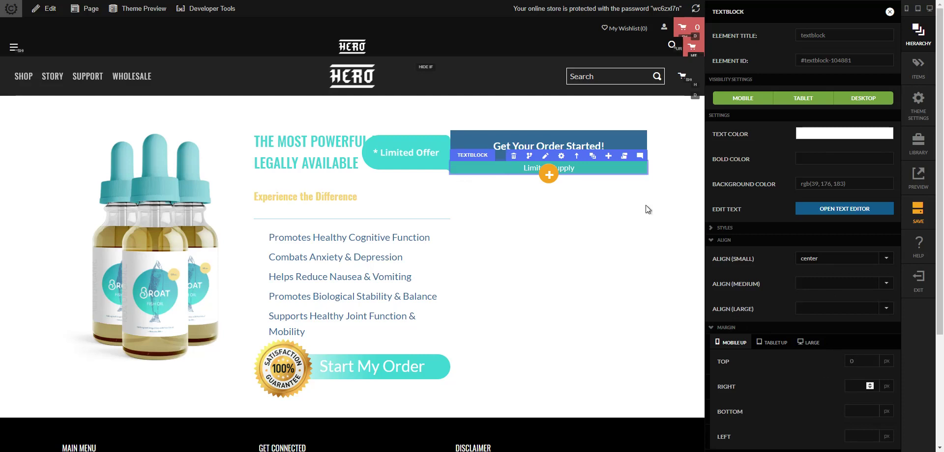
{"action": "scroll", "coordinate": [908, 336], "scroll_direction": "down", "scroll_amount": 2}
{"action": "scroll", "coordinate": [908, 336], "scroll_direction": "down", "scroll_amount": 1}
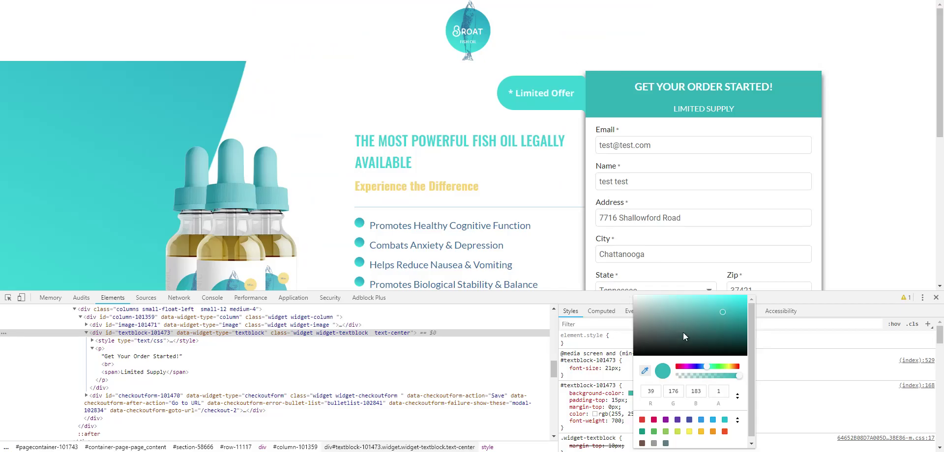
{"action": "left_click", "coordinate": [812, 343]}
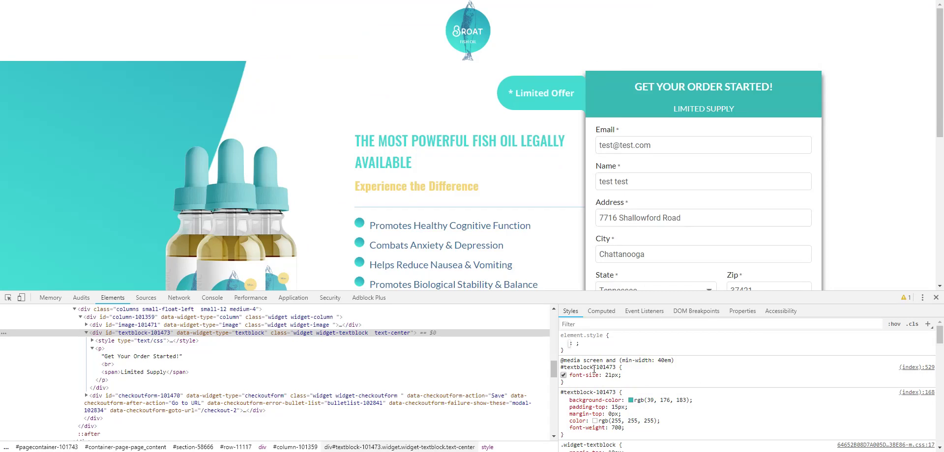
- Inspect the Limited Supply label and set its small-screen font size to 16 px
{"action": "left_click", "coordinate": [7, 298]}
{"action": "left_click", "coordinate": [707, 111]}
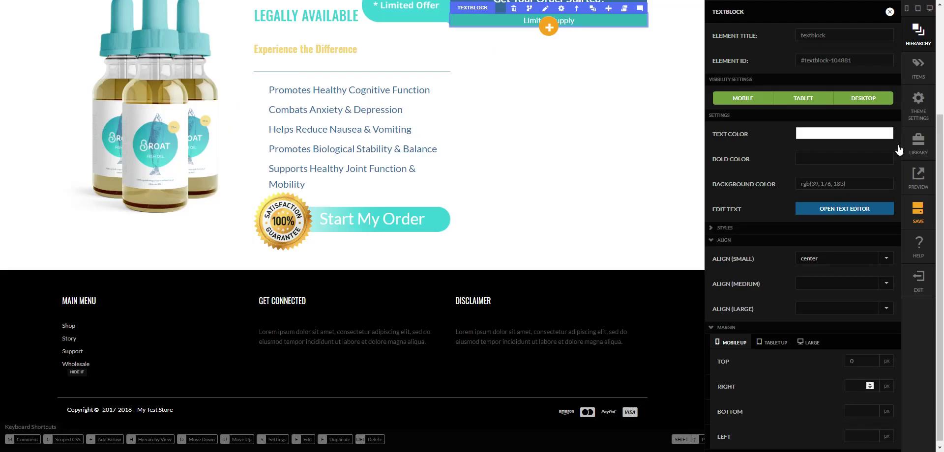
{"action": "scroll", "coordinate": [662, 211], "scroll_direction": "up", "scroll_amount": 3}
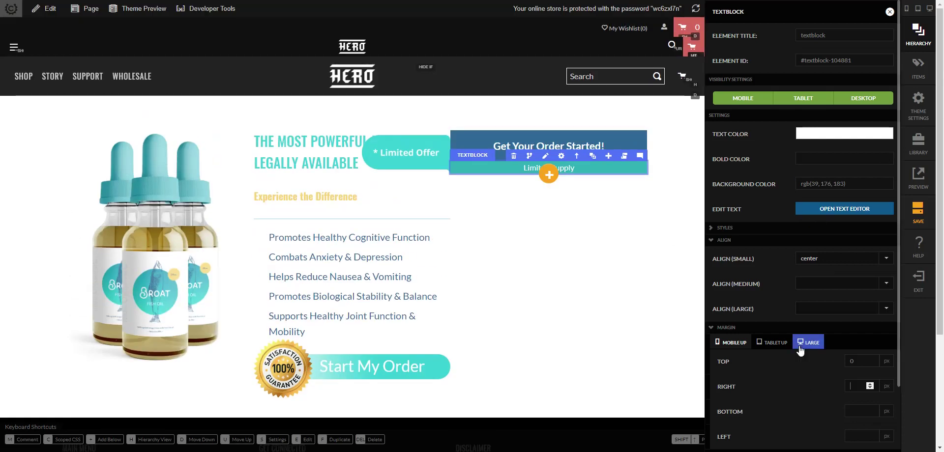
{"action": "scroll", "coordinate": [800, 342], "scroll_direction": "down", "scroll_amount": 2}
{"action": "left_click", "coordinate": [752, 416]}
{"action": "left_click", "coordinate": [841, 423]}
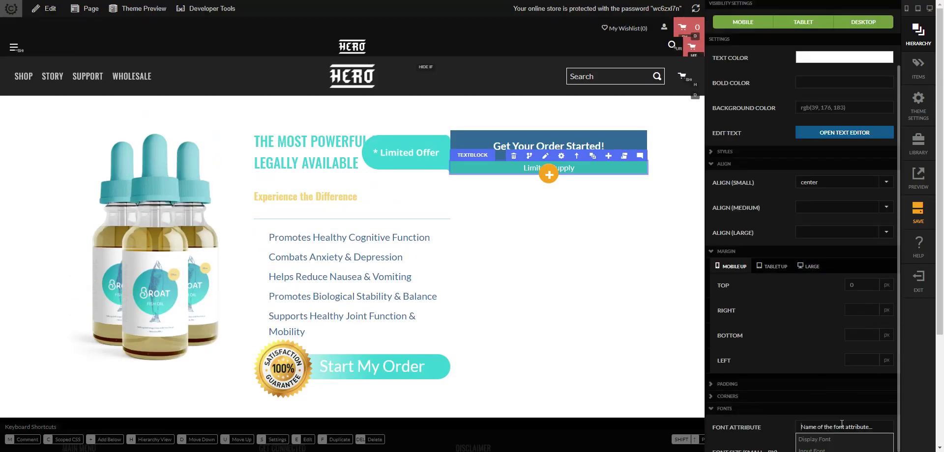
{"action": "scroll", "coordinate": [815, 377], "scroll_direction": "up", "scroll_amount": 2}
{"action": "scroll", "coordinate": [813, 375], "scroll_direction": "down", "scroll_amount": 6}
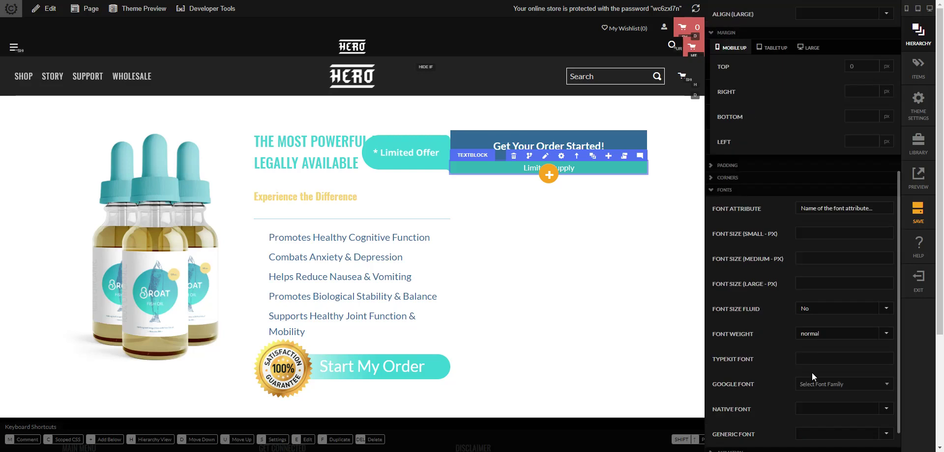
{"action": "left_click", "coordinate": [831, 233]}
{"action": "key", "text": "Tab"}
{"action": "left_click", "coordinate": [651, 287]}
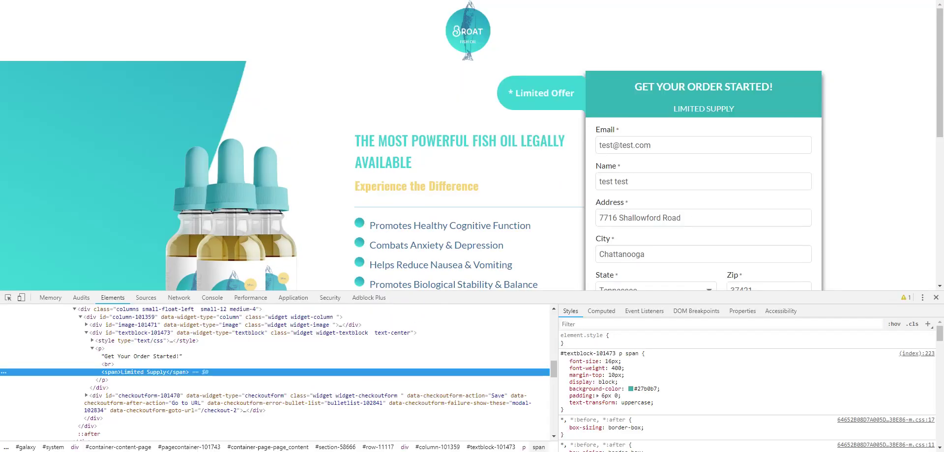
{"action": "key", "text": "F5"}
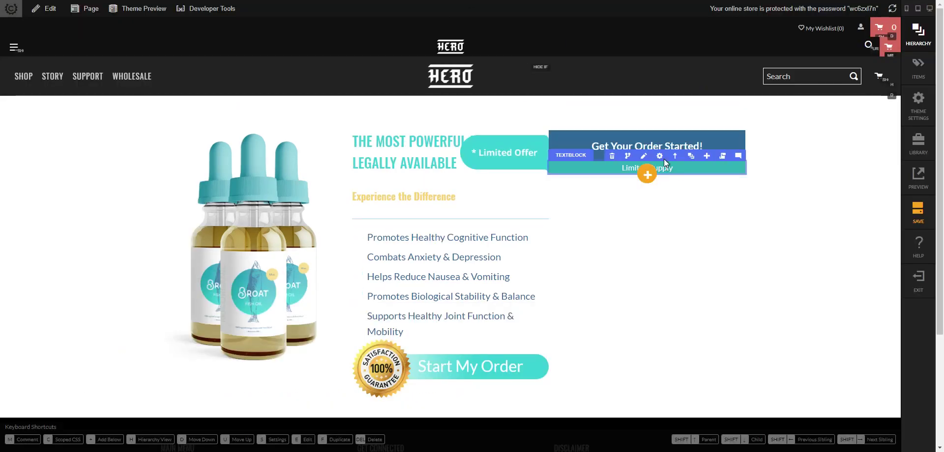
- Give the Limited Supply block 5 px top and bottom padding, then close DevTools
{"action": "left_click", "coordinate": [662, 154]}
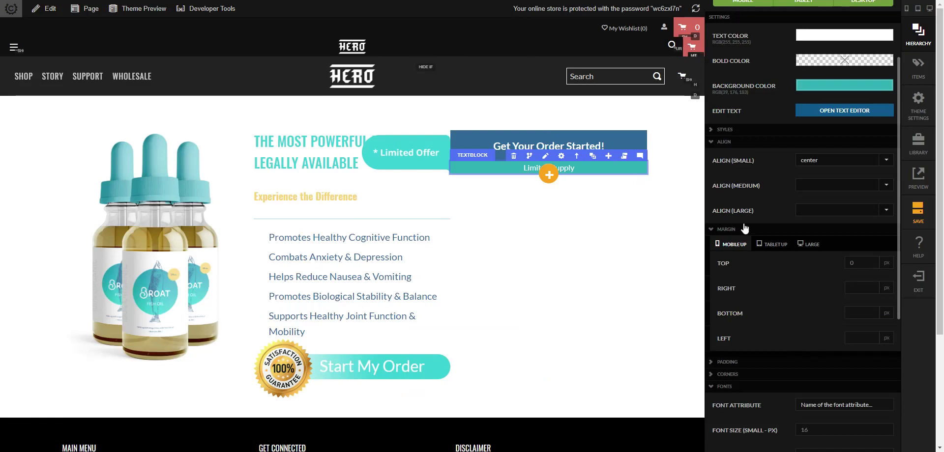
{"action": "left_click", "coordinate": [759, 364]}
{"action": "scroll", "coordinate": [840, 379], "scroll_direction": "down", "scroll_amount": 2}
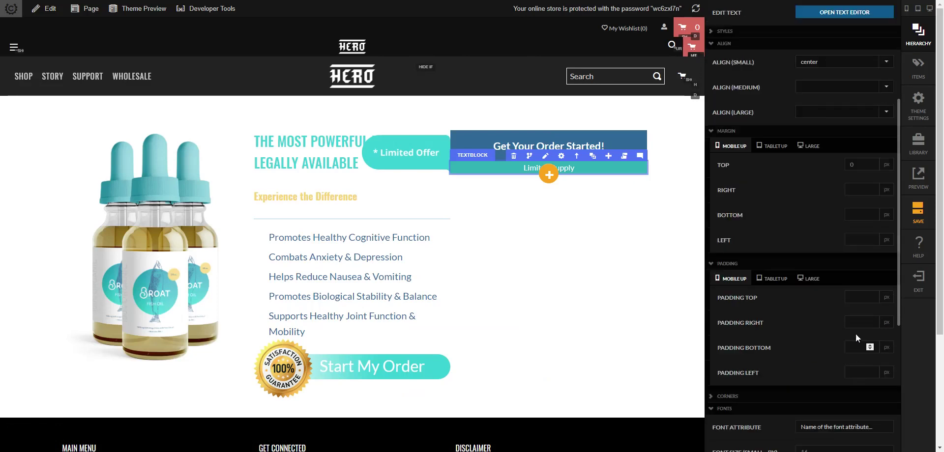
{"action": "type", "text": "10"}
{"action": "key", "text": "Tab"}
{"action": "key", "text": "Tab"}
{"action": "type", "text": "10"}
{"action": "key", "text": "Tab"}
{"action": "key", "text": "shift+Tab"}
{"action": "key", "text": "shift+Tab"}
{"action": "key", "text": "shift+Tab"}
{"action": "type", "text": "5"}
{"action": "key", "text": "Tab"}
{"action": "key", "text": "Tab"}
{"action": "type", "text": "5"}
{"action": "key", "text": "Tab"}
{"action": "left_click", "coordinate": [668, 301]}
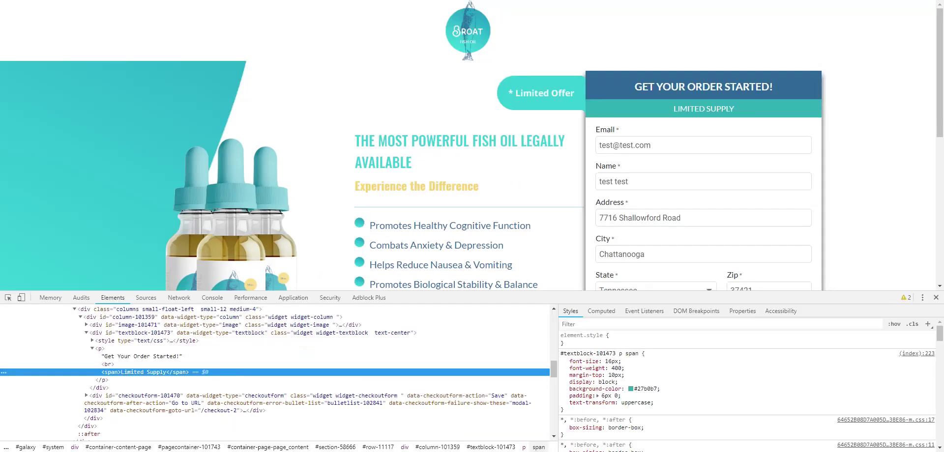
{"action": "left_click", "coordinate": [935, 297]}
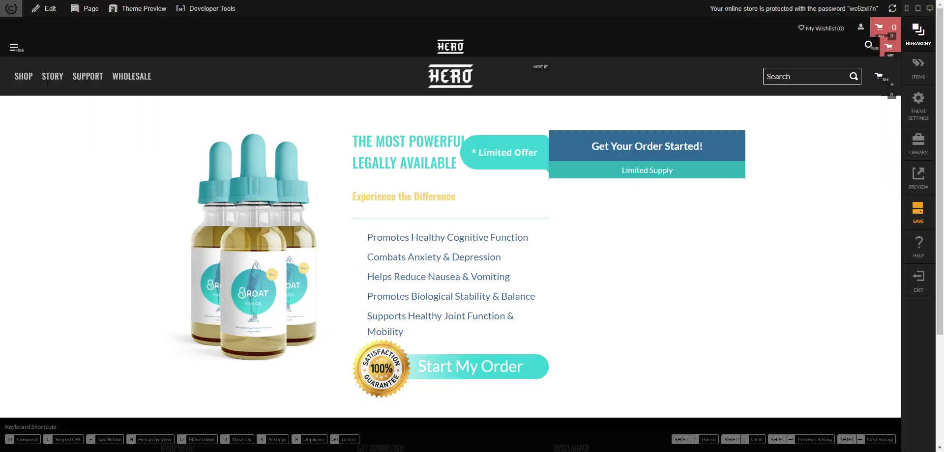
- Change Column 3's shadow preset to No Shadow
{"action": "mouse_move", "coordinate": [660, 157]}
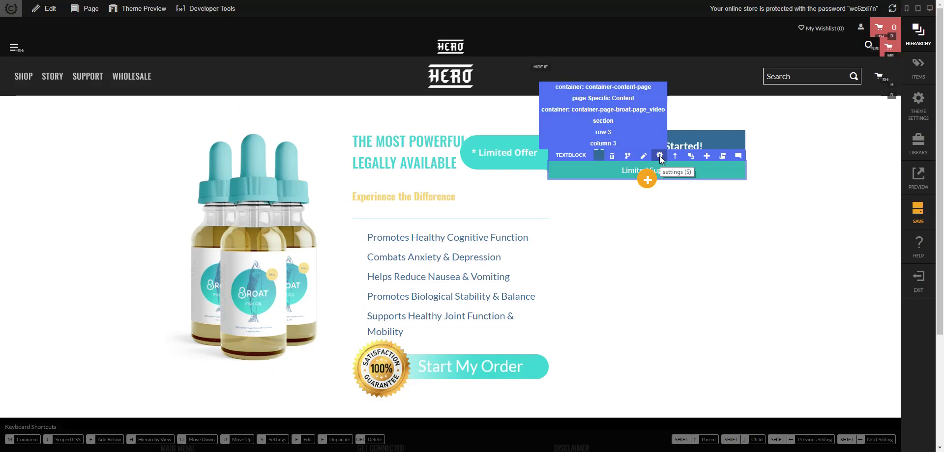
{"action": "left_click", "coordinate": [691, 125]}
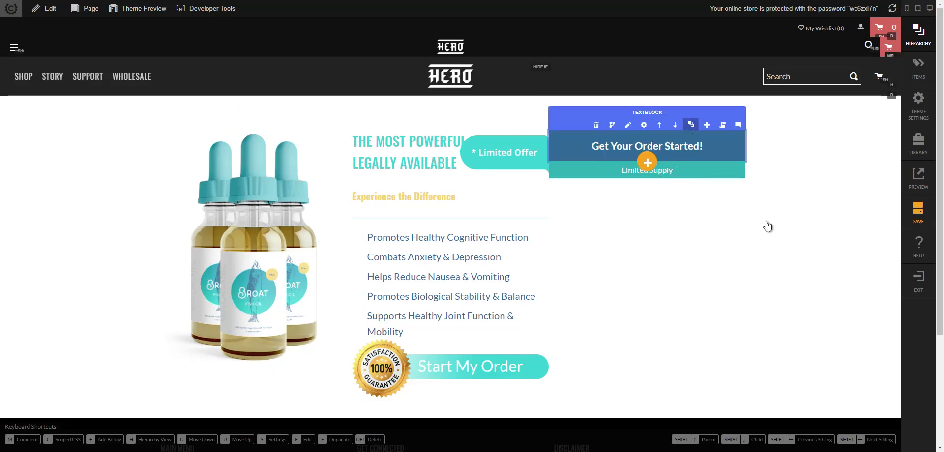
{"action": "scroll", "coordinate": [818, 323], "scroll_direction": "up", "scroll_amount": 2}
{"action": "scroll", "coordinate": [816, 382], "scroll_direction": "down", "scroll_amount": 2}
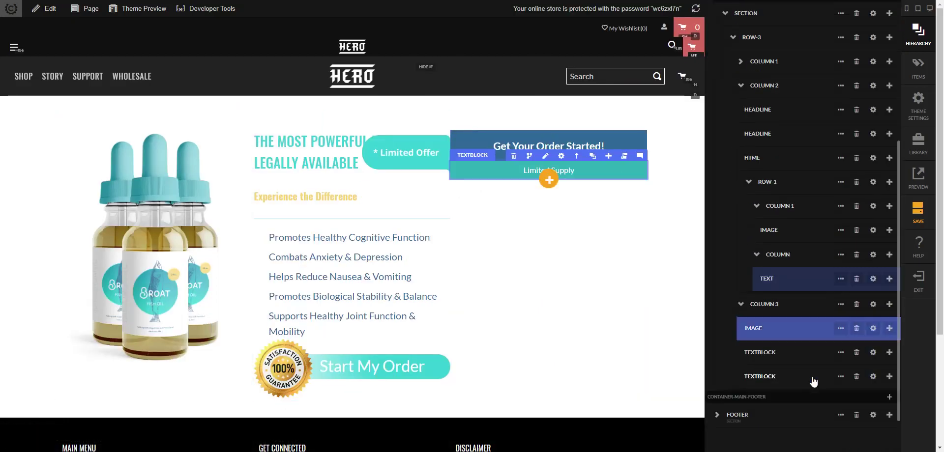
{"action": "left_click", "coordinate": [872, 304]}
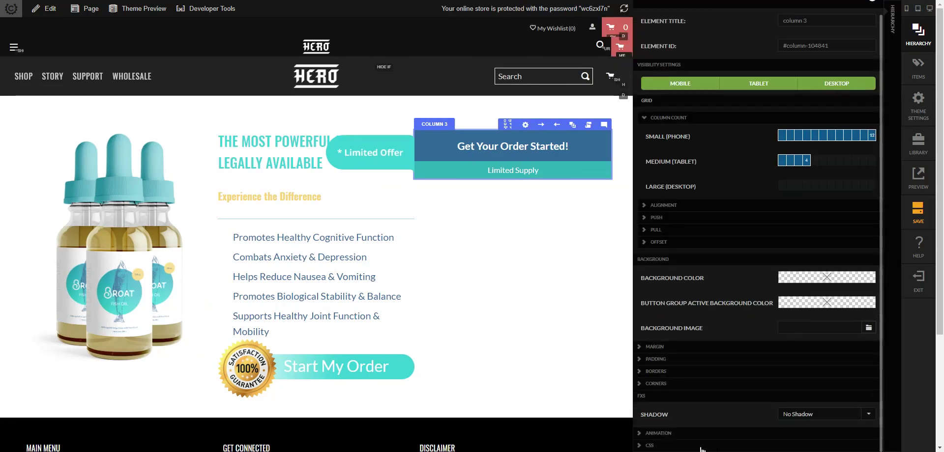
{"action": "scroll", "coordinate": [721, 393], "scroll_direction": "down", "scroll_amount": 1}
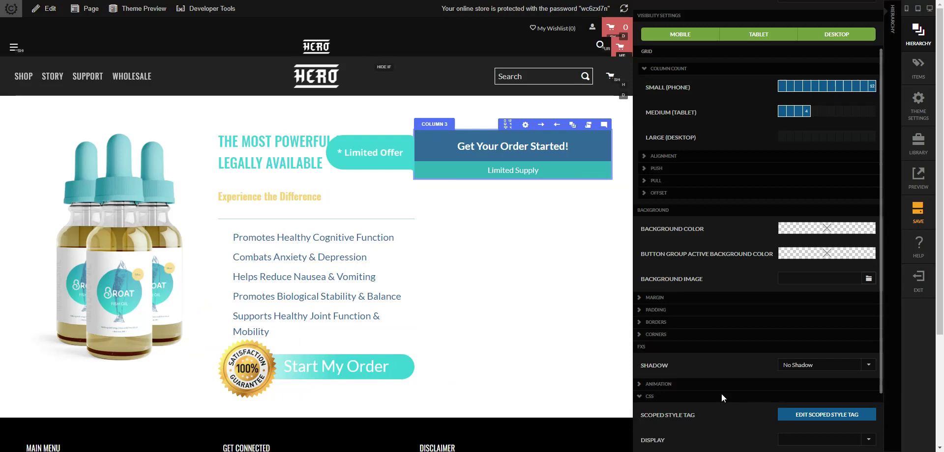
{"action": "left_click", "coordinate": [829, 366]}
{"action": "left_click", "coordinate": [826, 235]}
{"action": "left_click", "coordinate": [813, 365]}
{"action": "left_click", "coordinate": [811, 220]}
- Add the scoped style box-shadow: 0 8px 15px #444 to Column 3 for all sizes
{"action": "left_click", "coordinate": [812, 417]}
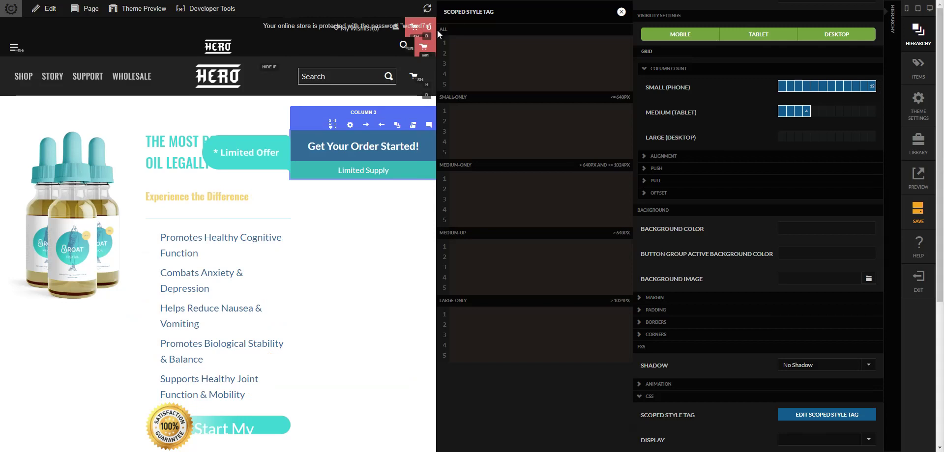
{"action": "left_click", "coordinate": [485, 38]}
{"action": "type", "text": "{ \tbox-shadow: 0 8px 15px #444; }"}
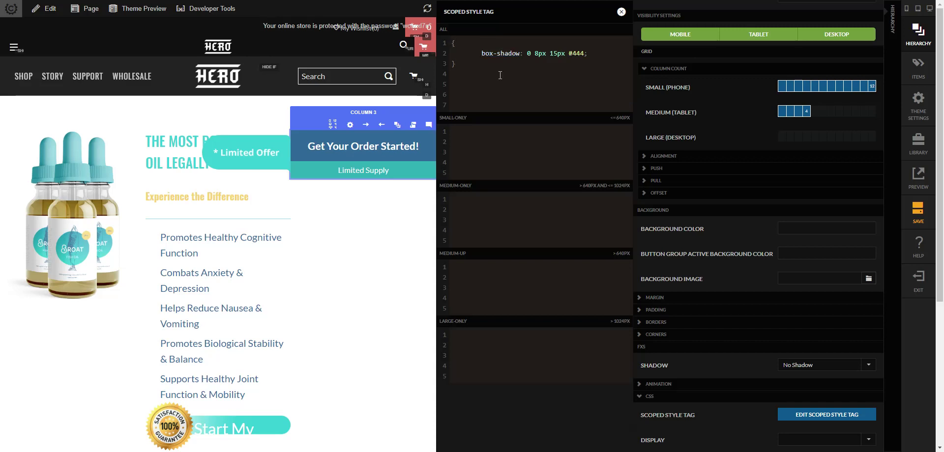
{"action": "left_click", "coordinate": [419, 263]}
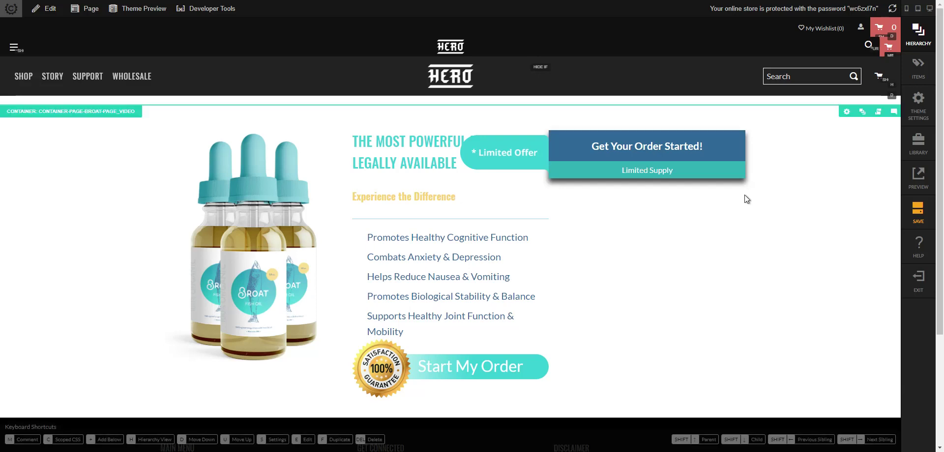
- Select Column 2, the headline's column, in the landing page container
{"action": "left_click", "coordinate": [621, 192]}
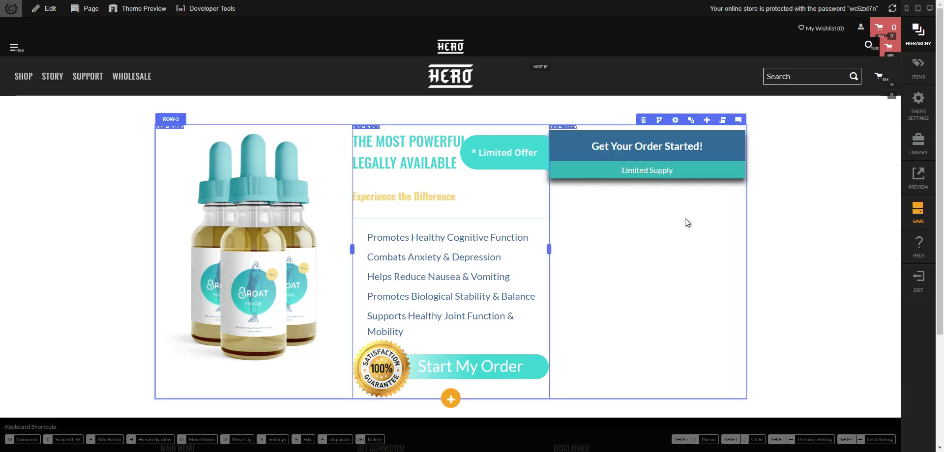
{"action": "left_click", "coordinate": [798, 252]}
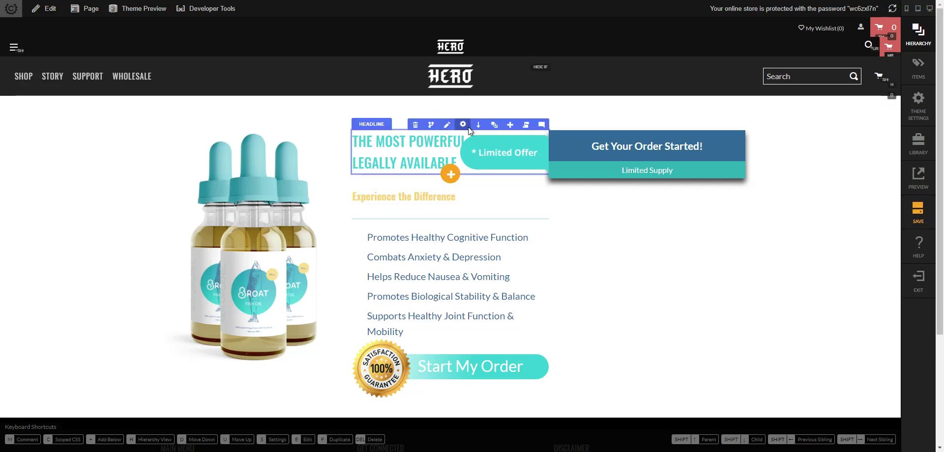
{"action": "mouse_move", "coordinate": [465, 126]}
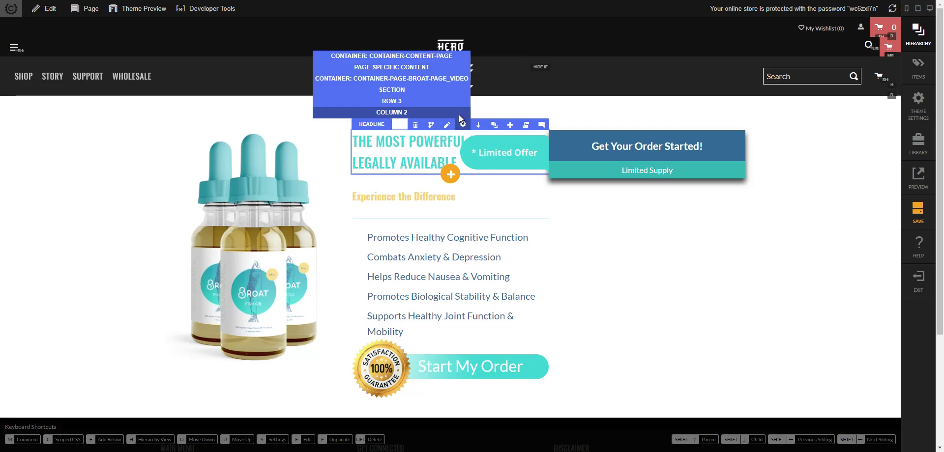
{"action": "left_click", "coordinate": [458, 114]}
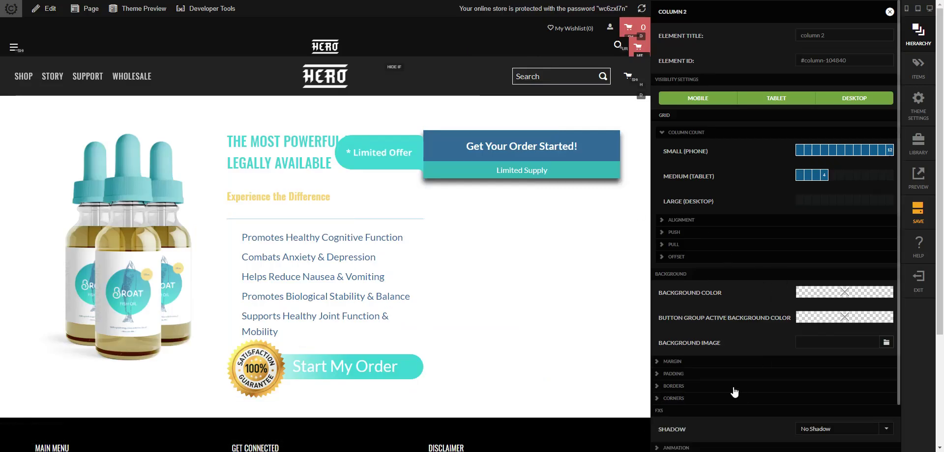
- Set Column 2's Tablet Up top padding to 100px
{"action": "left_click", "coordinate": [737, 373]}
{"action": "scroll", "coordinate": [721, 339], "scroll_direction": "down", "scroll_amount": 2}
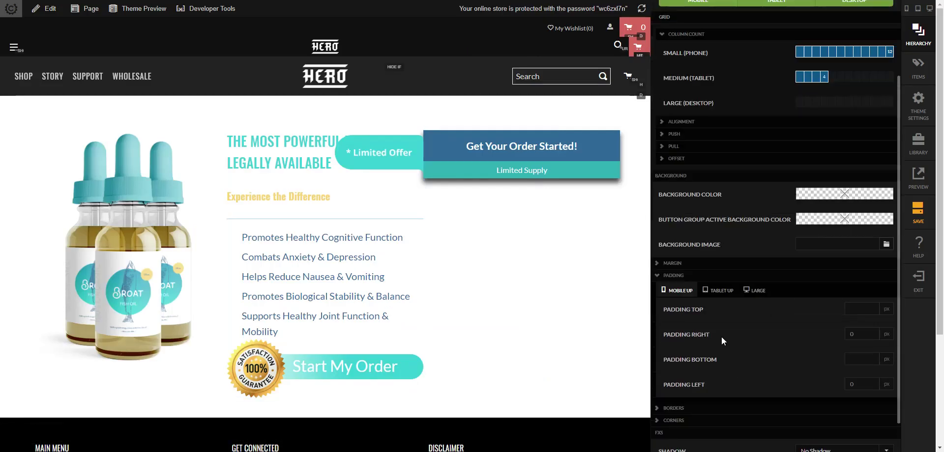
{"action": "left_click", "coordinate": [719, 294]}
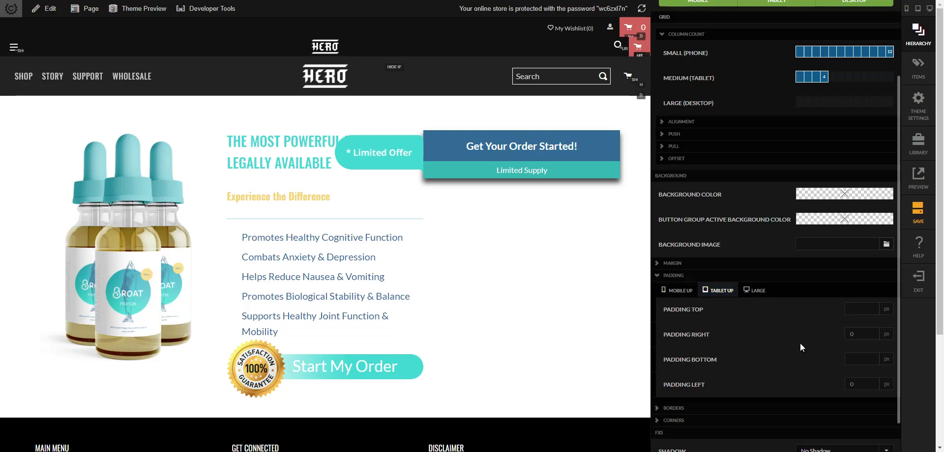
{"action": "left_click", "coordinate": [854, 305]}
{"action": "type", "text": "50"}
{"action": "key", "text": "ctrl+a"}
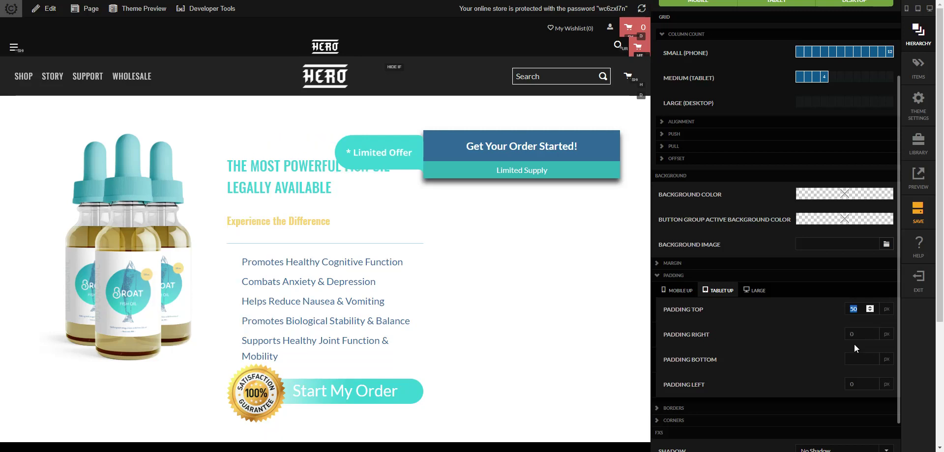
{"action": "type", "text": "80"}
{"action": "key", "text": "Tab"}
{"action": "key", "text": "shift+Tab"}
{"action": "type", "text": "90"}
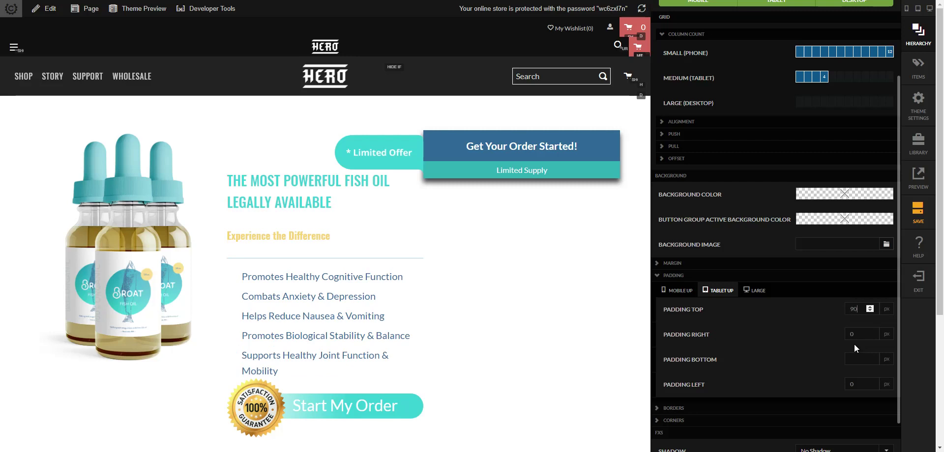
{"action": "key", "text": "ctrl+a"}
{"action": "type", "text": "100"}
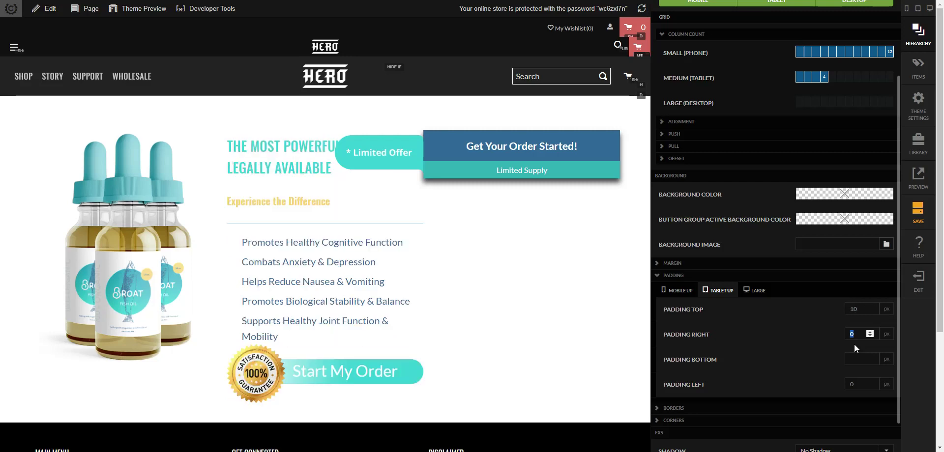
{"action": "key", "text": "Tab"}
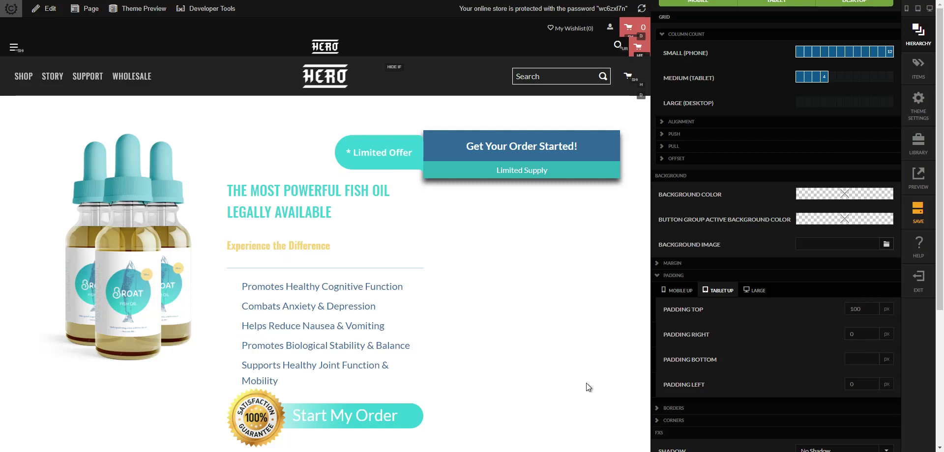
{"action": "left_click", "coordinate": [559, 260]}
- Save the page changes
{"action": "scroll", "coordinate": [789, 317], "scroll_direction": "down", "scroll_amount": 2}
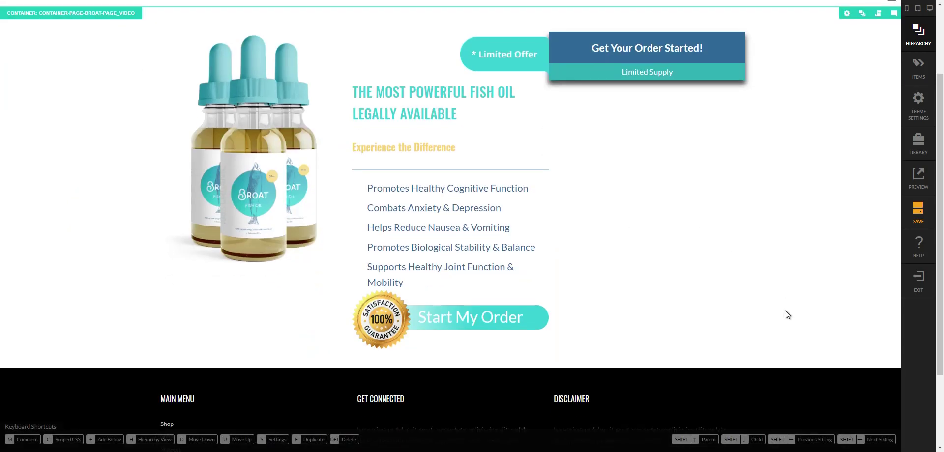
{"action": "scroll", "coordinate": [784, 310], "scroll_direction": "up", "scroll_amount": 2}
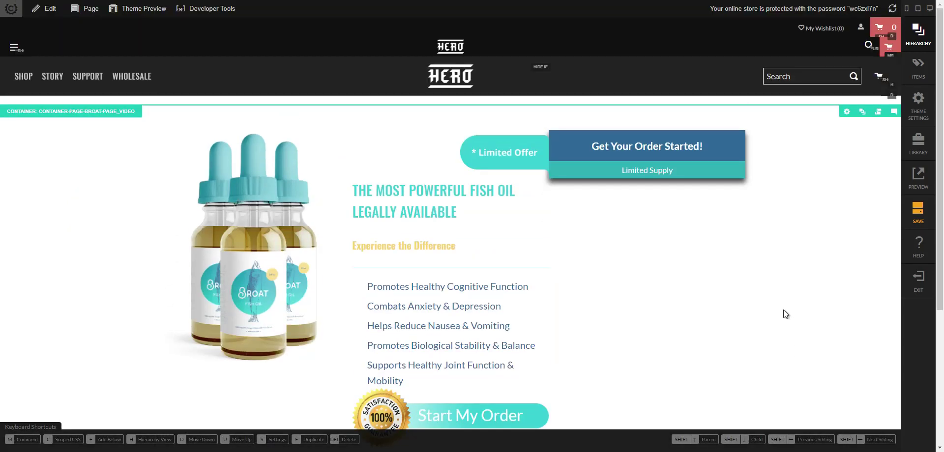
{"action": "left_click", "coordinate": [919, 217]}
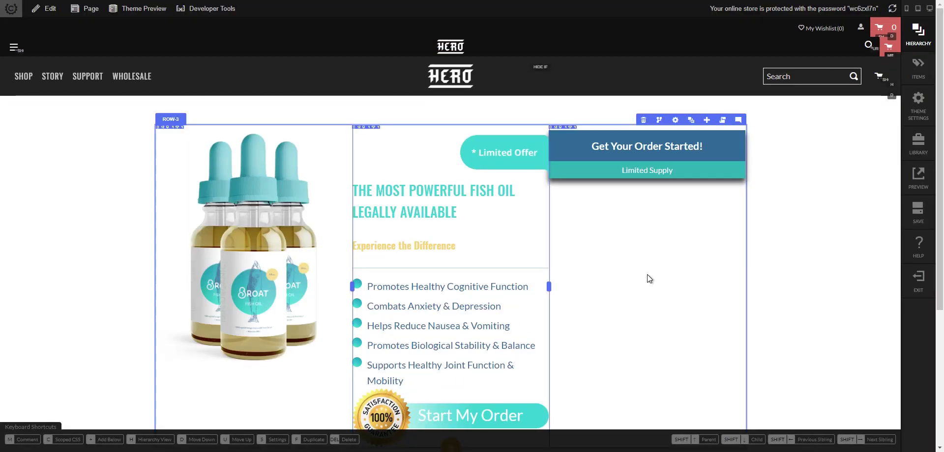
{"action": "scroll", "coordinate": [710, 291], "scroll_direction": "down", "scroll_amount": 2}
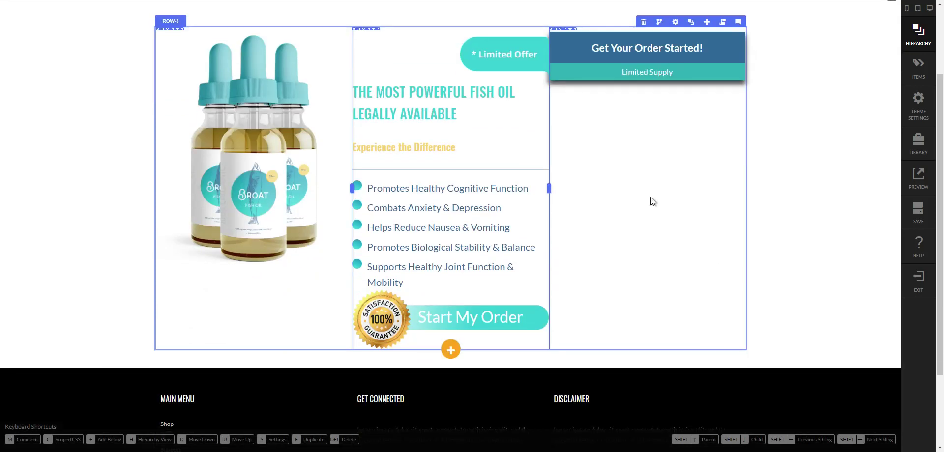
{"action": "scroll", "coordinate": [620, 178], "scroll_direction": "up", "scroll_amount": 2}
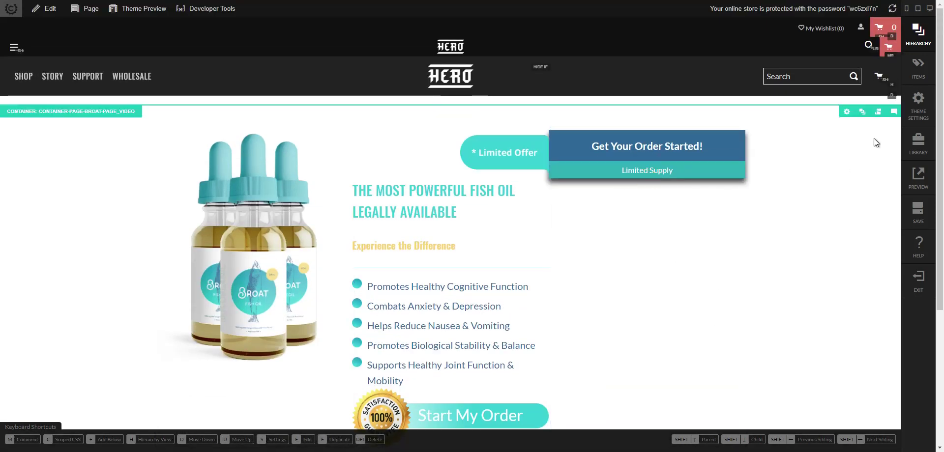
- Upload the checkout CJSON file and add Single Page Checkout to the page-specific content
{"action": "left_click", "coordinate": [922, 47]}
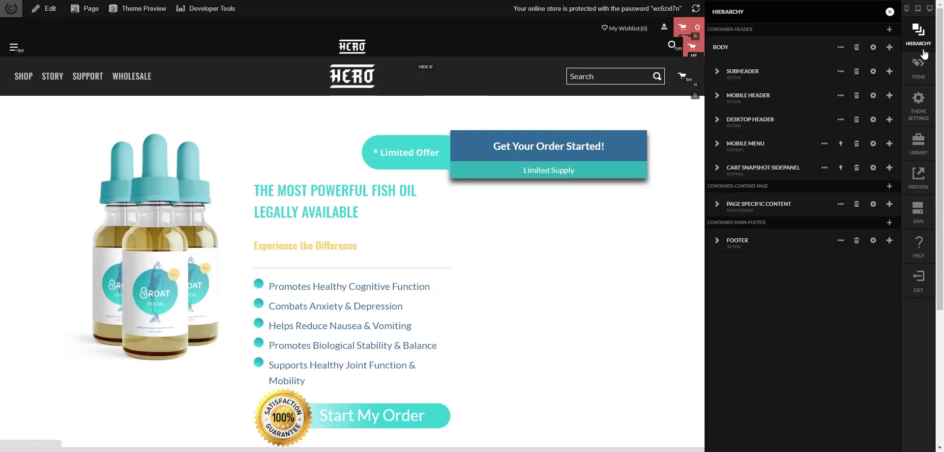
{"action": "left_click", "coordinate": [718, 205]}
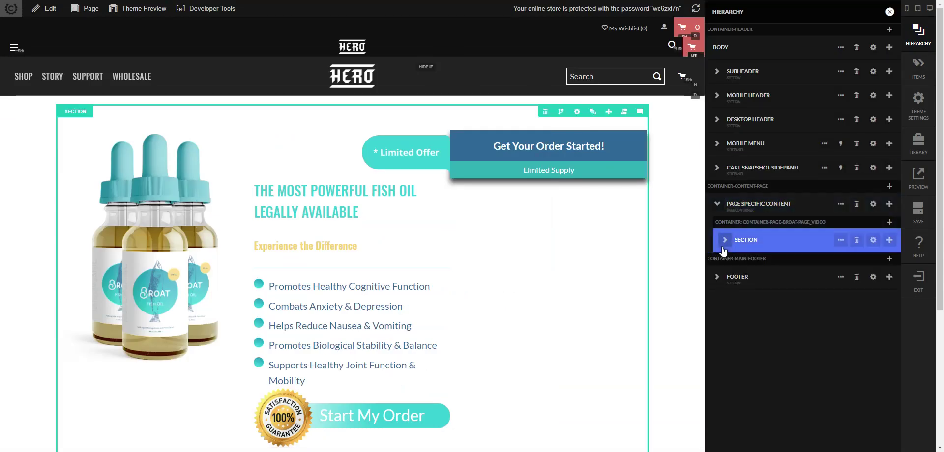
{"action": "left_click", "coordinate": [889, 222]}
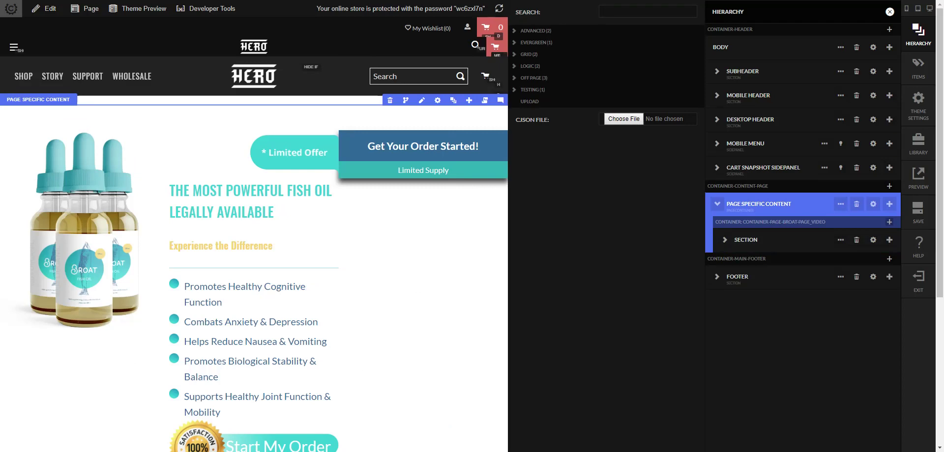
{"action": "left_click_drag", "start_coordinate": [943, 74], "coordinate": [618, 119]}
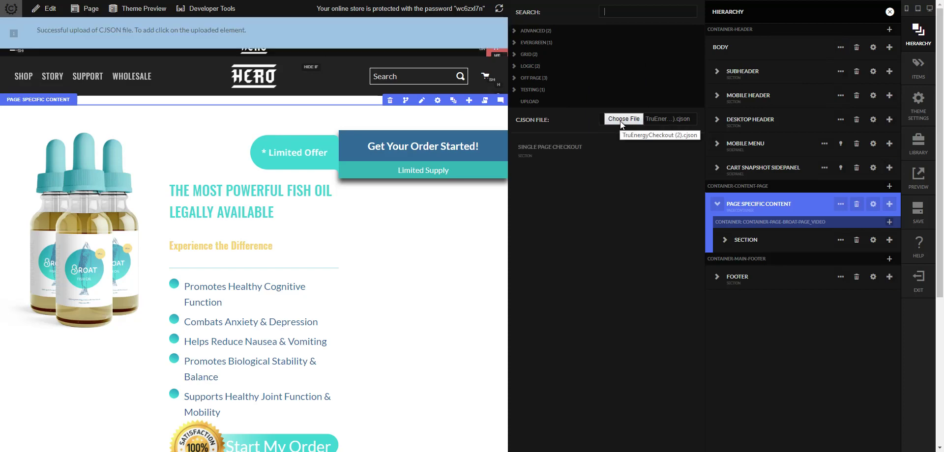
{"action": "left_click", "coordinate": [599, 167]}
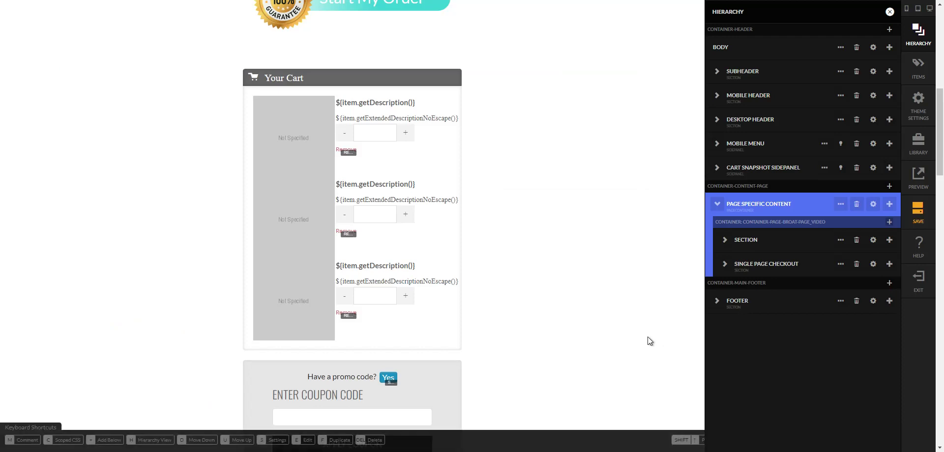
- Review the new checkout form and locate its Shipping Information rows in the hierarchy
{"action": "scroll", "coordinate": [567, 289], "scroll_direction": "down", "scroll_amount": 8}
{"action": "scroll", "coordinate": [575, 285], "scroll_direction": "down", "scroll_amount": 2}
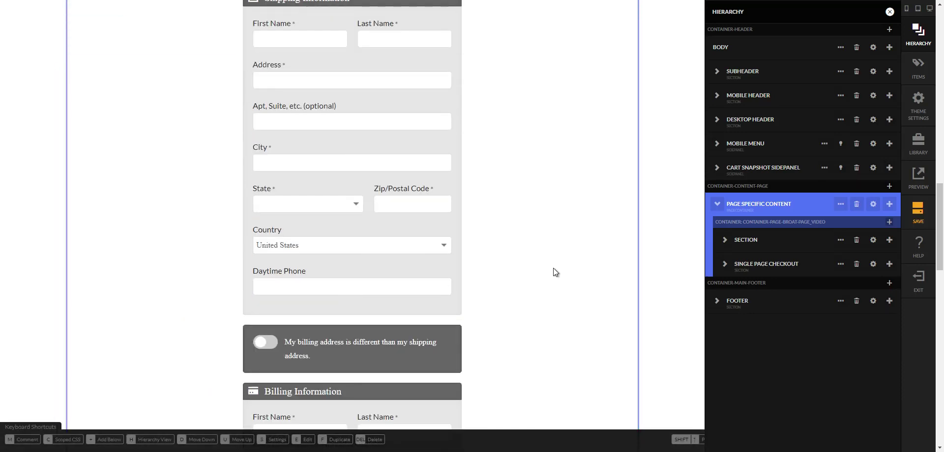
{"action": "scroll", "coordinate": [615, 273], "scroll_direction": "down", "scroll_amount": 14}
{"action": "scroll", "coordinate": [438, 225], "scroll_direction": "up", "scroll_amount": 8}
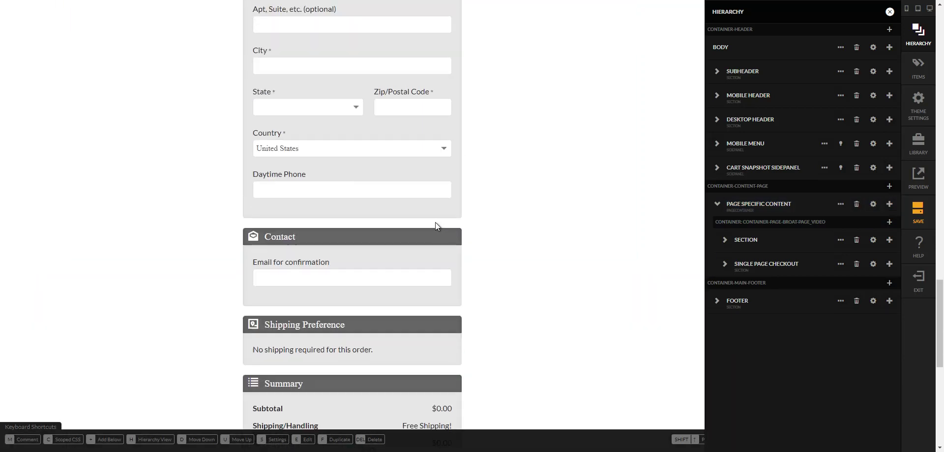
{"action": "scroll", "coordinate": [393, 212], "scroll_direction": "up", "scroll_amount": 4}
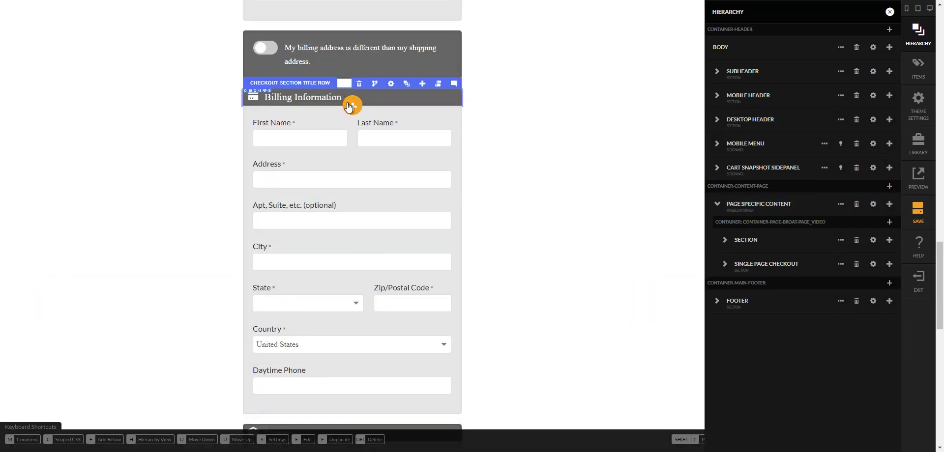
{"action": "scroll", "coordinate": [332, 163], "scroll_direction": "up", "scroll_amount": 10}
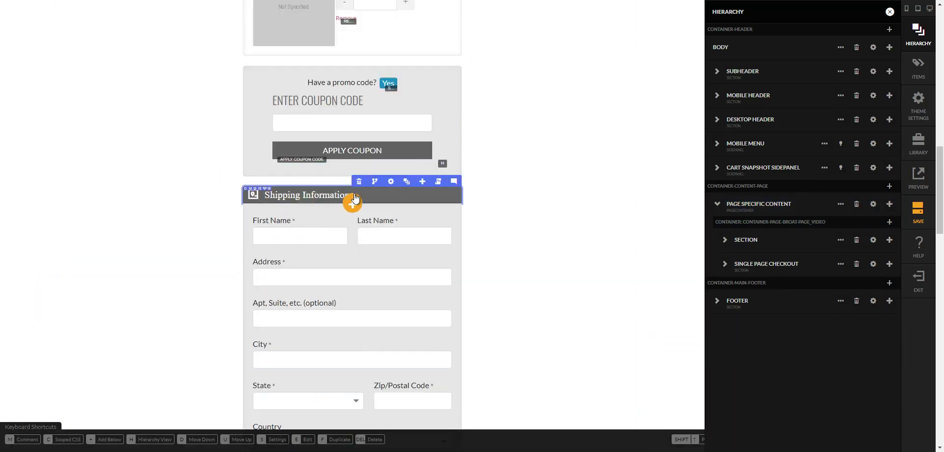
{"action": "left_click", "coordinate": [405, 181]}
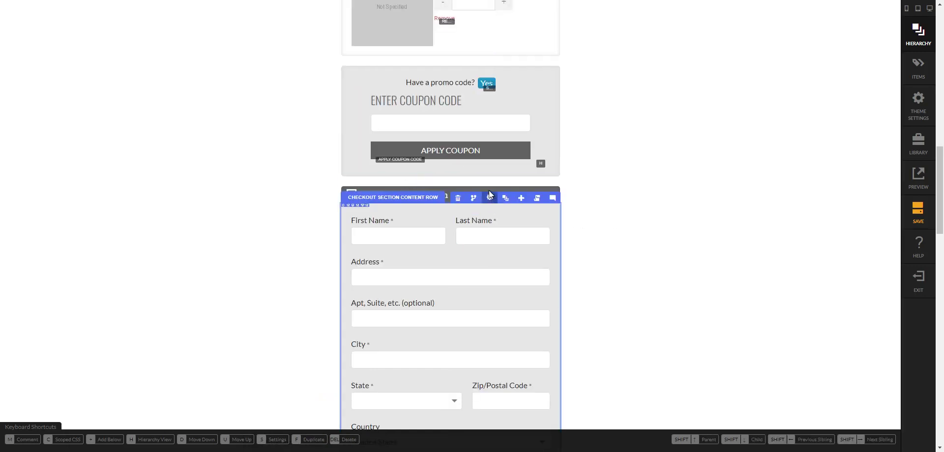
{"action": "left_click", "coordinate": [504, 183]}
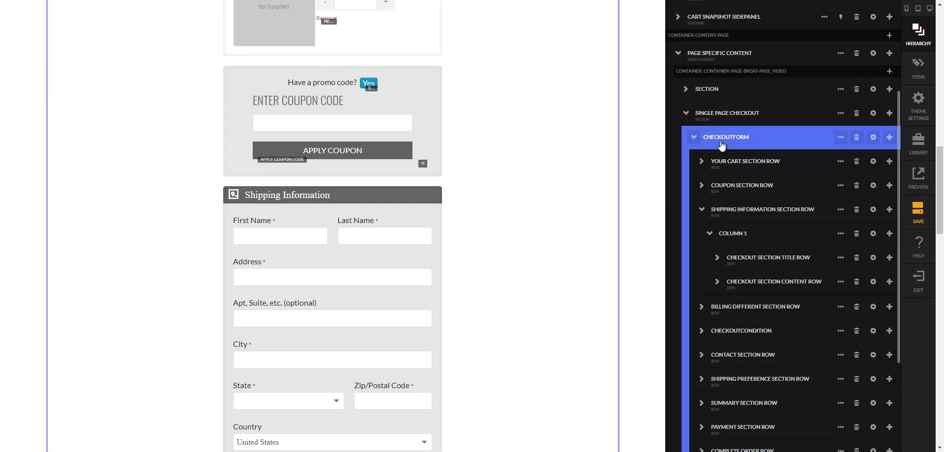
- Delete the cart, coupon and billing-address toggle rows from the checkout form
{"action": "left_click", "coordinate": [856, 162]}
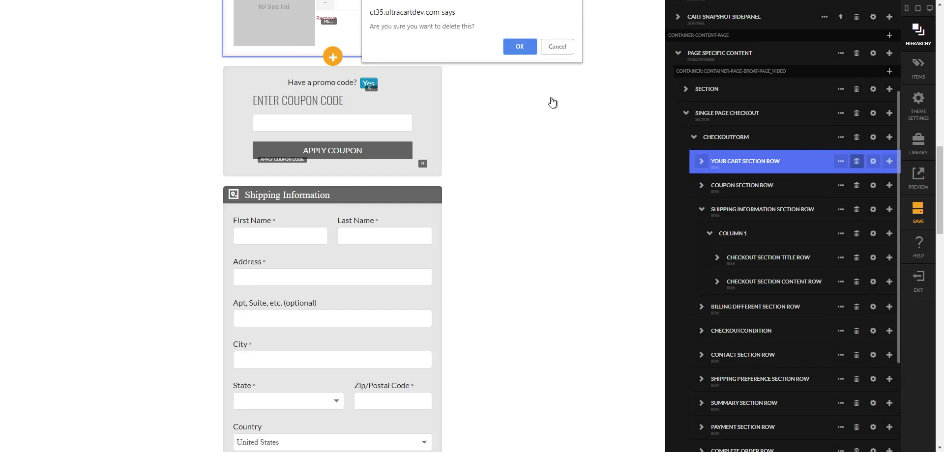
{"action": "left_click", "coordinate": [519, 47]}
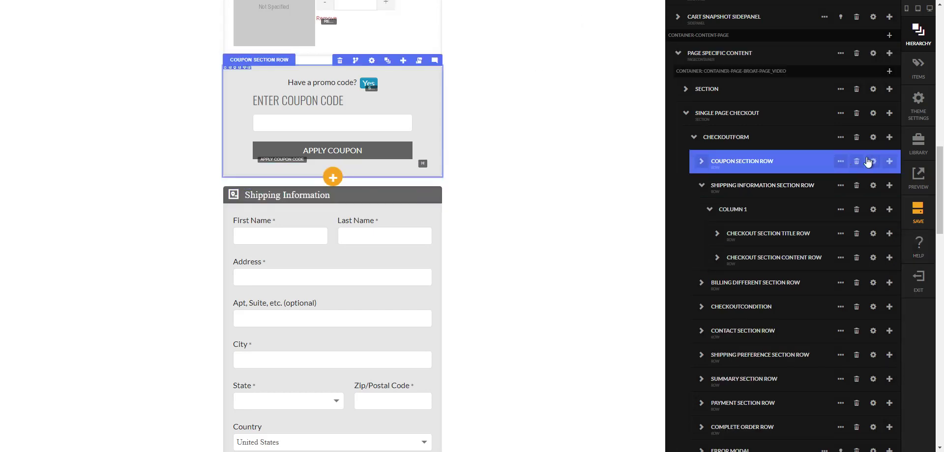
{"action": "left_click", "coordinate": [856, 162]}
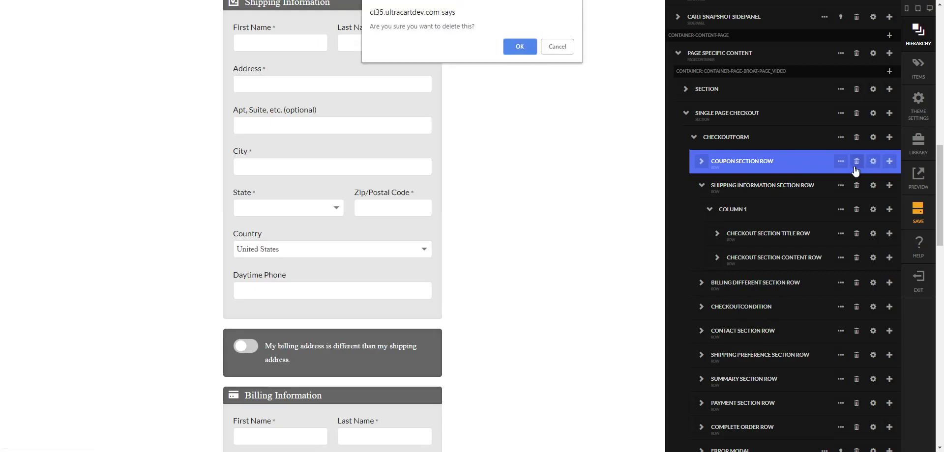
{"action": "left_click", "coordinate": [526, 53]}
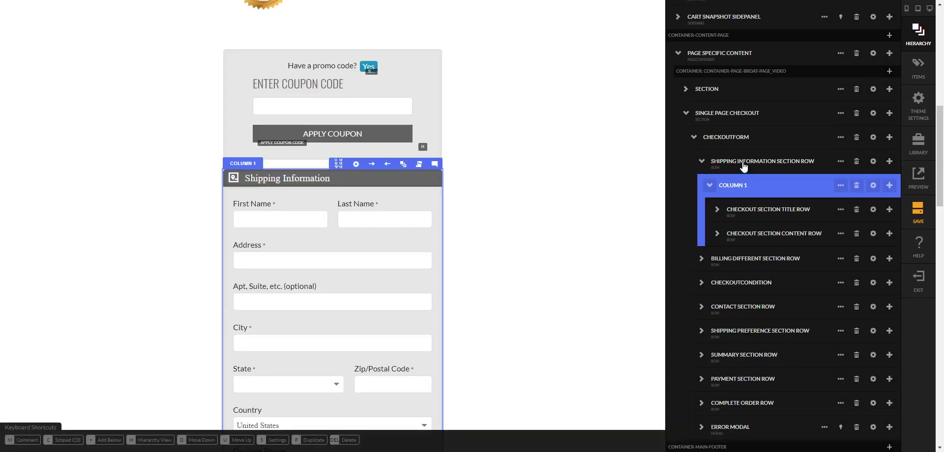
{"action": "left_click", "coordinate": [701, 170]}
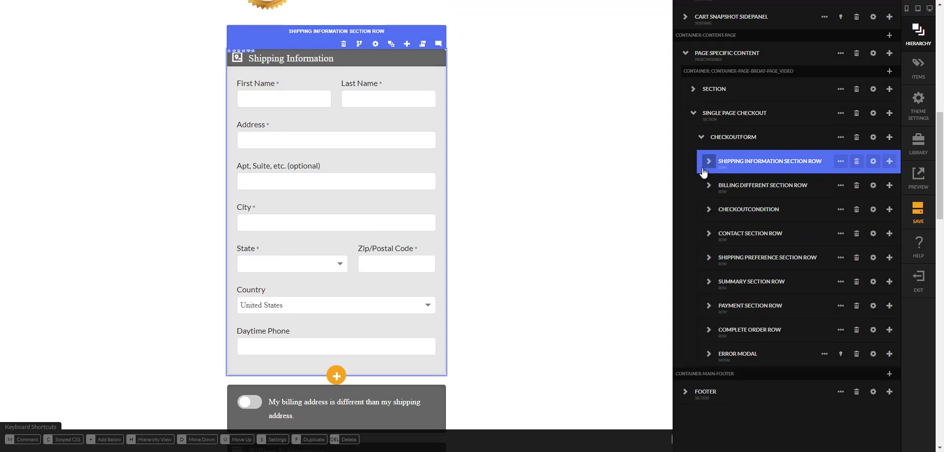
{"action": "left_click", "coordinate": [856, 186]}
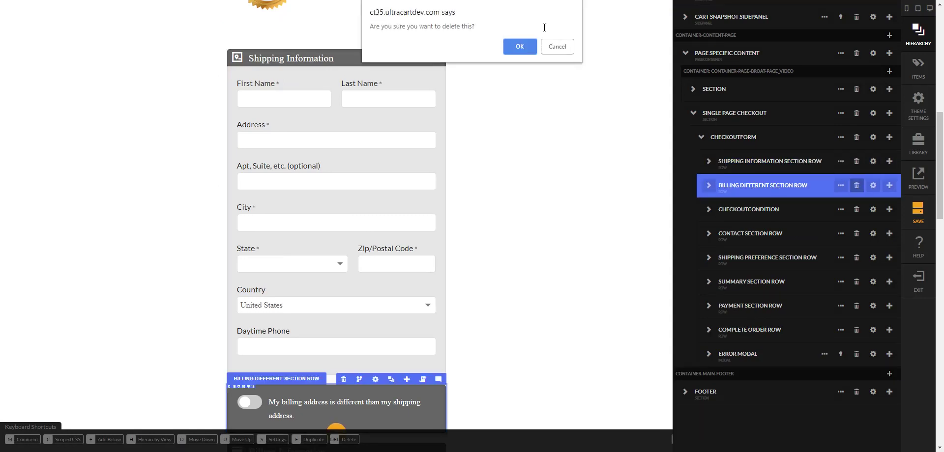
{"action": "left_click", "coordinate": [520, 47]}
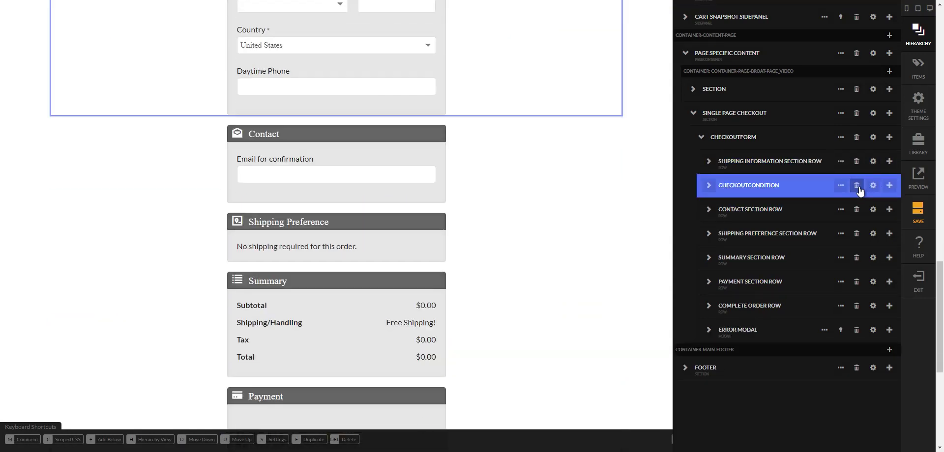
- Delete the checkout condition, contact and shipping preference sections
{"action": "left_click", "coordinate": [849, 184]}
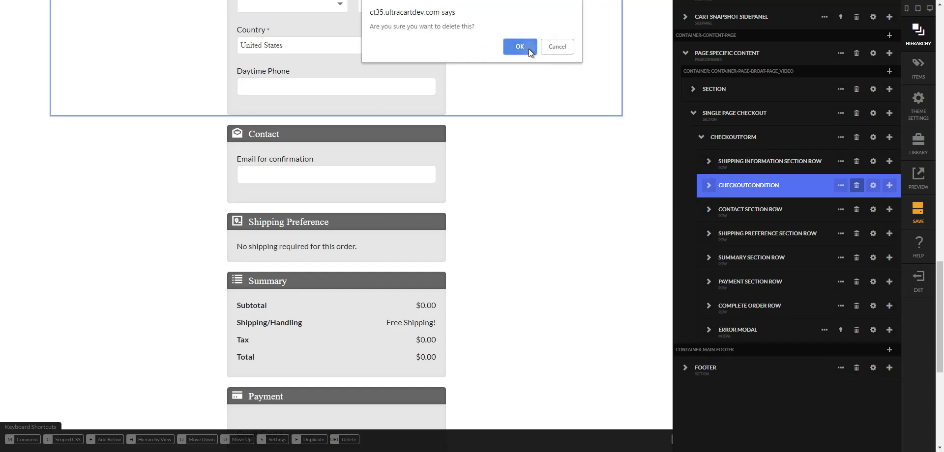
{"action": "left_click", "coordinate": [519, 48]}
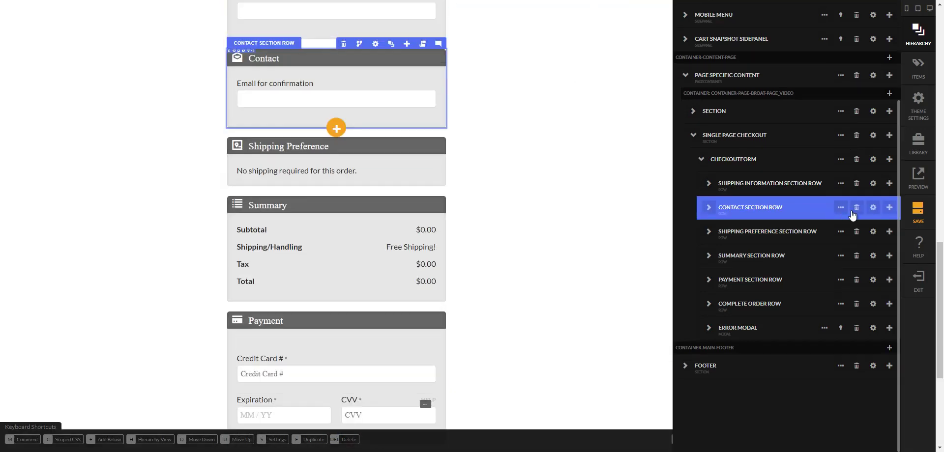
{"action": "left_click", "coordinate": [853, 211]}
{"action": "left_click", "coordinate": [519, 45]}
{"action": "left_click", "coordinate": [842, 235]}
{"action": "left_click", "coordinate": [841, 236]}
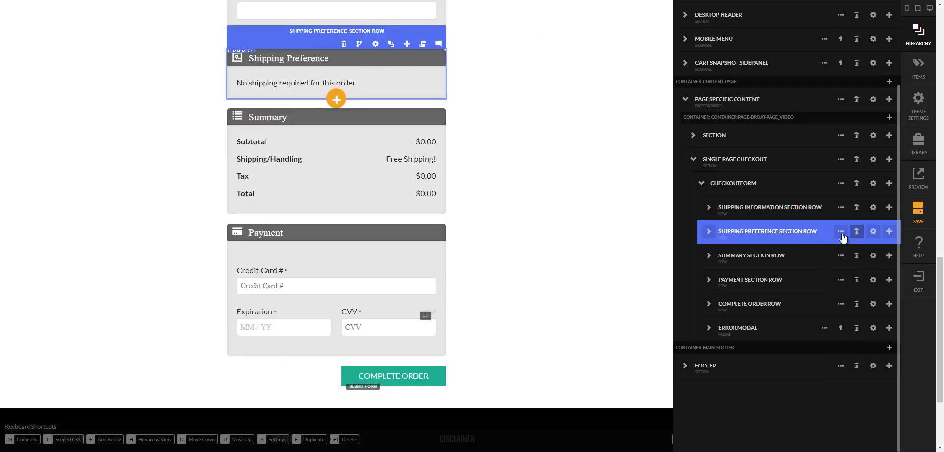
{"action": "left_click", "coordinate": [860, 238]}
{"action": "left_click", "coordinate": [519, 51]}
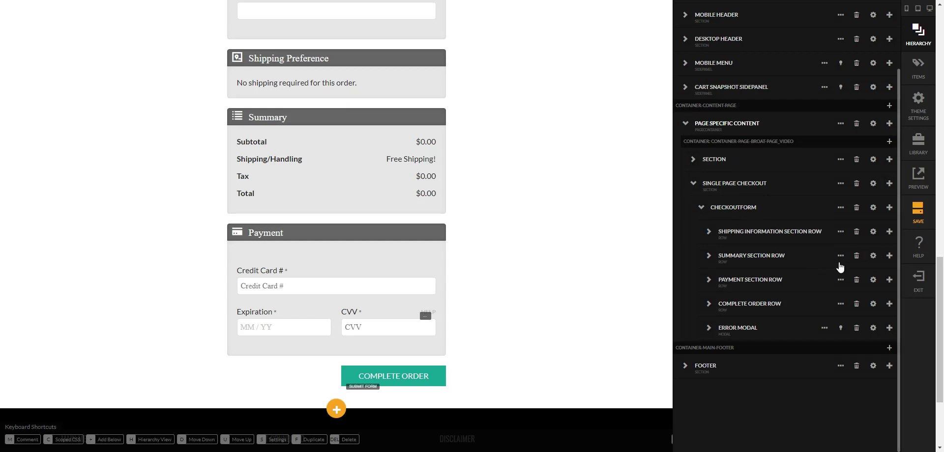
- Delete the order summary and payment sections
{"action": "left_click", "coordinate": [856, 257]}
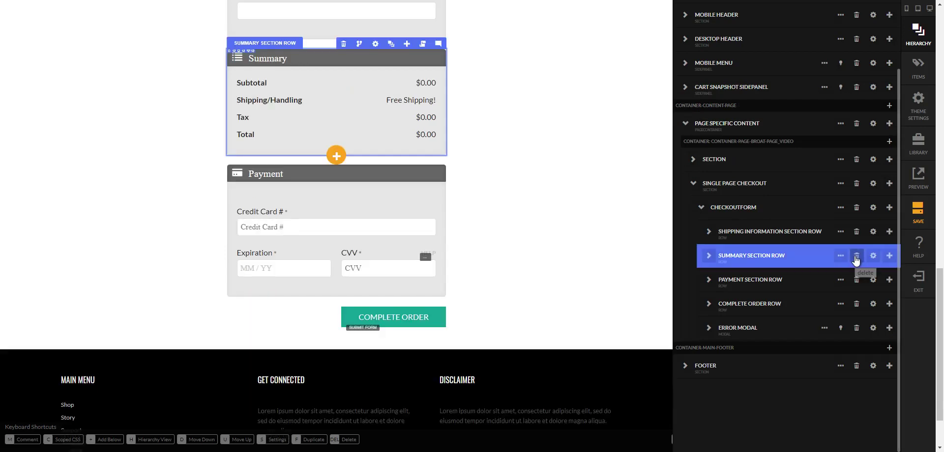
{"action": "left_click", "coordinate": [528, 51]}
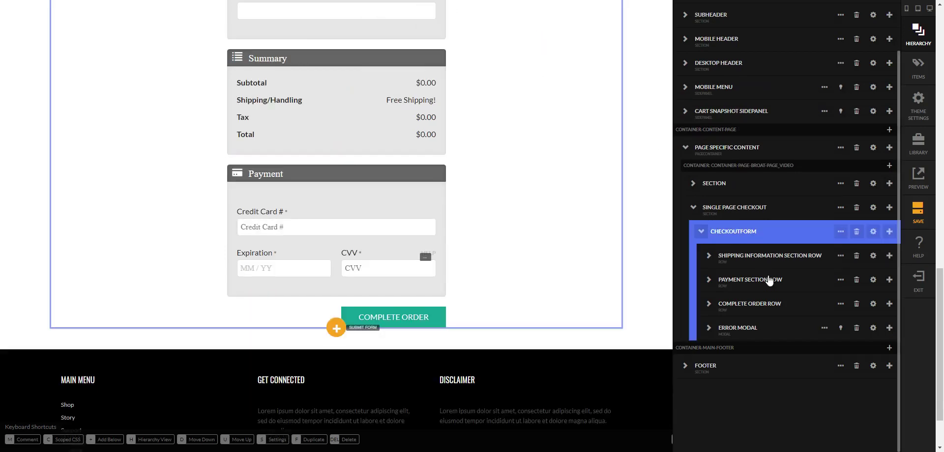
{"action": "left_click", "coordinate": [856, 280]}
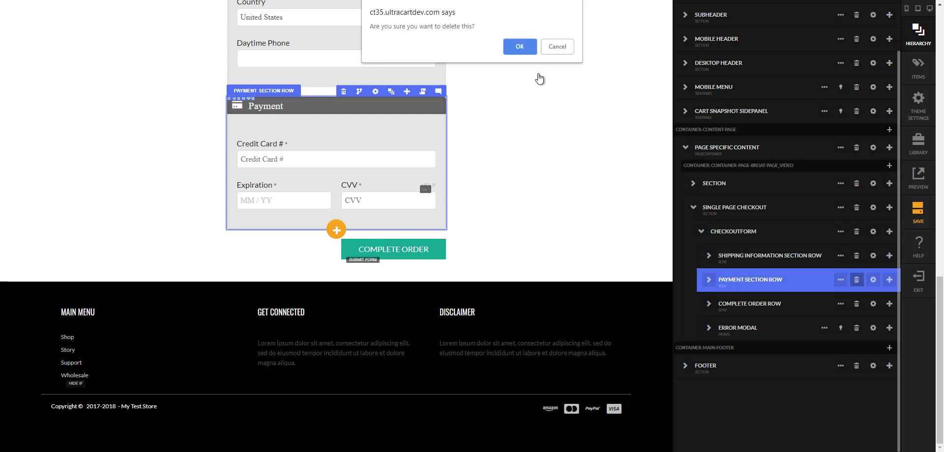
{"action": "left_click", "coordinate": [515, 51]}
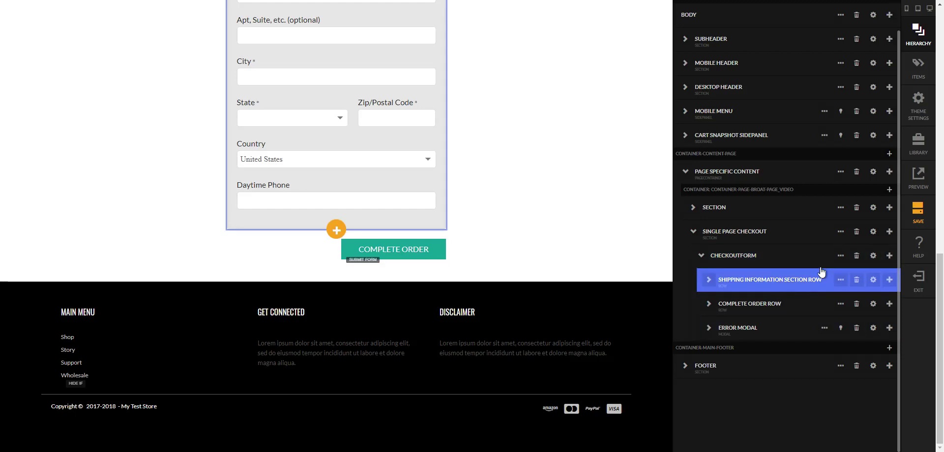
{"action": "left_click", "coordinate": [841, 256]}
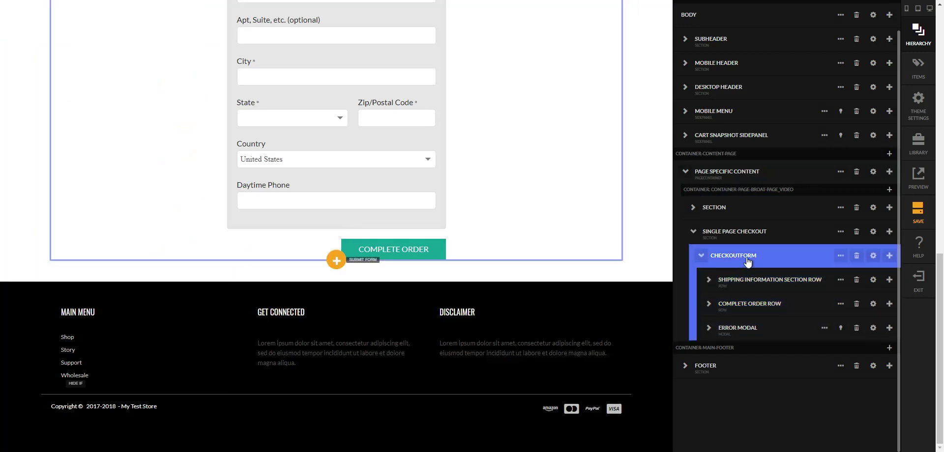
{"action": "left_click", "coordinate": [842, 256]}
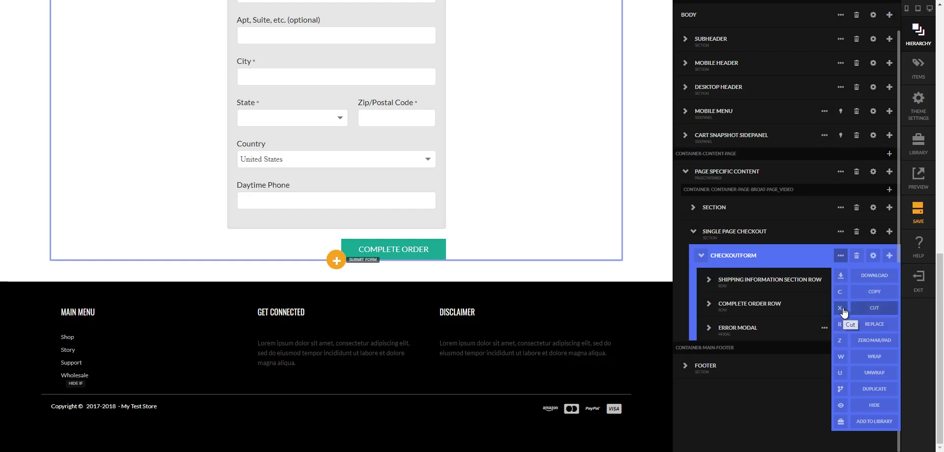
- Cut the checkout form and paste it below the Limited Supply text block in Column 3
{"action": "left_click", "coordinate": [844, 312]}
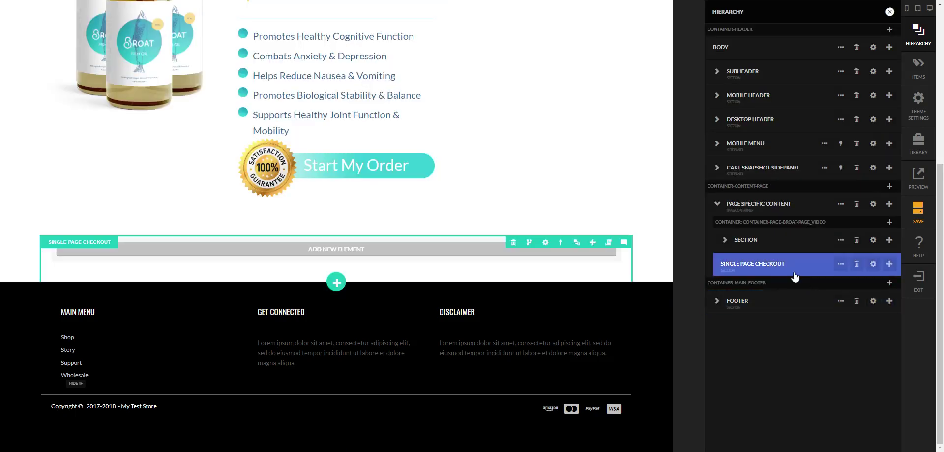
{"action": "left_click", "coordinate": [567, 91]}
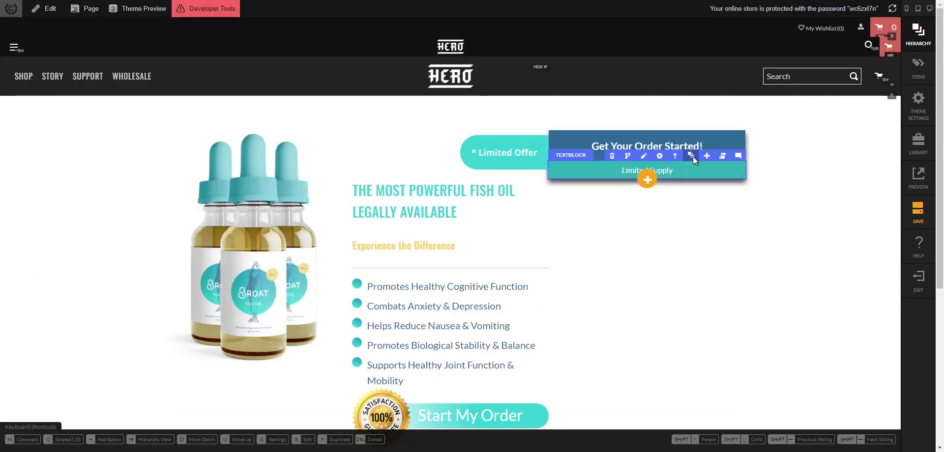
{"action": "left_click", "coordinate": [691, 156]}
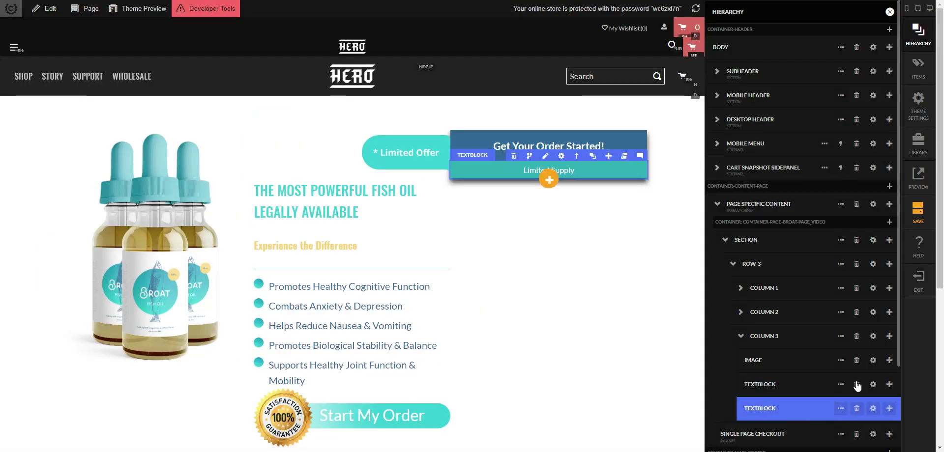
{"action": "left_click", "coordinate": [889, 409]}
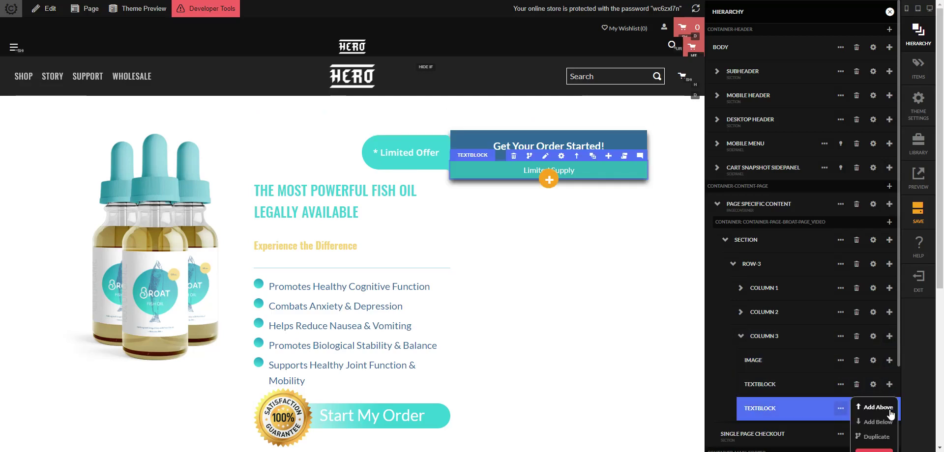
{"action": "left_click", "coordinate": [878, 422]}
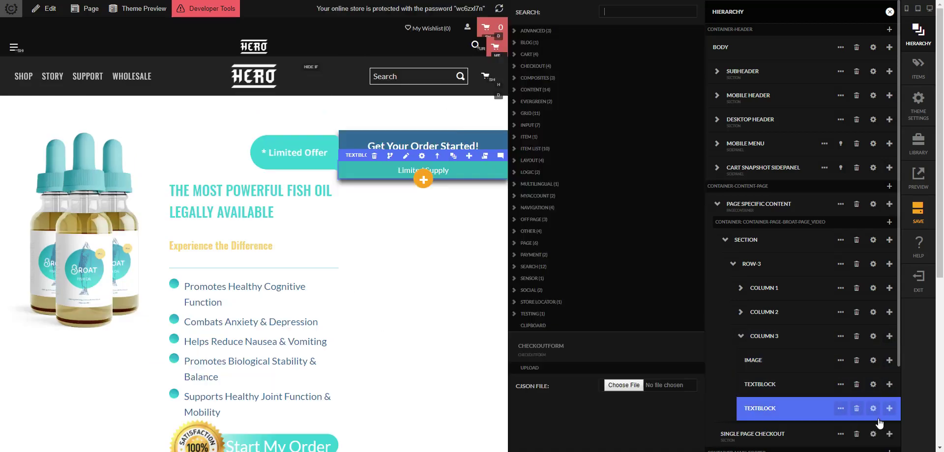
{"action": "left_click", "coordinate": [560, 348]}
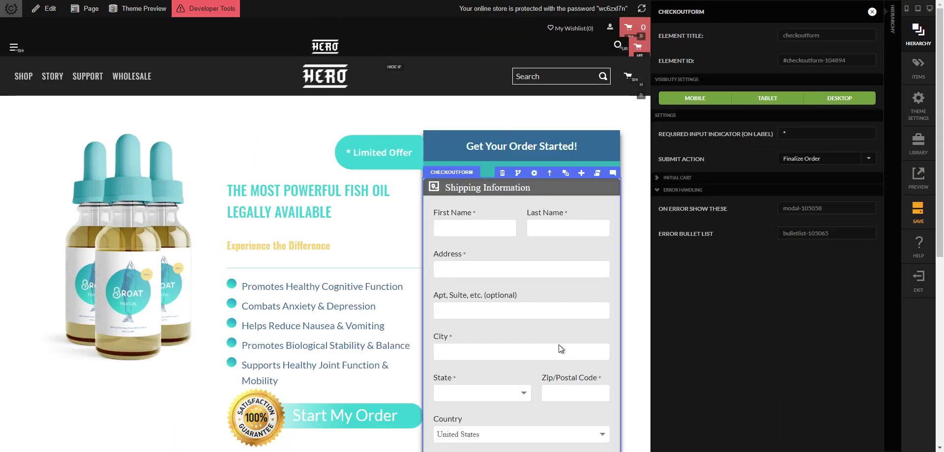
{"action": "key", "text": "Escape"}
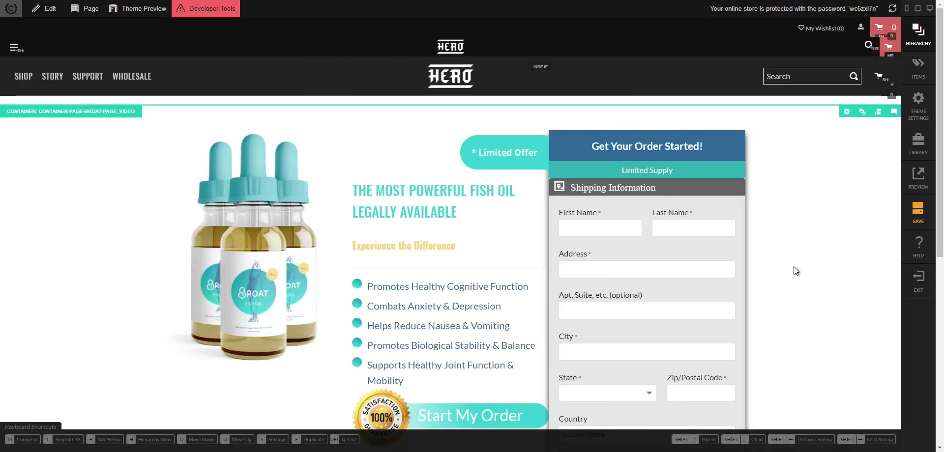
- Drag the form fields row out of the Shipping Information section, then delete that section row
{"action": "scroll", "coordinate": [794, 266], "scroll_direction": "down", "scroll_amount": 3}
{"action": "scroll", "coordinate": [789, 276], "scroll_direction": "up", "scroll_amount": 2}
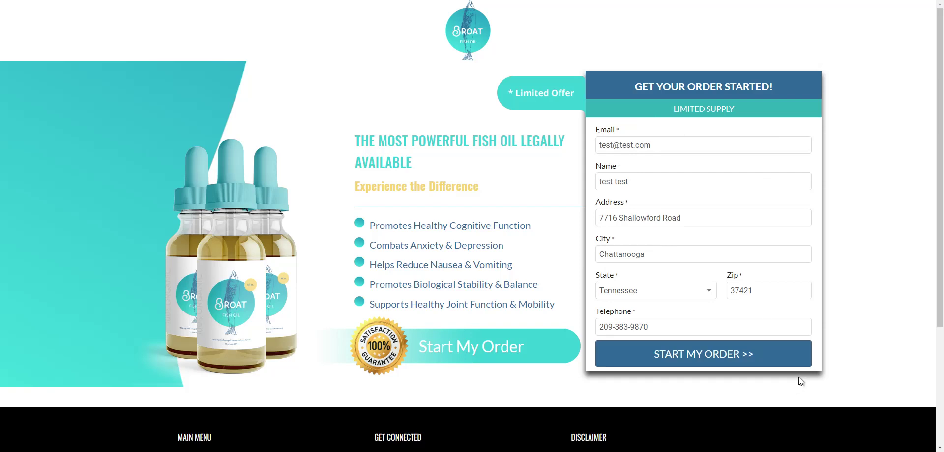
{"action": "left_click", "coordinate": [712, 361]}
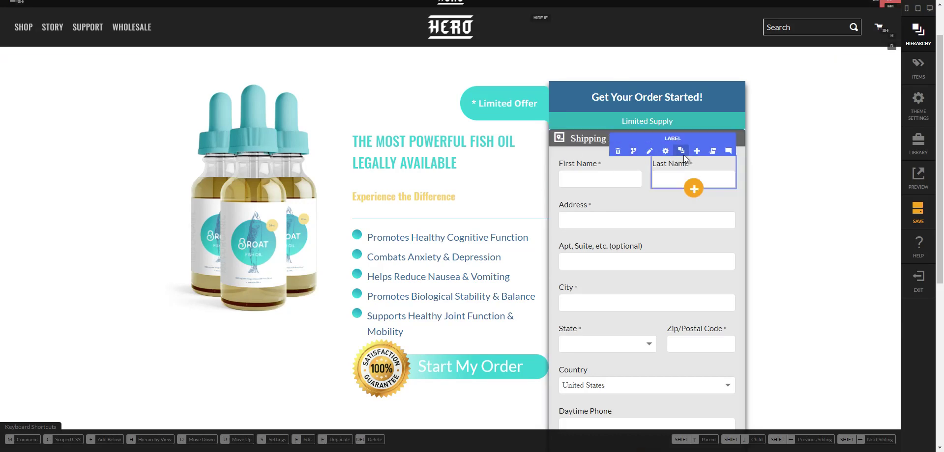
{"action": "left_click", "coordinate": [683, 155]}
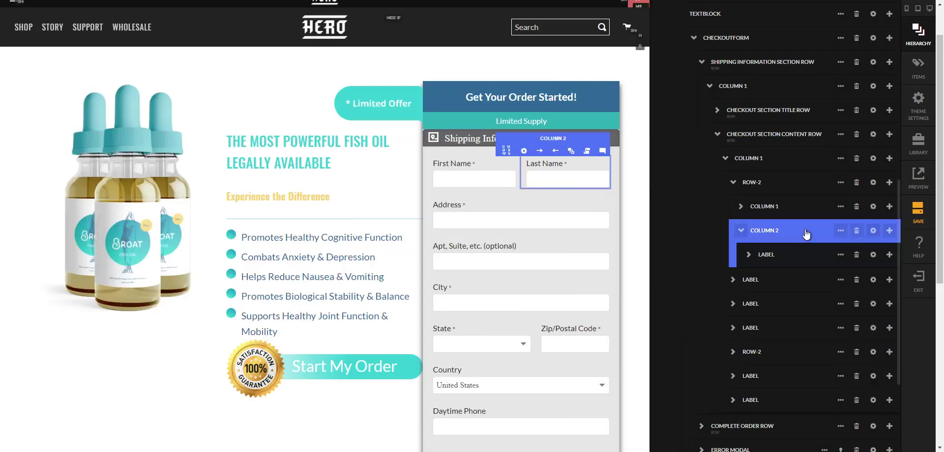
{"action": "left_click", "coordinate": [716, 135]}
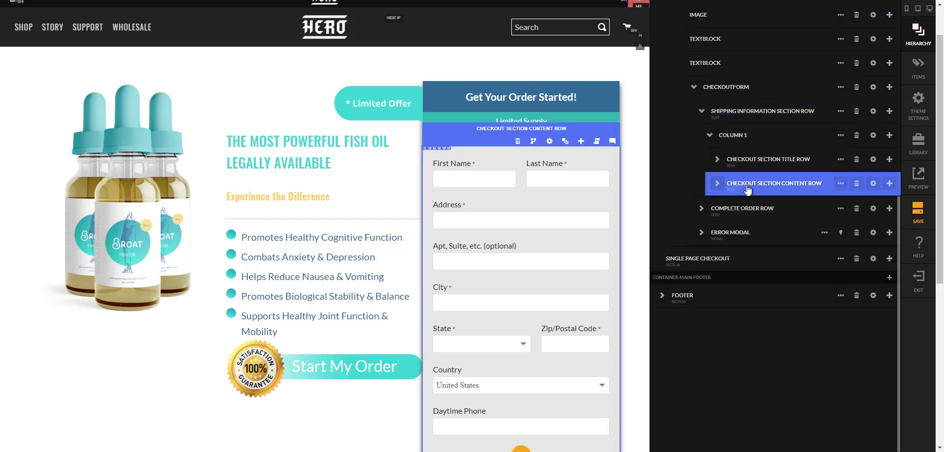
{"action": "left_click_drag", "start_coordinate": [747, 189], "coordinate": [733, 193]}
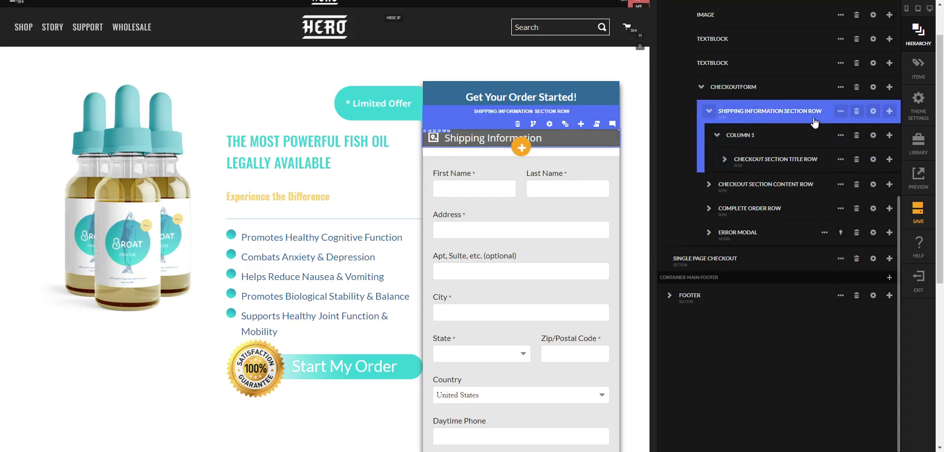
{"action": "left_click", "coordinate": [856, 111]}
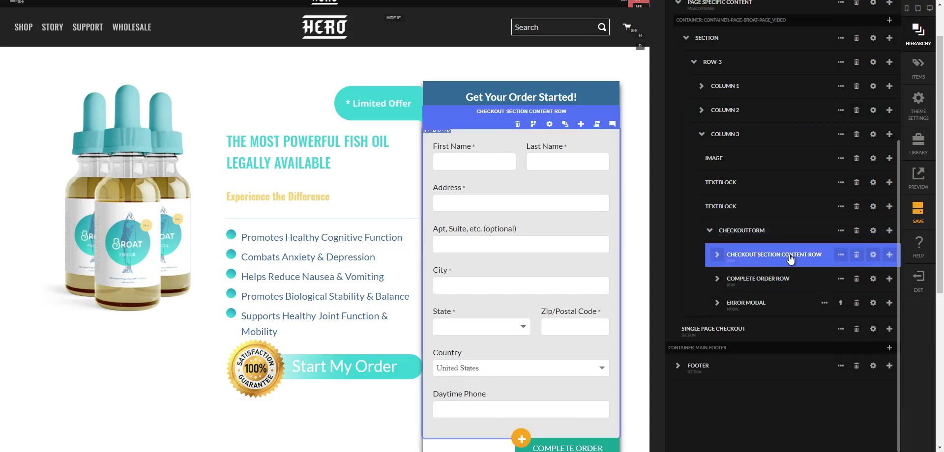
- Clear the checkout section content row's grey background colour and close its settings
{"action": "left_click", "coordinate": [882, 258]}
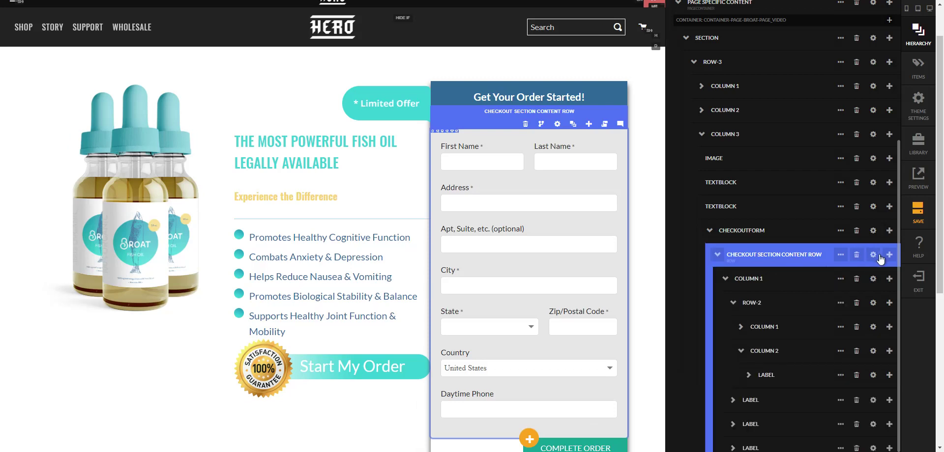
{"action": "left_click", "coordinate": [873, 255]}
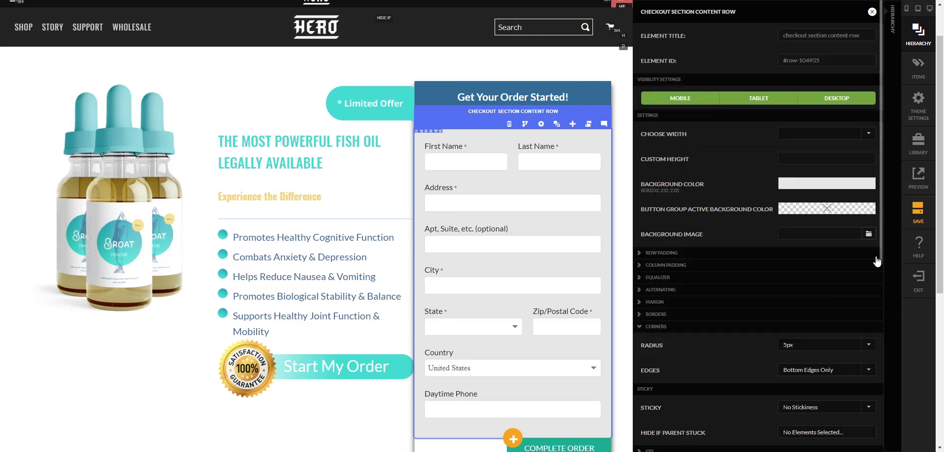
{"action": "left_click", "coordinate": [807, 184]}
{"action": "left_click", "coordinate": [565, 36]}
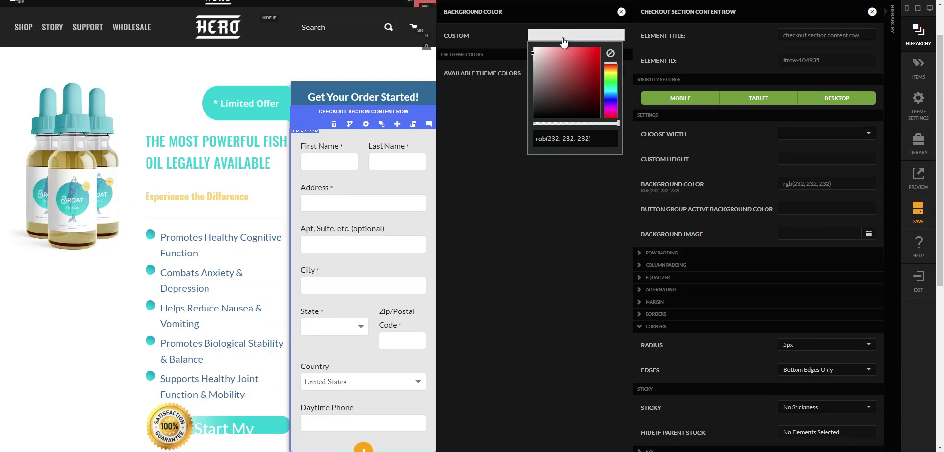
{"action": "left_click", "coordinate": [610, 55]}
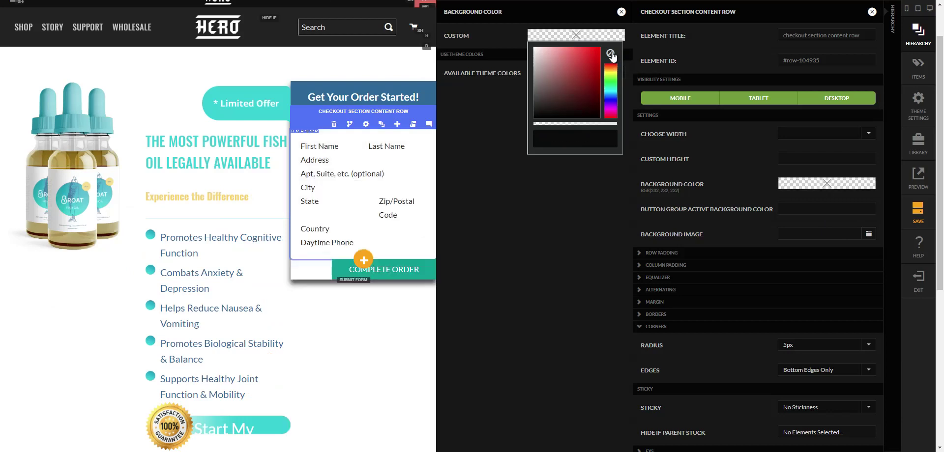
{"action": "left_click", "coordinate": [622, 12]}
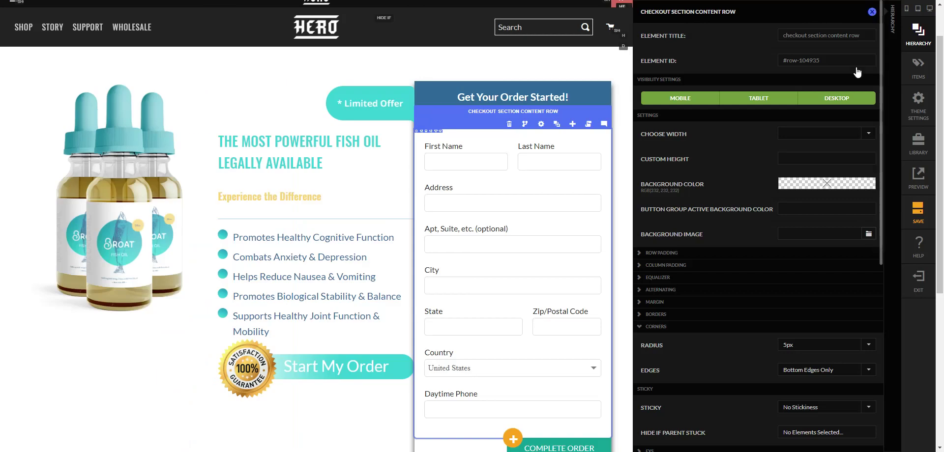
{"action": "left_click", "coordinate": [871, 11]}
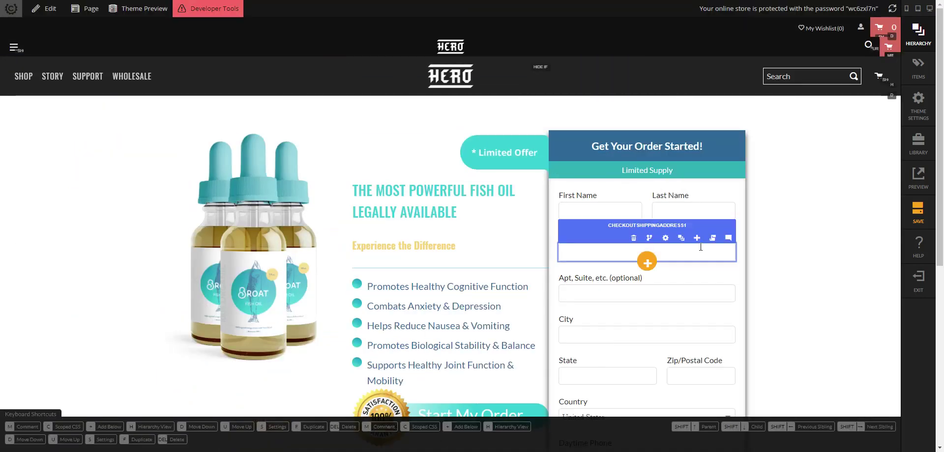
{"action": "scroll", "coordinate": [760, 256], "scroll_direction": "down", "scroll_amount": 2}
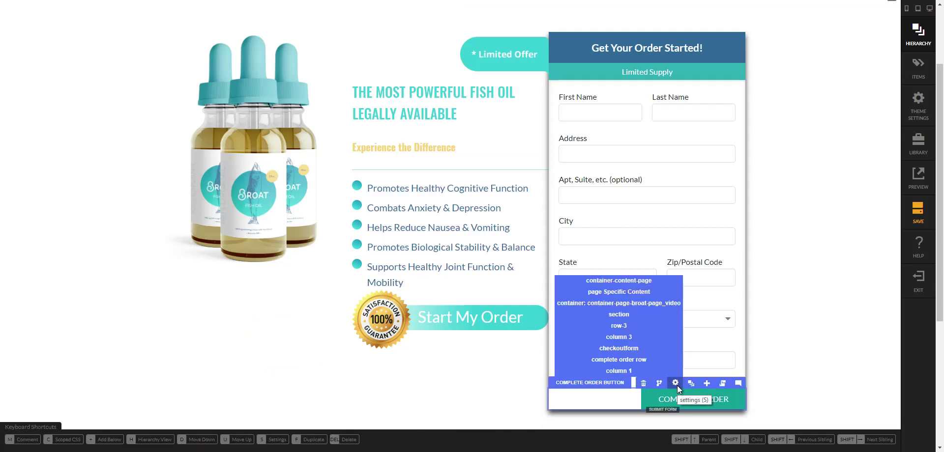
- Drag the Complete Order button into Column 1 of the form, below Daytime Phone
{"action": "left_click", "coordinate": [691, 383]}
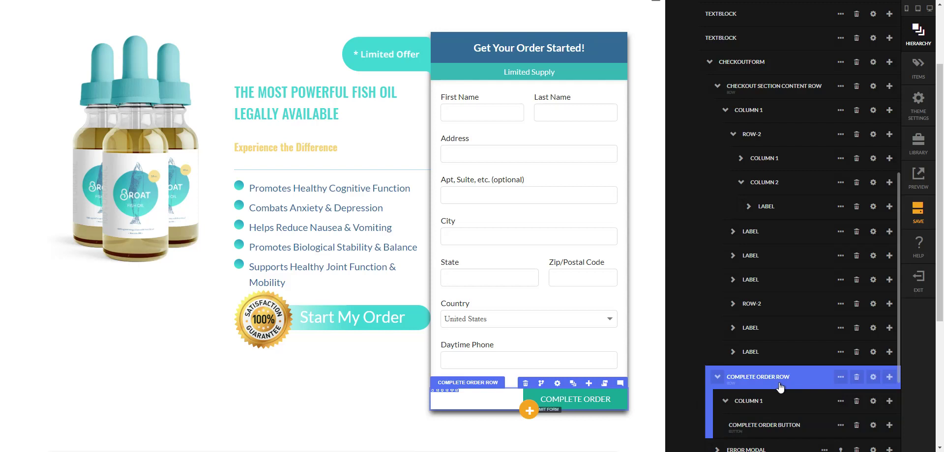
{"action": "scroll", "coordinate": [780, 388], "scroll_direction": "down", "scroll_amount": 1}
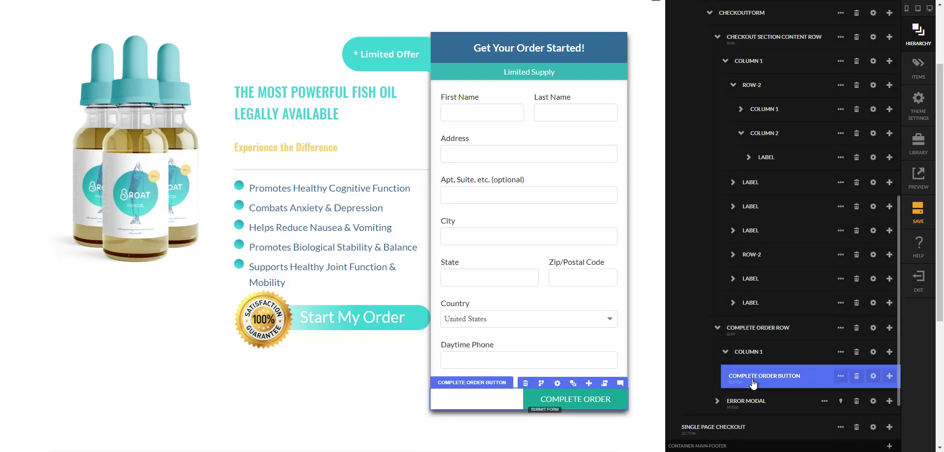
{"action": "left_click_drag", "start_coordinate": [756, 369], "coordinate": [760, 331]}
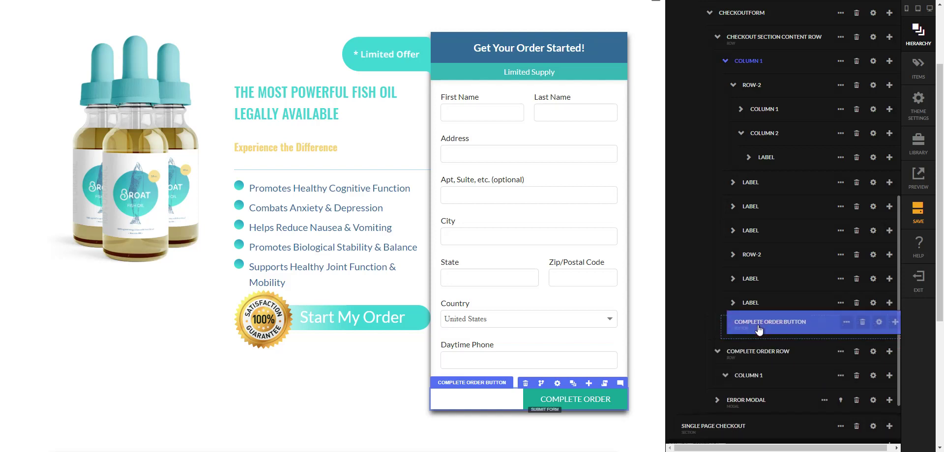
{"action": "left_click_drag", "start_coordinate": [760, 331], "coordinate": [759, 330]}
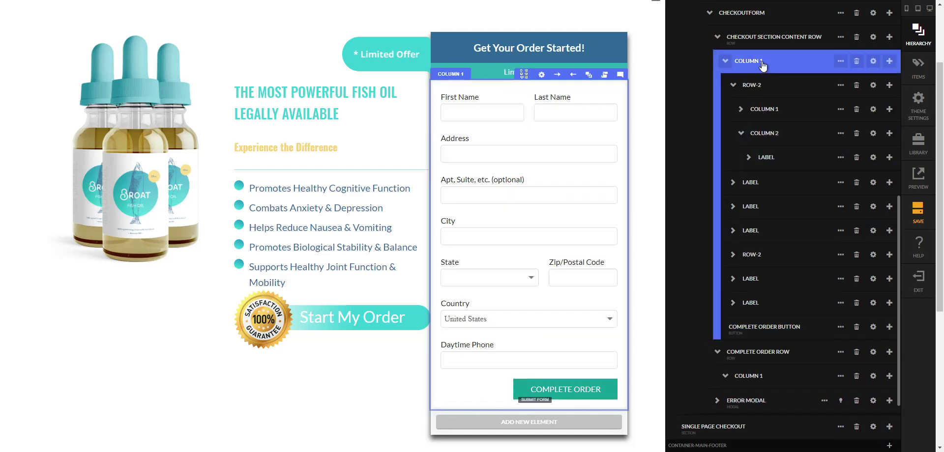
- Check Column 1's scoped style tag, which is empty, and close the settings
{"action": "left_click", "coordinate": [874, 62]}
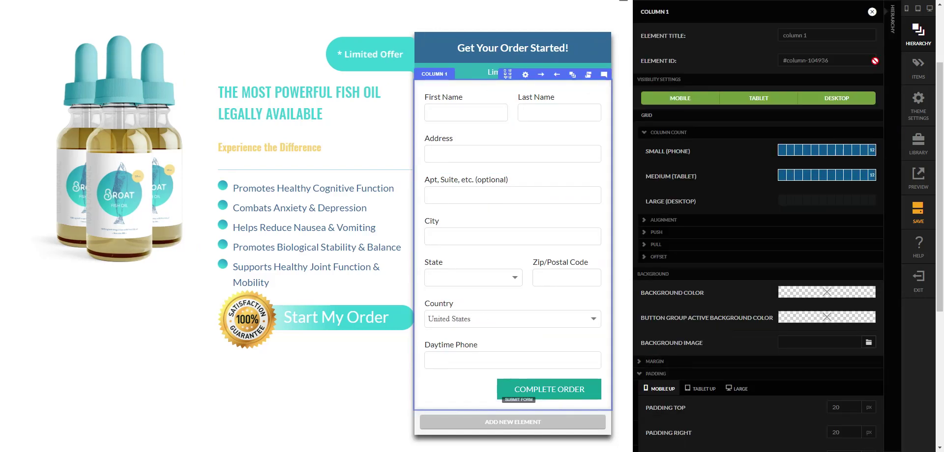
{"action": "scroll", "coordinate": [793, 278], "scroll_direction": "down", "scroll_amount": 3}
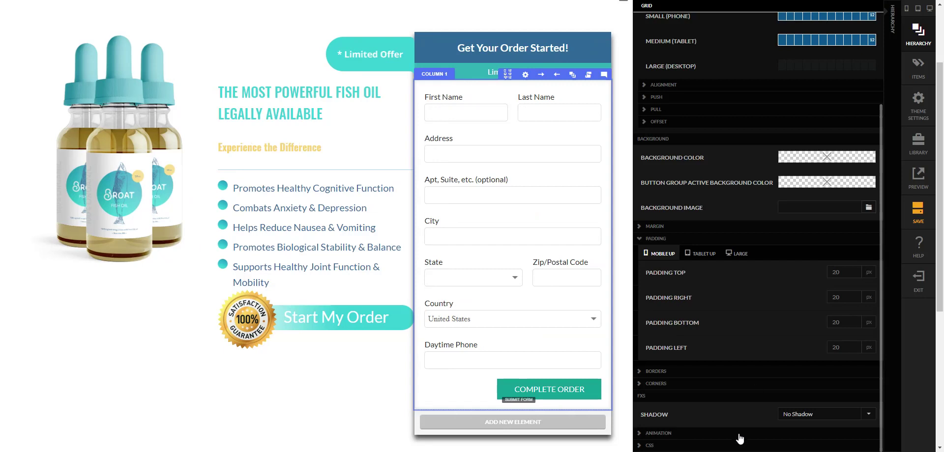
{"action": "left_click", "coordinate": [783, 445]}
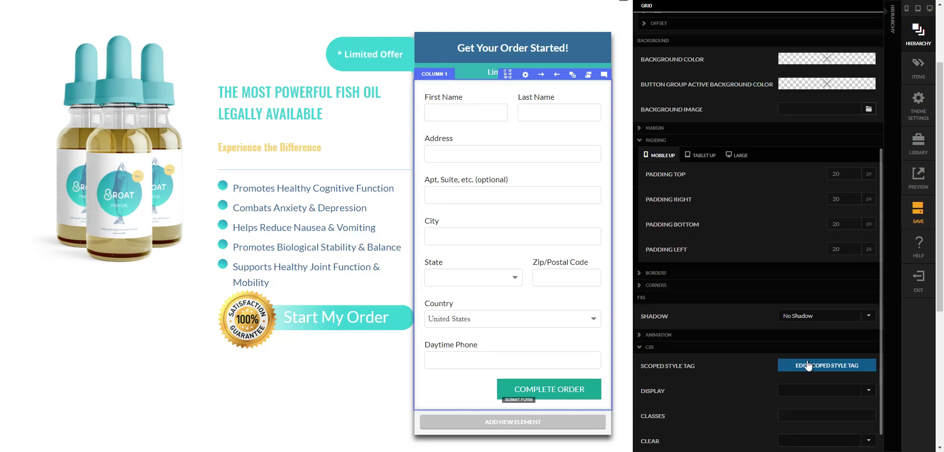
{"action": "left_click", "coordinate": [808, 365]}
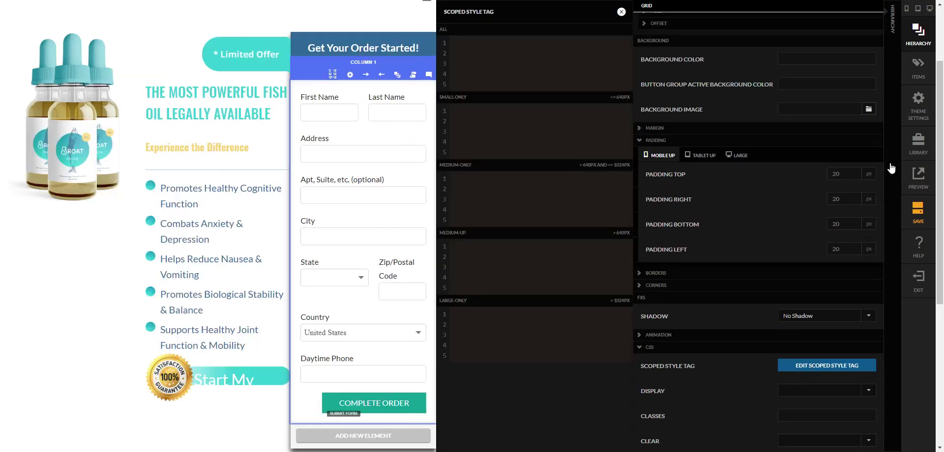
{"action": "left_click", "coordinate": [889, 288]}
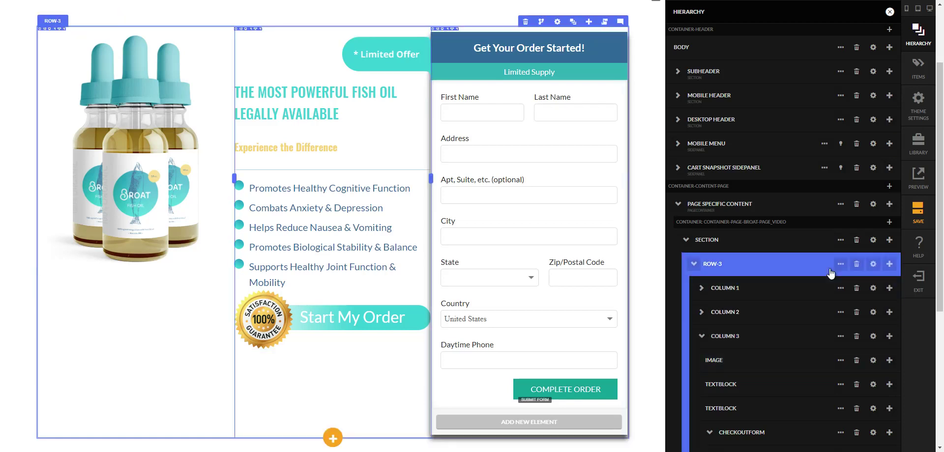
- Delete the inset 0 0 10px #d6d6d6 box-shadow rule from the checkout section content row's scoped style
{"action": "left_click", "coordinate": [811, 382]}
{"action": "scroll", "coordinate": [811, 383], "scroll_direction": "down", "scroll_amount": 2}
{"action": "left_click", "coordinate": [831, 363]}
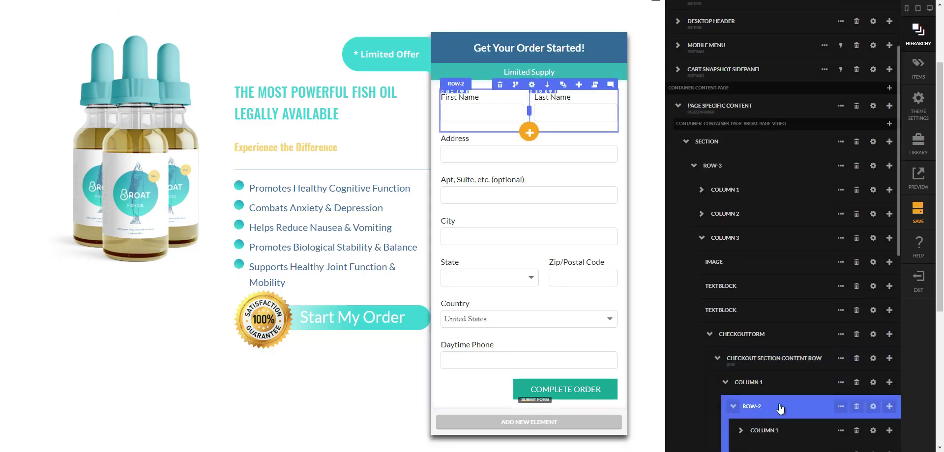
{"action": "left_click", "coordinate": [868, 360]}
{"action": "scroll", "coordinate": [838, 353], "scroll_direction": "down", "scroll_amount": 1}
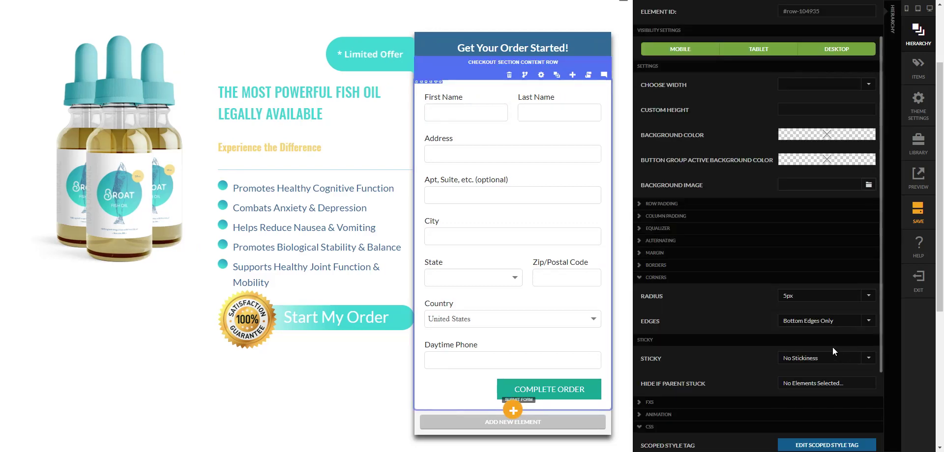
{"action": "scroll", "coordinate": [836, 350], "scroll_direction": "down", "scroll_amount": 2}
{"action": "left_click", "coordinate": [832, 347]}
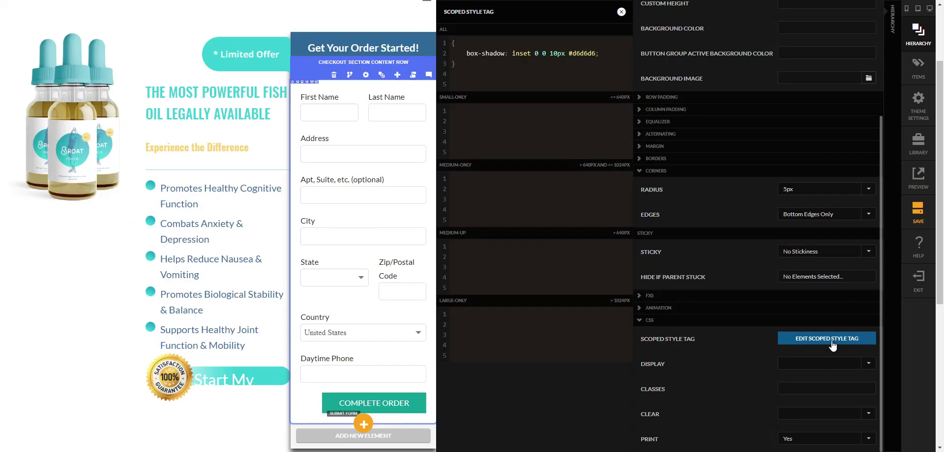
{"action": "left_click_drag", "start_coordinate": [472, 64], "coordinate": [435, 29]}
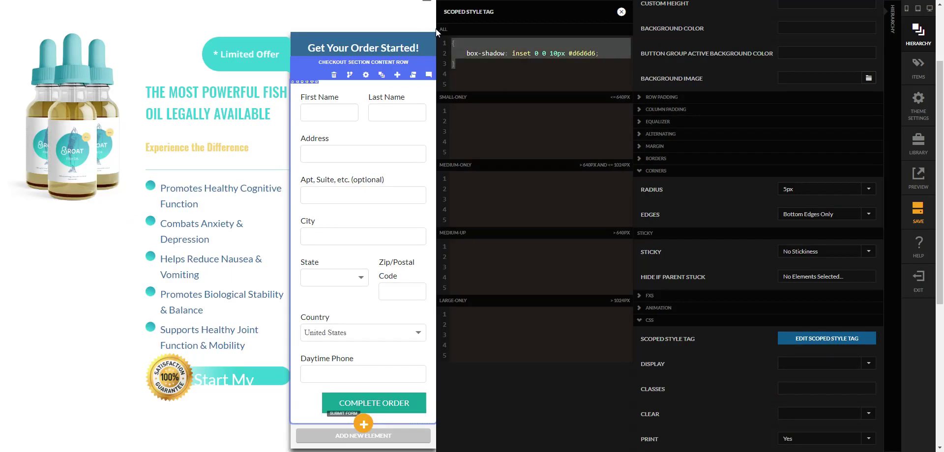
{"action": "key", "text": "BackSpace"}
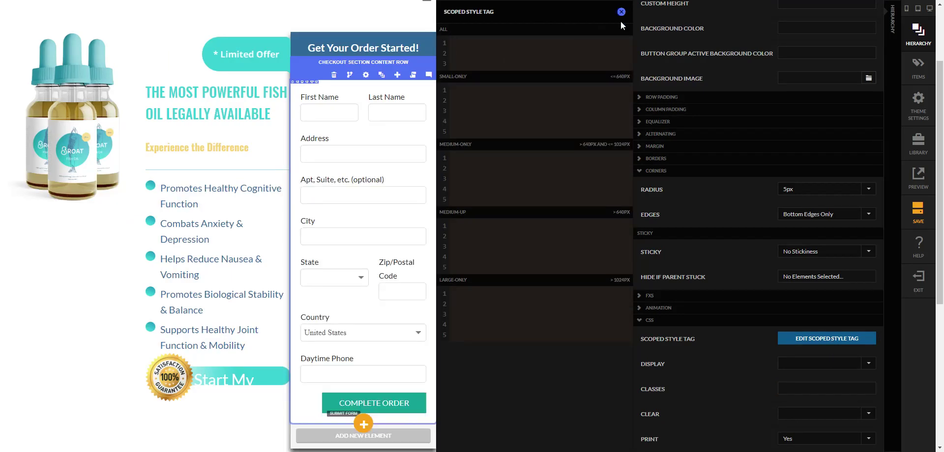
{"action": "left_click", "coordinate": [620, 12]}
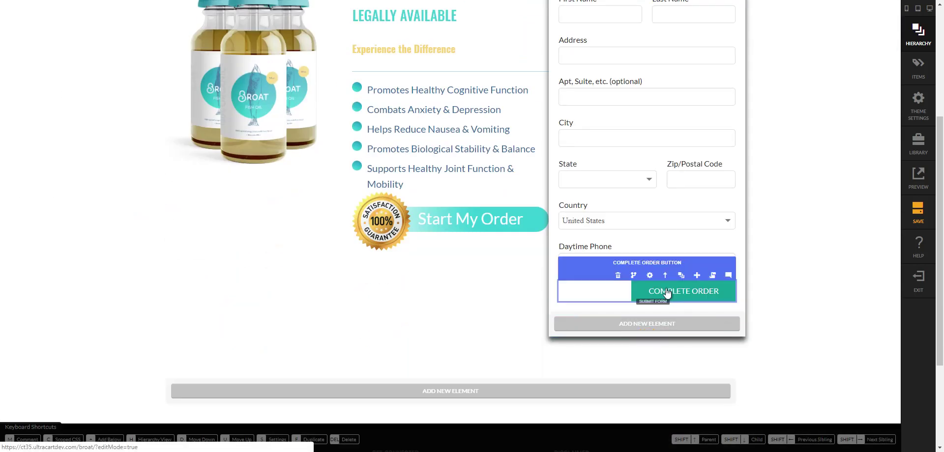
- Change the order button's label to 'Start My Order >>'
{"action": "left_click", "coordinate": [649, 275]}
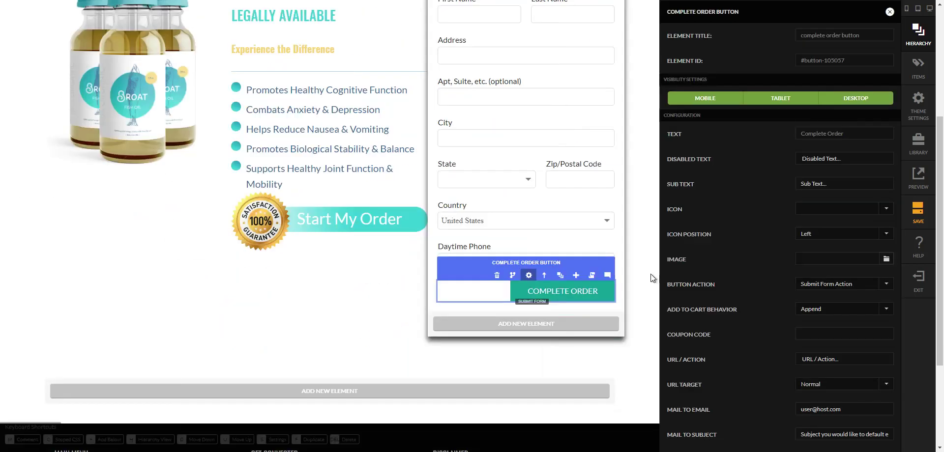
{"action": "left_click_drag", "start_coordinate": [839, 139], "coordinate": [745, 141]}
{"action": "type", "text": "Start My Order >>"}
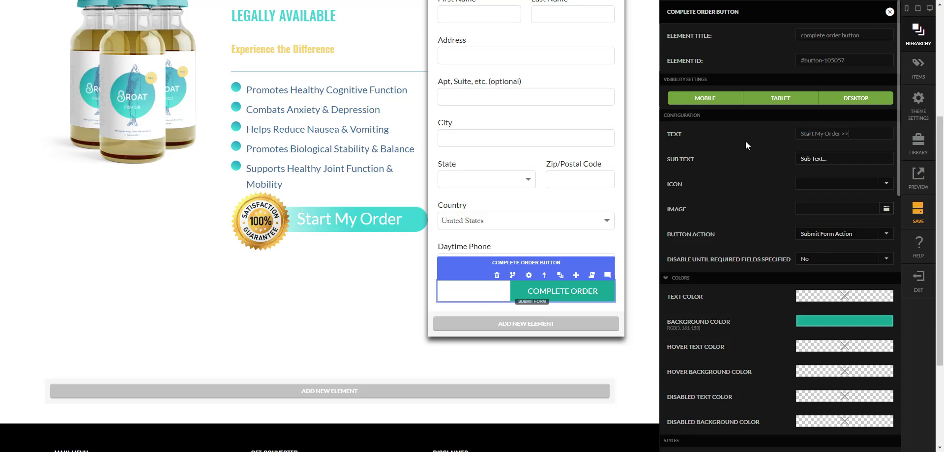
{"action": "key", "text": "Tab"}
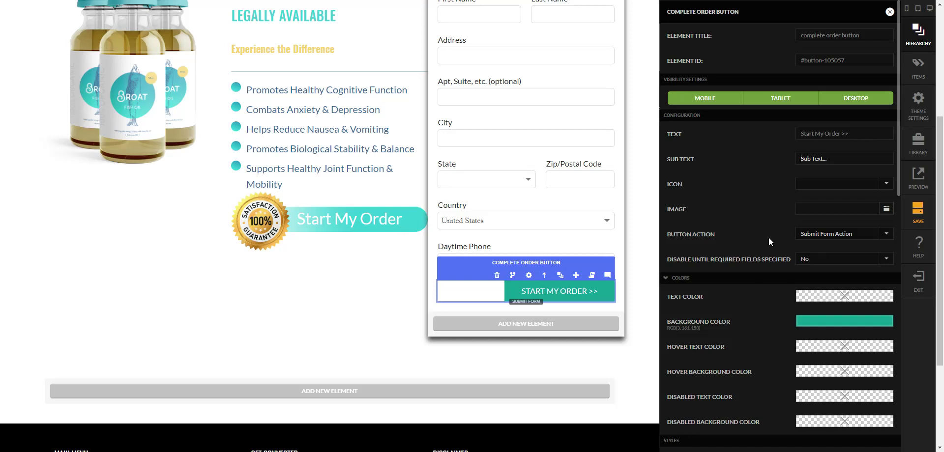
- Keep the button's Flat Color style and Full Width setting
{"action": "scroll", "coordinate": [756, 320], "scroll_direction": "down", "scroll_amount": 3}
{"action": "left_click", "coordinate": [816, 315]}
{"action": "left_click", "coordinate": [803, 314]}
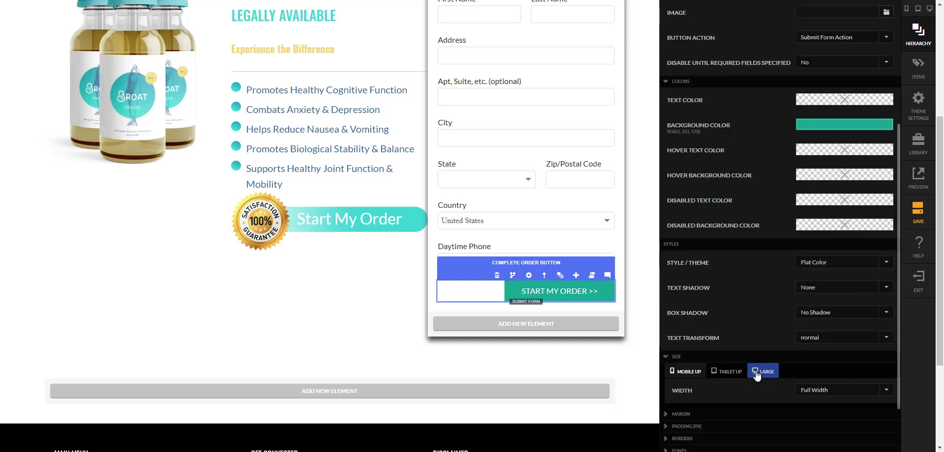
{"action": "scroll", "coordinate": [761, 379], "scroll_direction": "down", "scroll_amount": 3}
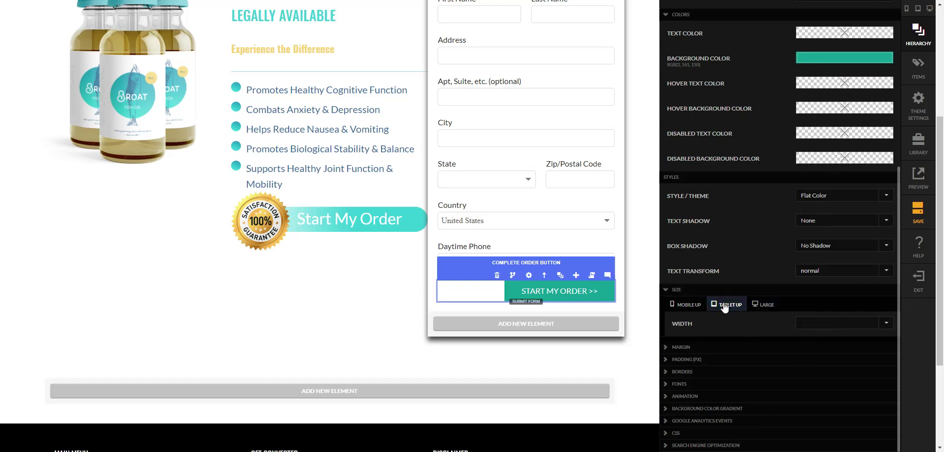
{"action": "left_click", "coordinate": [809, 327]}
{"action": "left_click", "coordinate": [711, 324]}
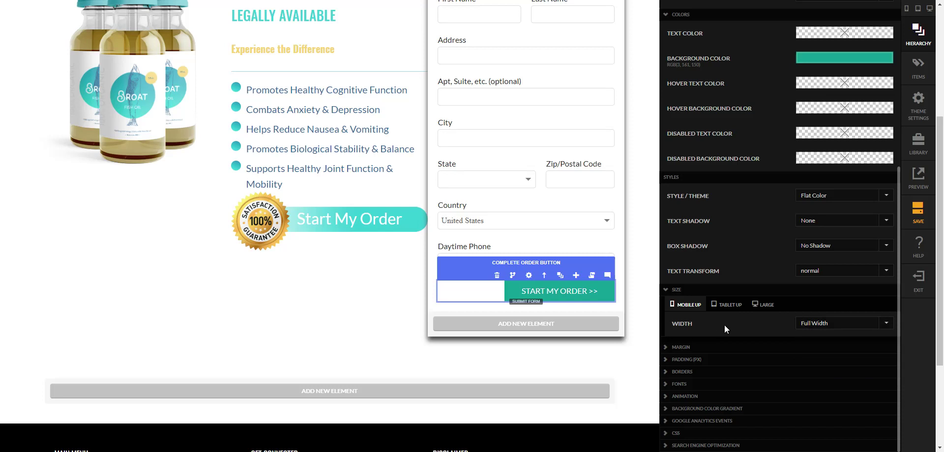
- Clear the button's large-screen width, leaving the mobile width setting in place
{"action": "left_click", "coordinate": [702, 434]}
{"action": "scroll", "coordinate": [735, 426], "scroll_direction": "down", "scroll_amount": 3}
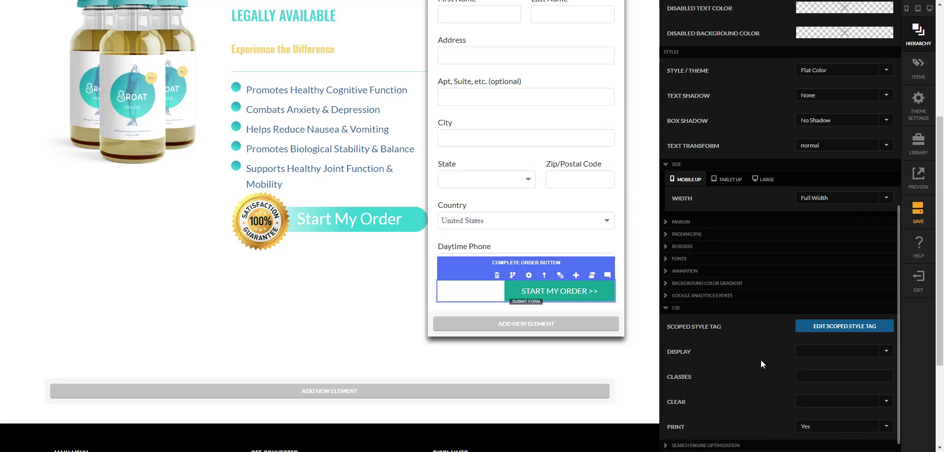
{"action": "scroll", "coordinate": [761, 365], "scroll_direction": "up", "scroll_amount": 6}
{"action": "scroll", "coordinate": [760, 359], "scroll_direction": "up", "scroll_amount": 4}
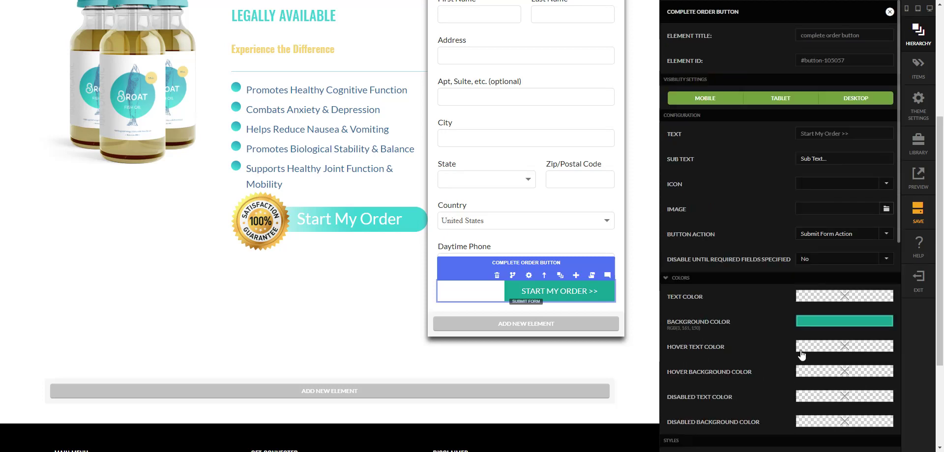
{"action": "scroll", "coordinate": [801, 354], "scroll_direction": "down", "scroll_amount": 4}
{"action": "scroll", "coordinate": [800, 350], "scroll_direction": "down", "scroll_amount": 2}
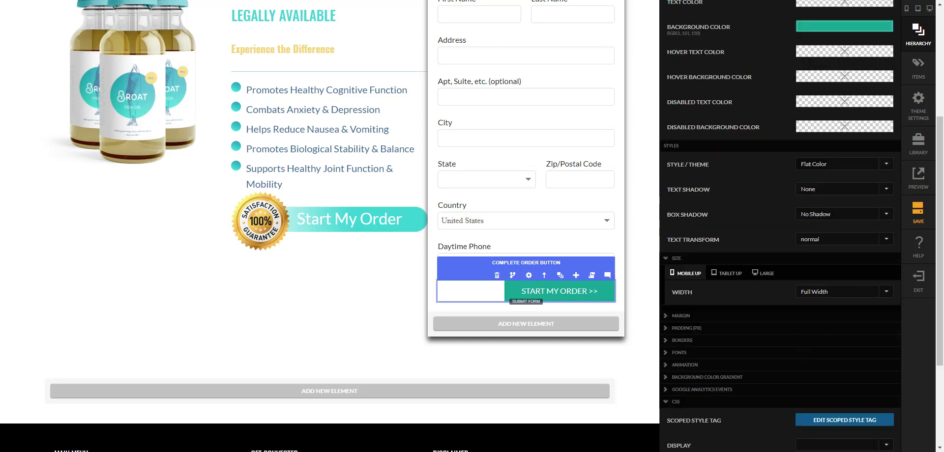
{"action": "scroll", "coordinate": [812, 346], "scroll_direction": "up", "scroll_amount": 1}
{"action": "left_click", "coordinate": [734, 323]}
{"action": "left_click", "coordinate": [763, 322]}
{"action": "left_click", "coordinate": [830, 338]}
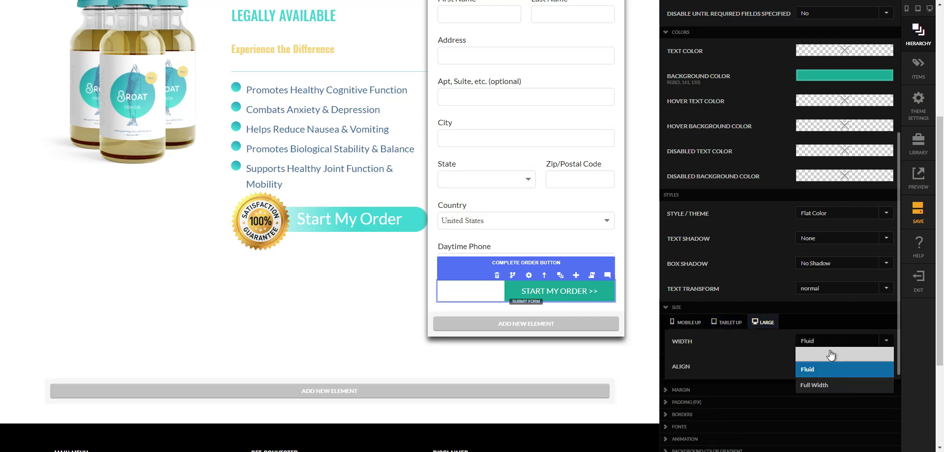
{"action": "left_click", "coordinate": [826, 350]}
{"action": "left_click", "coordinate": [686, 322]}
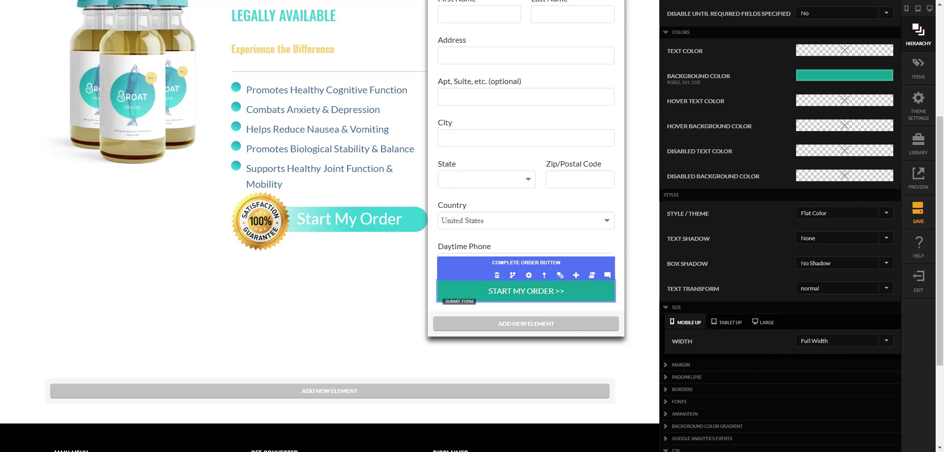
{"action": "scroll", "coordinate": [777, 207], "scroll_direction": "up", "scroll_amount": 2}
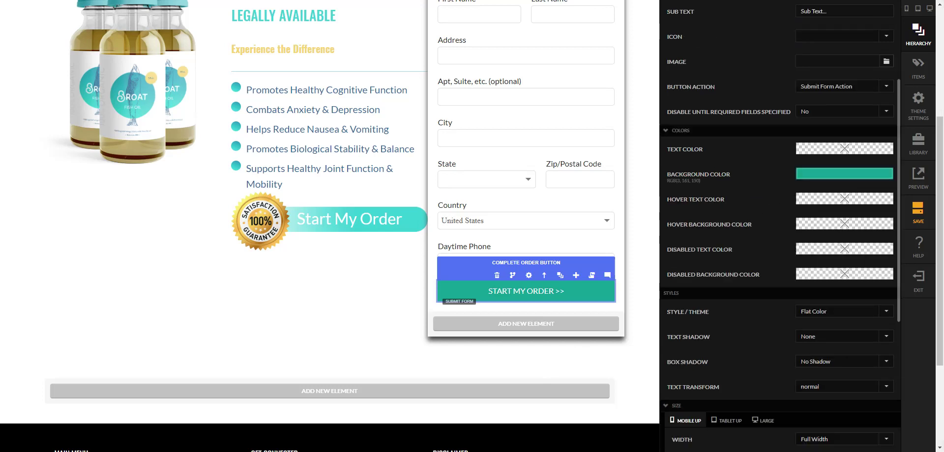
- Set the button background to custom blue rgb(49, 104, 155)
{"action": "left_click", "coordinate": [821, 178]}
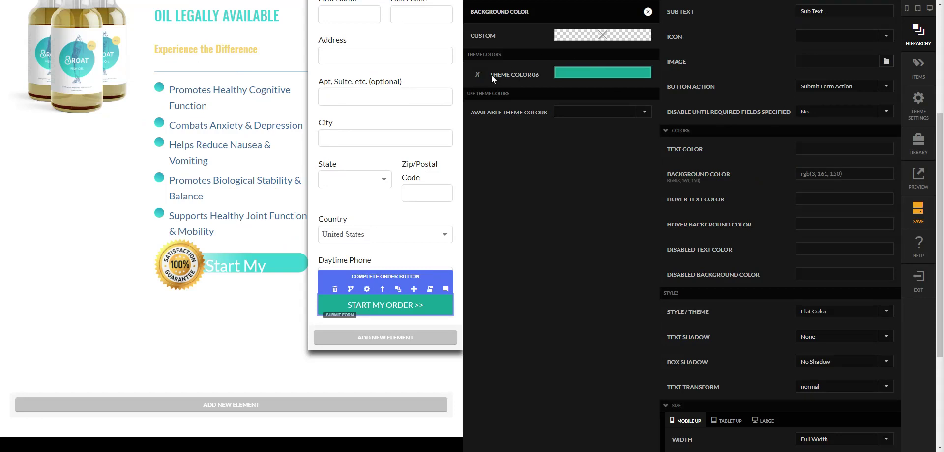
{"action": "left_click", "coordinate": [608, 35]}
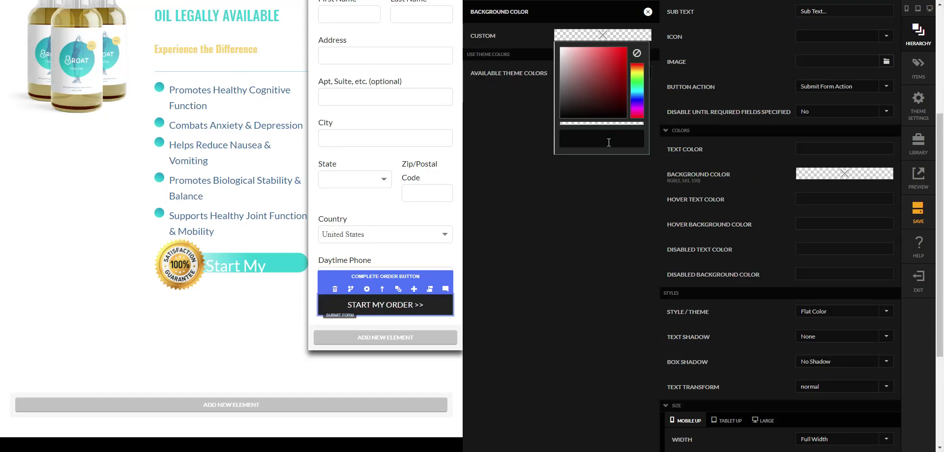
{"action": "left_click", "coordinate": [613, 138]}
{"action": "type", "text": "rgb(49, 104, 155)"}
{"action": "left_click", "coordinate": [648, 12]}
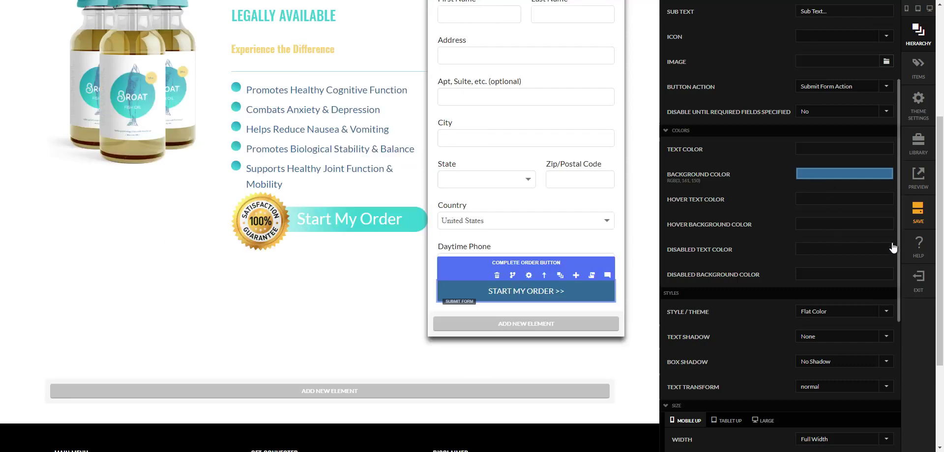
- Set the hover background to teal rgb(39, 208, 215) and close the button settings
{"action": "left_click", "coordinate": [834, 231]}
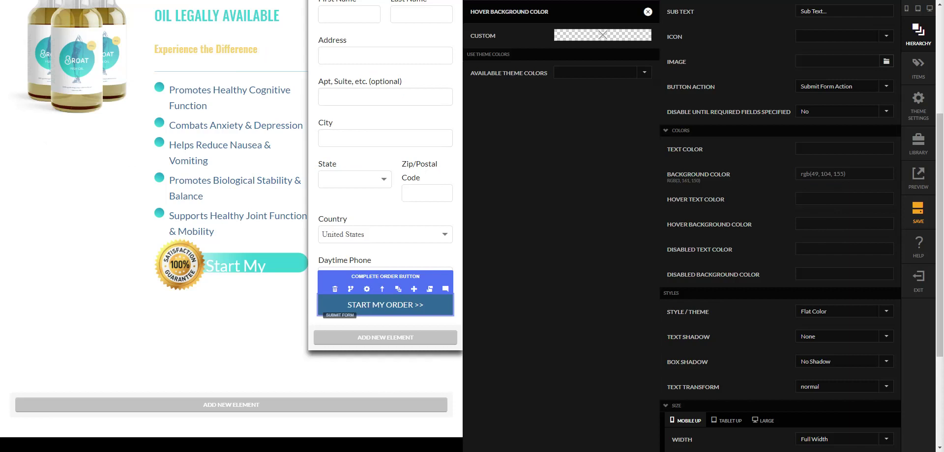
{"action": "left_click", "coordinate": [605, 36]}
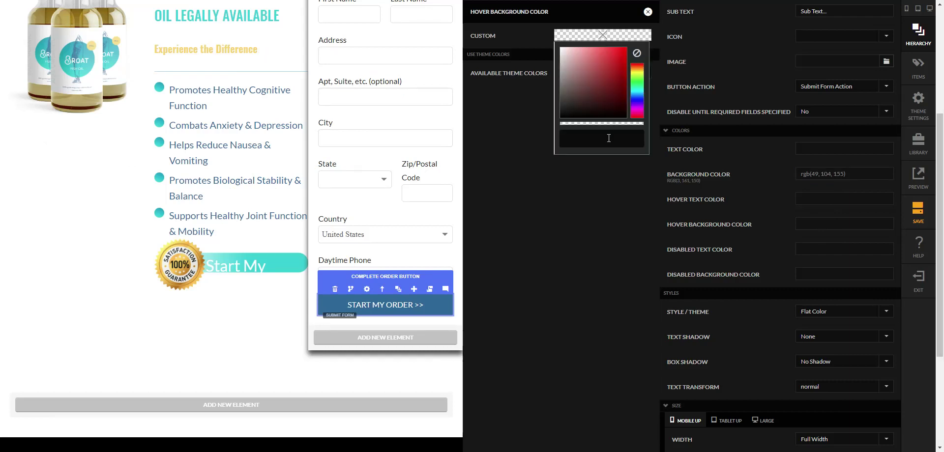
{"action": "left_click", "coordinate": [608, 138]}
{"action": "type", "text": "rgb(39, 208, 215)"}
{"action": "left_click", "coordinate": [648, 12]}
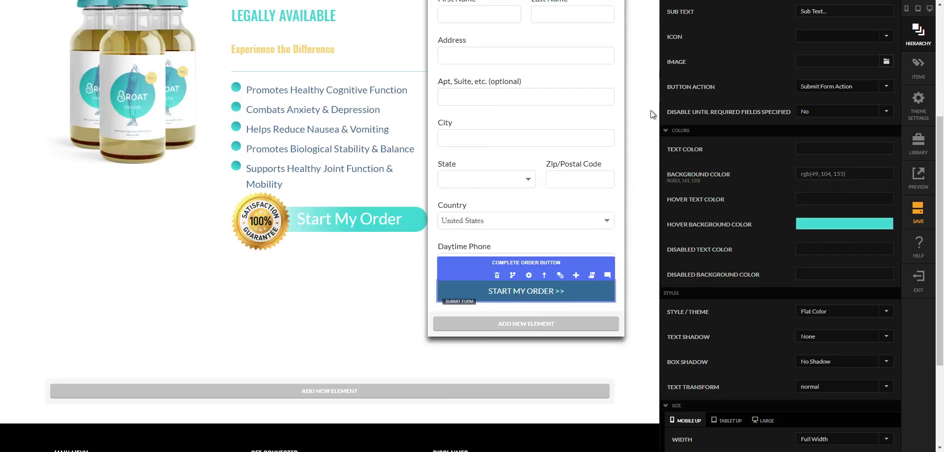
{"action": "left_click", "coordinate": [650, 152]}
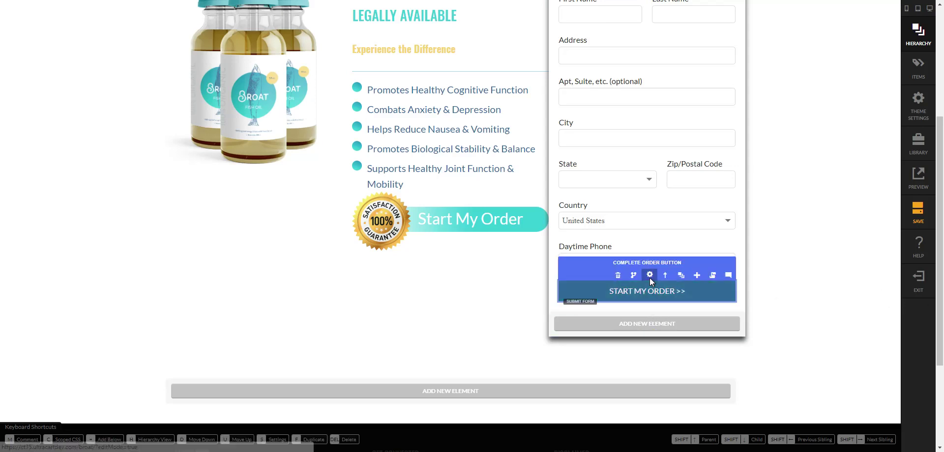
- Give the Start My Order button a 22 px small-screen font size
{"action": "mouse_move", "coordinate": [650, 278]}
{"action": "left_click", "coordinate": [650, 275]}
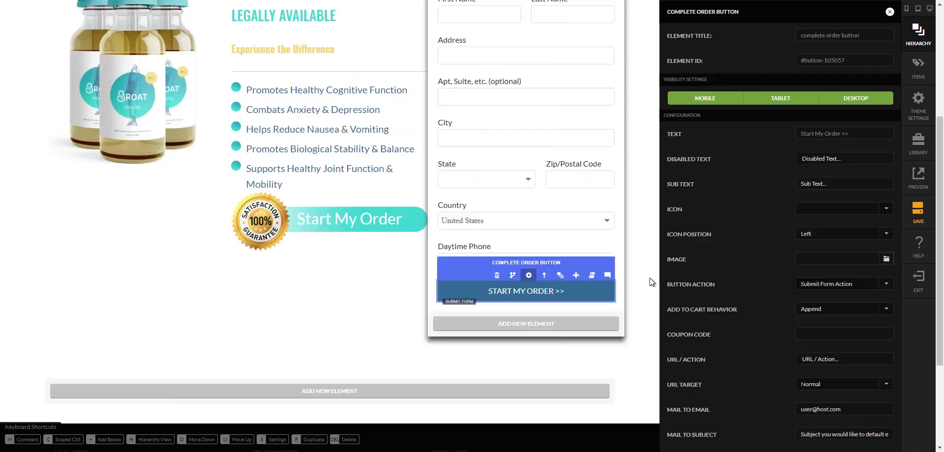
{"action": "scroll", "coordinate": [762, 297], "scroll_direction": "down", "scroll_amount": 5}
{"action": "scroll", "coordinate": [762, 297], "scroll_direction": "down", "scroll_amount": 3}
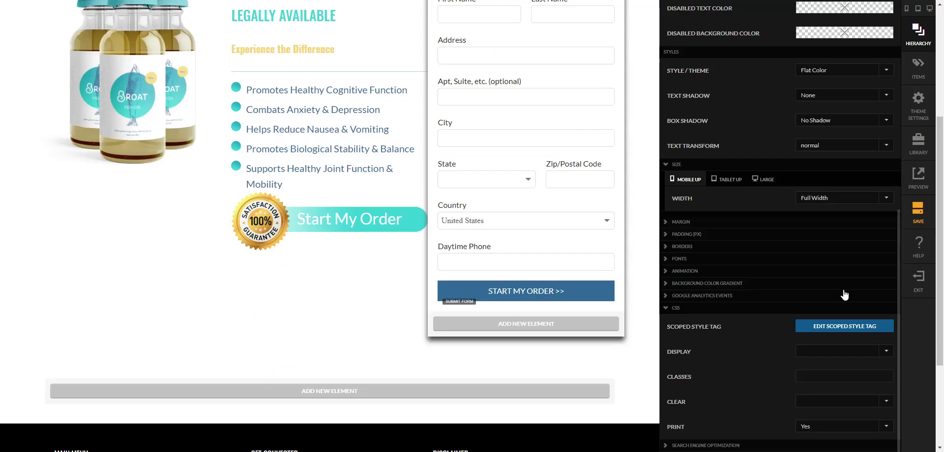
{"action": "left_click", "coordinate": [708, 261]}
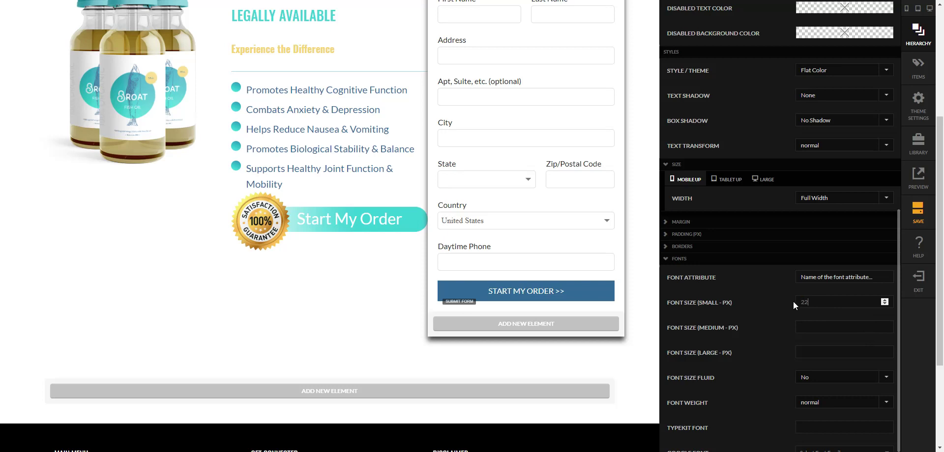
{"action": "key", "text": "Tab"}
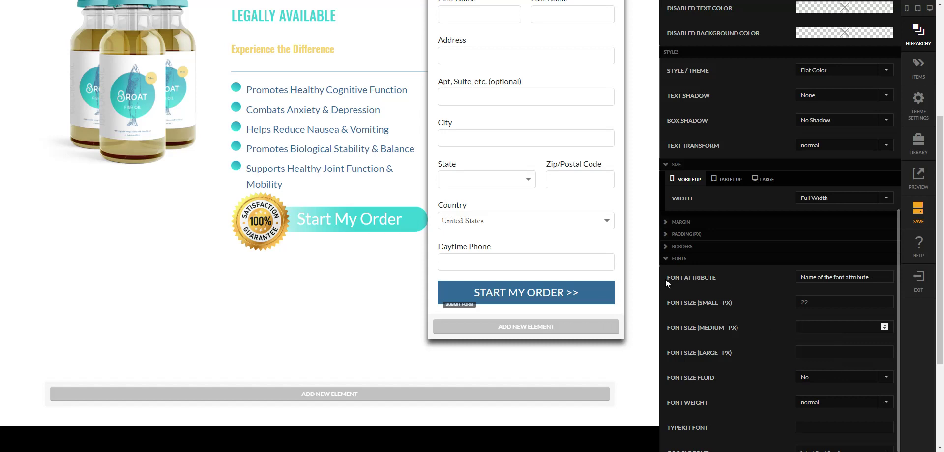
{"action": "left_click", "coordinate": [646, 303]}
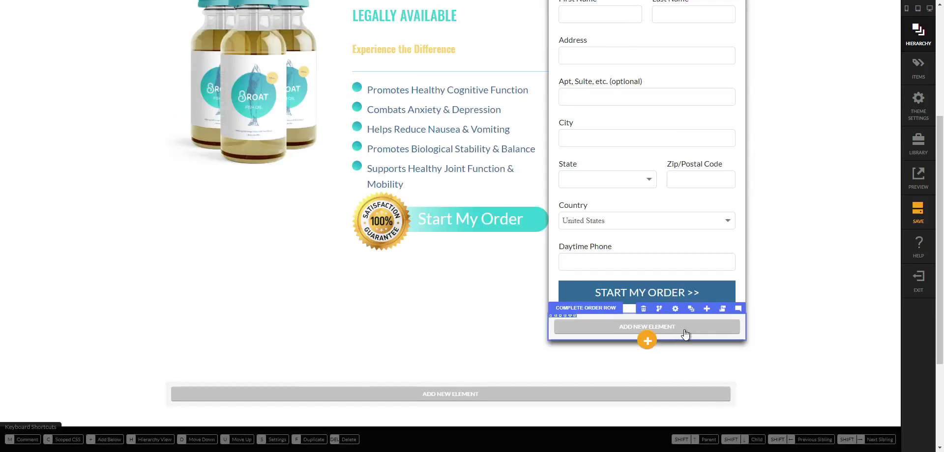
- Delete the empty Complete Order Row below the button and close the Hierarchy panel
{"action": "left_click", "coordinate": [691, 311]}
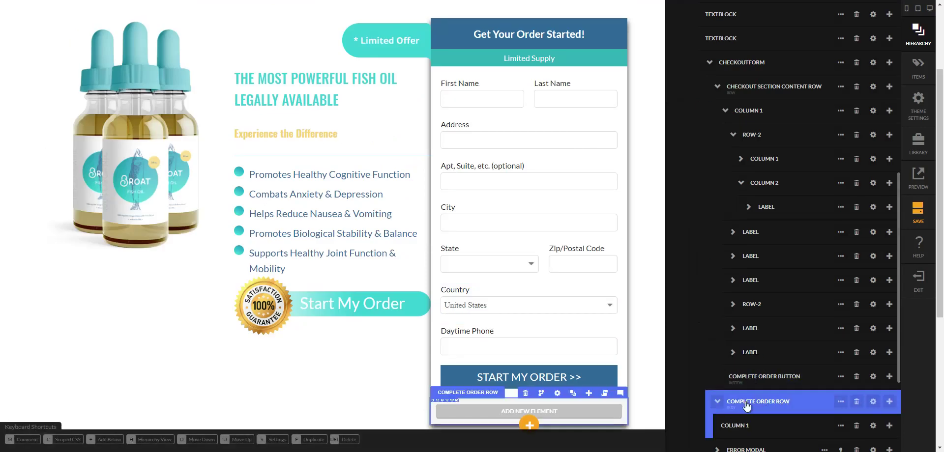
{"action": "left_click", "coordinate": [856, 402]}
{"action": "key", "text": "Return"}
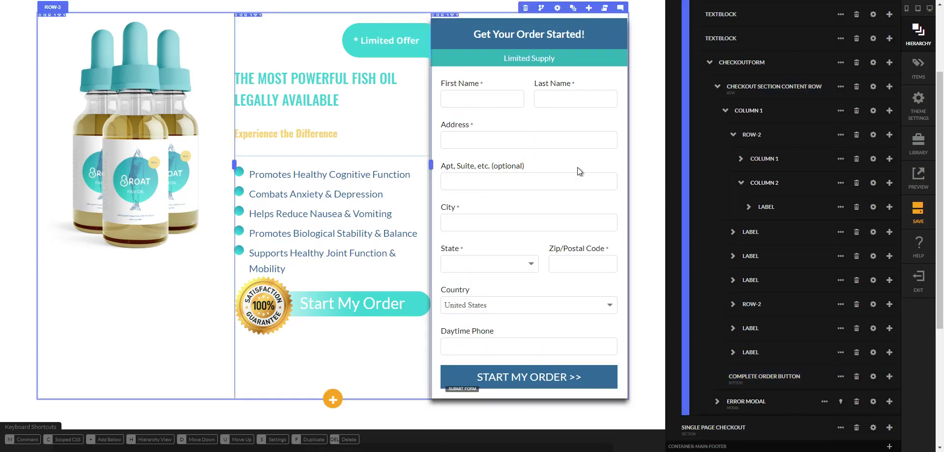
{"action": "key", "text": "h"}
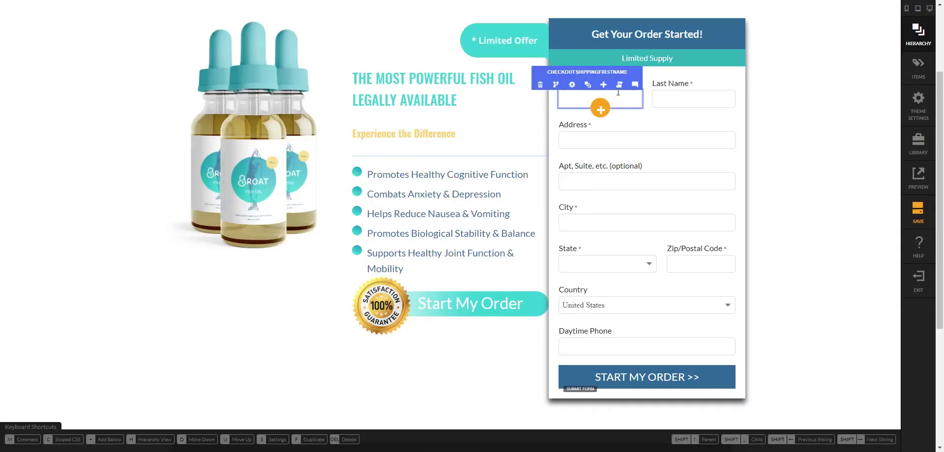
- Move the first-name input out of its row and replace it with Checkout Shipping Full Name
{"action": "left_click", "coordinate": [588, 85]}
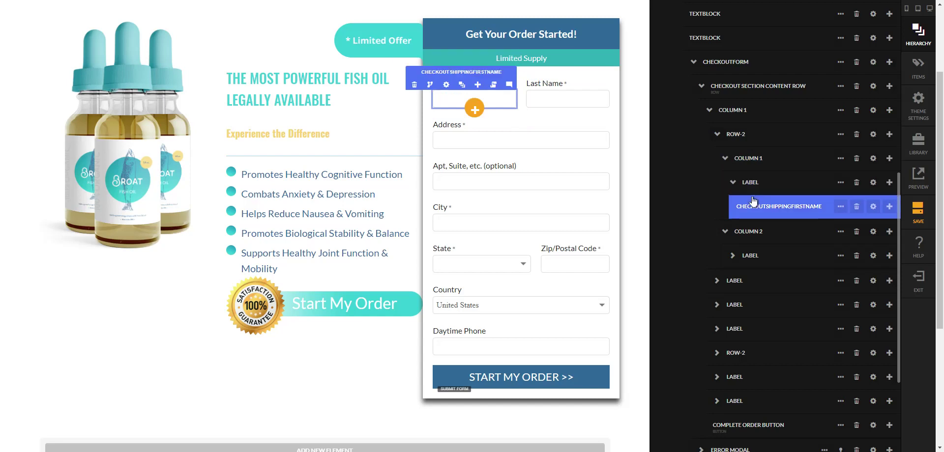
{"action": "left_click_drag", "start_coordinate": [752, 185], "coordinate": [748, 137]}
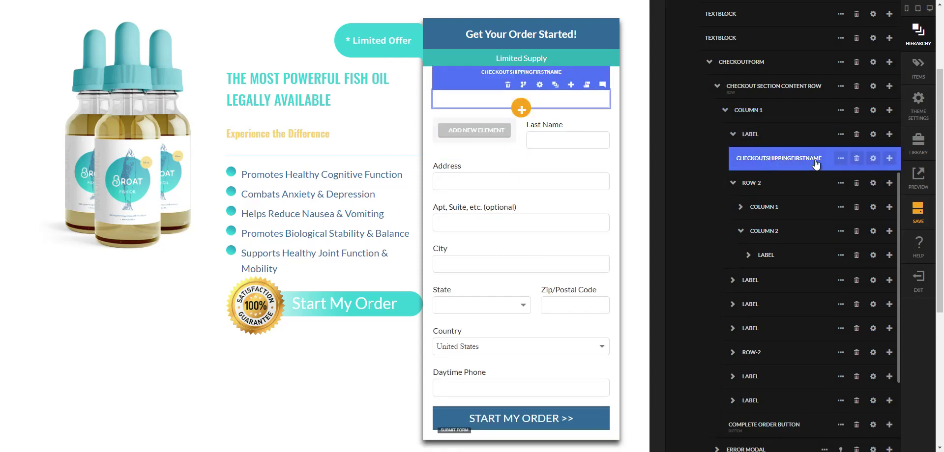
{"action": "left_click", "coordinate": [840, 159]}
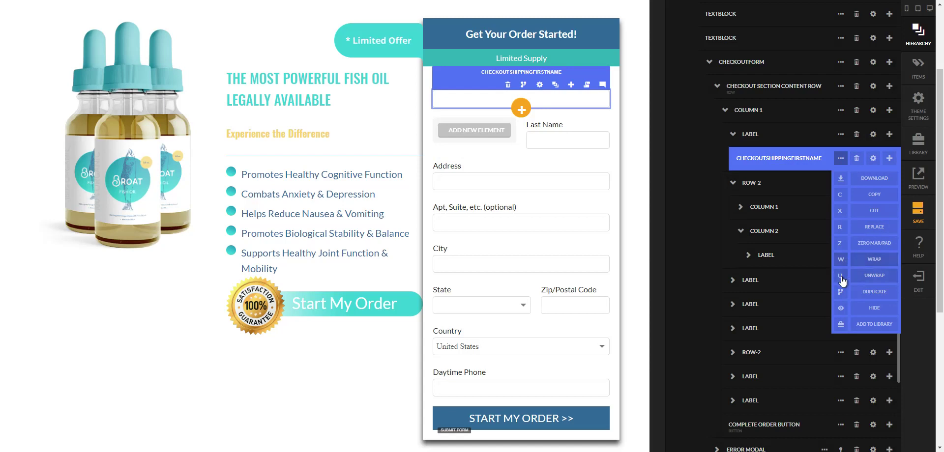
{"action": "left_click", "coordinate": [840, 228]}
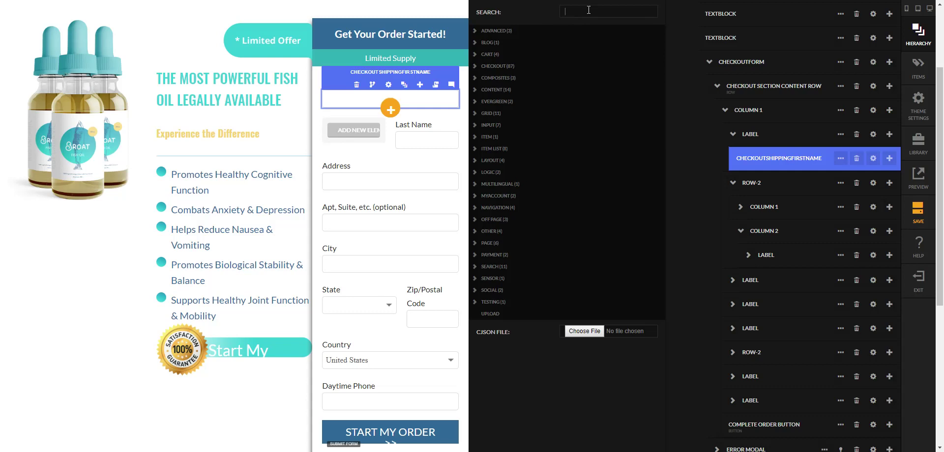
{"action": "type", "text": "full"}
{"action": "key", "text": "Down"}
{"action": "key", "text": "Down"}
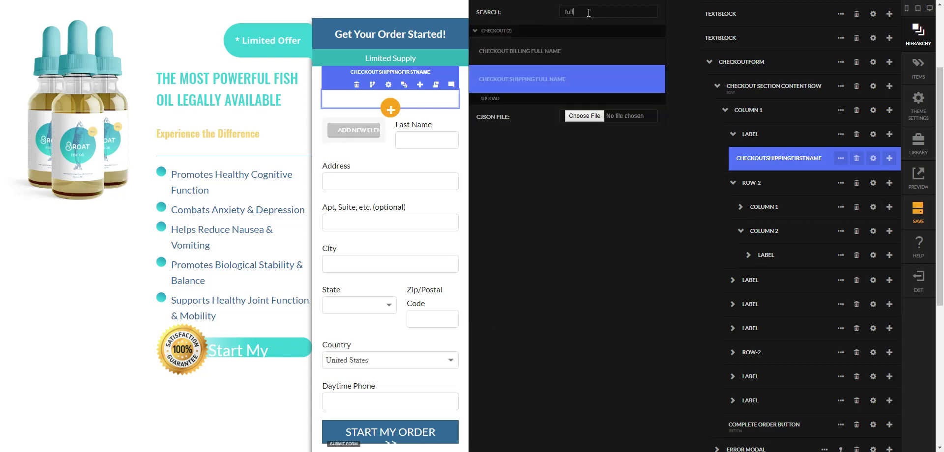
{"action": "key", "text": "Return"}
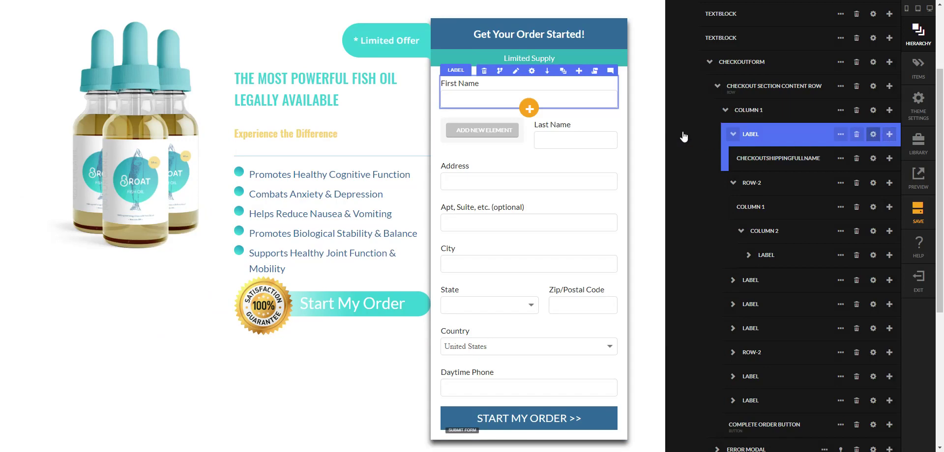
- Relabel the first field 'Name' and delete the Last Name row
{"action": "left_click", "coordinate": [872, 135]}
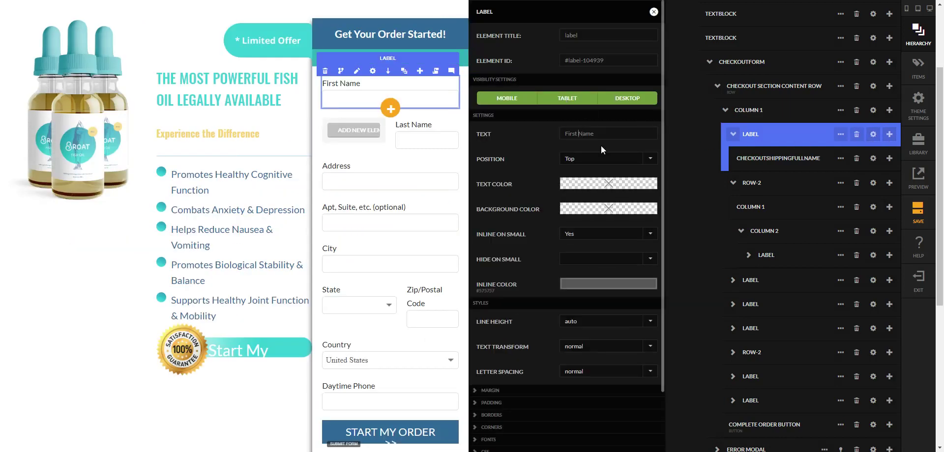
{"action": "left_click", "coordinate": [654, 12]}
{"action": "left_click", "coordinate": [745, 186]}
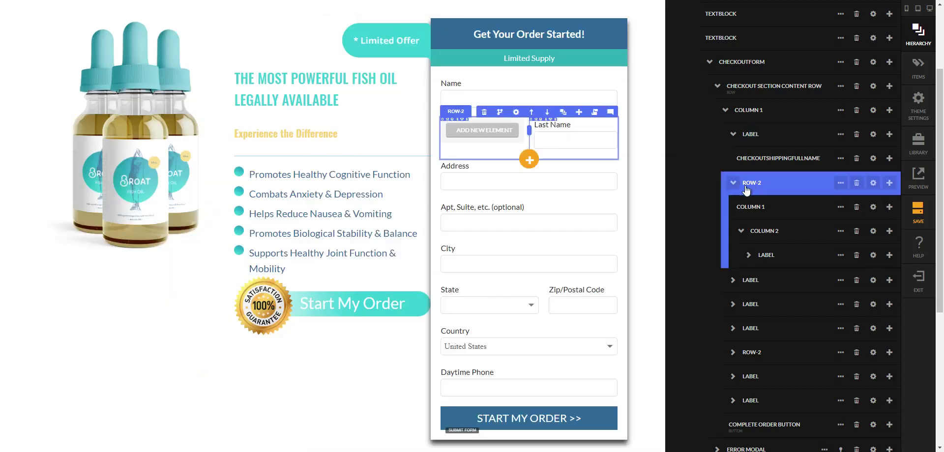
{"action": "left_click", "coordinate": [856, 183]}
{"action": "key", "text": "Return"}
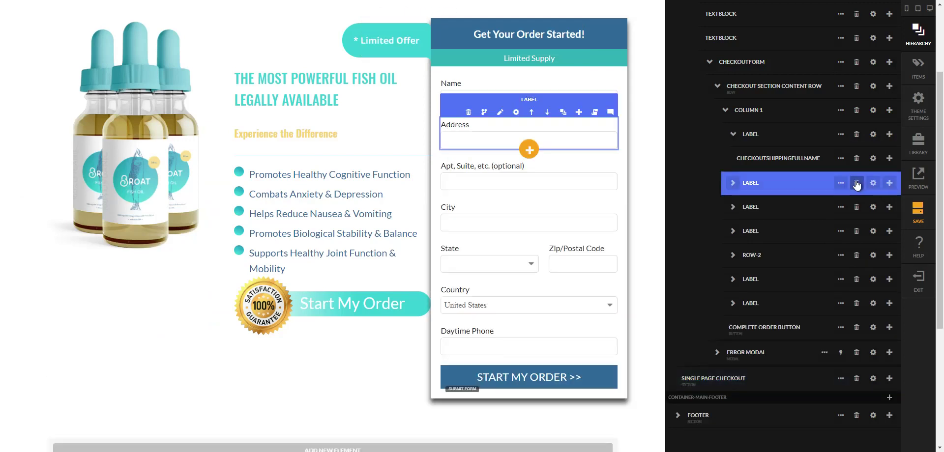
- Delete the Apt/Suite and Country fields
{"action": "left_click", "coordinate": [857, 207]}
{"action": "key", "text": "Return"}
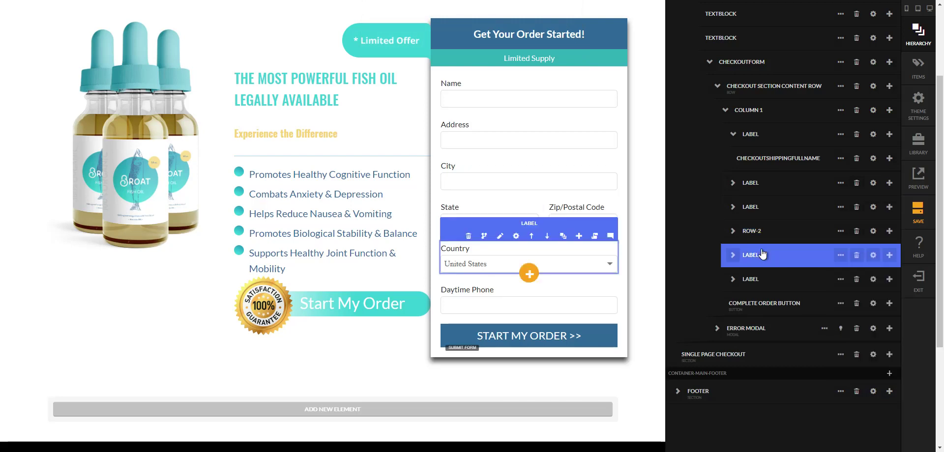
{"action": "left_click", "coordinate": [856, 255]}
{"action": "key", "text": "Return"}
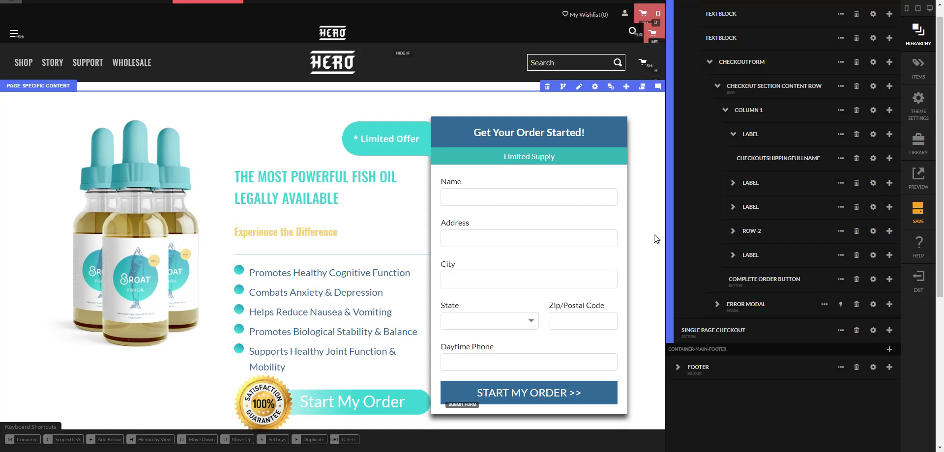
- Set the checkout form's Submit Action to Save and After Submit to Go to URL
{"action": "scroll", "coordinate": [742, 295], "scroll_direction": "up", "scroll_amount": 1}
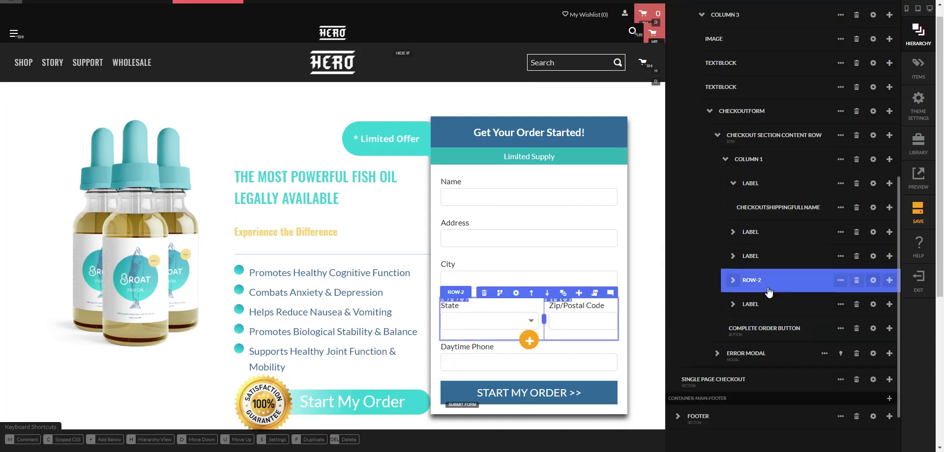
{"action": "left_click", "coordinate": [873, 112]}
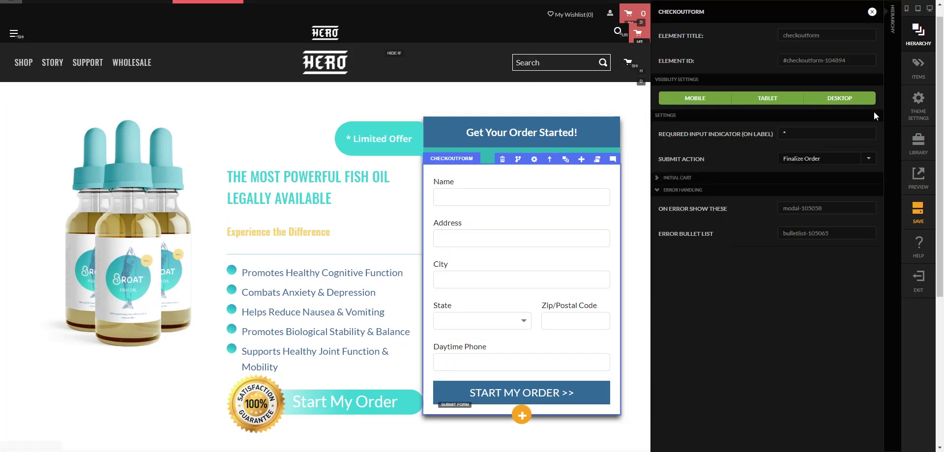
{"action": "left_click", "coordinate": [820, 158]}
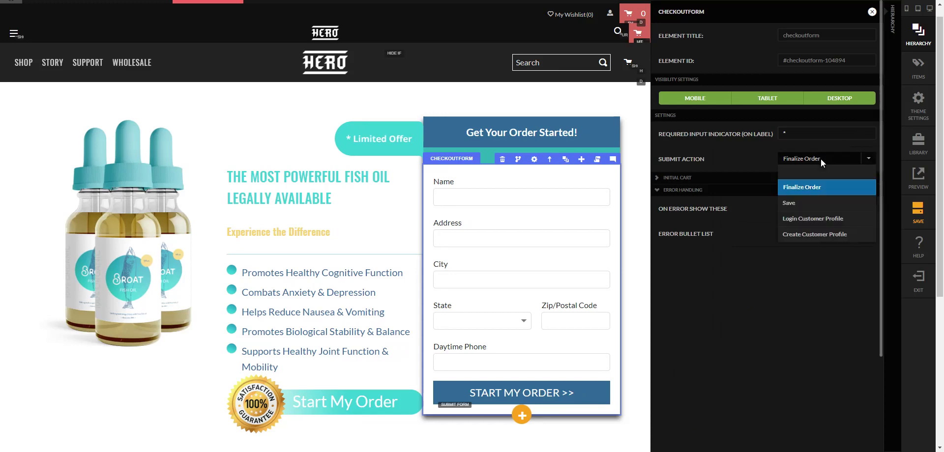
{"action": "left_click", "coordinate": [816, 202]}
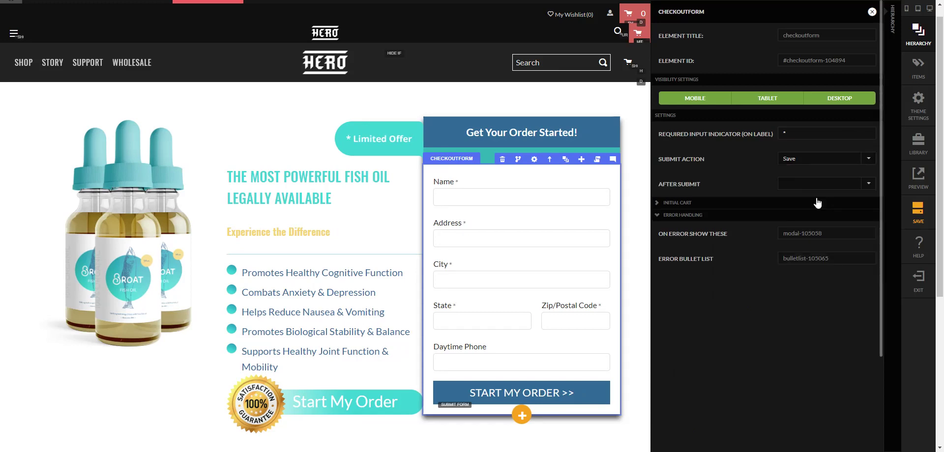
{"action": "left_click", "coordinate": [811, 184]}
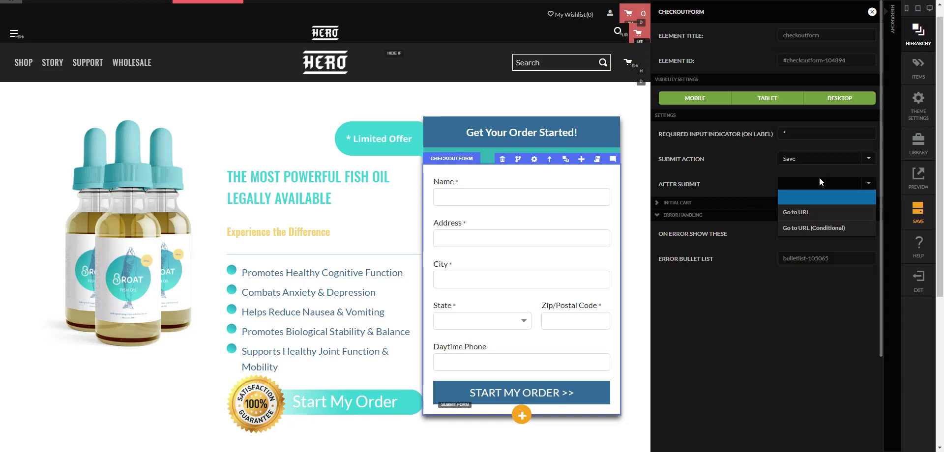
{"action": "left_click", "coordinate": [821, 210]}
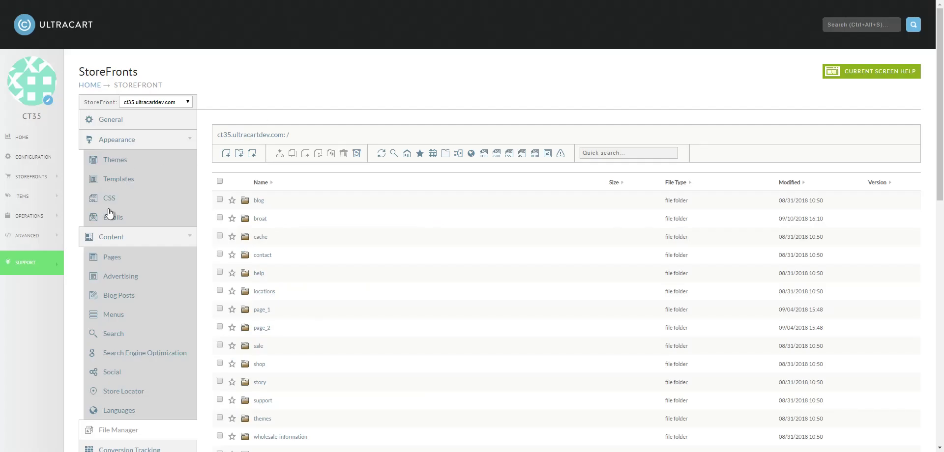
- Go to the storefront's Pages list
{"action": "left_click", "coordinate": [113, 257]}
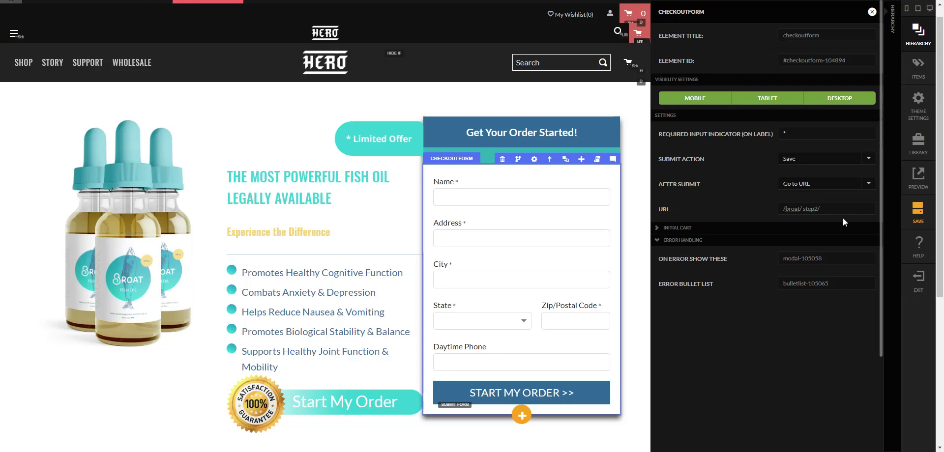
- Fix the after-submit URL to /broat/step2/, review the error pickers, and close the form settings
{"action": "key", "text": "BackSpace"}
{"action": "left_click", "coordinate": [836, 259]}
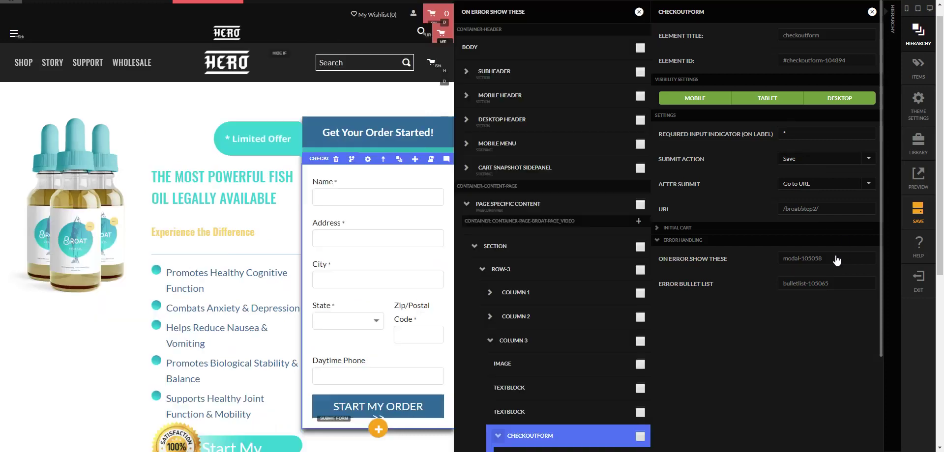
{"action": "scroll", "coordinate": [610, 340], "scroll_direction": "down", "scroll_amount": 2}
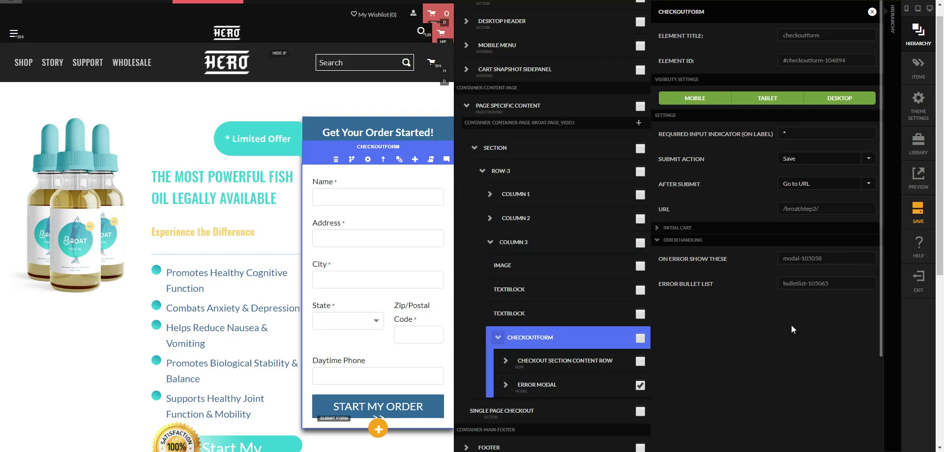
{"action": "left_click", "coordinate": [837, 288]}
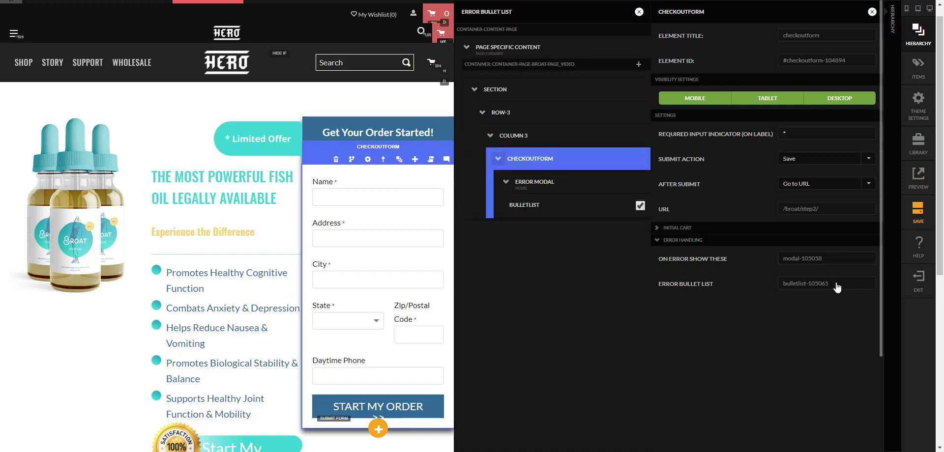
{"action": "left_click", "coordinate": [638, 12]}
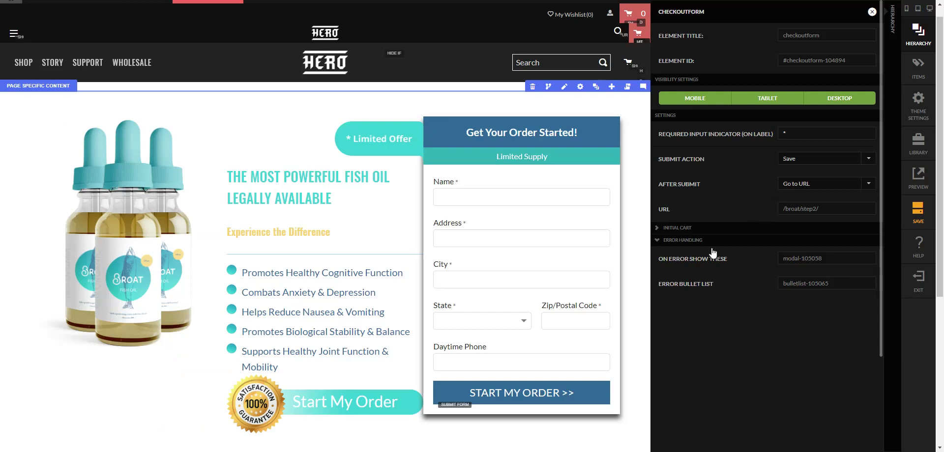
{"action": "left_click", "coordinate": [638, 235]}
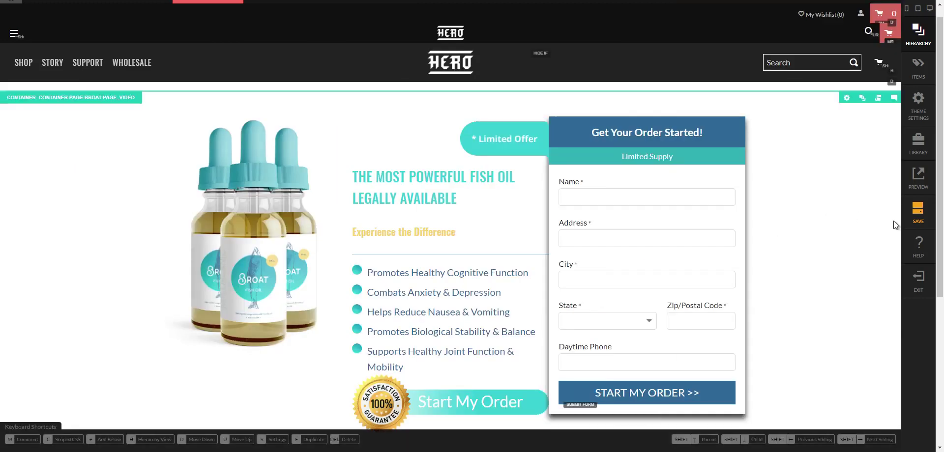
- Save the Broat page and exit to the live page
{"action": "left_click", "coordinate": [918, 215]}
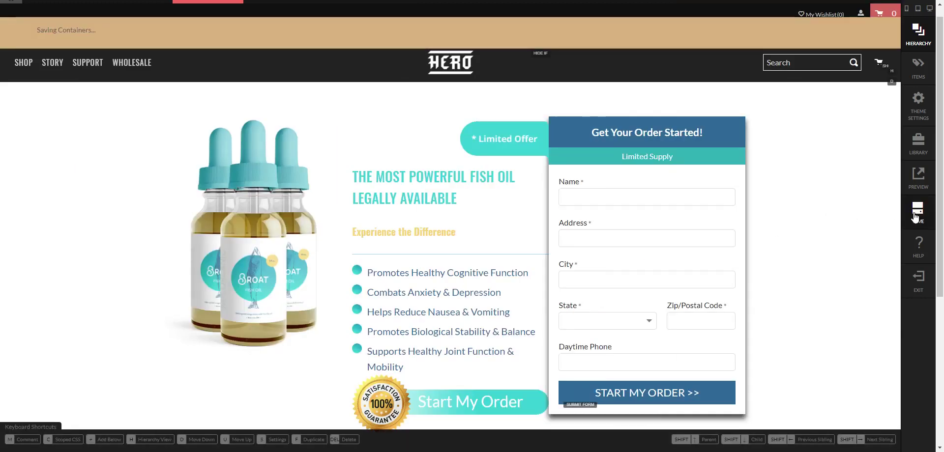
{"action": "left_click", "coordinate": [918, 282]}
{"action": "scroll", "coordinate": [723, 293], "scroll_direction": "down", "scroll_amount": 2}
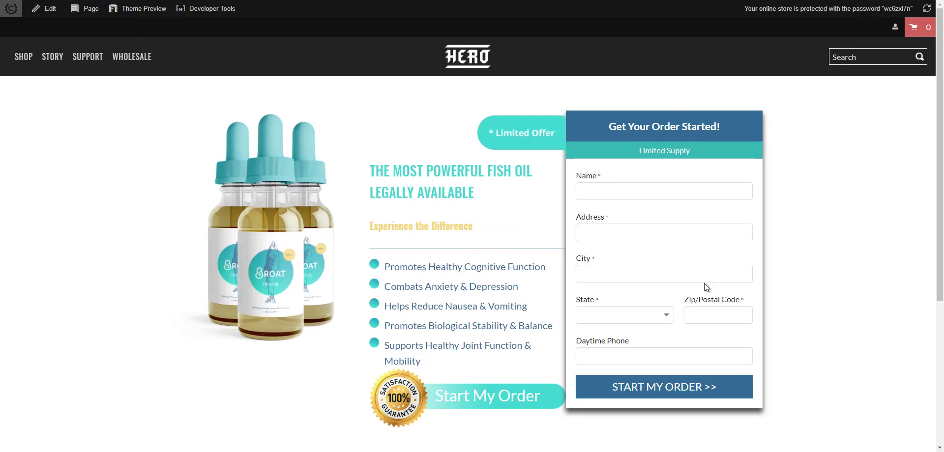
- Preview the Broat page as an iPhone 6/7/8 in DevTools, then restore desktop width
{"action": "key", "text": "ctrl+shift+i"}
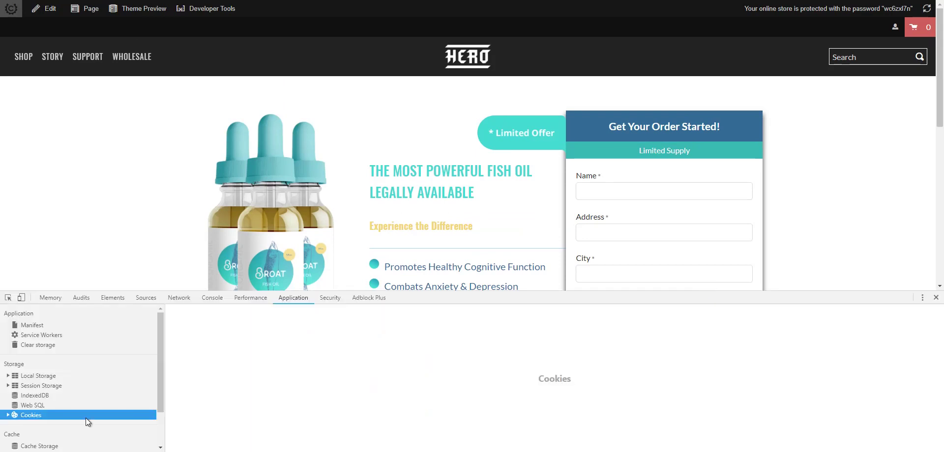
{"action": "left_click", "coordinate": [23, 297]}
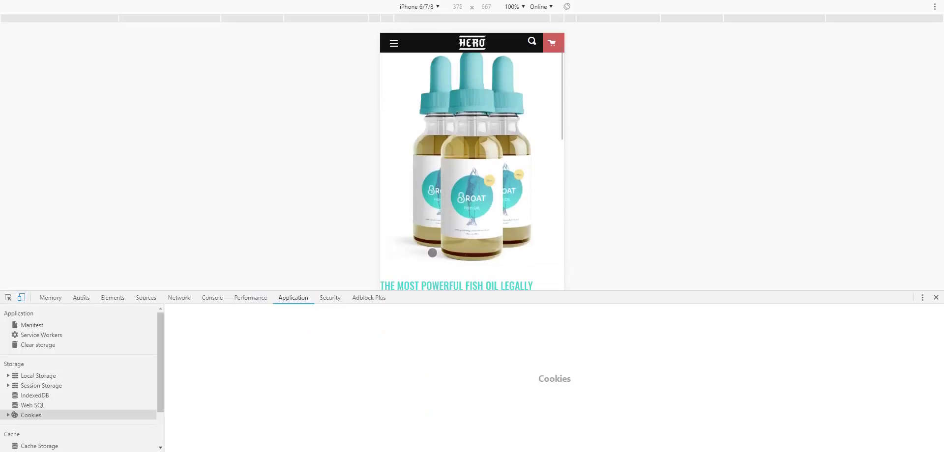
{"action": "left_click_drag", "start_coordinate": [692, 290], "coordinate": [694, 375]}
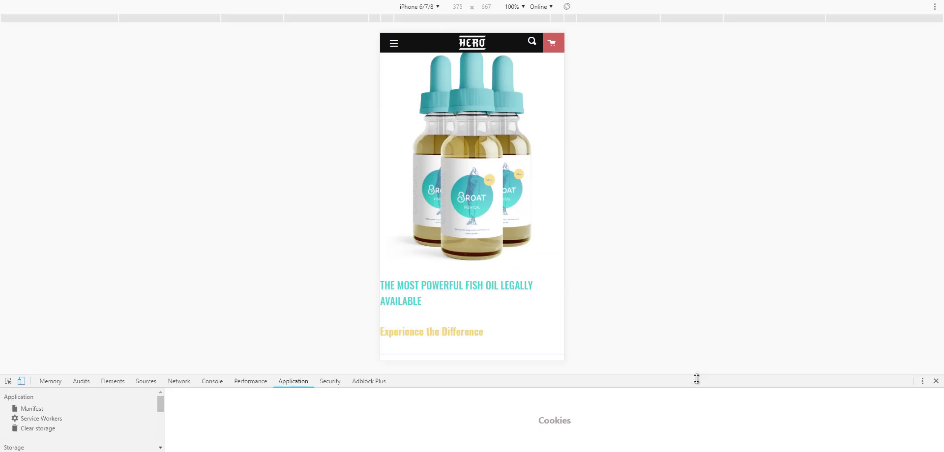
{"action": "scroll", "coordinate": [508, 236], "scroll_direction": "down", "scroll_amount": 3}
{"action": "scroll", "coordinate": [508, 236], "scroll_direction": "down", "scroll_amount": 2}
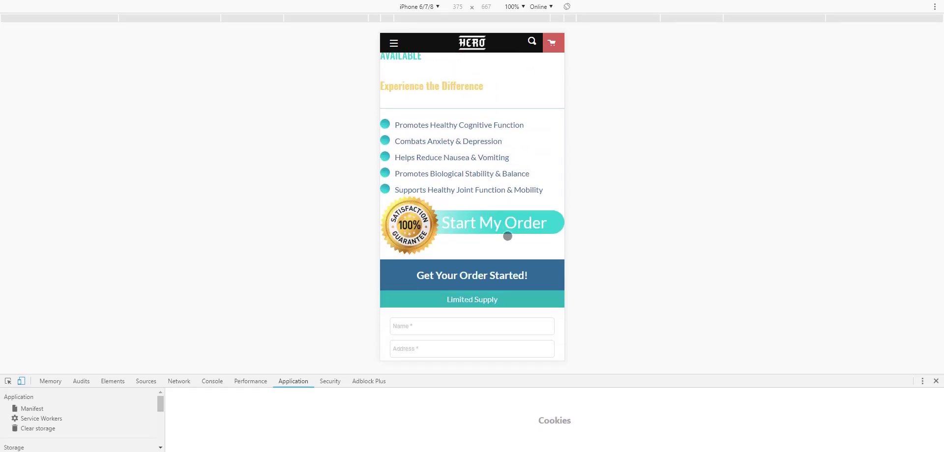
{"action": "scroll", "coordinate": [507, 236], "scroll_direction": "down", "scroll_amount": 5}
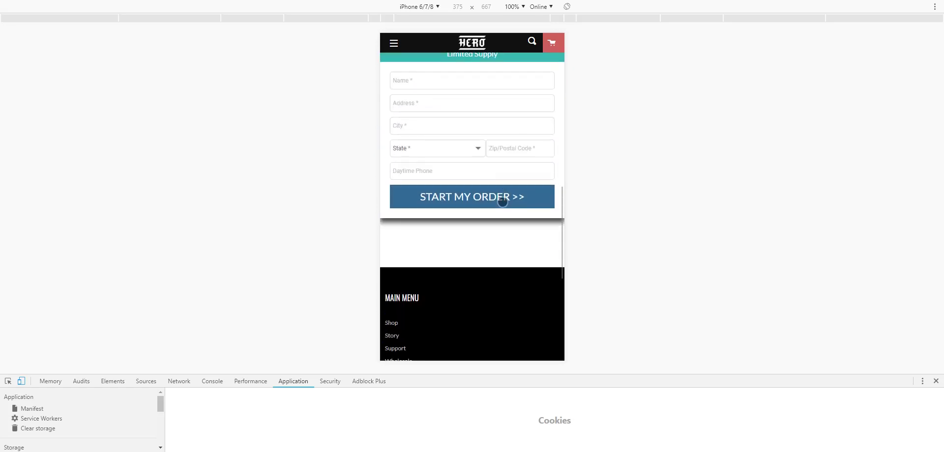
{"action": "scroll", "coordinate": [502, 202], "scroll_direction": "up", "scroll_amount": 5}
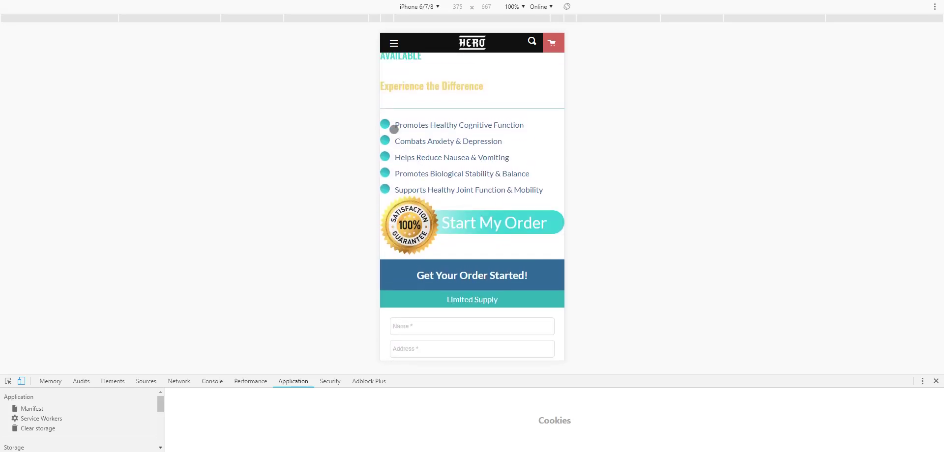
{"action": "scroll", "coordinate": [388, 125], "scroll_direction": "up", "scroll_amount": 1}
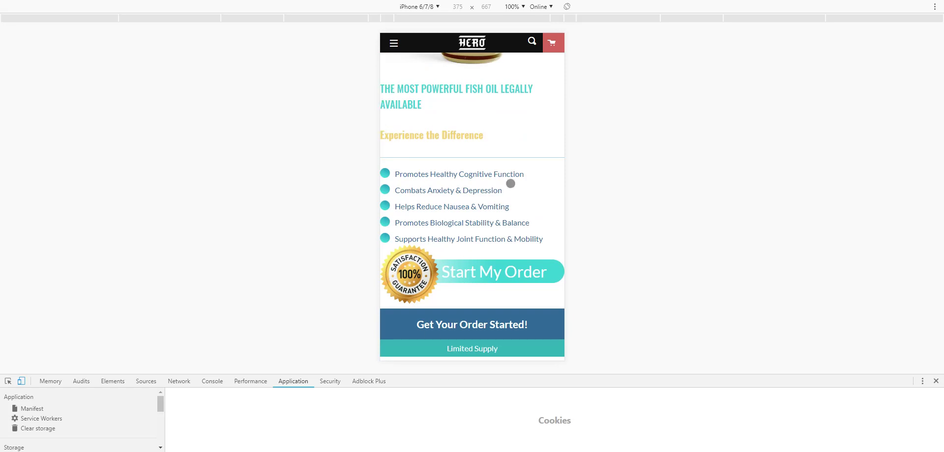
{"action": "scroll", "coordinate": [546, 252], "scroll_direction": "up", "scroll_amount": 5}
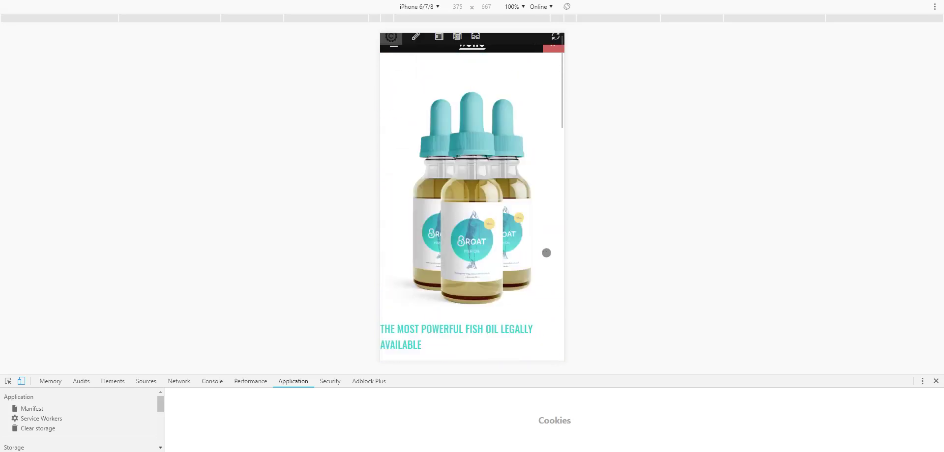
{"action": "scroll", "coordinate": [546, 253], "scroll_direction": "down", "scroll_amount": 6}
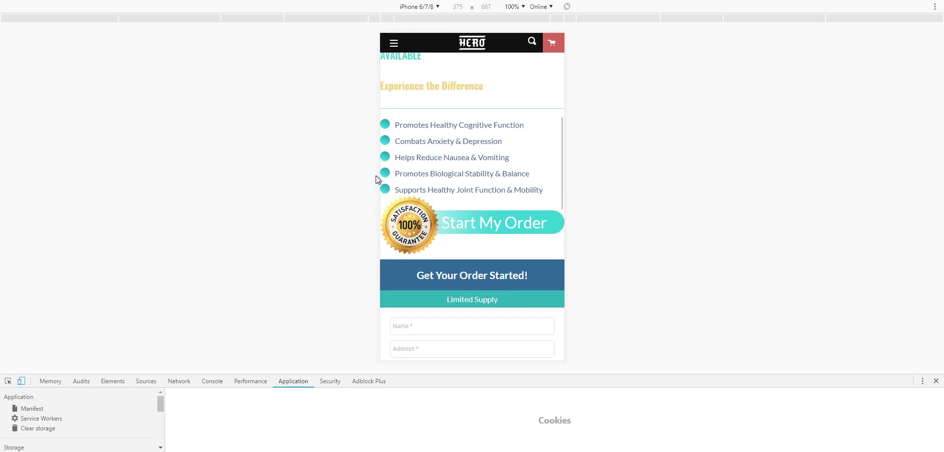
{"action": "left_click", "coordinate": [21, 381]}
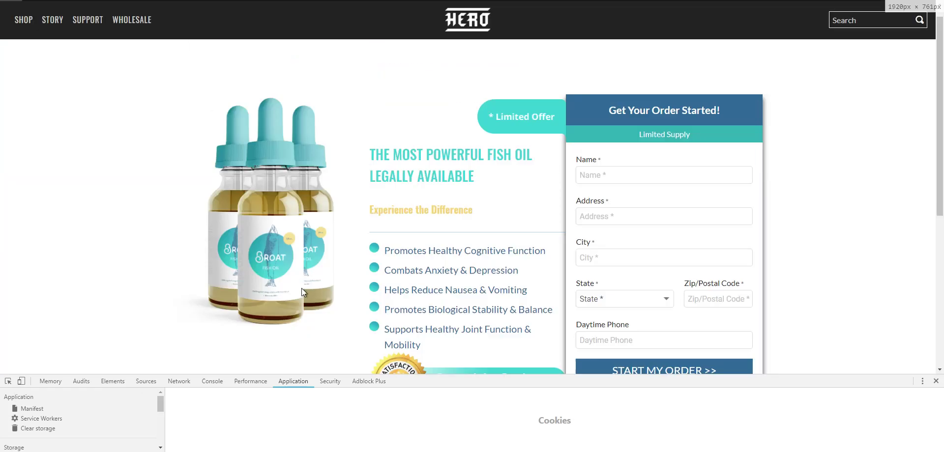
- Reopen the Broat page in the editor and open Column 2's settings
{"action": "left_click", "coordinate": [57, 10]}
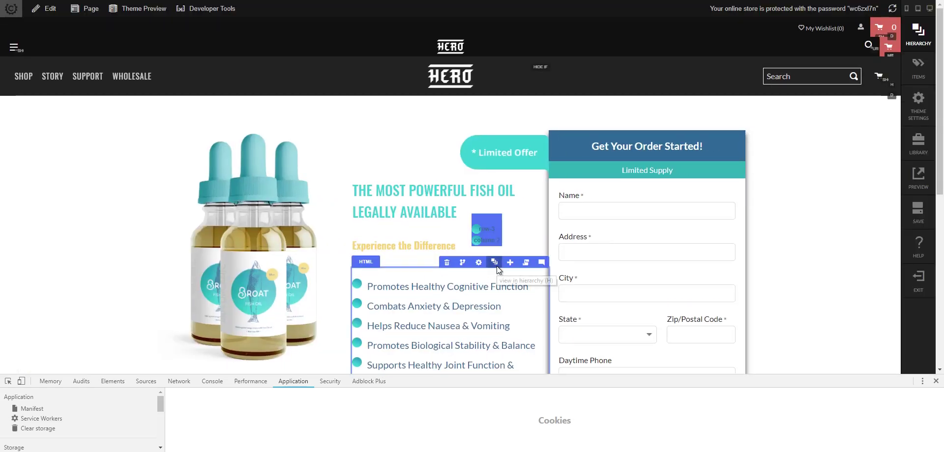
{"action": "left_click", "coordinate": [497, 267]}
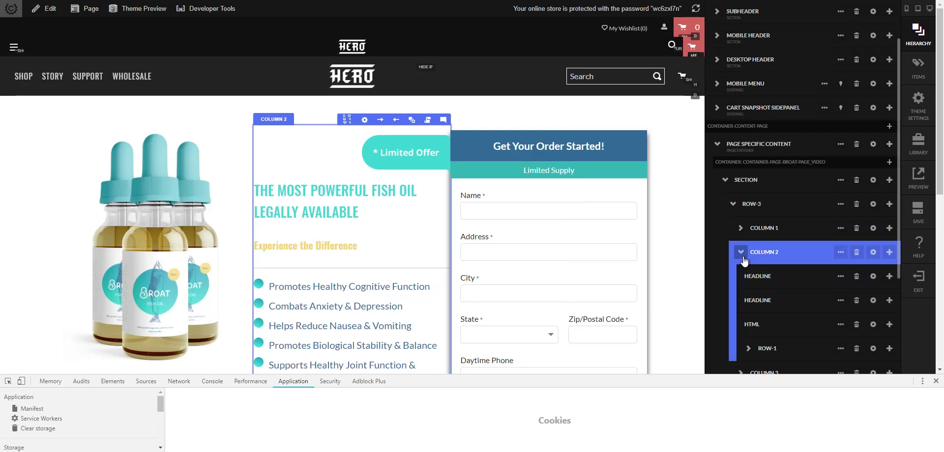
{"action": "left_click", "coordinate": [872, 253]}
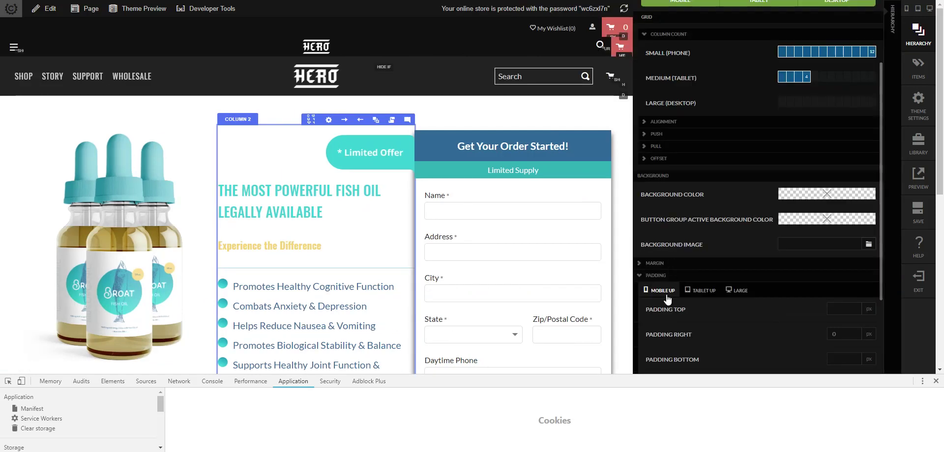
{"action": "scroll", "coordinate": [677, 317], "scroll_direction": "down", "scroll_amount": 3}
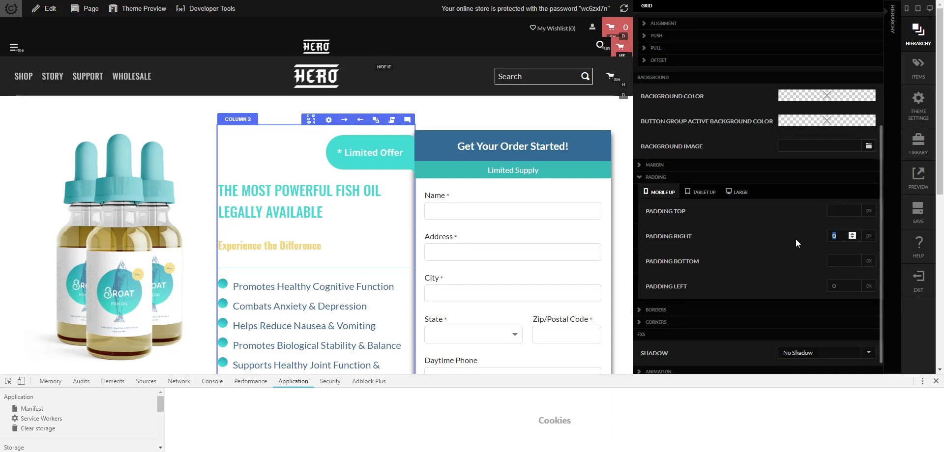
- Set Column 2's Mobile Up padding right and left to 10, checking the Tablet Up values
{"action": "type", "text": "10"}
{"action": "key", "text": "Tab"}
{"action": "key", "text": "Tab"}
{"action": "type", "text": "10"}
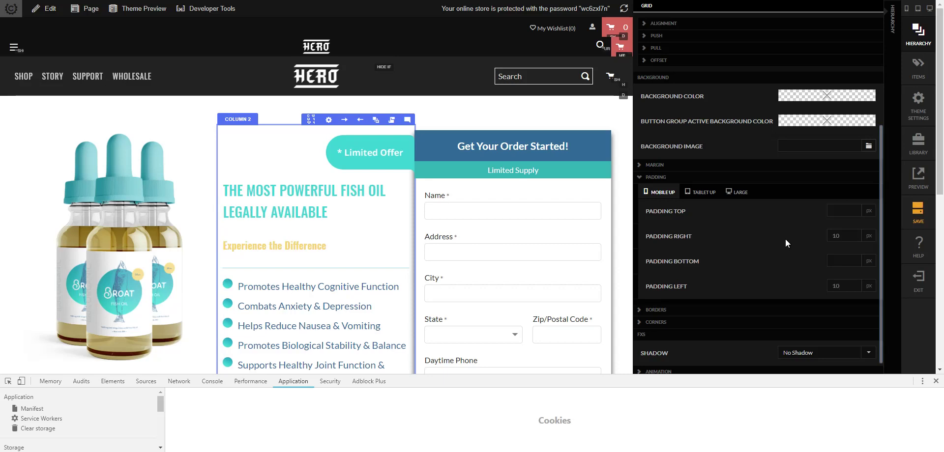
{"action": "left_click", "coordinate": [708, 195]}
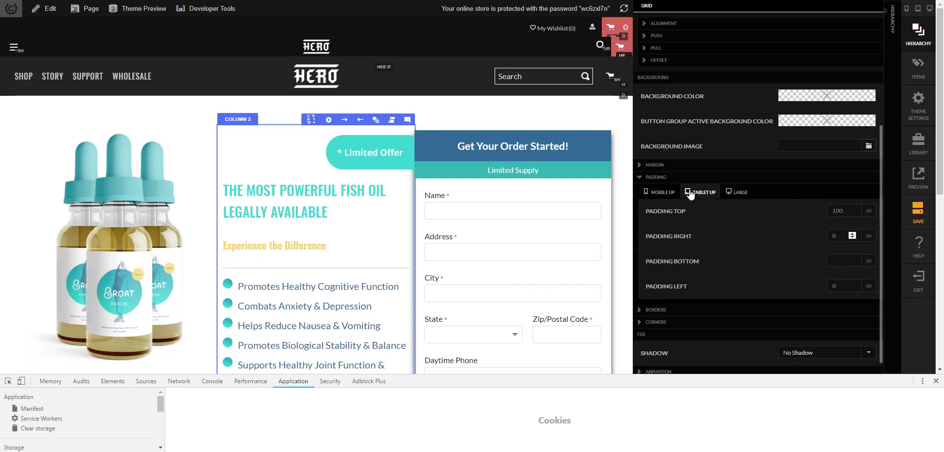
{"action": "left_click", "coordinate": [737, 192]}
{"action": "left_click", "coordinate": [702, 192]}
{"action": "left_click", "coordinate": [668, 194]}
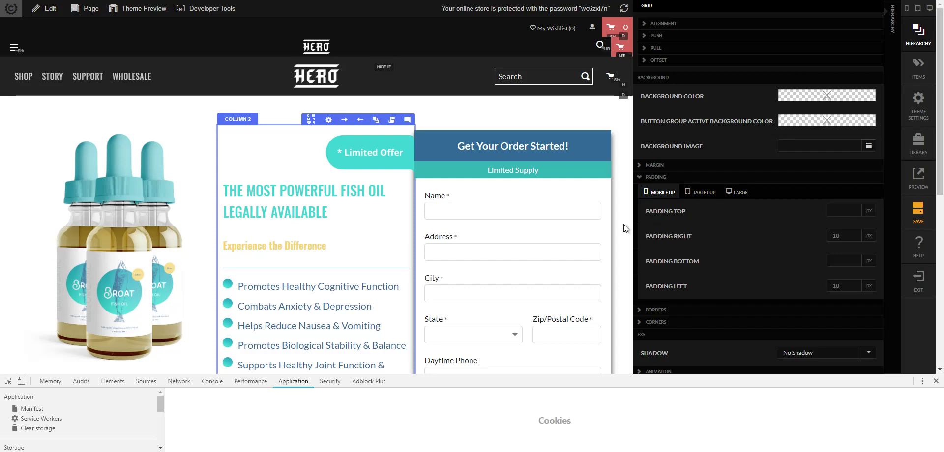
{"action": "left_click", "coordinate": [624, 196]}
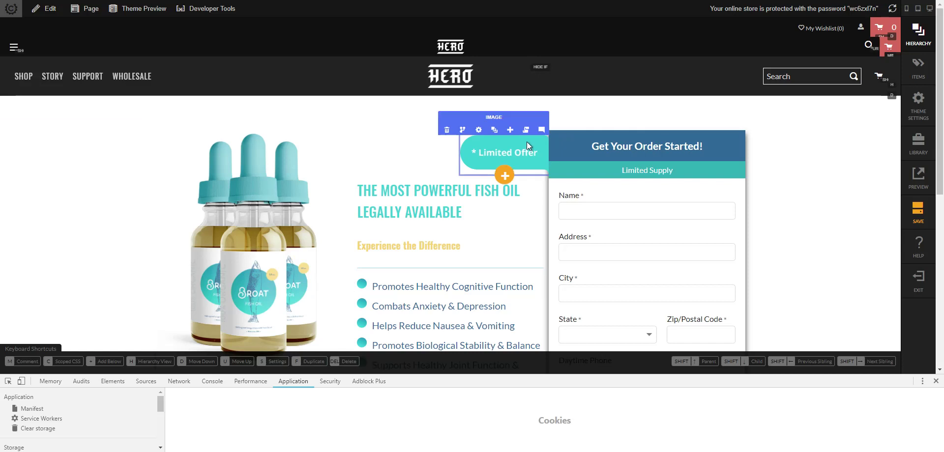
- Turn off MOBILE visibility for the Limited Offer image and save the page
{"action": "left_click", "coordinate": [482, 130]}
{"action": "left_click", "coordinate": [731, 102]}
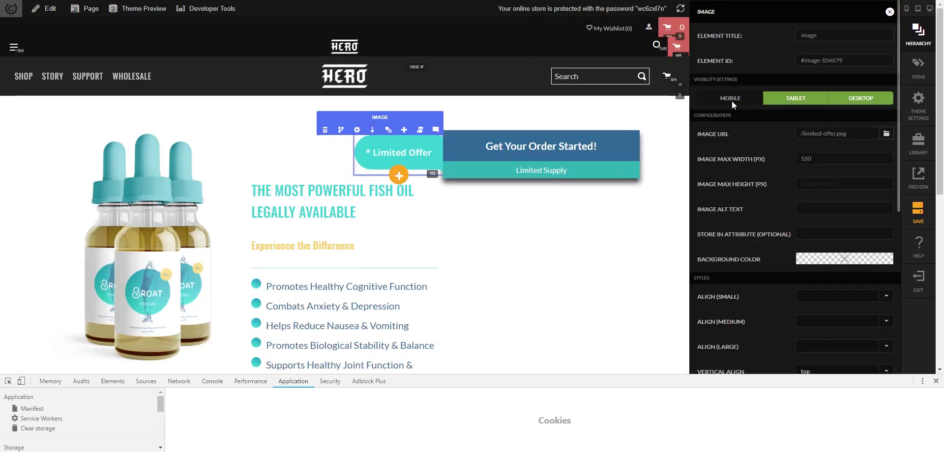
{"action": "left_click", "coordinate": [670, 211]}
{"action": "left_click", "coordinate": [918, 211]}
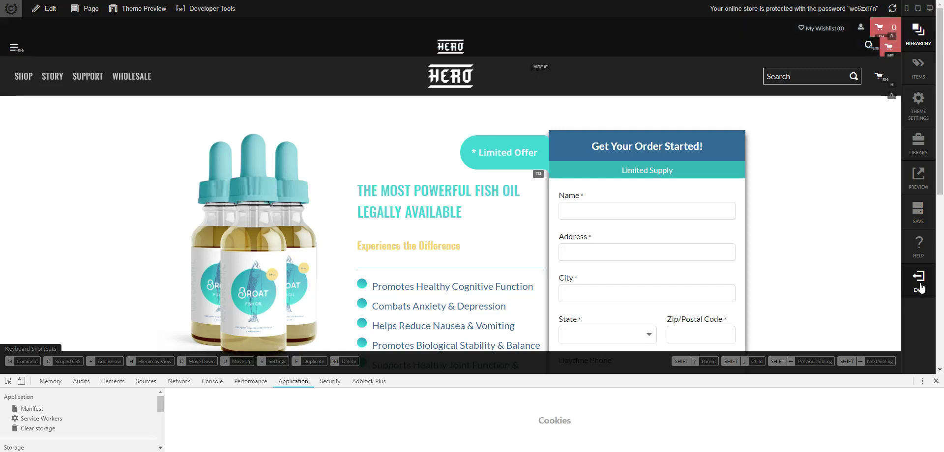
{"action": "left_click", "coordinate": [217, 382]}
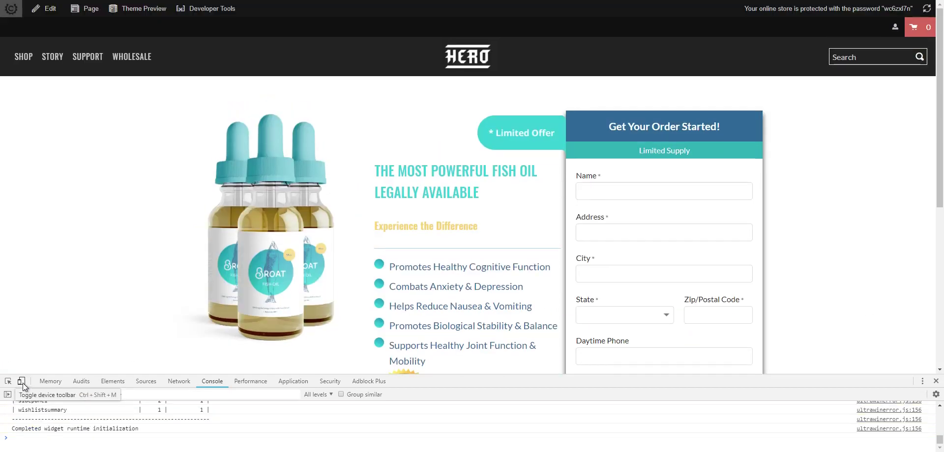
- Preview the live page in iPhone layout and expand the order form
{"action": "left_click", "coordinate": [22, 381]}
{"action": "scroll", "coordinate": [461, 338], "scroll_direction": "down", "scroll_amount": 5}
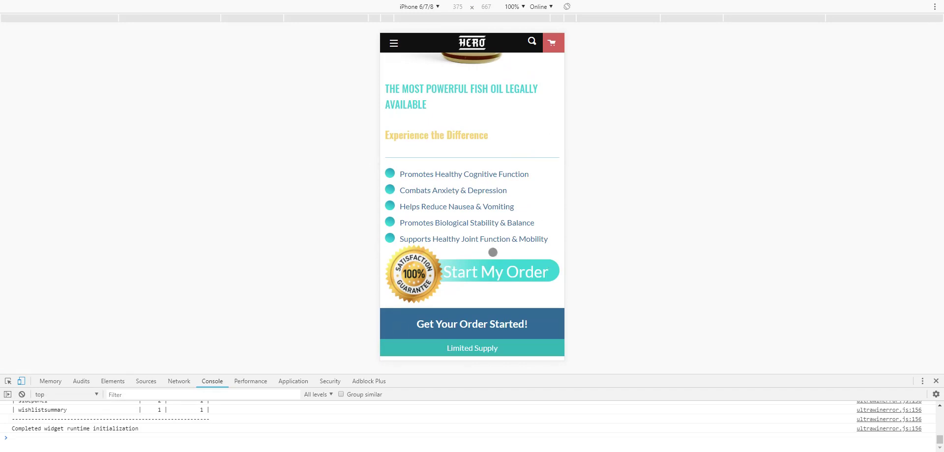
{"action": "left_click", "coordinate": [531, 282]}
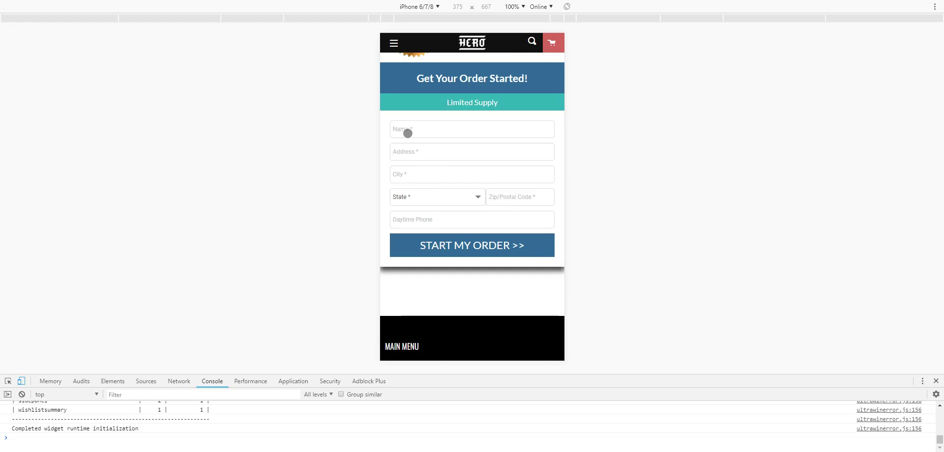
- Trigger the empty Name validation, then return to desktop layout and enter edit mode
{"action": "left_click", "coordinate": [407, 132]}
{"action": "left_click", "coordinate": [615, 190]}
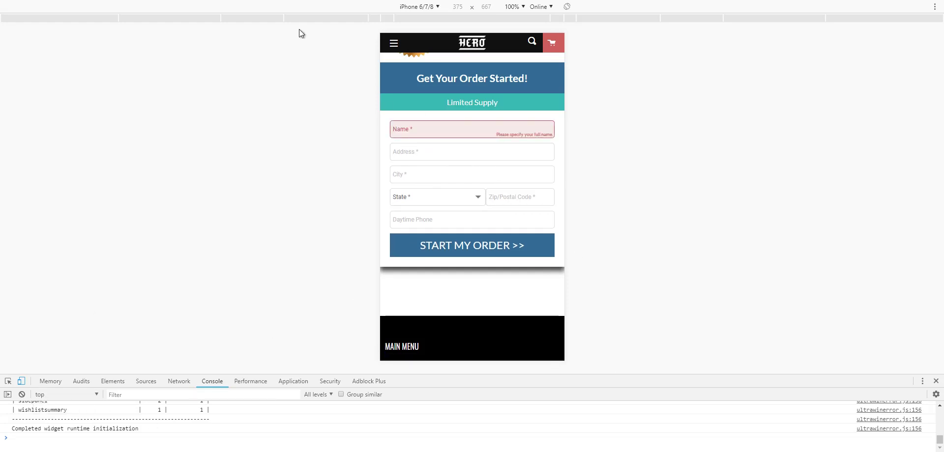
{"action": "left_click", "coordinate": [22, 381]}
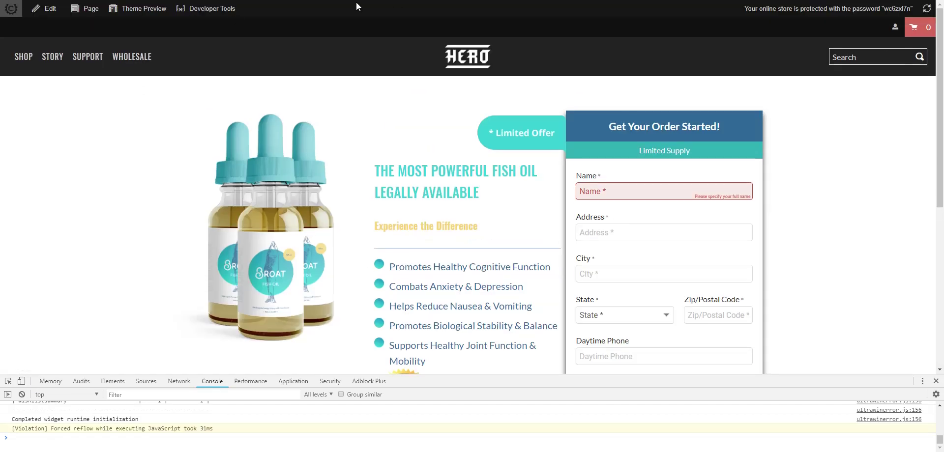
{"action": "left_click", "coordinate": [52, 13]}
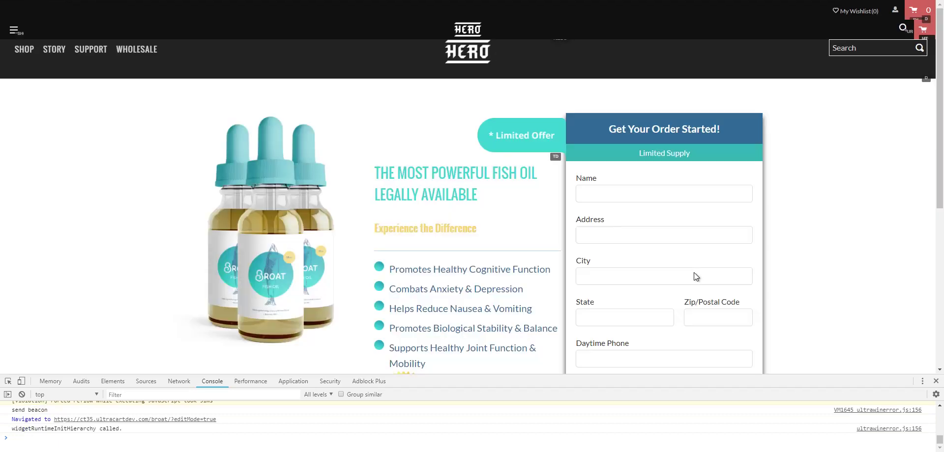
- Duplicate the Name label in the checkout form's Hierarchy
{"action": "left_click", "coordinate": [695, 193]}
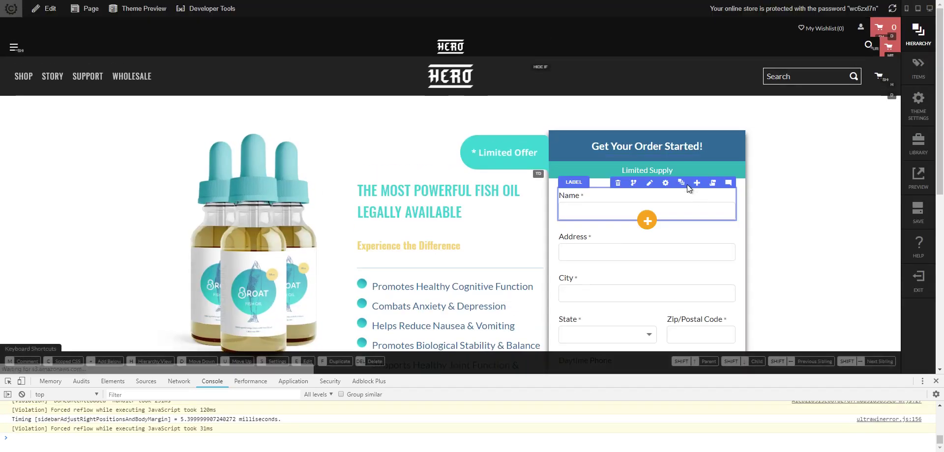
{"action": "left_click", "coordinate": [681, 184]}
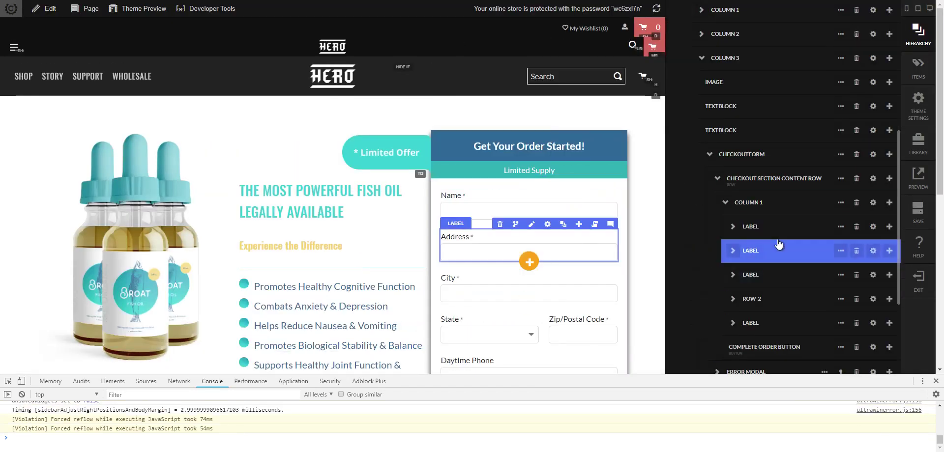
{"action": "left_click", "coordinate": [893, 233]}
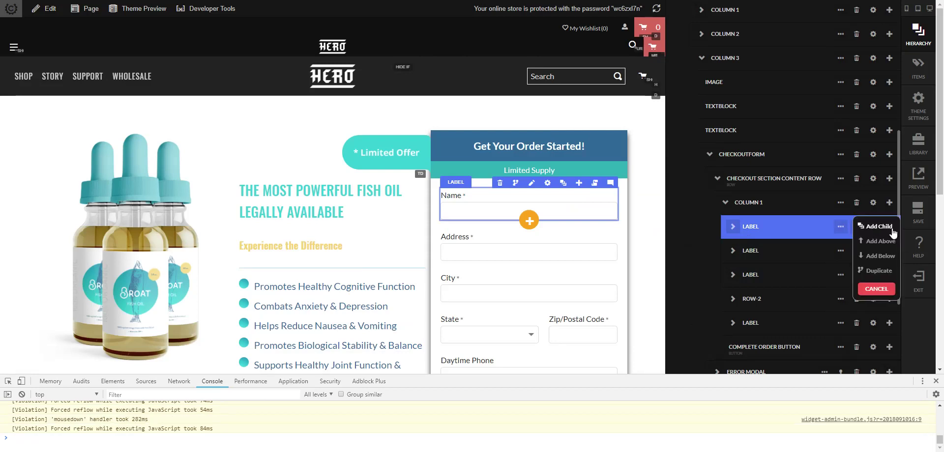
{"action": "left_click", "coordinate": [878, 271]}
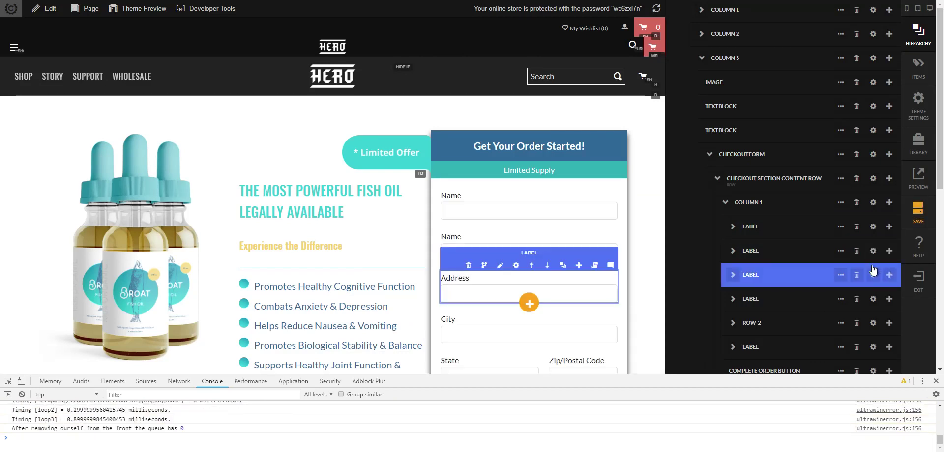
- Replace the copy's input with CHECKOUT EMAIL and set its label text to Email
{"action": "left_click", "coordinate": [734, 228]}
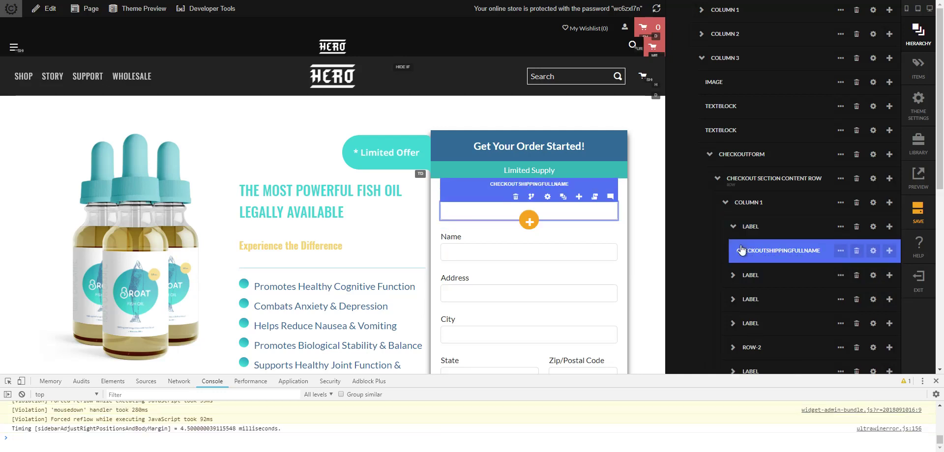
{"action": "left_click", "coordinate": [840, 252]}
{"action": "scroll", "coordinate": [840, 265], "scroll_direction": "down", "scroll_amount": 1}
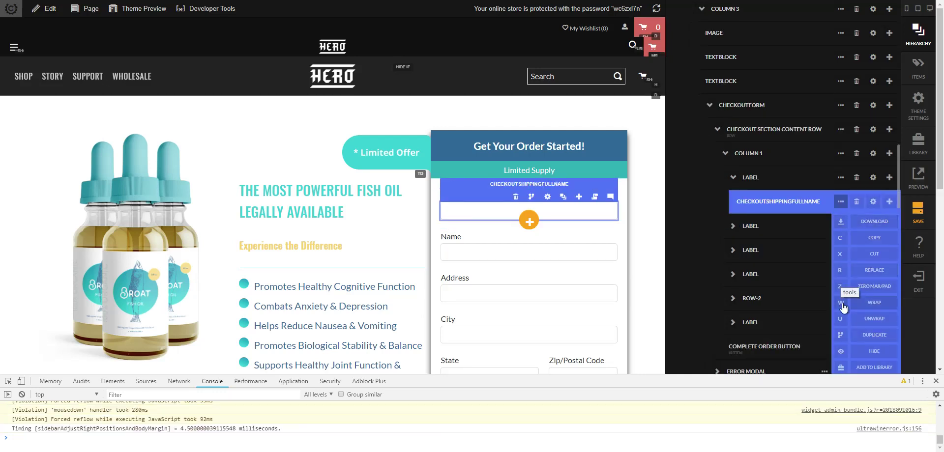
{"action": "left_click", "coordinate": [840, 270]}
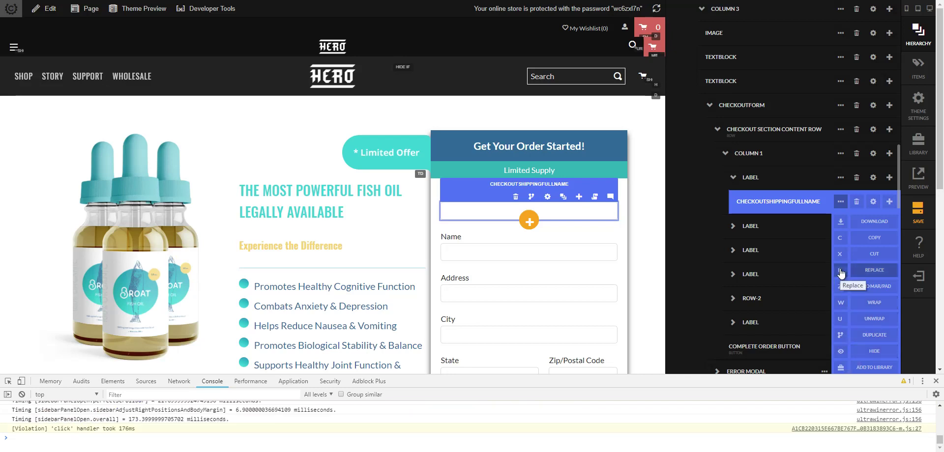
{"action": "type", "text": "email"}
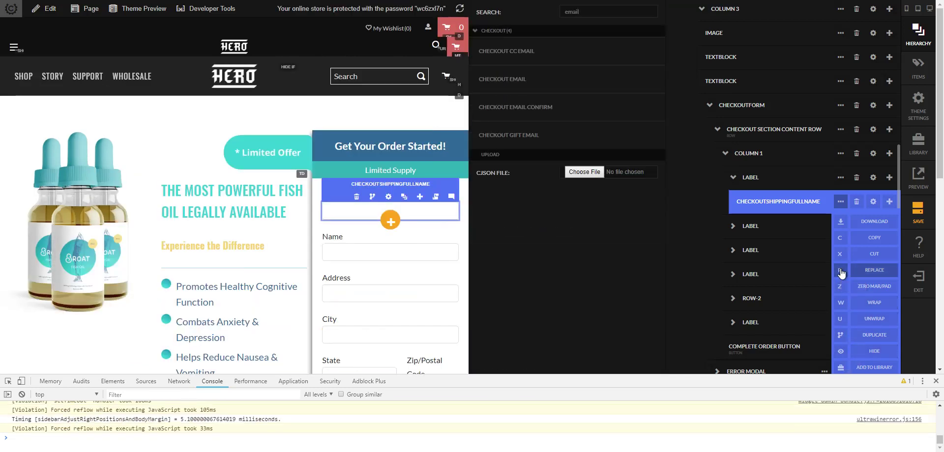
{"action": "key", "text": "Down"}
{"action": "key", "text": "Down"}
{"action": "key", "text": "Return"}
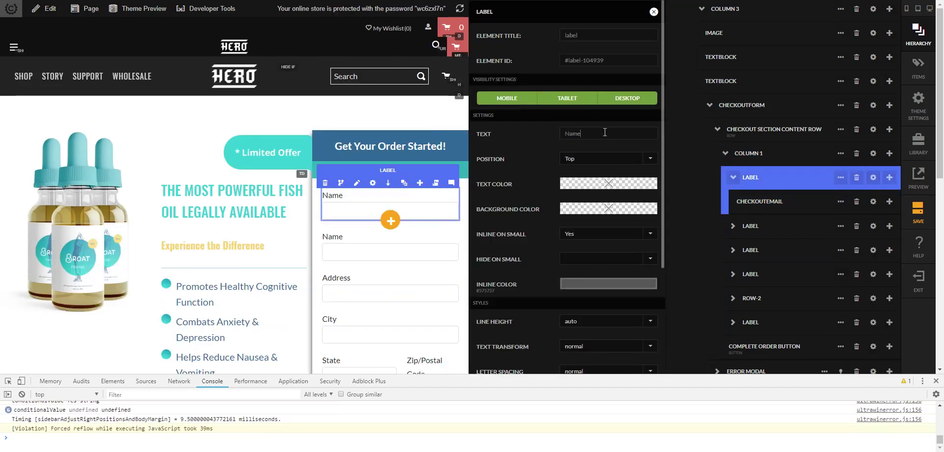
{"action": "type", "text": "mail"}
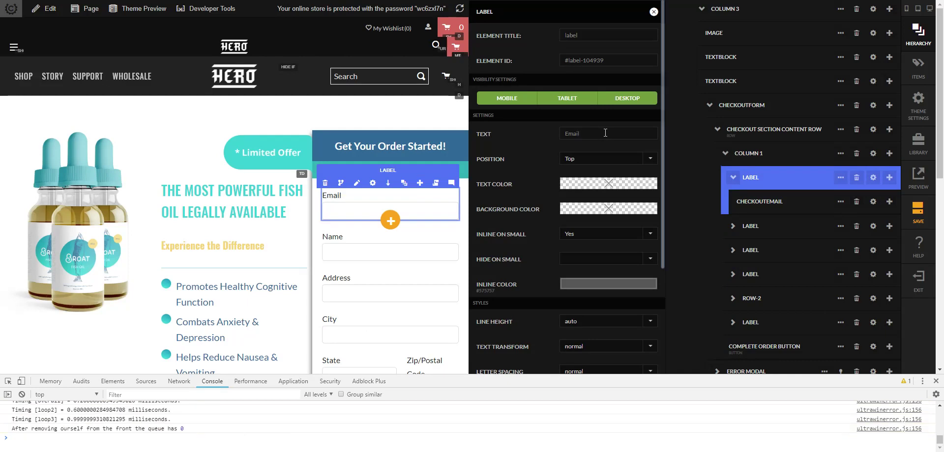
{"action": "left_click", "coordinate": [467, 242]}
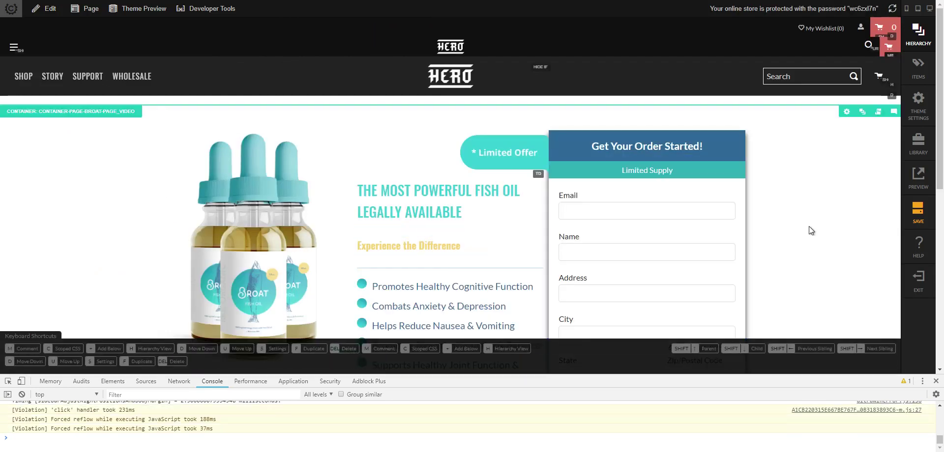
- Save the page, close DevTools, and exit the editor to the live page
{"action": "left_click", "coordinate": [918, 212]}
{"action": "key", "text": "F12"}
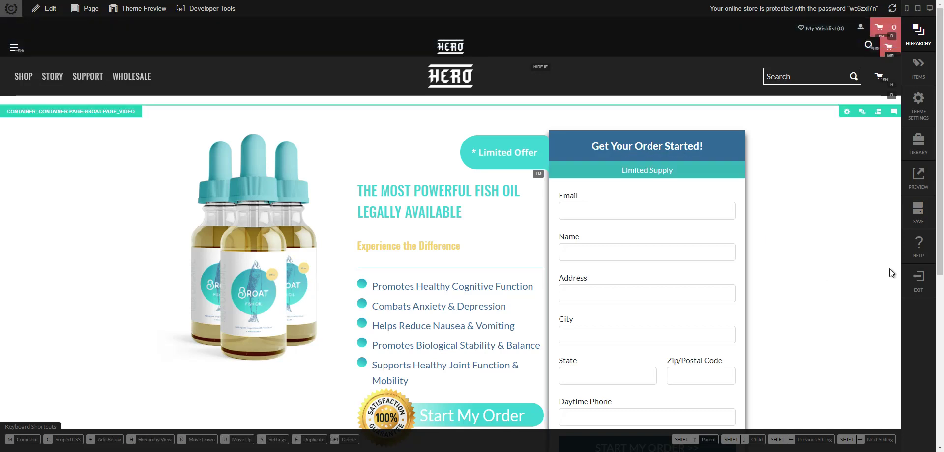
{"action": "left_click", "coordinate": [918, 280]}
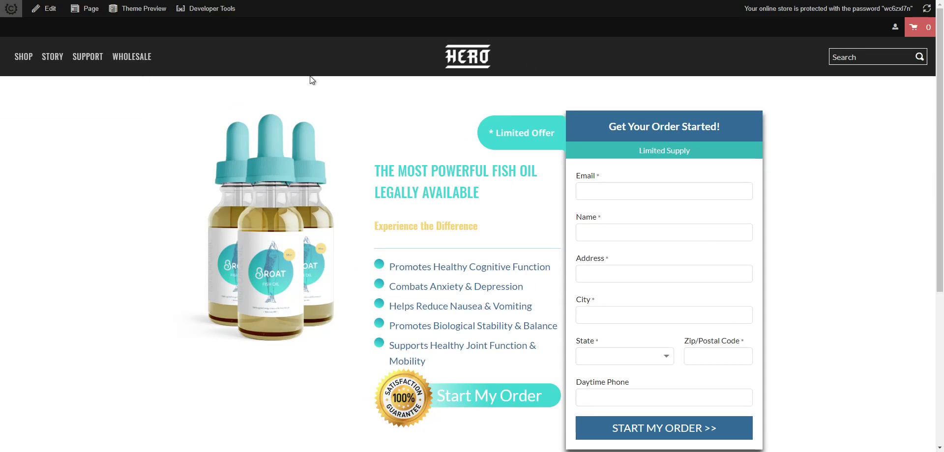
- Review the live Broat landing page, then reopen it in edit mode
{"action": "scroll", "coordinate": [528, 162], "scroll_direction": "down", "scroll_amount": 4}
{"action": "scroll", "coordinate": [385, 263], "scroll_direction": "up", "scroll_amount": 4}
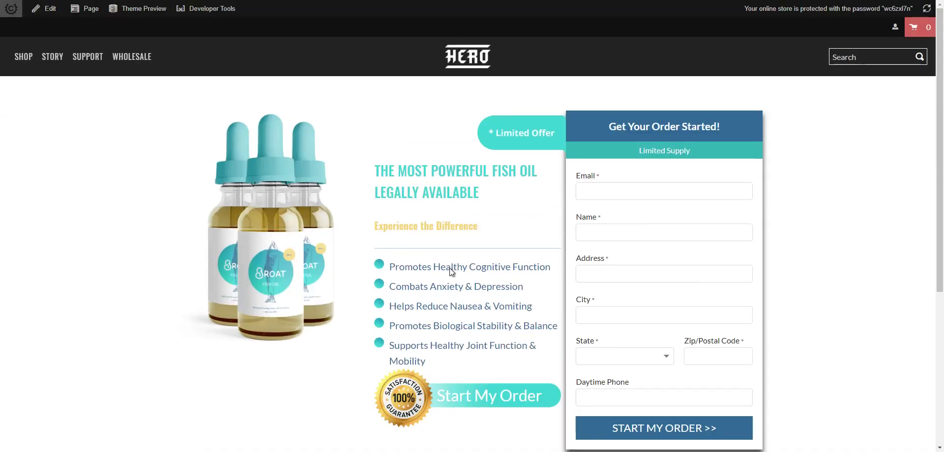
{"action": "scroll", "coordinate": [402, 141], "scroll_direction": "down", "scroll_amount": 5}
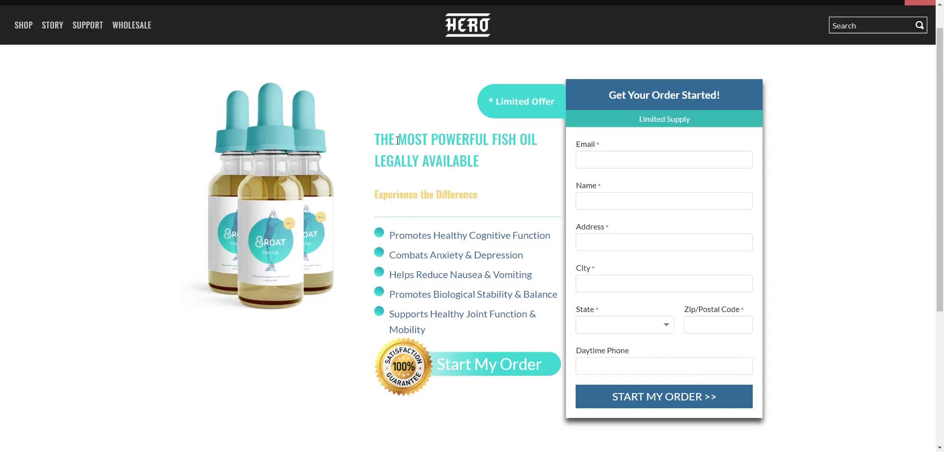
{"action": "scroll", "coordinate": [483, 139], "scroll_direction": "up", "scroll_amount": 3}
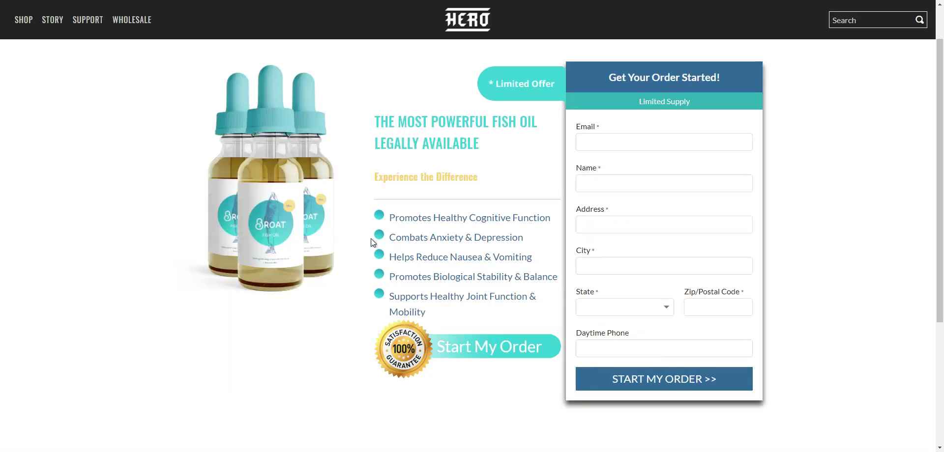
{"action": "scroll", "coordinate": [381, 227], "scroll_direction": "up", "scroll_amount": 1}
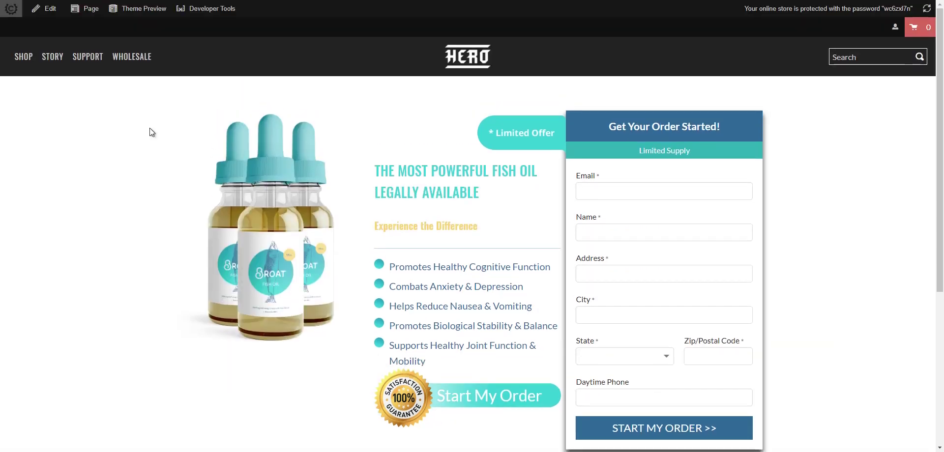
{"action": "left_click", "coordinate": [47, 10]}
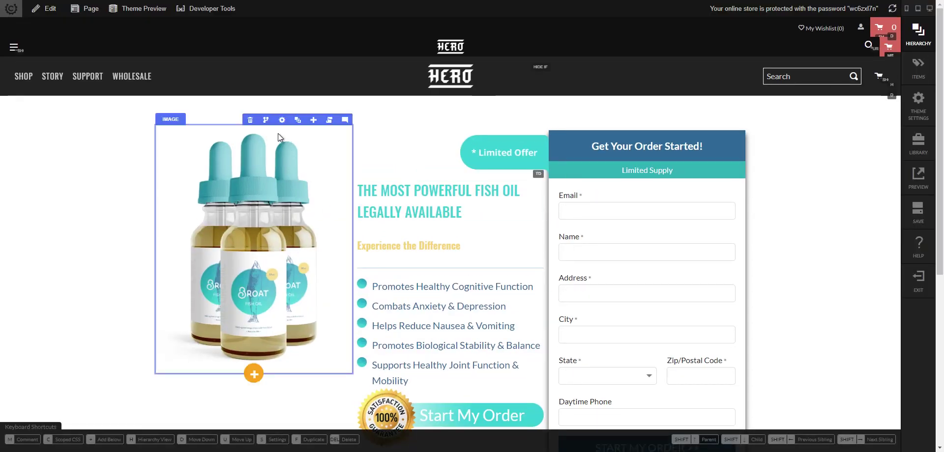
- Show the bottle image's hierarchy and select the whole hero SECTION
{"action": "left_click", "coordinate": [297, 120]}
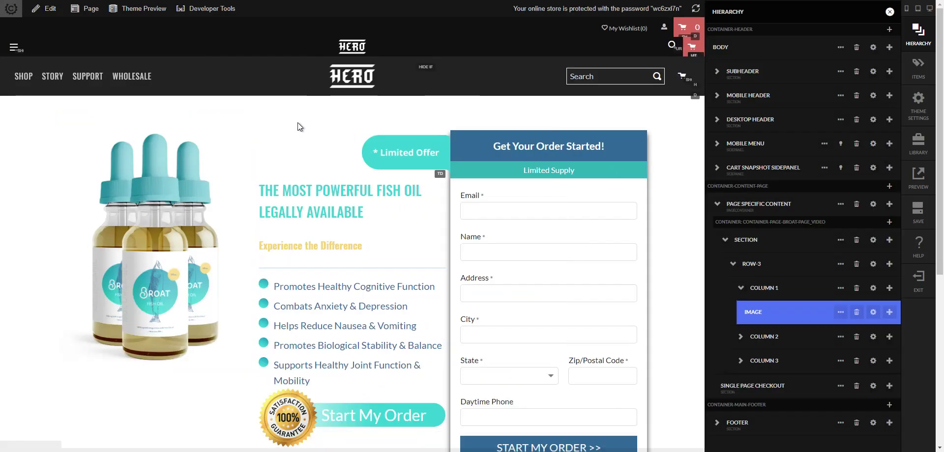
{"action": "left_click", "coordinate": [746, 240]}
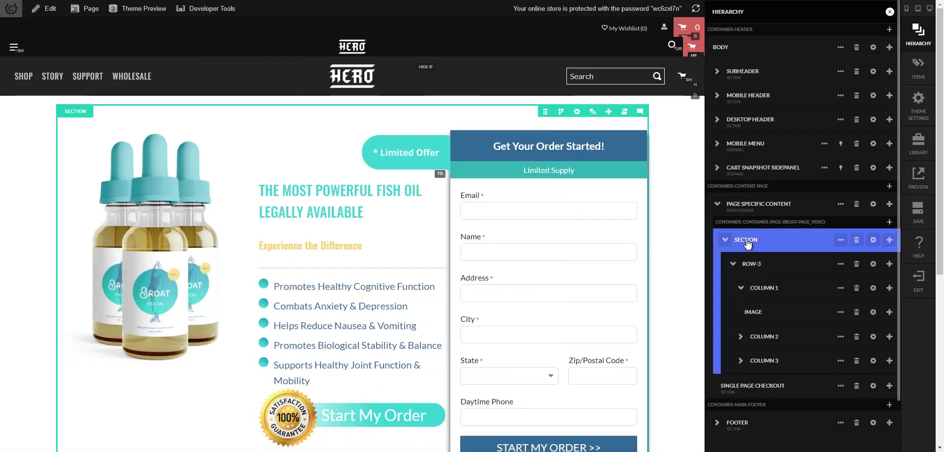
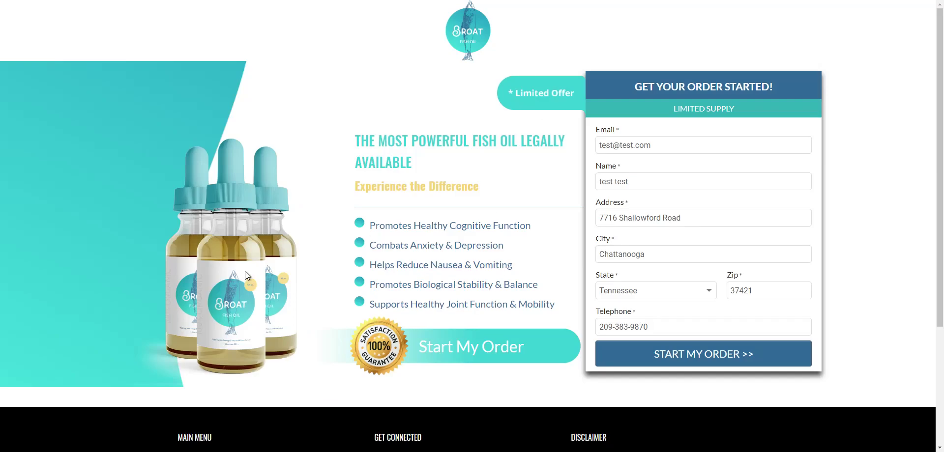
- Preview the landing page in DevTools iPhone 6/7/8 emulation (375 × 667) and scroll through it
{"action": "scroll", "coordinate": [187, 186], "scroll_direction": "down", "scroll_amount": 2}
{"action": "scroll", "coordinate": [153, 120], "scroll_direction": "up", "scroll_amount": 2}
{"action": "key", "text": "F12"}
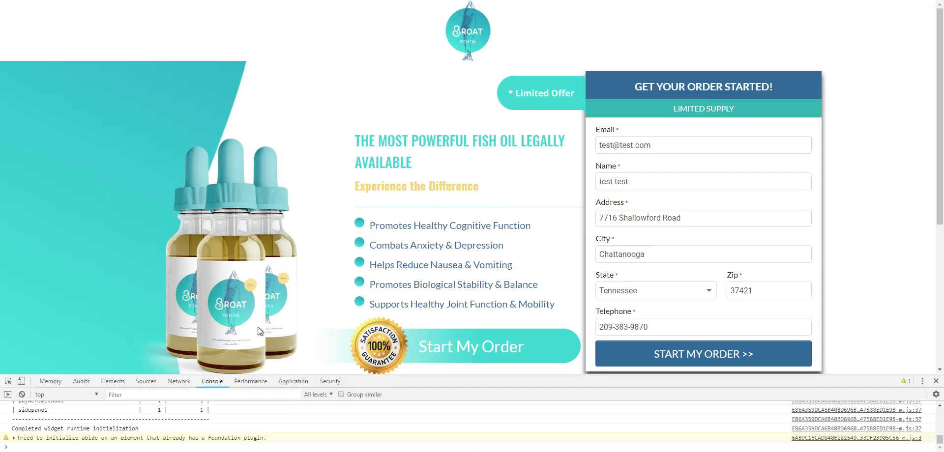
{"action": "left_click", "coordinate": [20, 381]}
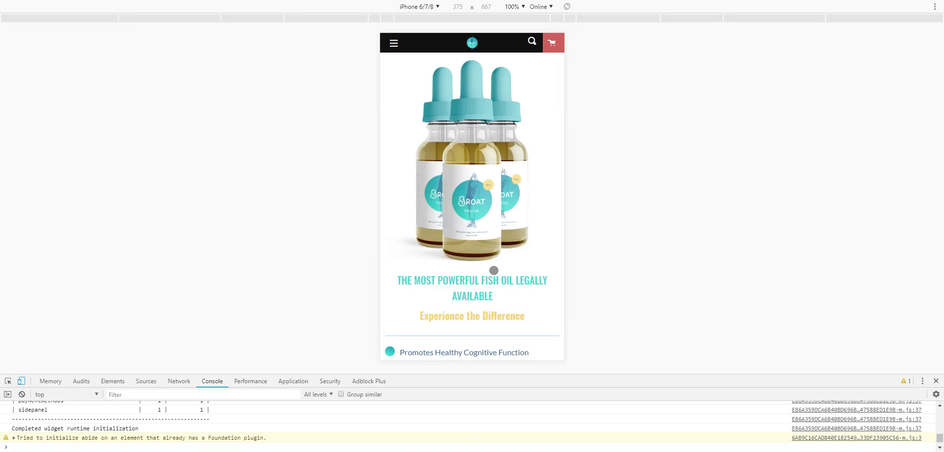
{"action": "scroll", "coordinate": [456, 273], "scroll_direction": "down", "scroll_amount": 1}
{"action": "scroll", "coordinate": [457, 273], "scroll_direction": "down", "scroll_amount": 6}
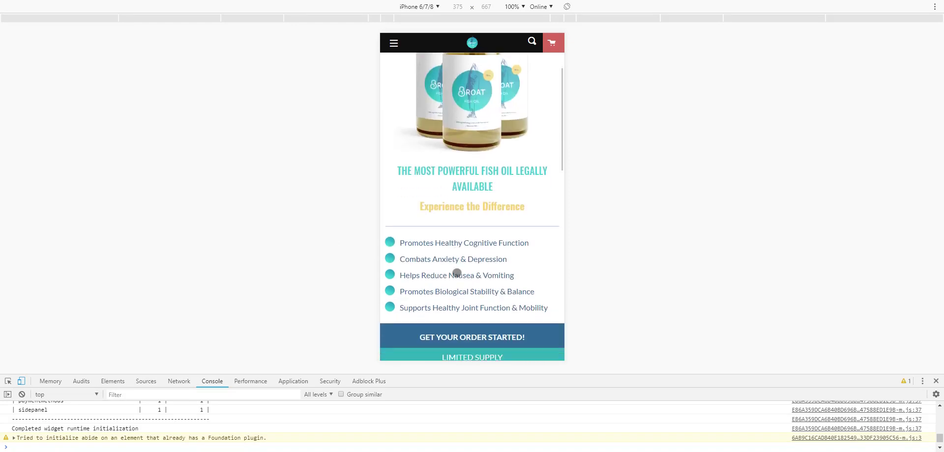
{"action": "scroll", "coordinate": [461, 274], "scroll_direction": "up", "scroll_amount": 3}
{"action": "scroll", "coordinate": [461, 274], "scroll_direction": "up", "scroll_amount": 4}
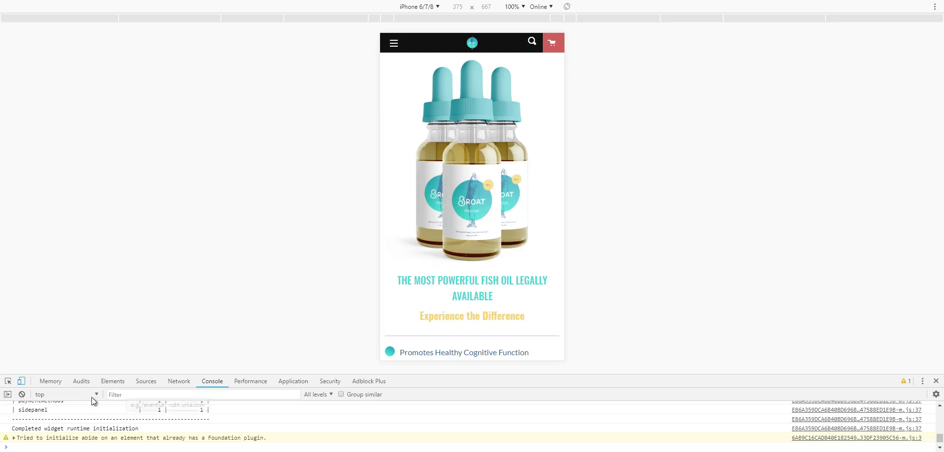
- Return to the desktop layout and inspect the bottle image's markup
{"action": "left_click", "coordinate": [21, 382]}
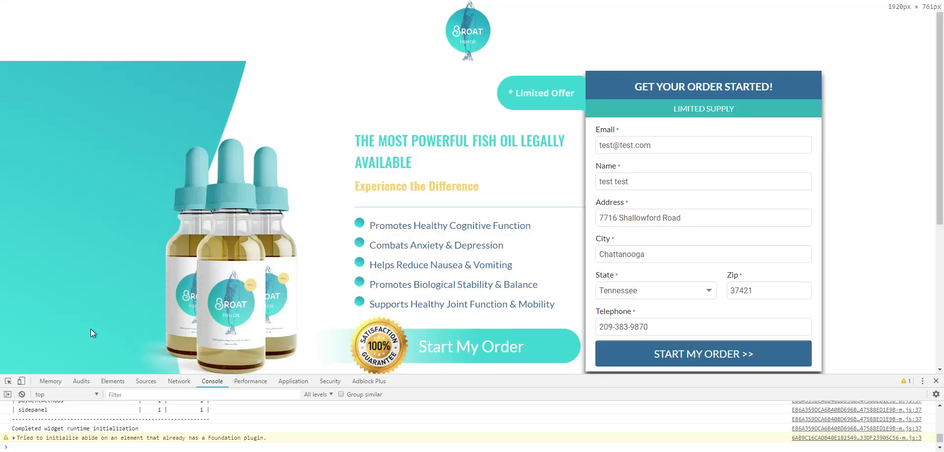
{"action": "right_click", "coordinate": [126, 228]}
{"action": "left_click", "coordinate": [156, 343]}
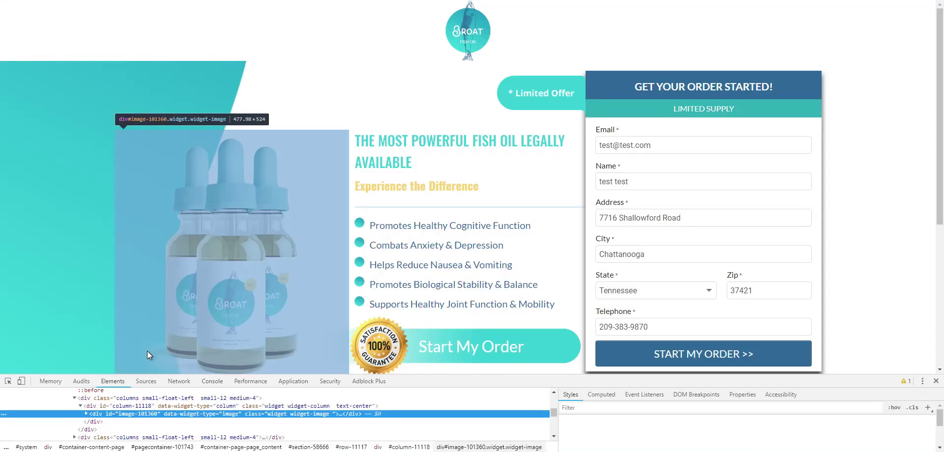
{"action": "left_click_drag", "start_coordinate": [172, 375], "coordinate": [172, 316]}
{"action": "scroll", "coordinate": [148, 408], "scroll_direction": "up", "scroll_amount": 5}
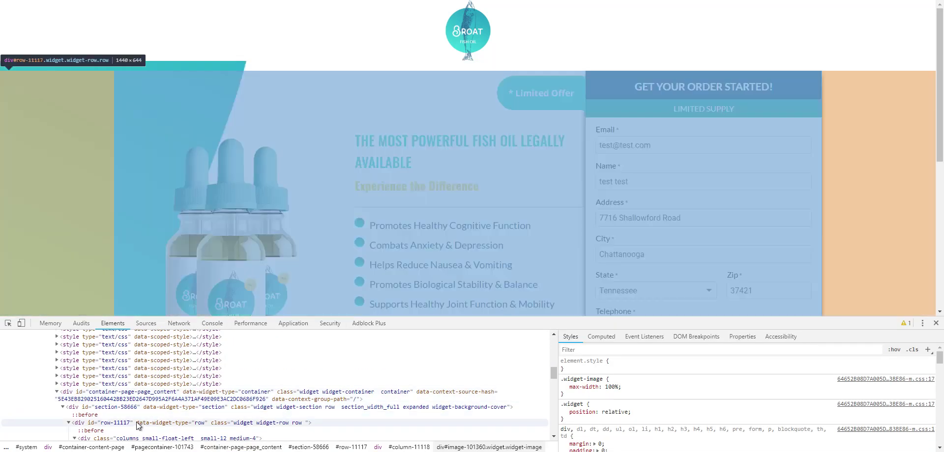
- Select the hero section div, highlight its Banner-top-2.webp background-image rule, and close DevTools
{"action": "left_click", "coordinate": [142, 408]}
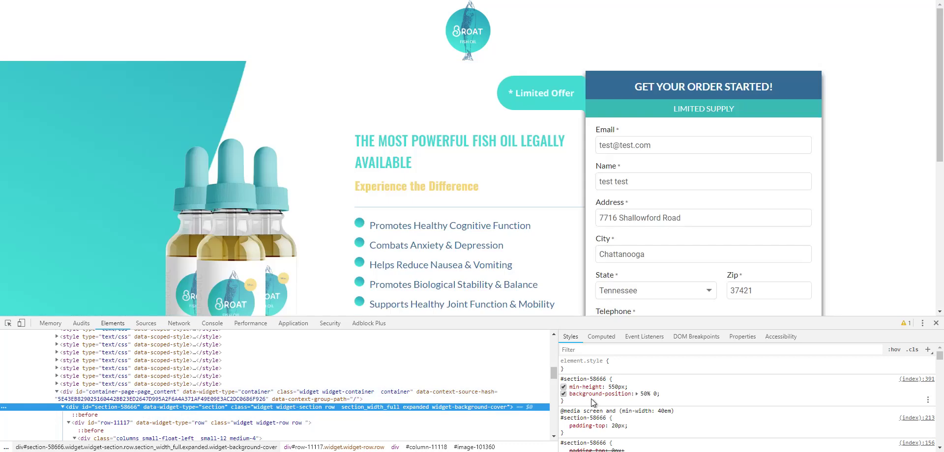
{"action": "scroll", "coordinate": [584, 393], "scroll_direction": "down", "scroll_amount": 2}
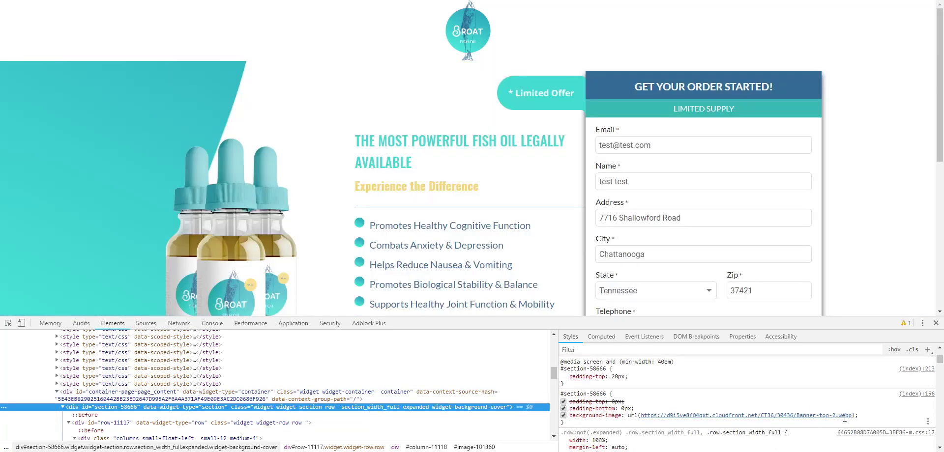
{"action": "mouse_move", "coordinate": [863, 415]}
{"action": "left_mouse_down"}
{"action": "mouse_move", "coordinate": [761, 424]}
{"action": "mouse_move", "coordinate": [819, 407]}
{"action": "mouse_move", "coordinate": [878, 415]}
{"action": "left_mouse_up"}
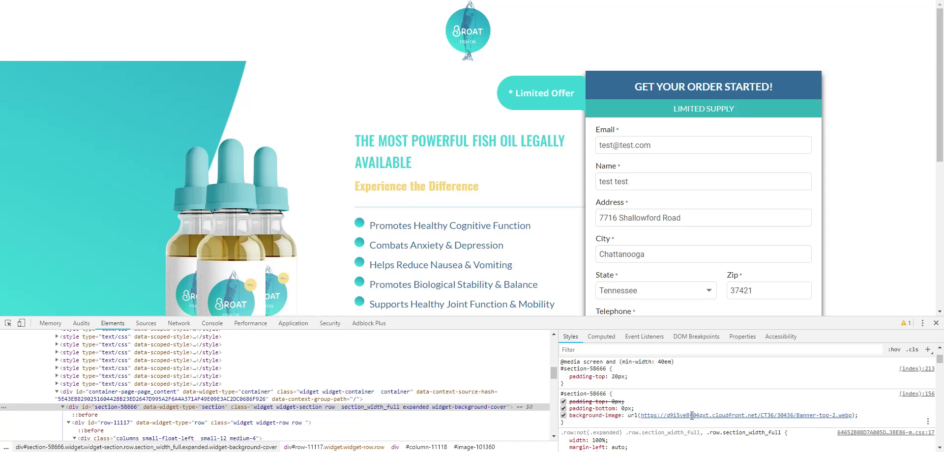
{"action": "left_click", "coordinate": [935, 324]}
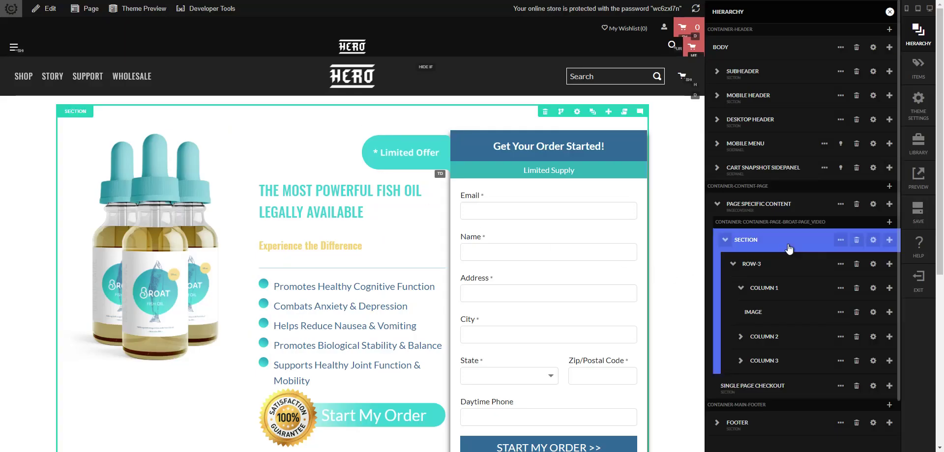
- Set the hero SECTION's width to full page
{"action": "left_click", "coordinate": [873, 240]}
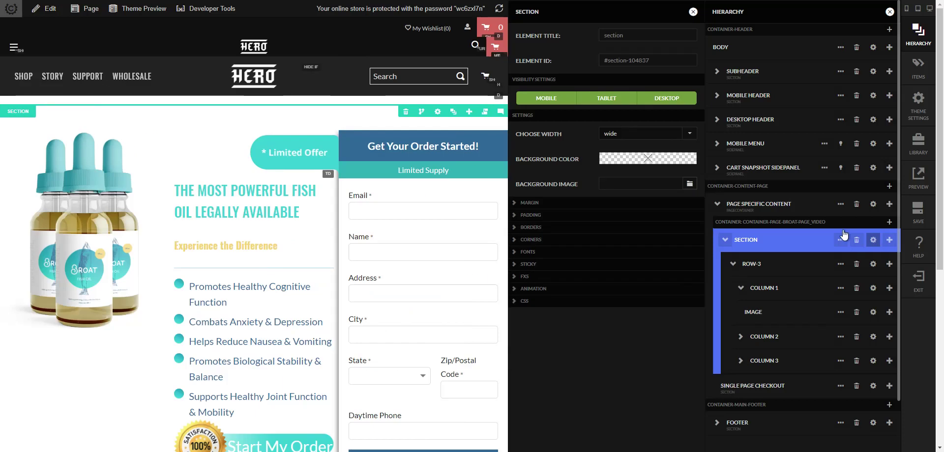
{"action": "left_click", "coordinate": [618, 135]}
{"action": "left_click", "coordinate": [626, 164]}
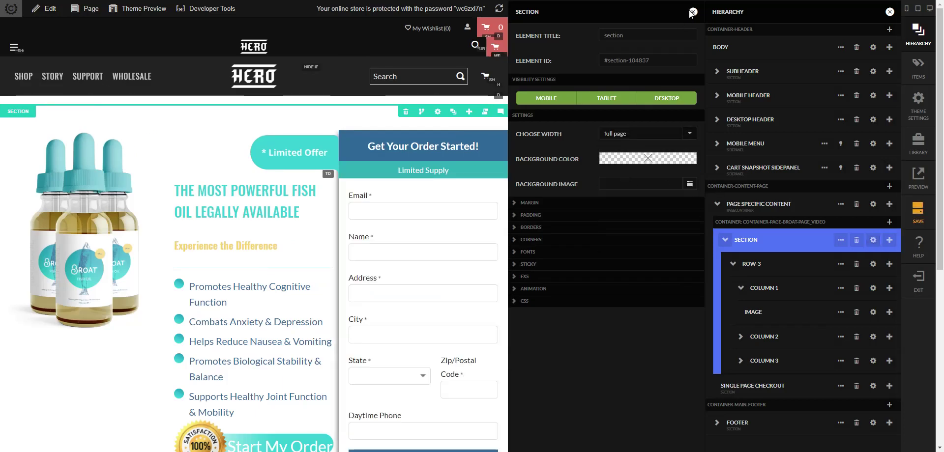
{"action": "left_click", "coordinate": [491, 315]}
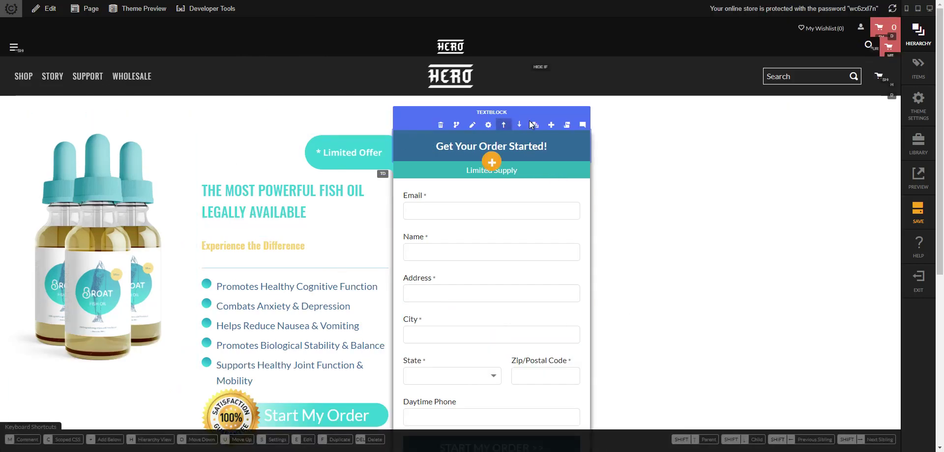
- Set ROW-3's width to wide
{"action": "left_click", "coordinate": [535, 124]}
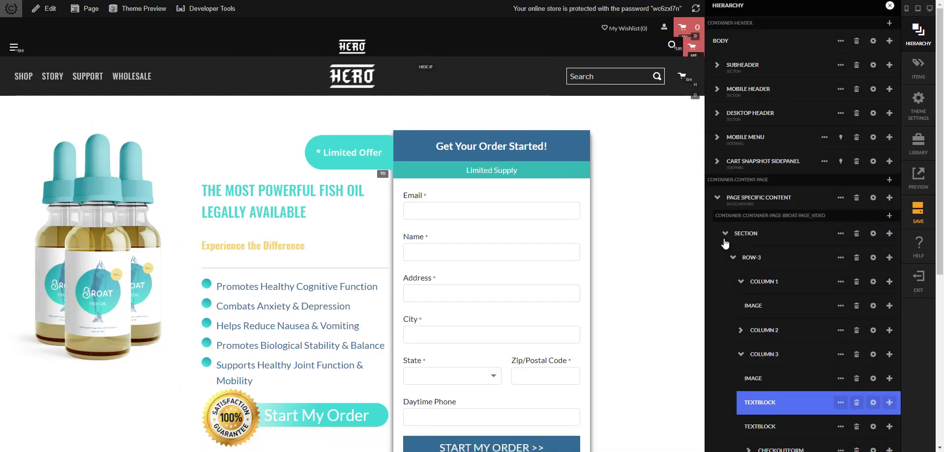
{"action": "left_click", "coordinate": [759, 257]}
{"action": "left_click", "coordinate": [872, 258]}
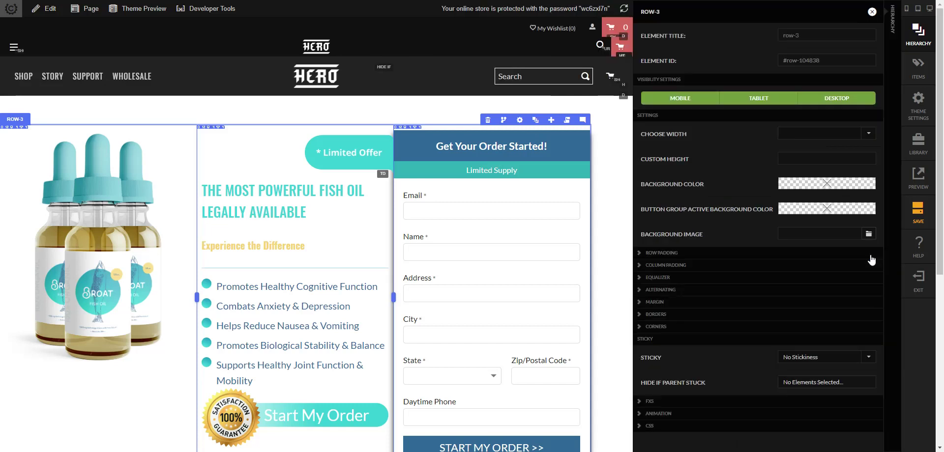
{"action": "left_click", "coordinate": [819, 134]}
{"action": "left_click", "coordinate": [815, 178]}
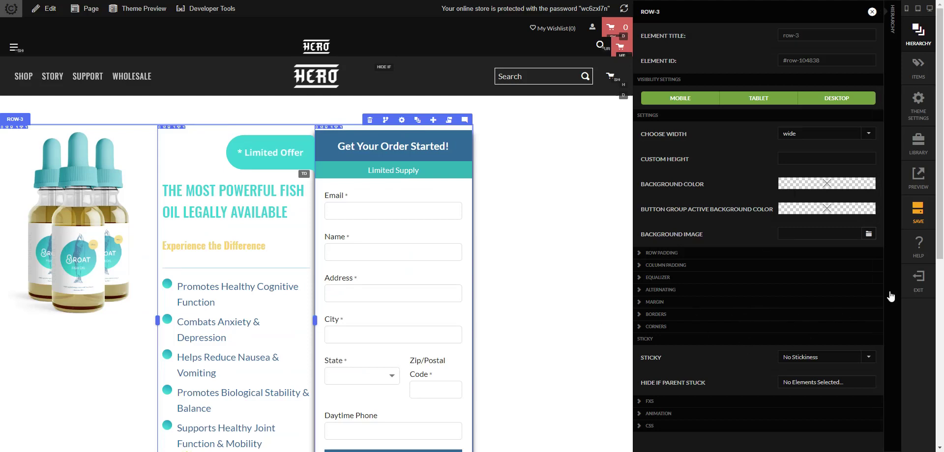
{"action": "left_click", "coordinate": [580, 305]}
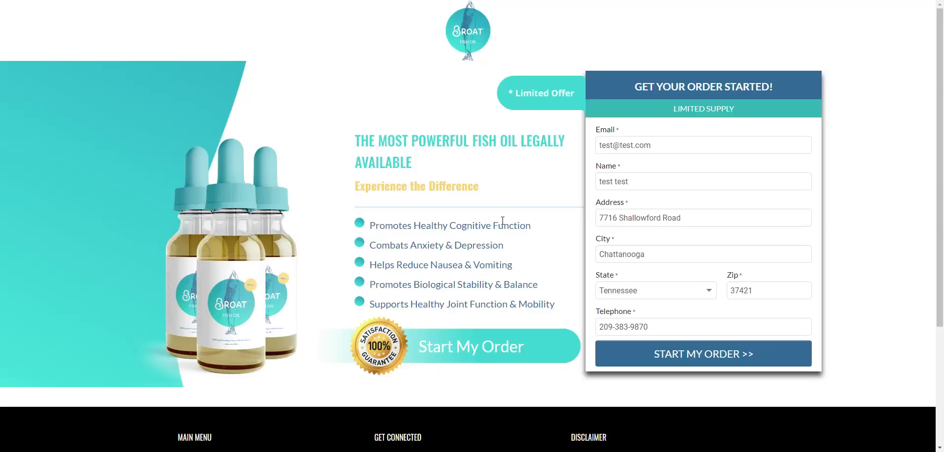
- Inspect the headline's row div#row-11117 and view its computed box model showing 1440px max-width
{"action": "right_click", "coordinate": [502, 221]}
{"action": "left_click", "coordinate": [546, 337]}
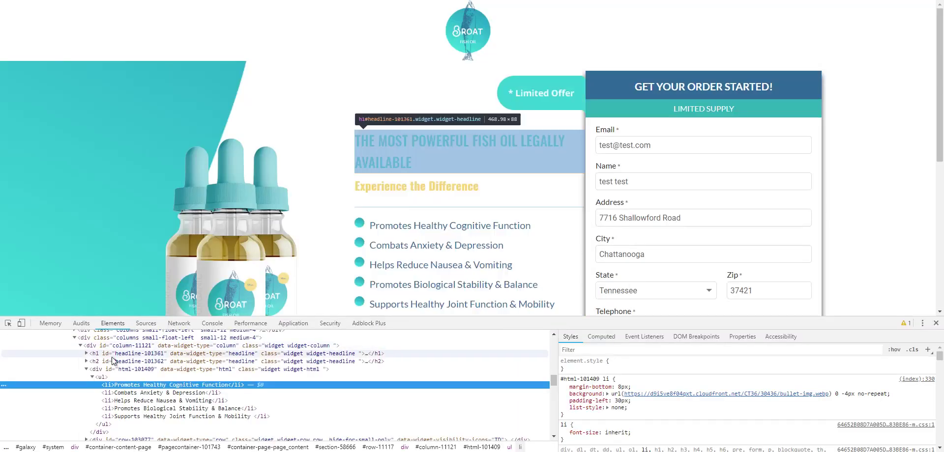
{"action": "left_click", "coordinate": [8, 323]}
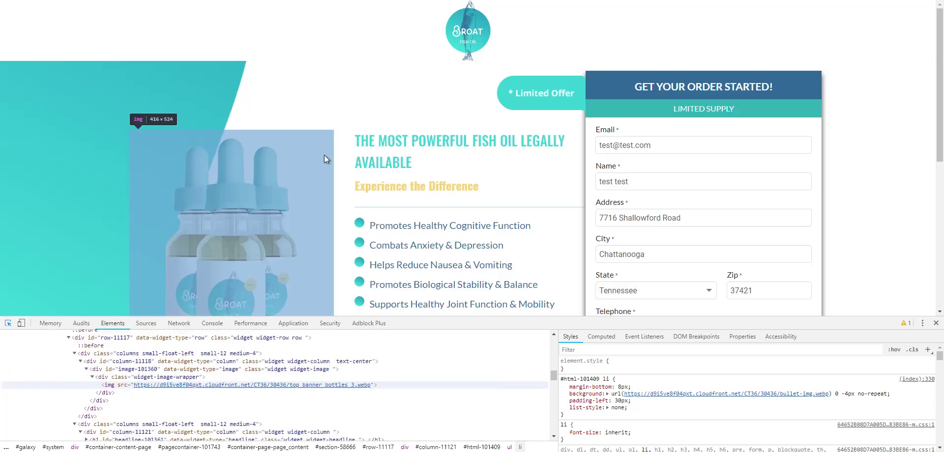
{"action": "left_click", "coordinate": [384, 134]}
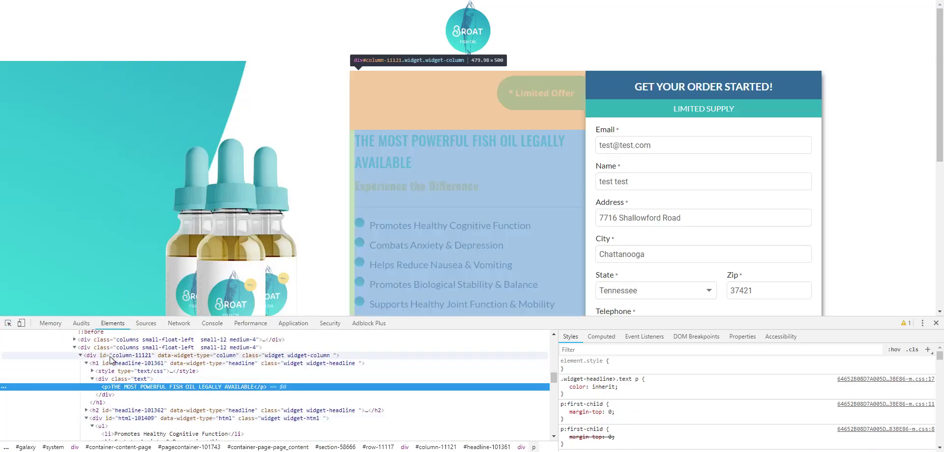
{"action": "scroll", "coordinate": [110, 360], "scroll_direction": "up", "scroll_amount": 2}
{"action": "left_click", "coordinate": [105, 373]}
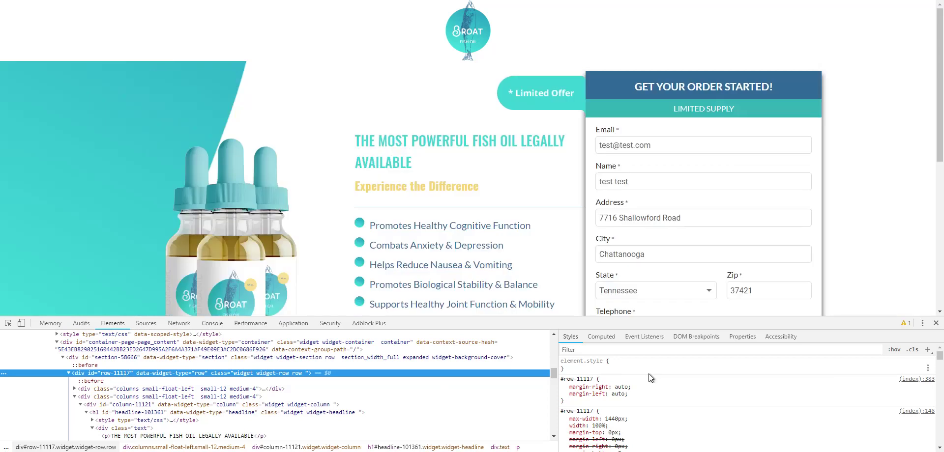
{"action": "left_click", "coordinate": [606, 340]}
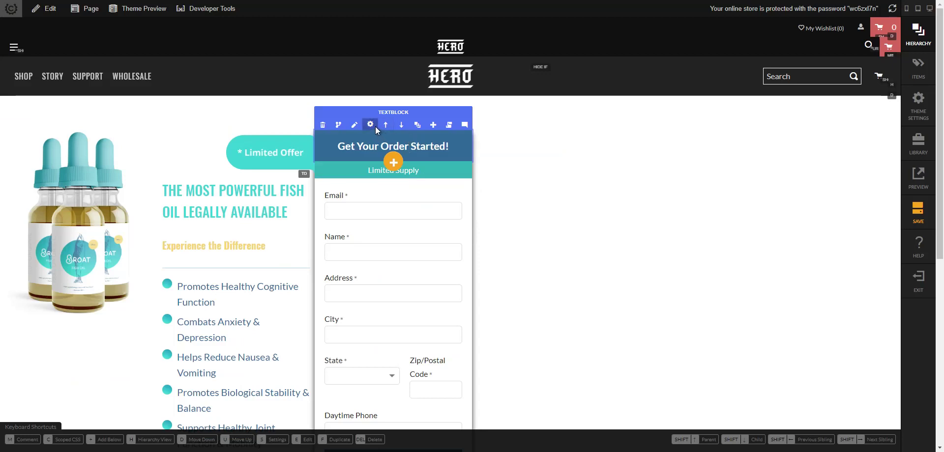
- Switch ROW-3's width to a custom 1440px
{"action": "left_click", "coordinate": [419, 125]}
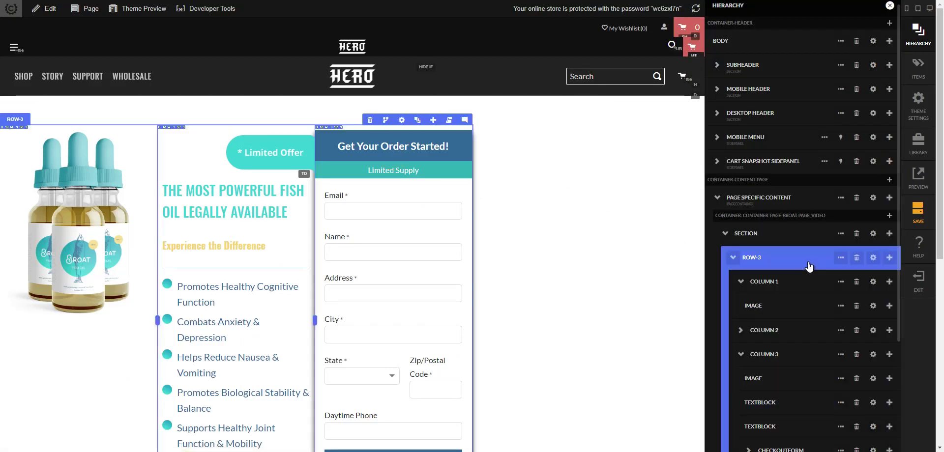
{"action": "left_click", "coordinate": [875, 260]}
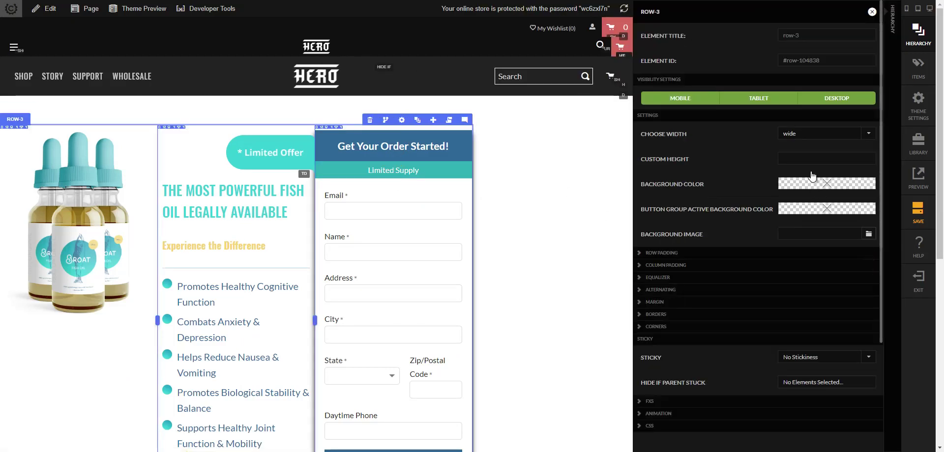
{"action": "left_click", "coordinate": [814, 135]}
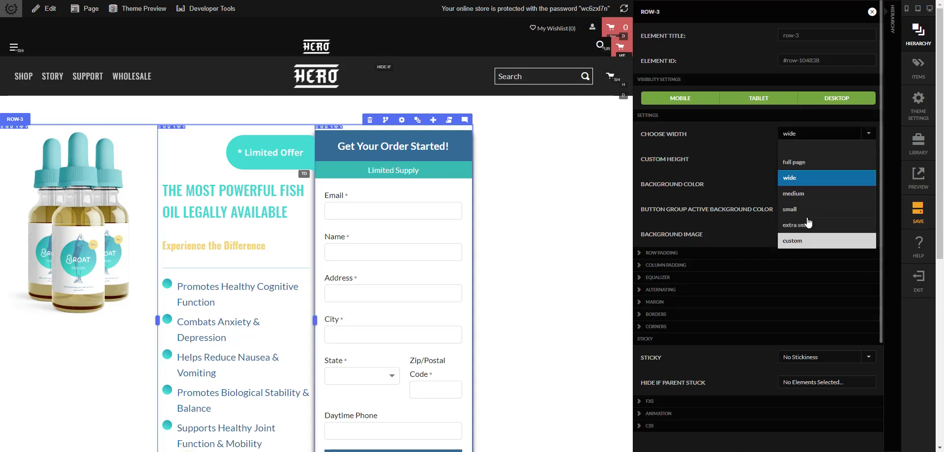
{"action": "left_click", "coordinate": [808, 240]}
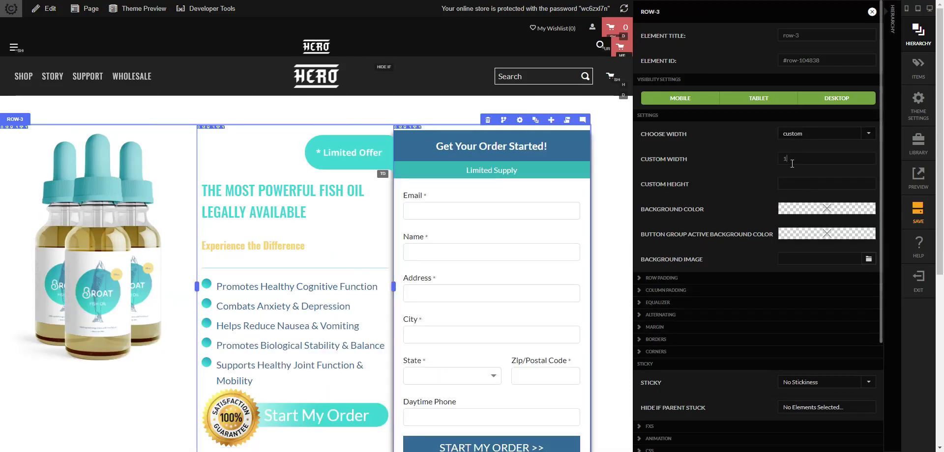
{"action": "key", "text": "Tab"}
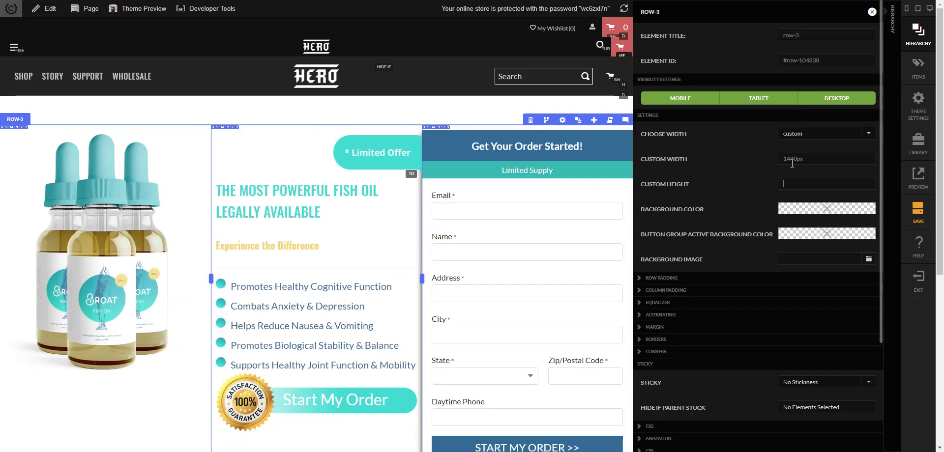
{"action": "left_click", "coordinate": [578, 104]}
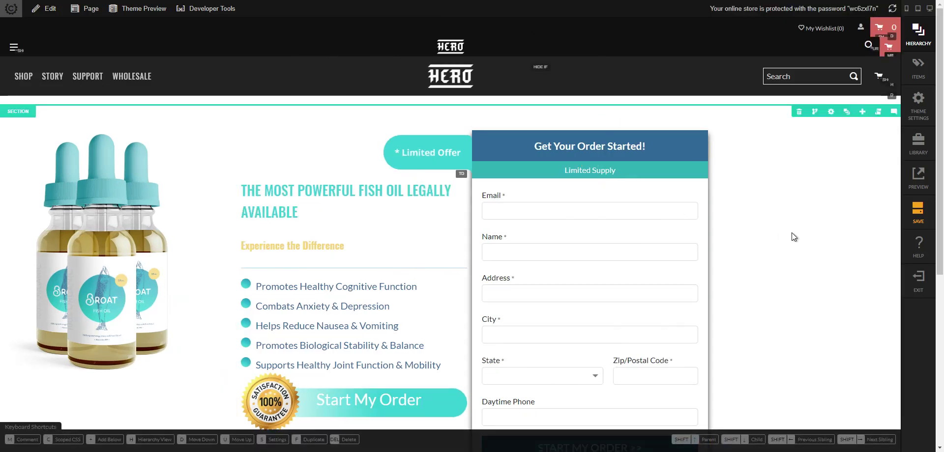
- Select the order heading, then its COLUMN 1 and the containing row
{"action": "left_click", "coordinate": [640, 144]}
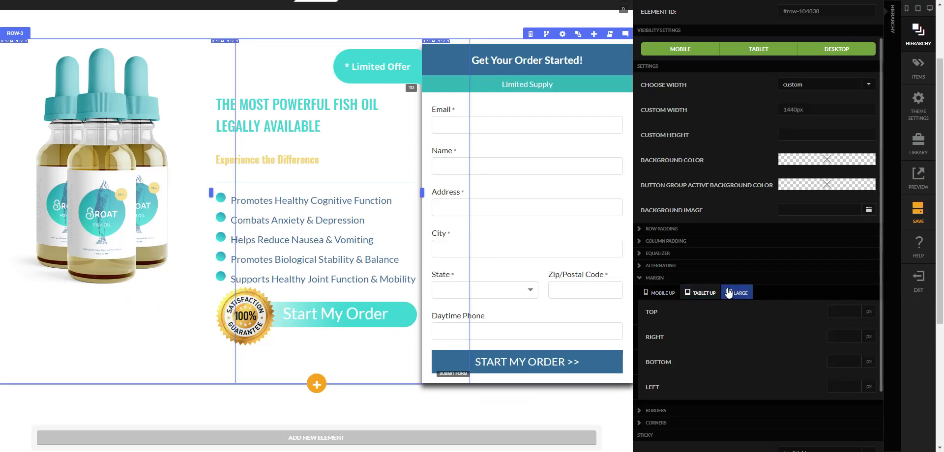
{"action": "left_click", "coordinate": [892, 265]}
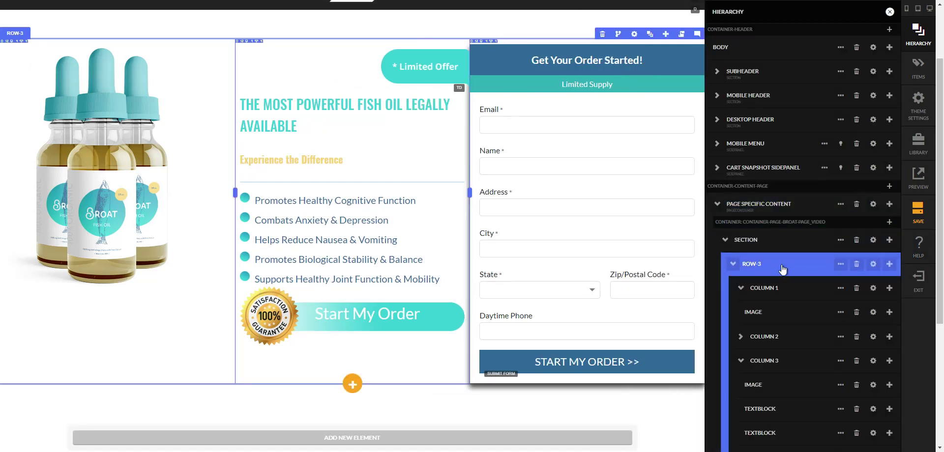
{"action": "left_click", "coordinate": [767, 290]}
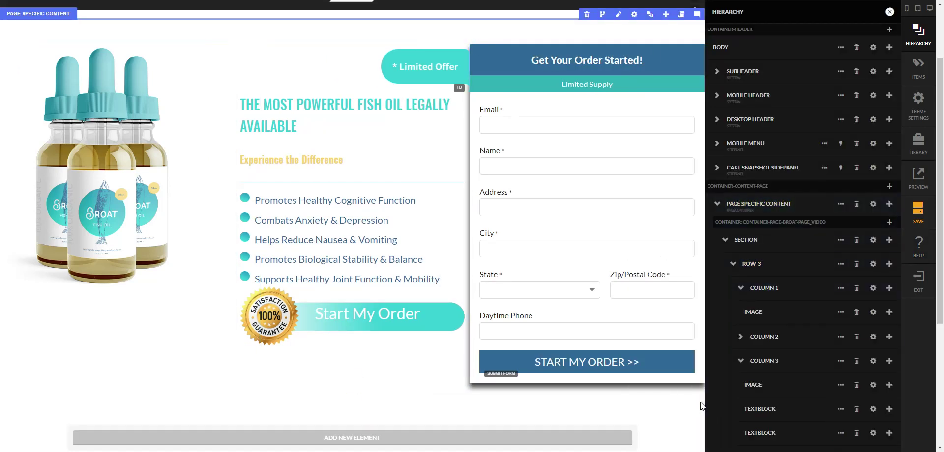
{"action": "key", "text": "h"}
{"action": "left_click", "coordinate": [290, 64]}
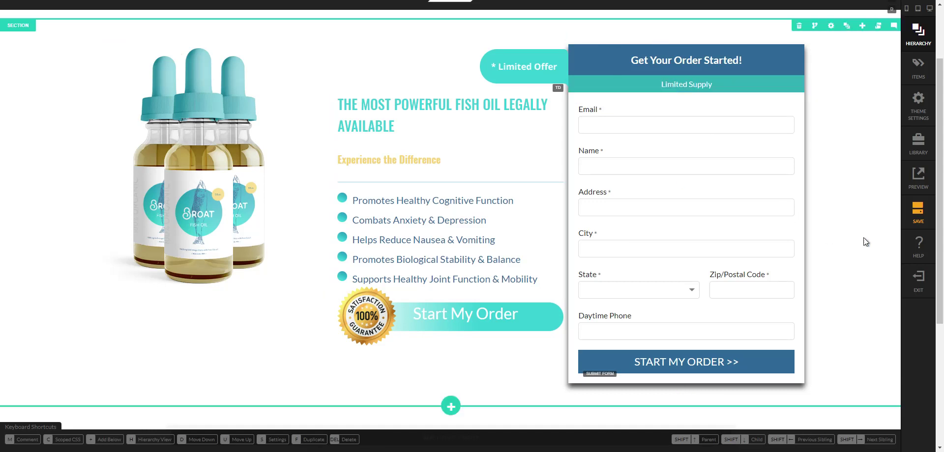
- Select the enclosing hero section and open its settings from the hierarchy
{"action": "left_click", "coordinate": [829, 234]}
{"action": "scroll", "coordinate": [865, 232], "scroll_direction": "up", "scroll_amount": 3}
{"action": "scroll", "coordinate": [815, 215], "scroll_direction": "down", "scroll_amount": 3}
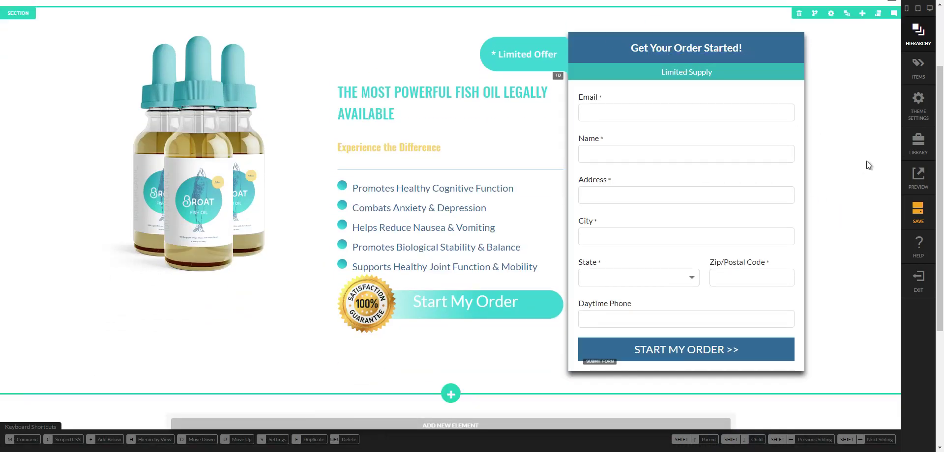
{"action": "scroll", "coordinate": [866, 161], "scroll_direction": "up", "scroll_amount": 2}
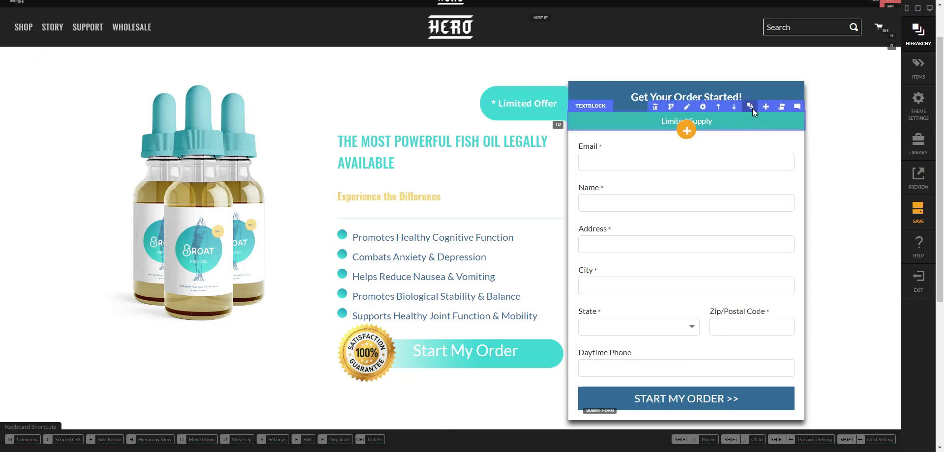
{"action": "left_click", "coordinate": [750, 107]}
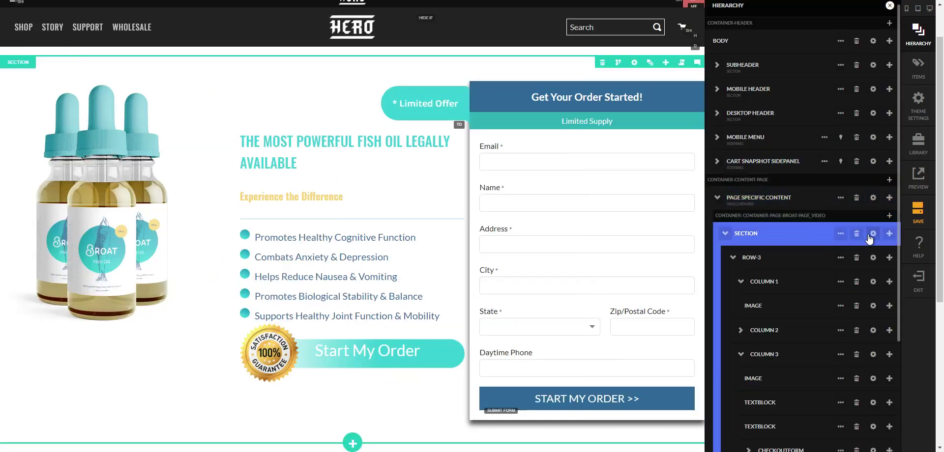
{"action": "left_click", "coordinate": [874, 237]}
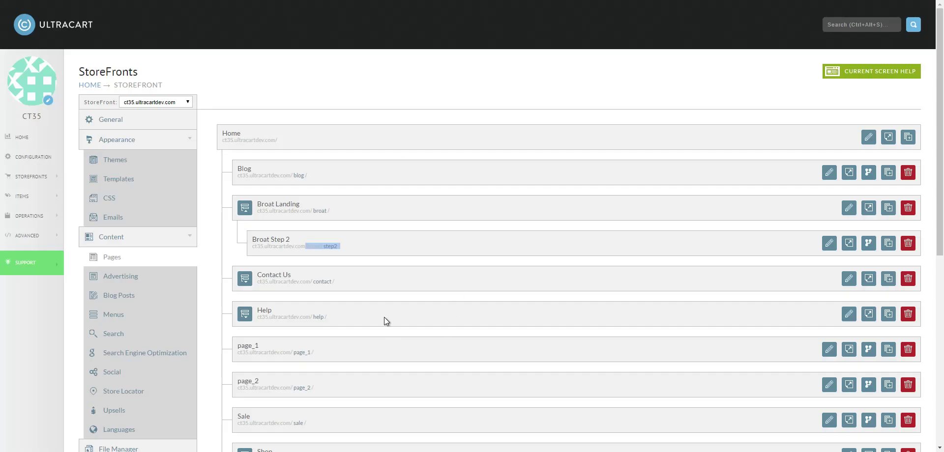
{"action": "scroll", "coordinate": [304, 344], "scroll_direction": "down", "scroll_amount": 2}
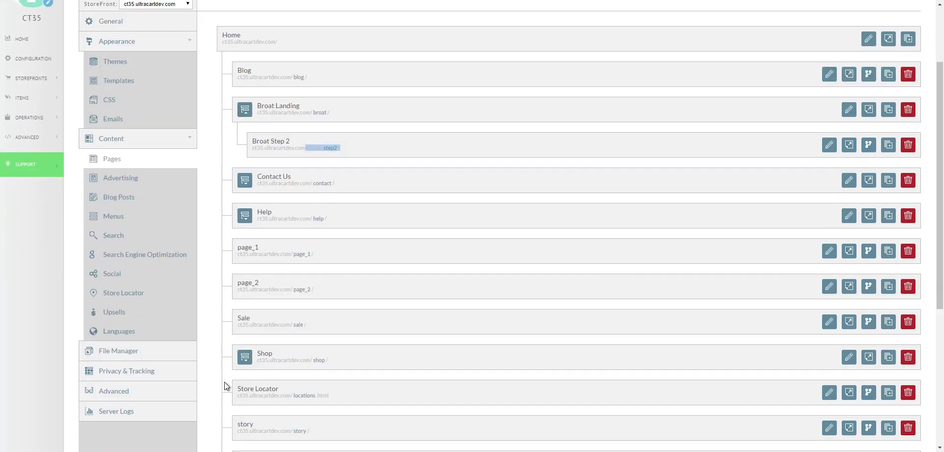
- Upload Banner-top-2.png (102.46kB) to the storefront's root folder through File Manager
{"action": "left_click", "coordinate": [127, 357]}
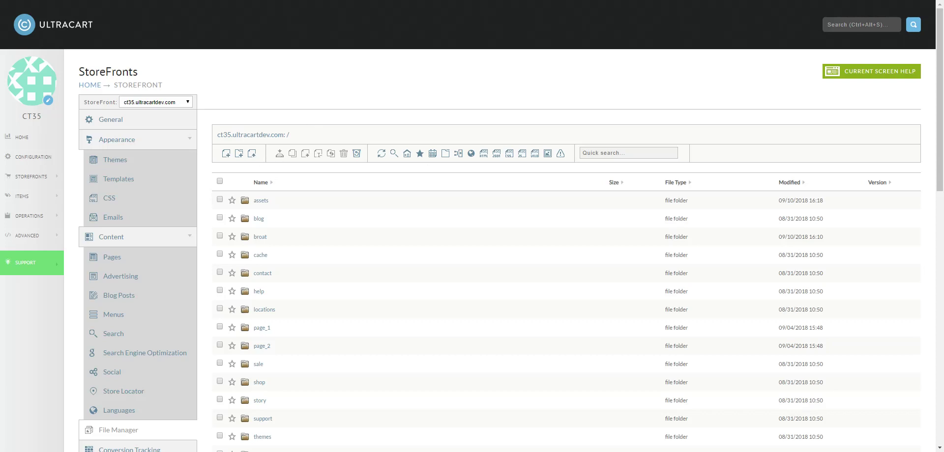
{"action": "left_click", "coordinate": [251, 153]}
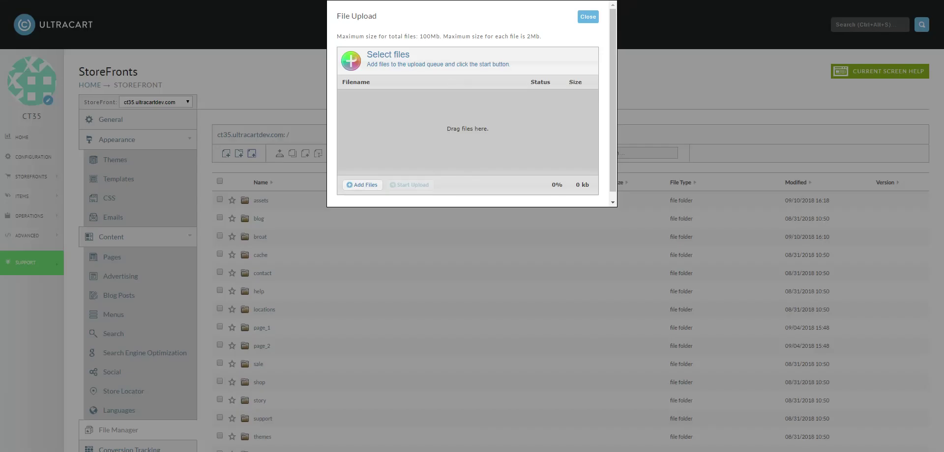
{"action": "left_click_drag", "start_coordinate": [934, 187], "coordinate": [462, 154]}
{"action": "left_click", "coordinate": [427, 185]}
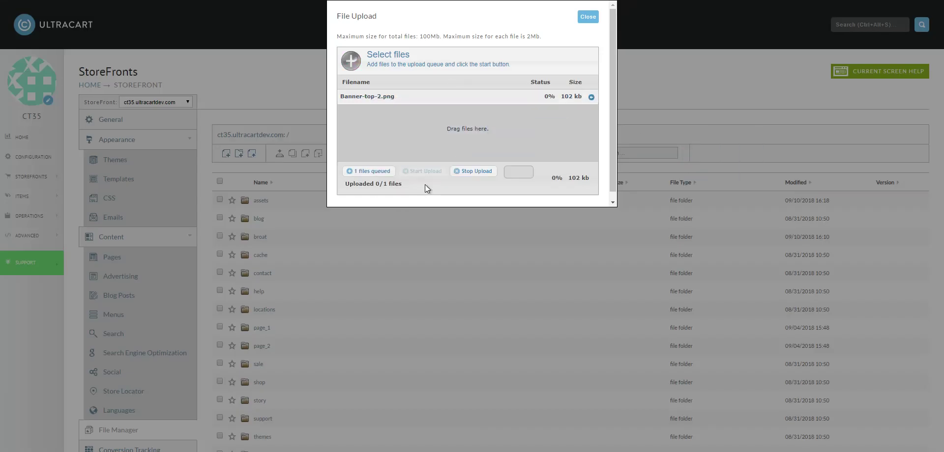
{"action": "left_click", "coordinate": [587, 17]}
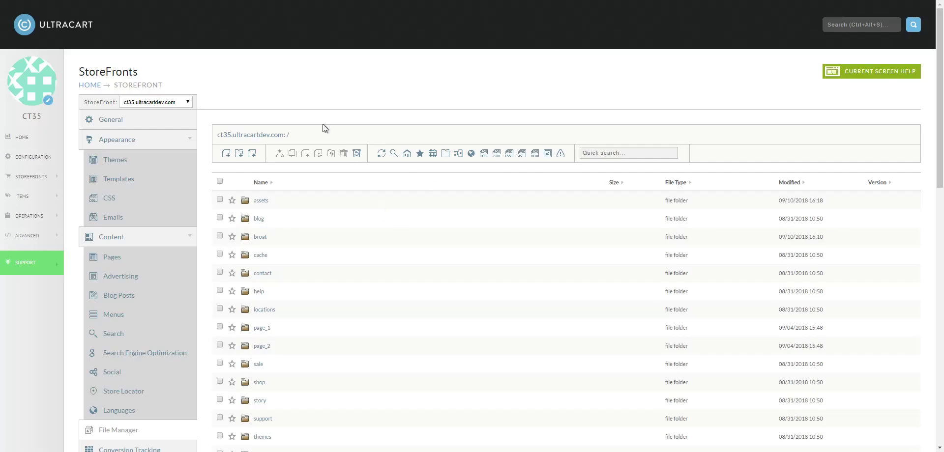
{"action": "scroll", "coordinate": [450, 203], "scroll_direction": "down", "scroll_amount": 3}
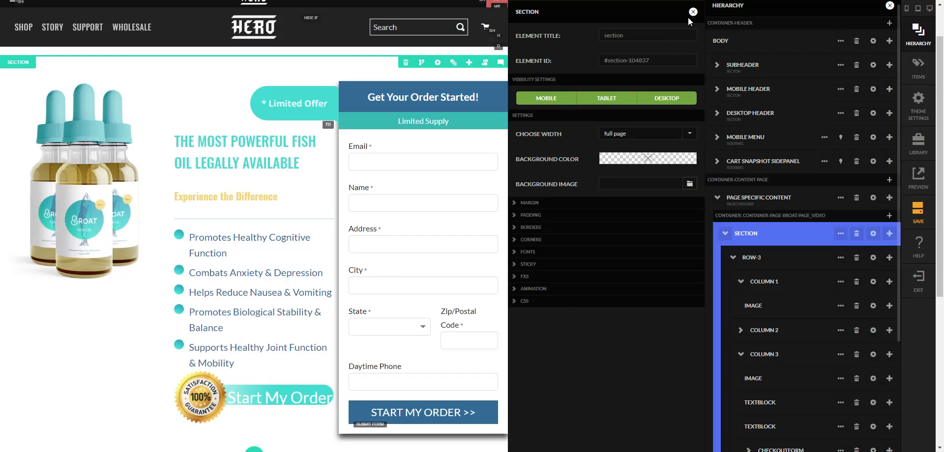
- Write medium-up scoped CSS for the section: background-image url(/Banner-top-2.png) and background-size cover
{"action": "left_click", "coordinate": [554, 302]}
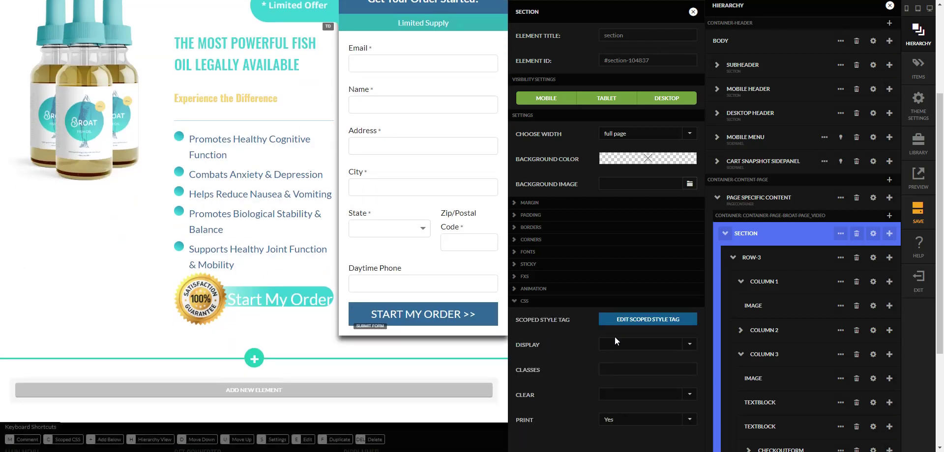
{"action": "left_click", "coordinate": [644, 320]}
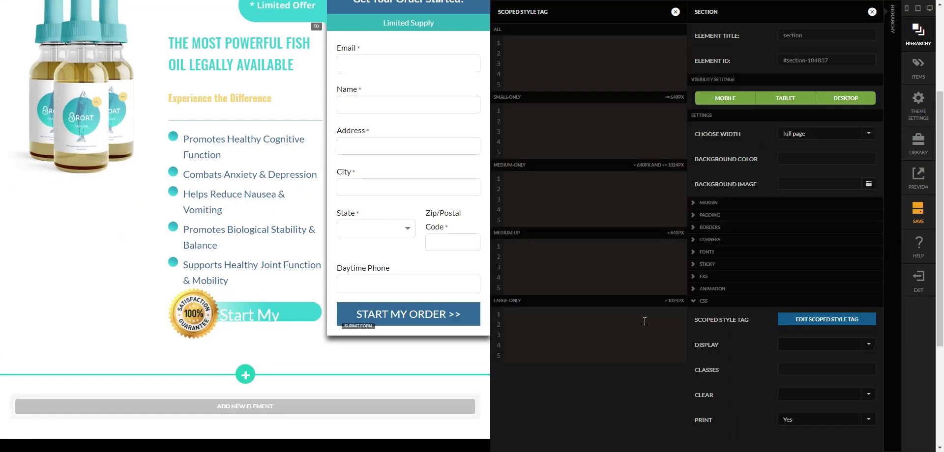
{"action": "left_click", "coordinate": [522, 245]}
{"action": "type", "text": "{"}
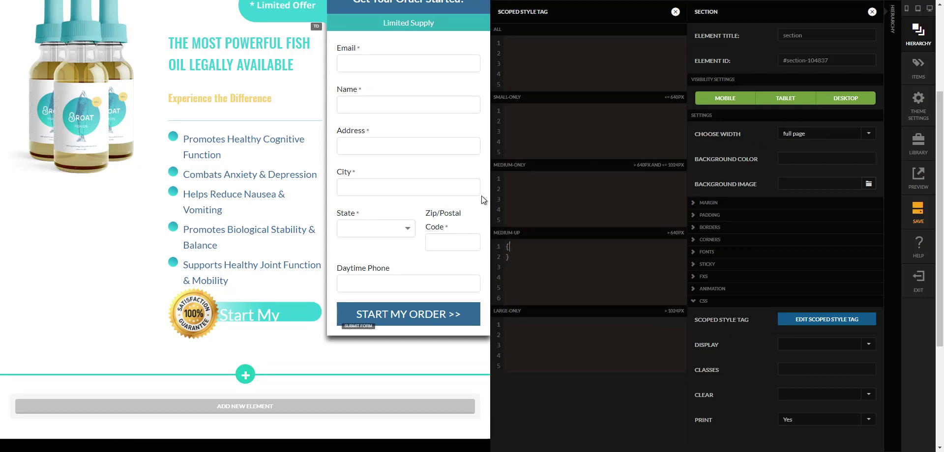
{"action": "key", "text": "Return"}
{"action": "type", "text": "background-"}
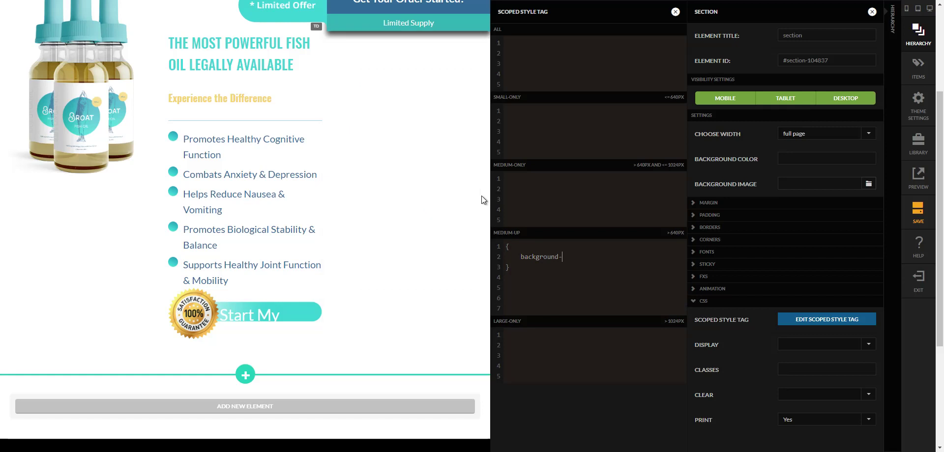
{"action": "type", "text": "image"}
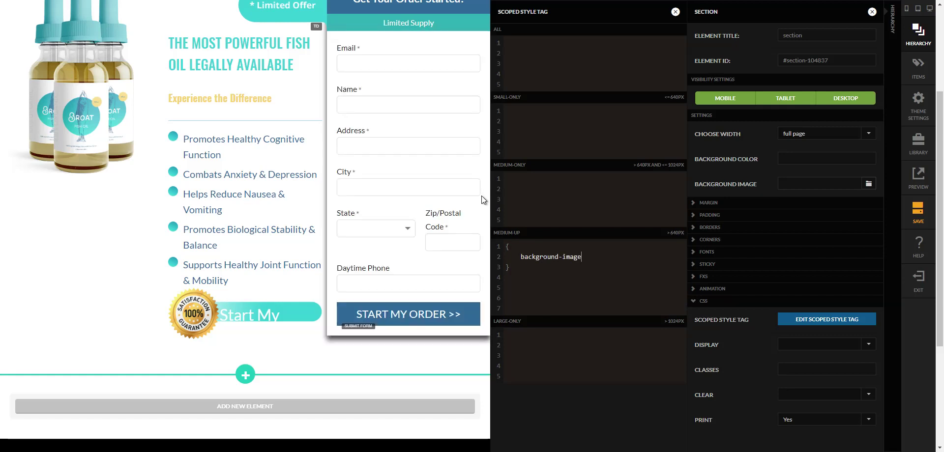
{"action": "type", "text": ": url(/Banner-top-2.png"}
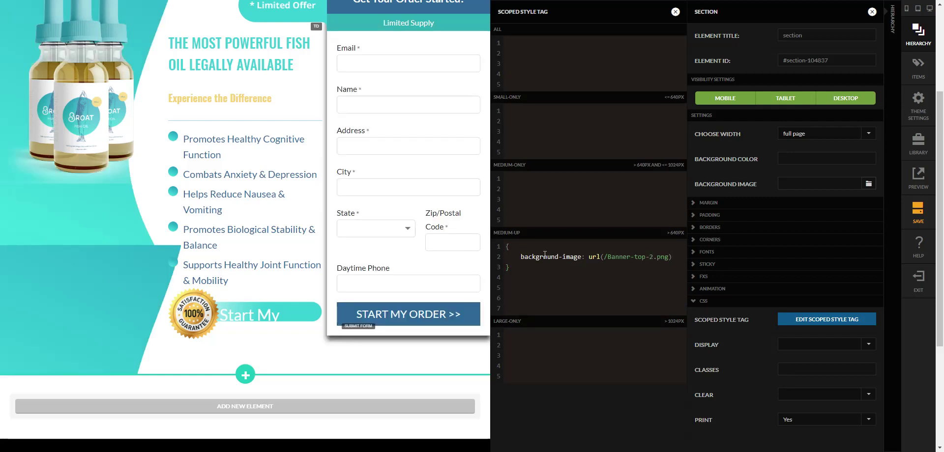
{"action": "scroll", "coordinate": [449, 298], "scroll_direction": "up", "scroll_amount": 2}
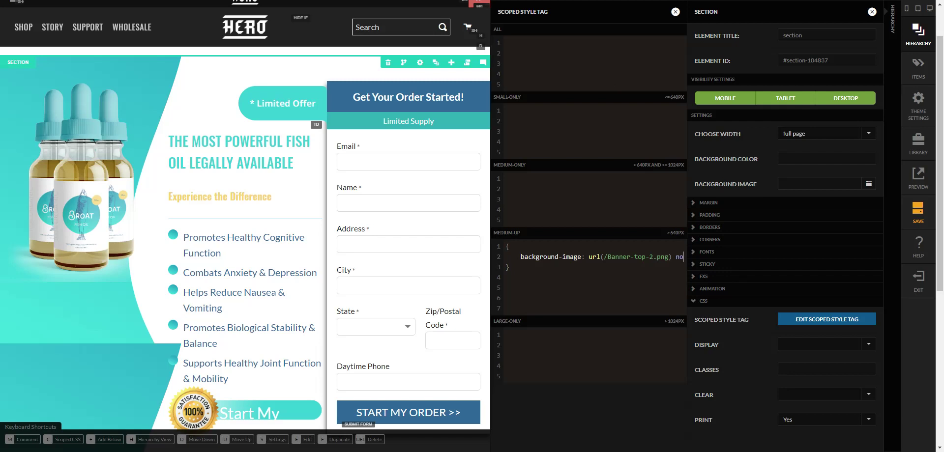
{"action": "key", "text": "BackSpace"}
{"action": "left_click_drag", "start_coordinate": [558, 256], "coordinate": [581, 256]}
{"action": "key", "text": "BackSpace"}
{"action": "type", "text": "norepeat;"}
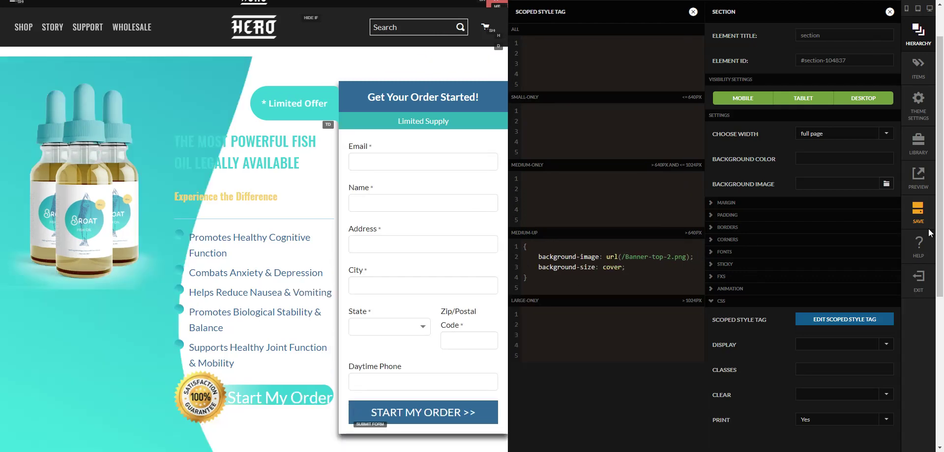
{"action": "left_click_drag", "start_coordinate": [631, 268], "coordinate": [539, 271]}
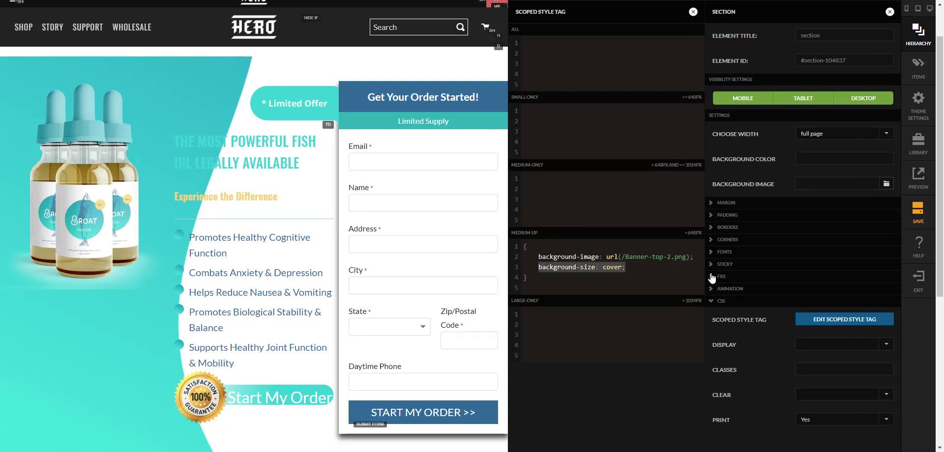
{"action": "key", "text": "Right"}
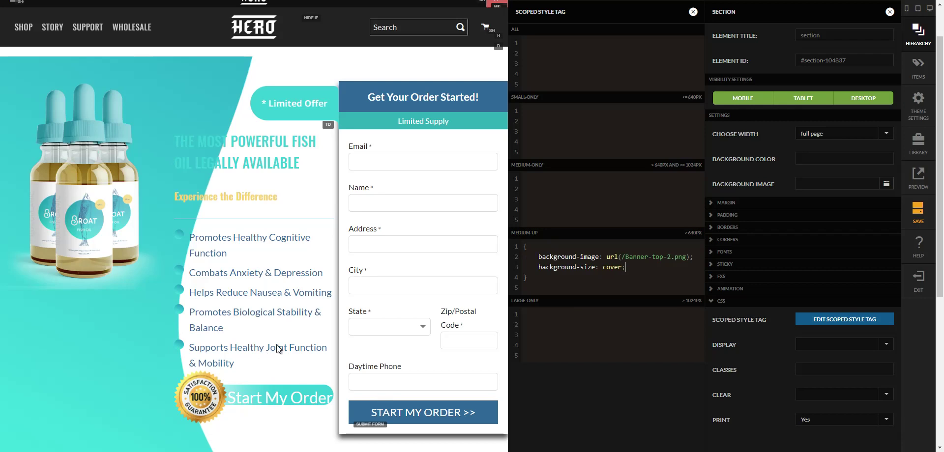
- Close the style and section panels and save the page
{"action": "key", "text": "Escape"}
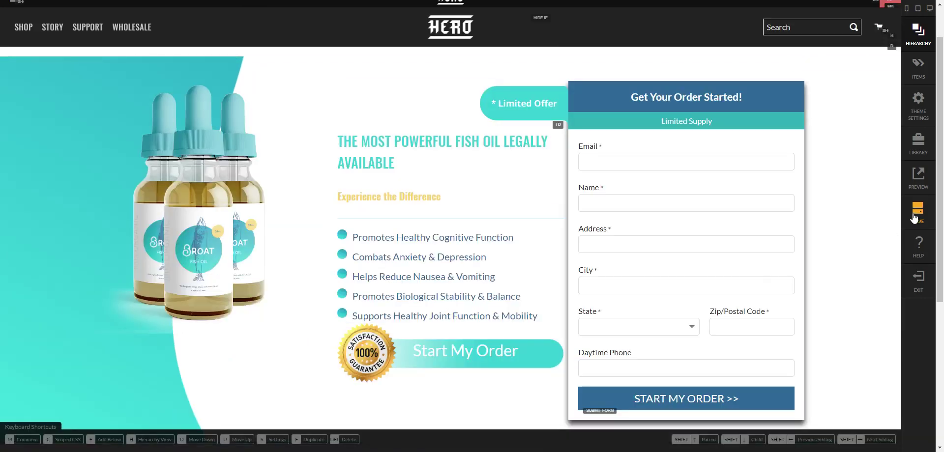
{"action": "left_click", "coordinate": [914, 216]}
{"action": "scroll", "coordinate": [658, 304], "scroll_direction": "down", "scroll_amount": 2}
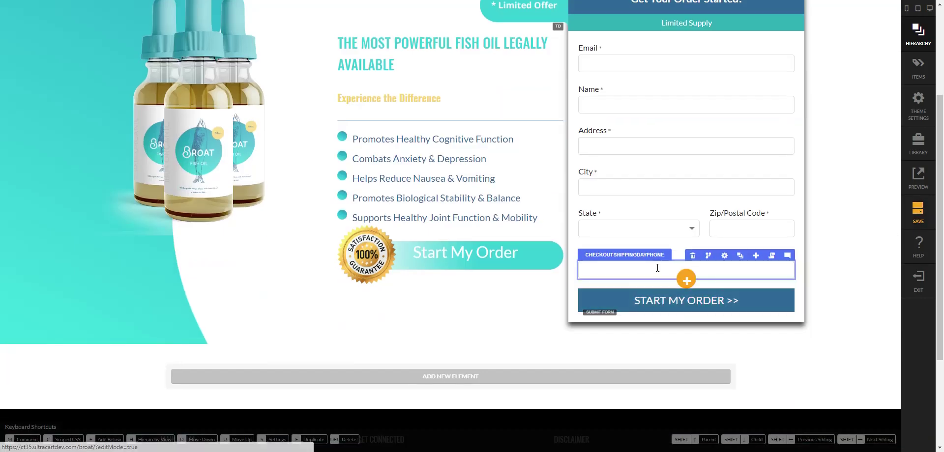
{"action": "scroll", "coordinate": [491, 275], "scroll_direction": "up", "scroll_amount": 2}
{"action": "scroll", "coordinate": [871, 193], "scroll_direction": "down", "scroll_amount": 2}
{"action": "scroll", "coordinate": [752, 211], "scroll_direction": "up", "scroll_amount": 1}
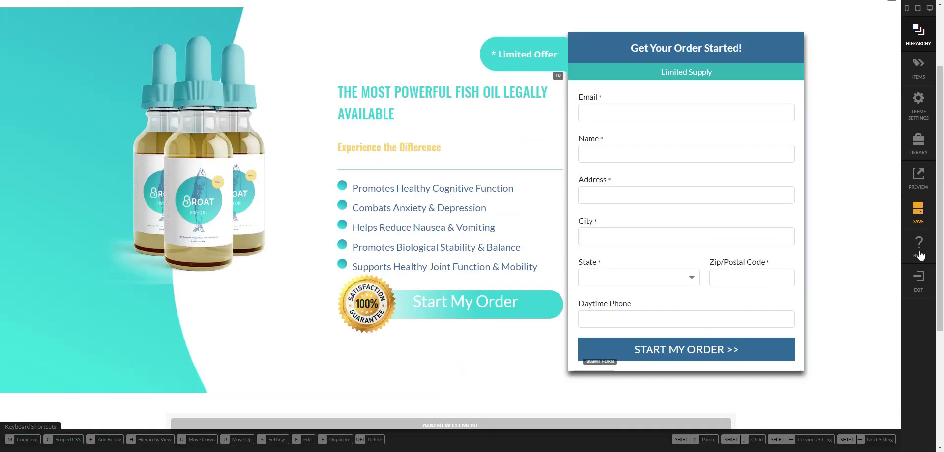
{"action": "left_click", "coordinate": [917, 215]}
{"action": "scroll", "coordinate": [803, 289], "scroll_direction": "up", "scroll_amount": 2}
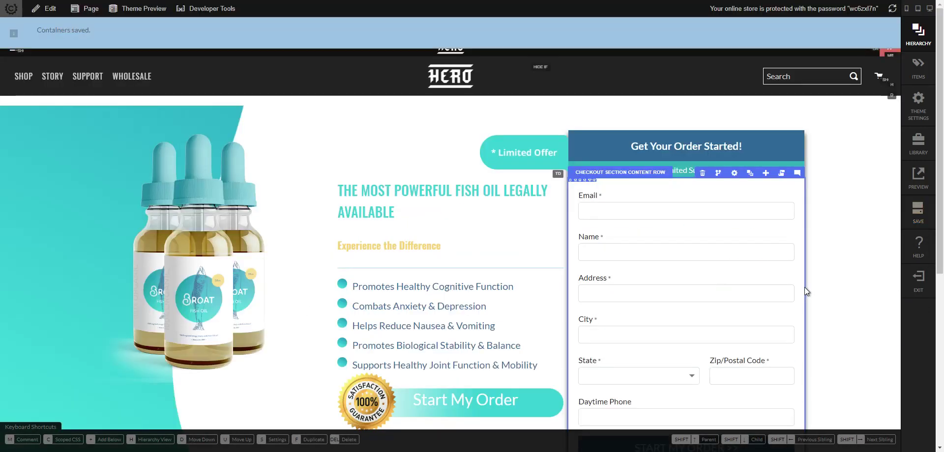
- On the live page, fill the order form with test email, name, suggested address and phone, then submit
{"action": "left_click", "coordinate": [919, 278]}
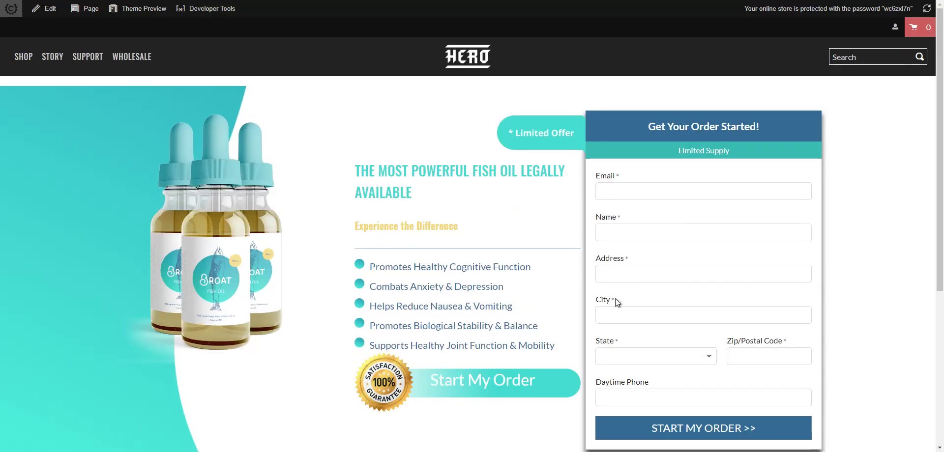
{"action": "scroll", "coordinate": [598, 263], "scroll_direction": "down", "scroll_amount": 1}
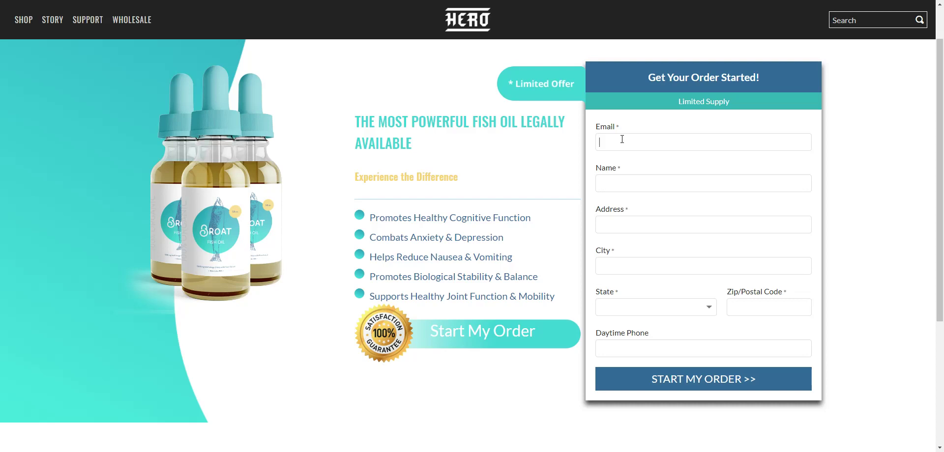
{"action": "type", "text": "test@test.comtest test"}
{"action": "key", "text": "Tab"}
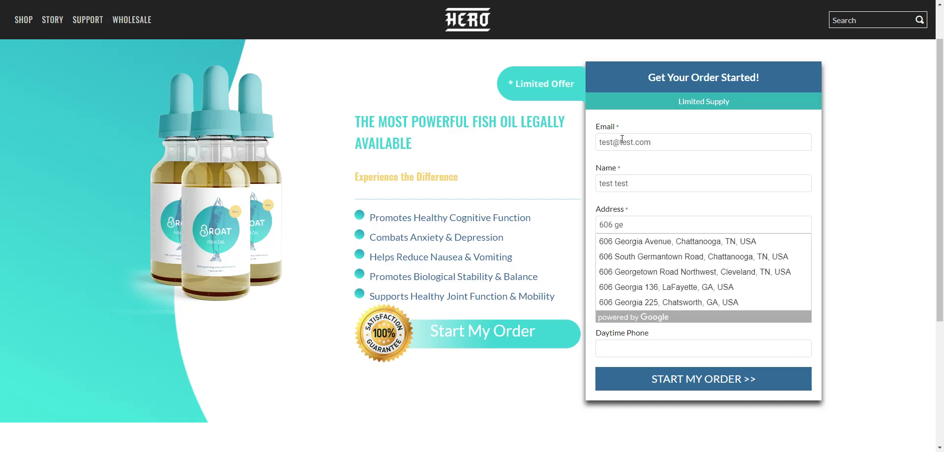
{"action": "key", "text": "Down"}
{"action": "key", "text": "Return"}
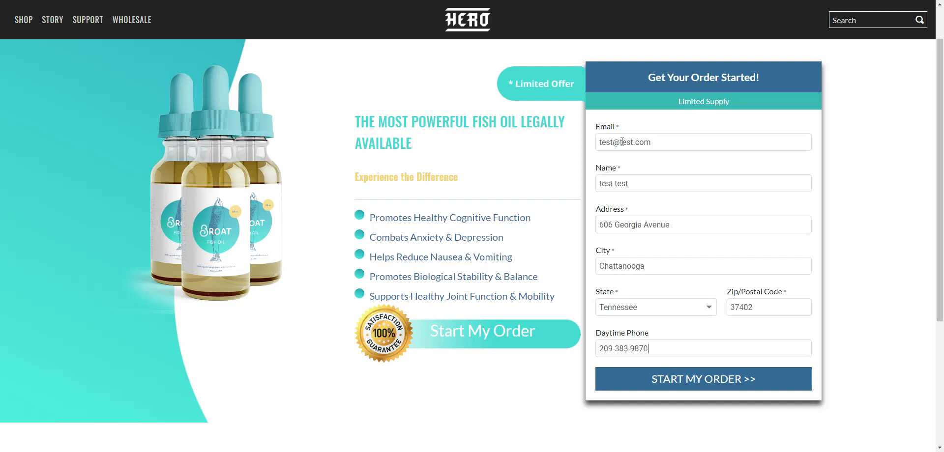
{"action": "left_click", "coordinate": [682, 382]}
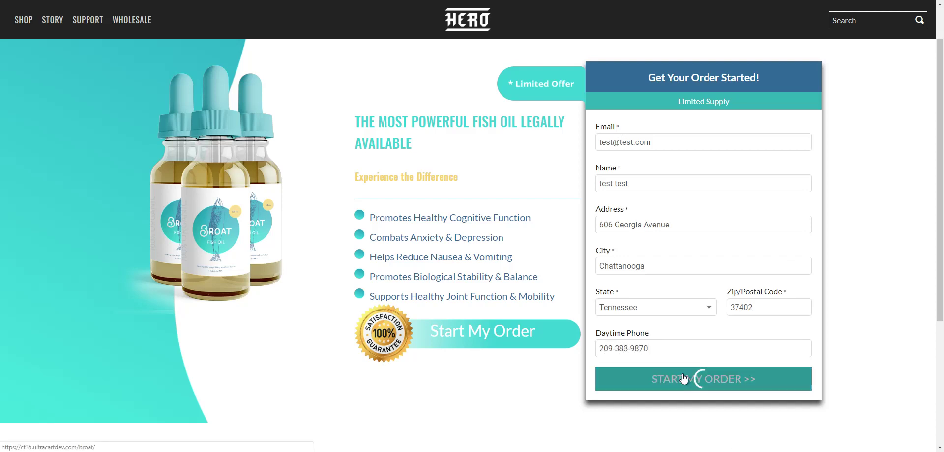